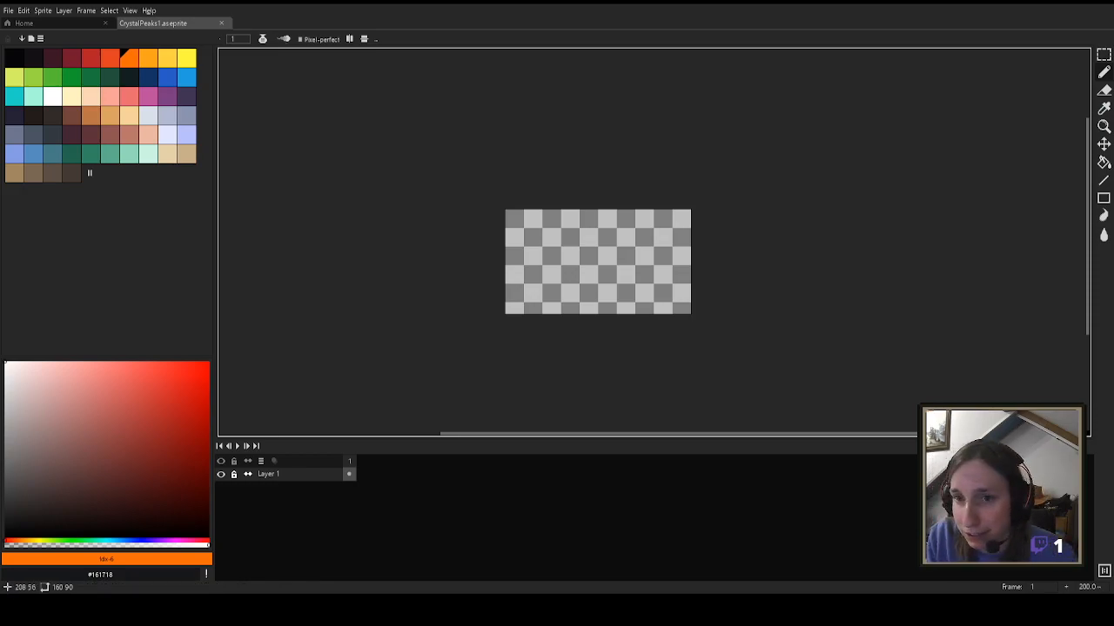
Step: Add a new layer above Layer 1 and name it "Grayscale"
scroll(712, 240, "up", 3)
scroll(527, 222, "down", 1)
left_click_drag(527, 222, 651, 243)
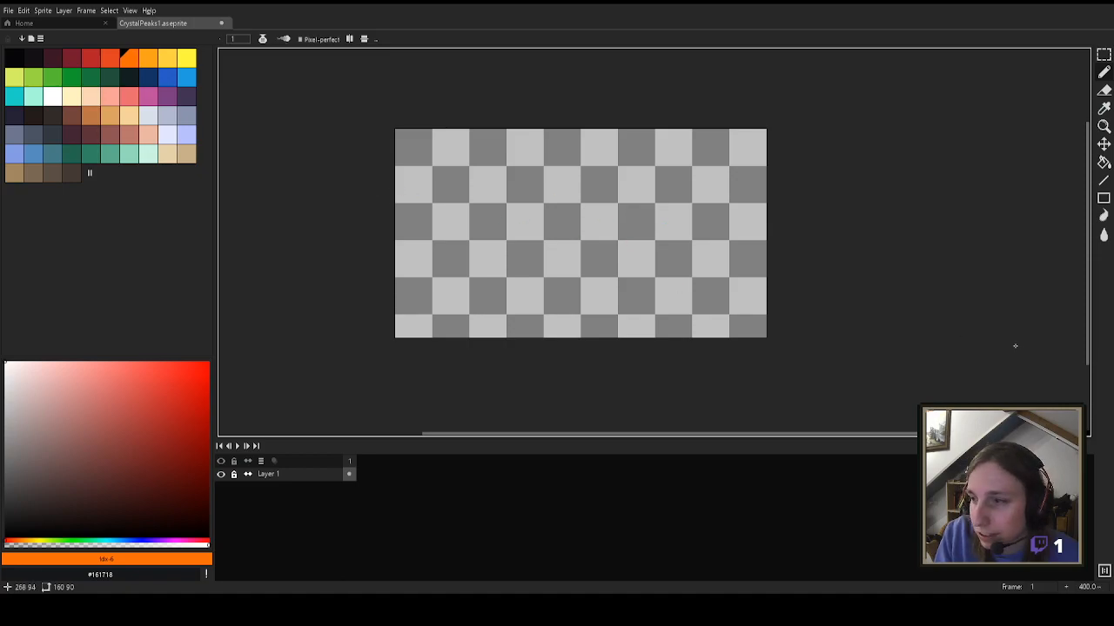
left_click_drag(907, 301, 917, 302)
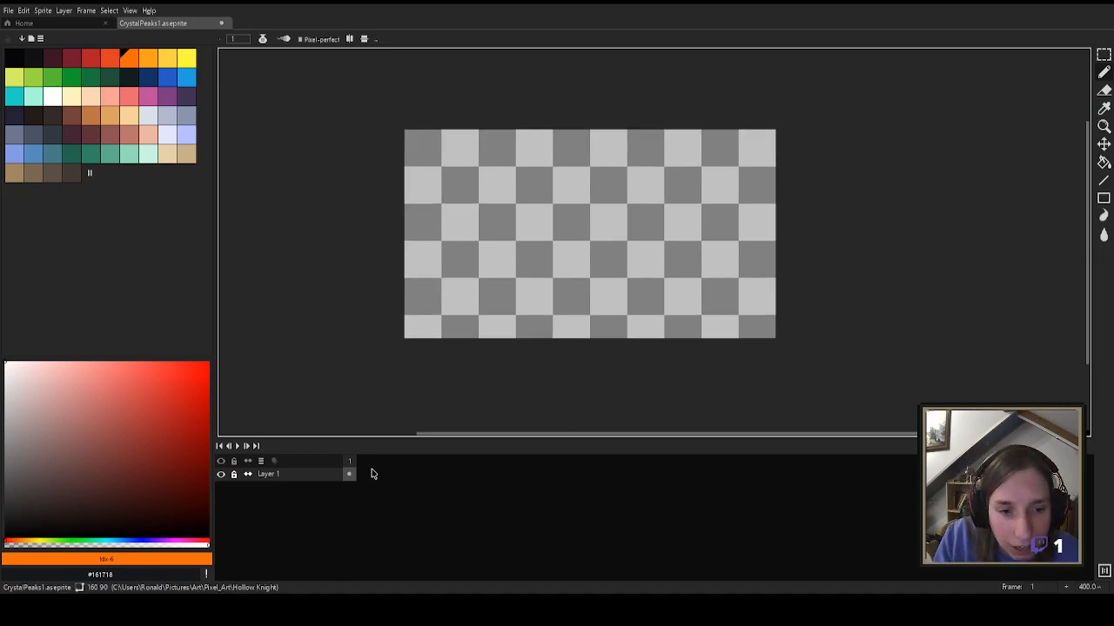
left_click_drag(464, 211, 411, 208)
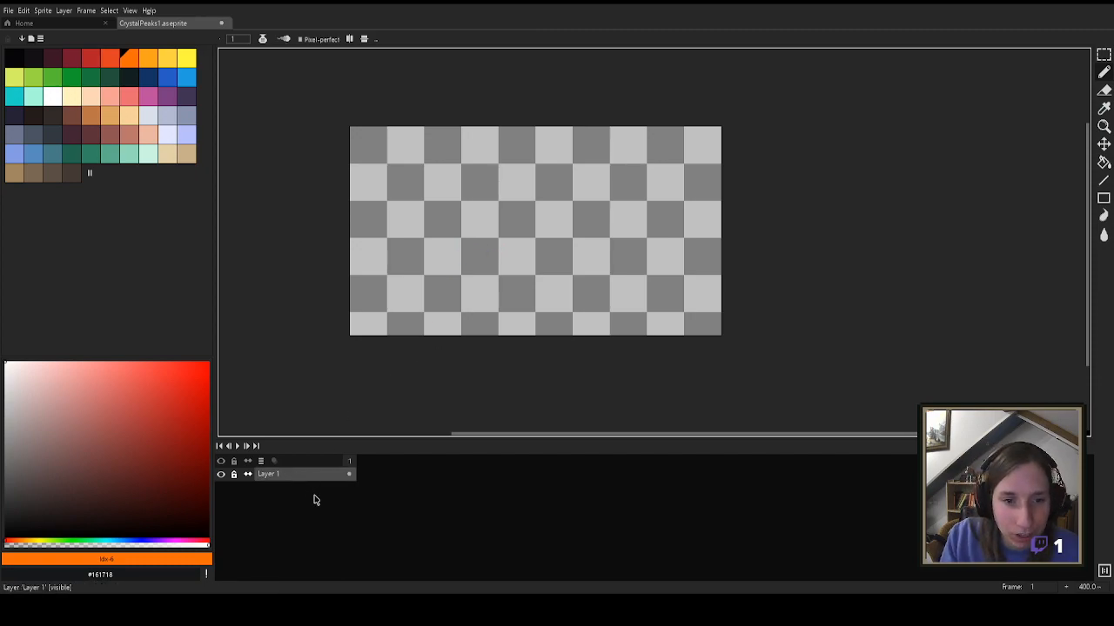
key("shift+n")
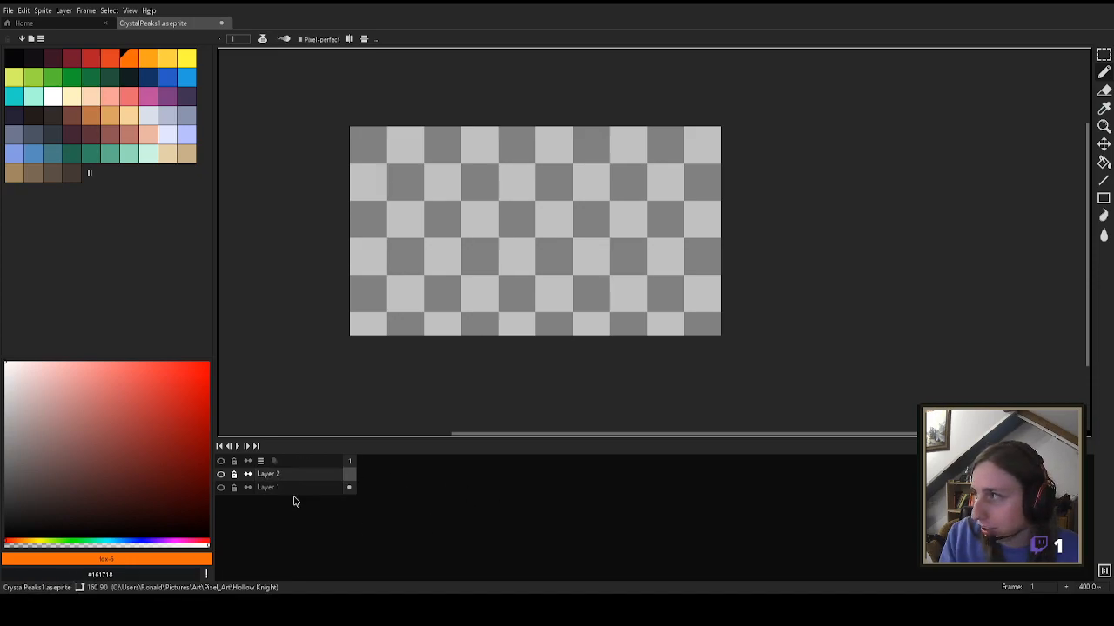
double_click(277, 476)
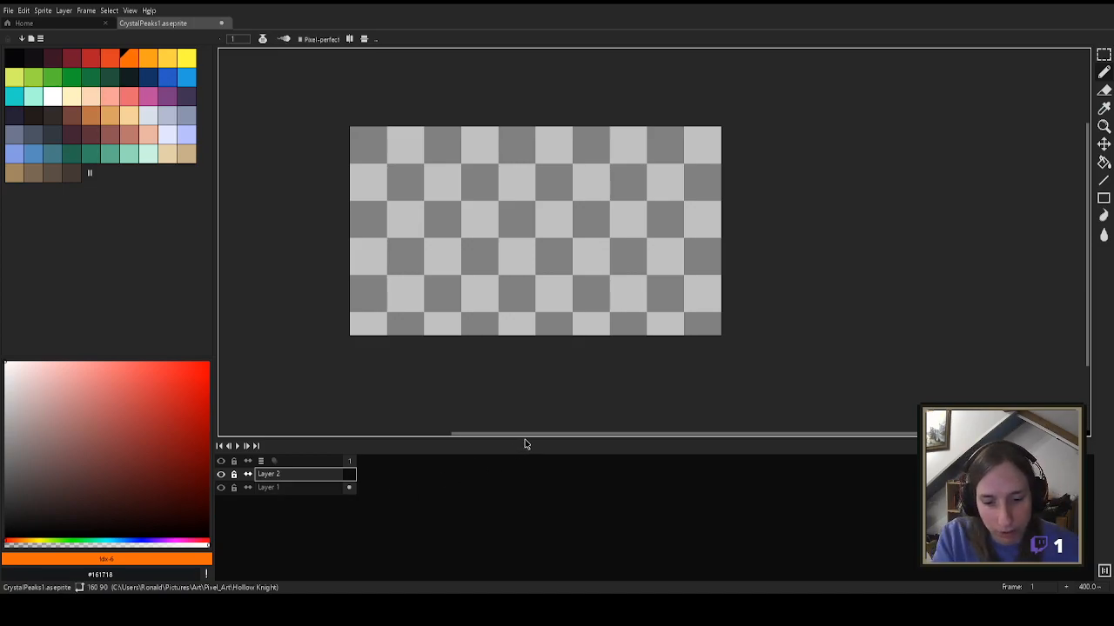
type("GrayScale")
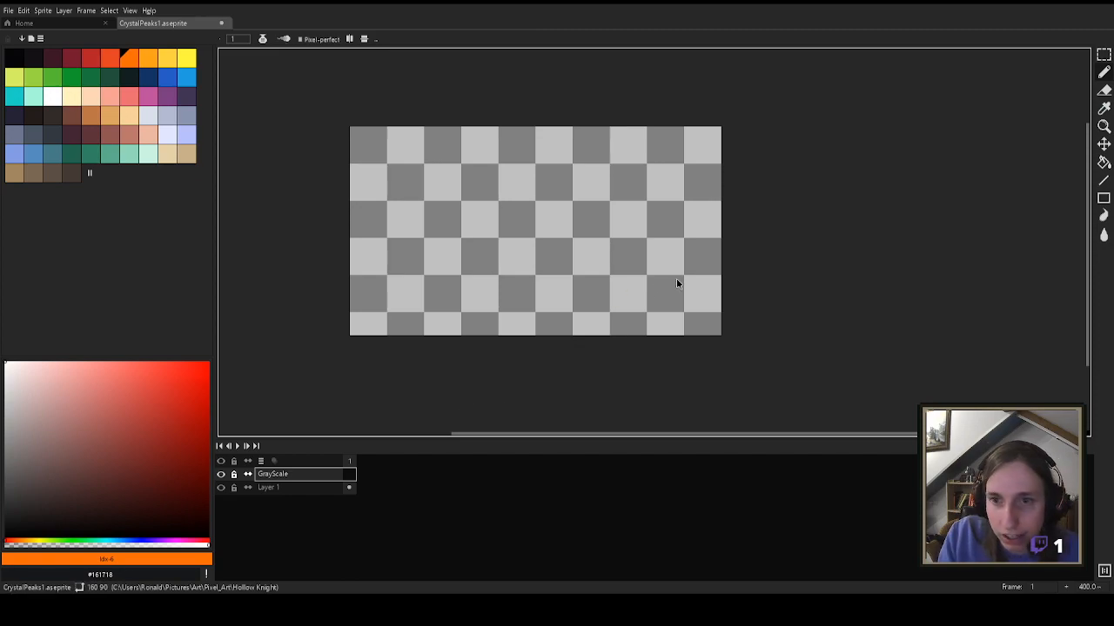
key("BackSpace")
type("s")
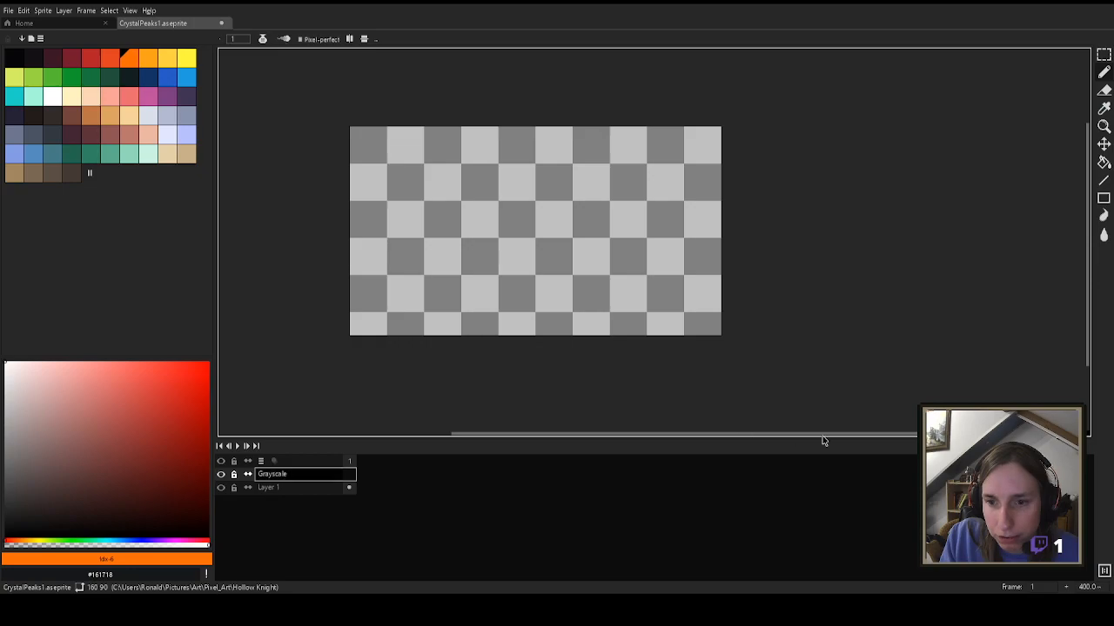
key("ctrl+a")
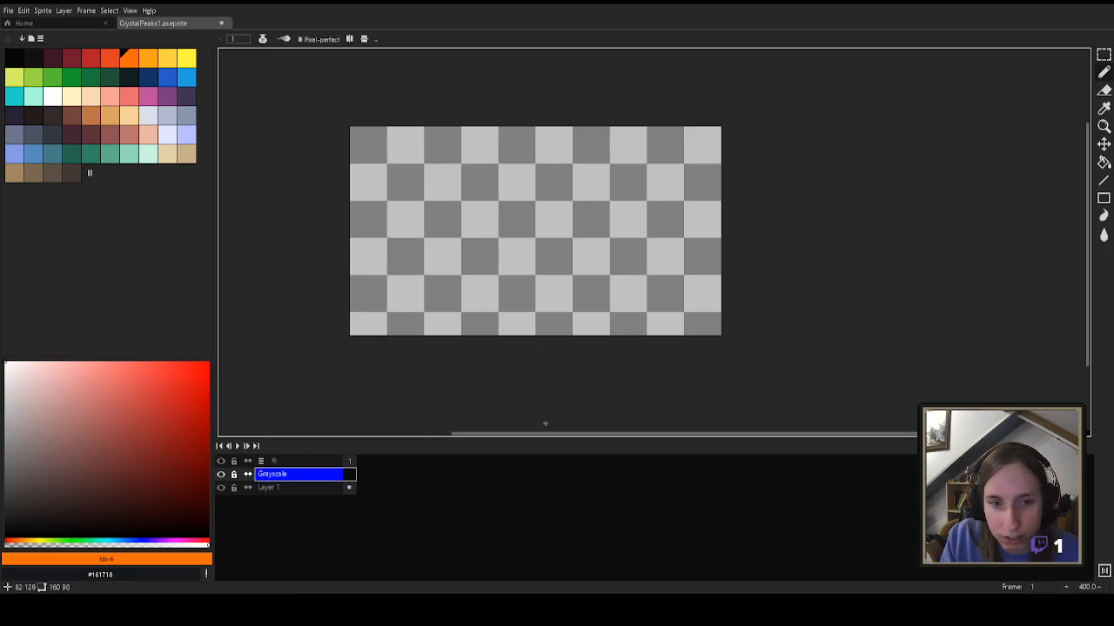
key("Escape")
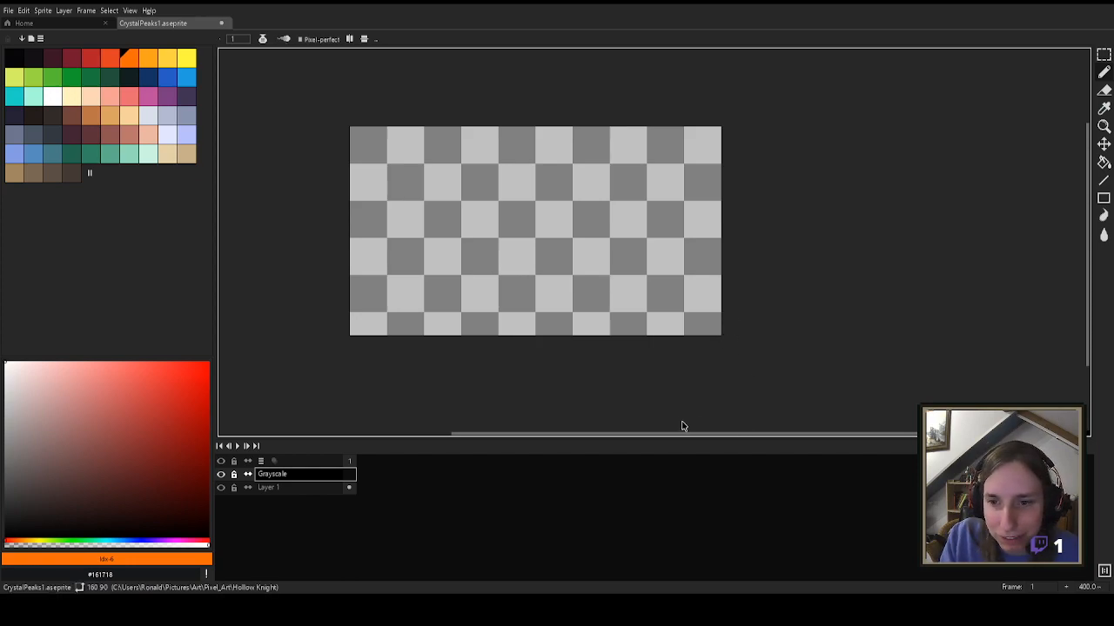
key("Return")
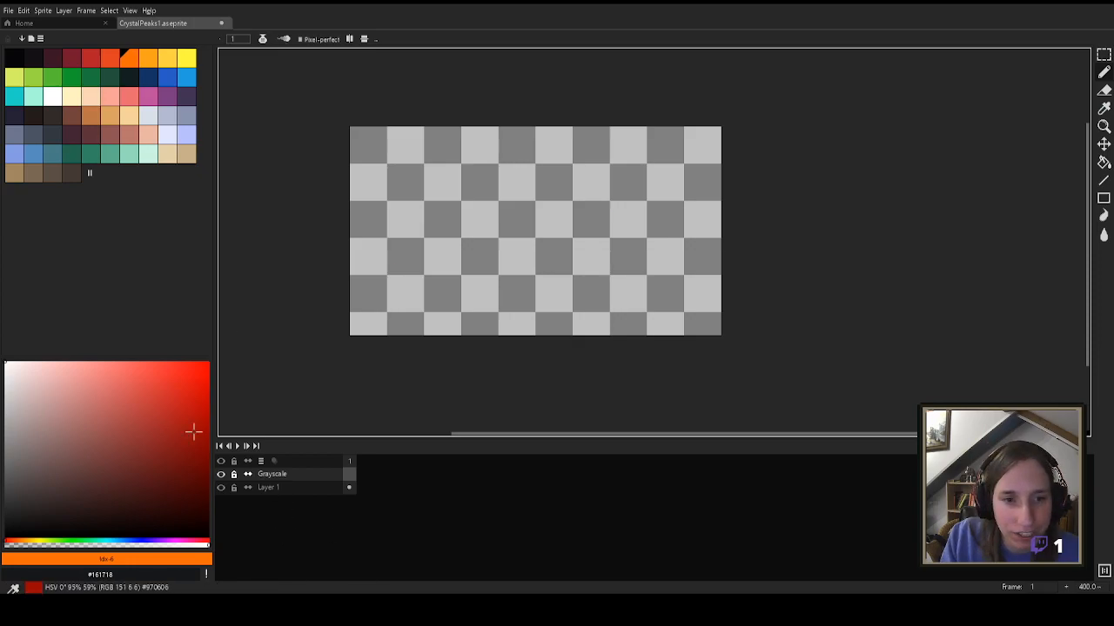
Step: Fill the whole Grayscale layer with white using the Paint Bucket and hide the layer
left_click(84, 424)
left_click_drag(84, 424, 4, 279)
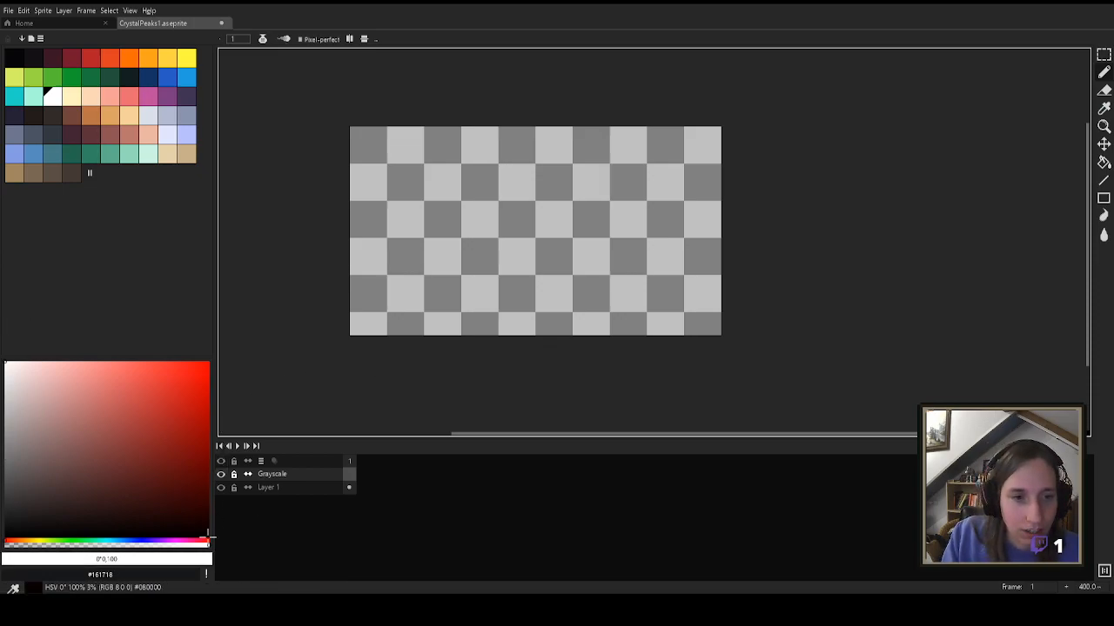
left_click(111, 559)
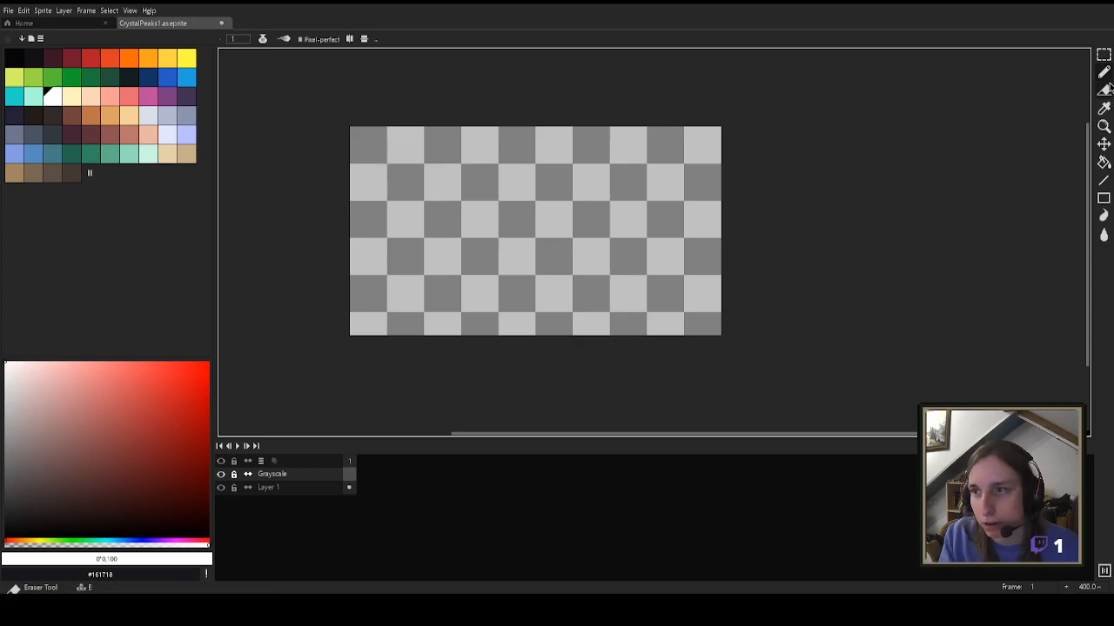
left_click(1103, 162)
left_click(526, 254)
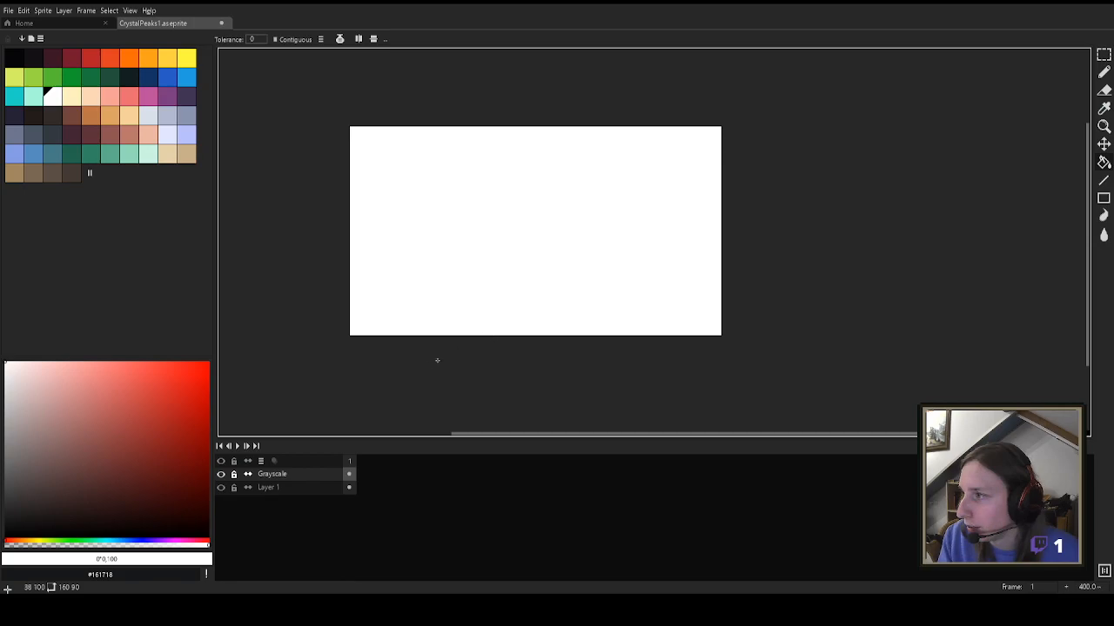
left_click(220, 475)
Step: Cover the entire canvas on Layer 1 with the salmon palette colour using a 55 px pencil
left_click(296, 487)
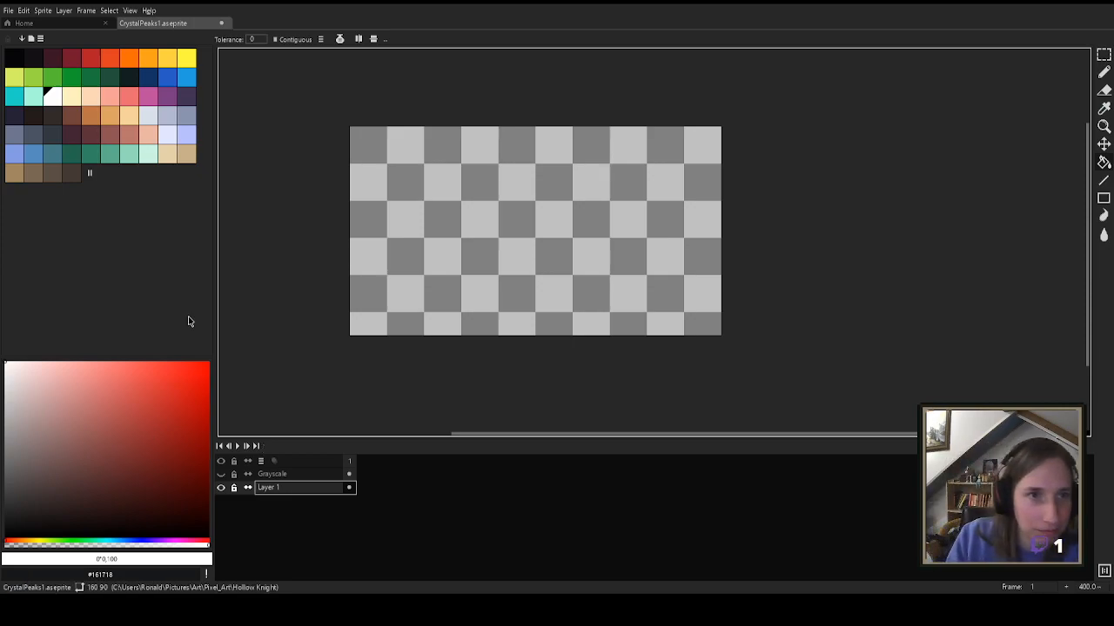
left_click(37, 65)
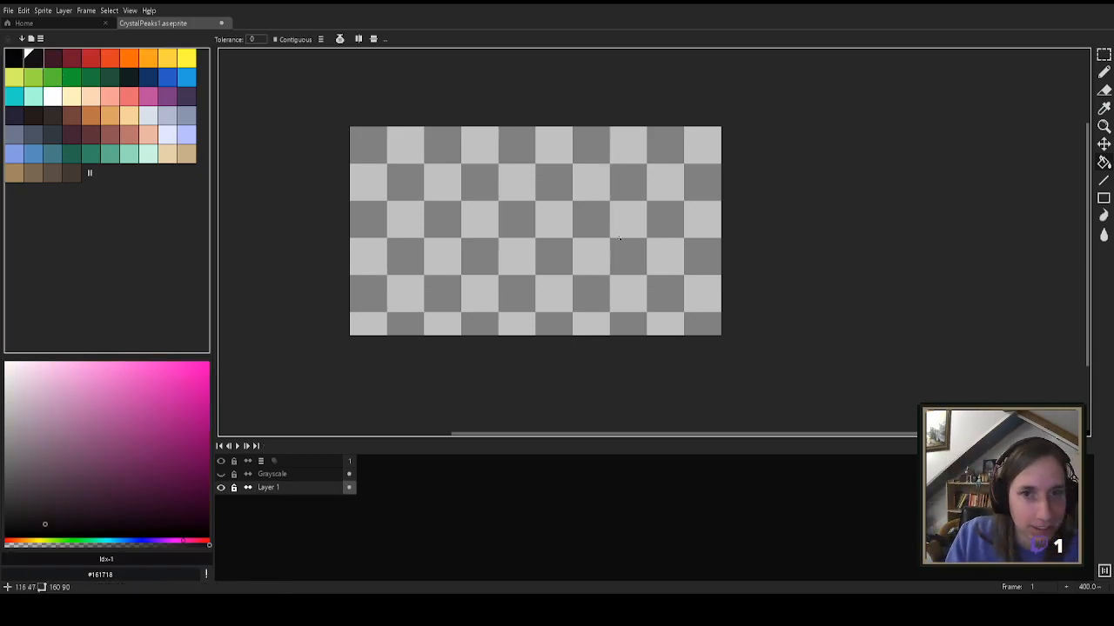
key("b")
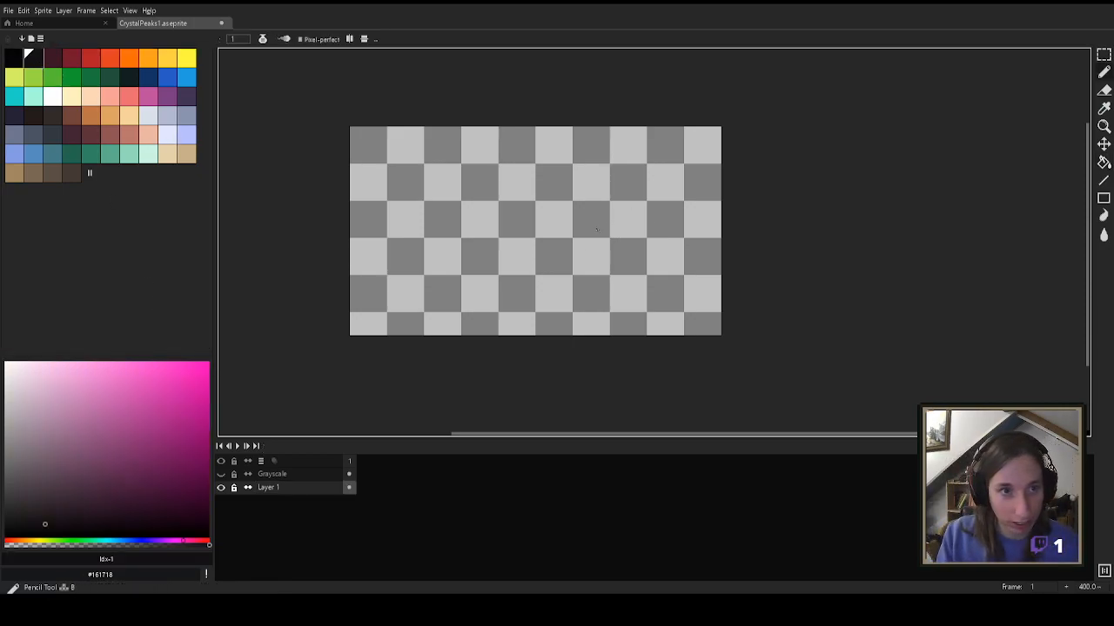
left_click(110, 96)
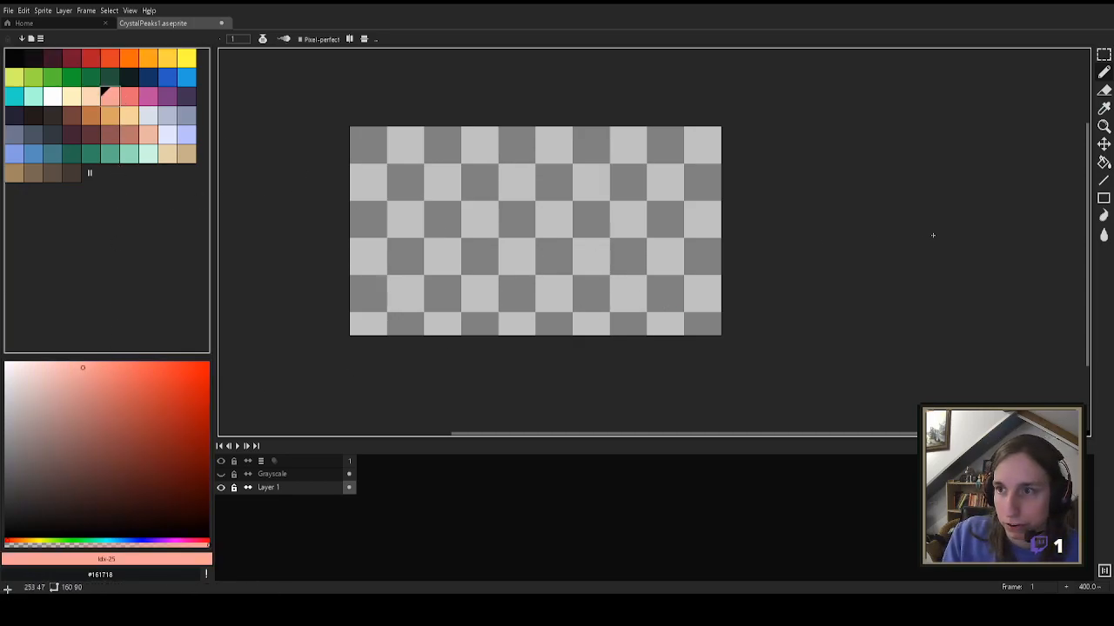
left_click_drag(232, 40, 289, 49)
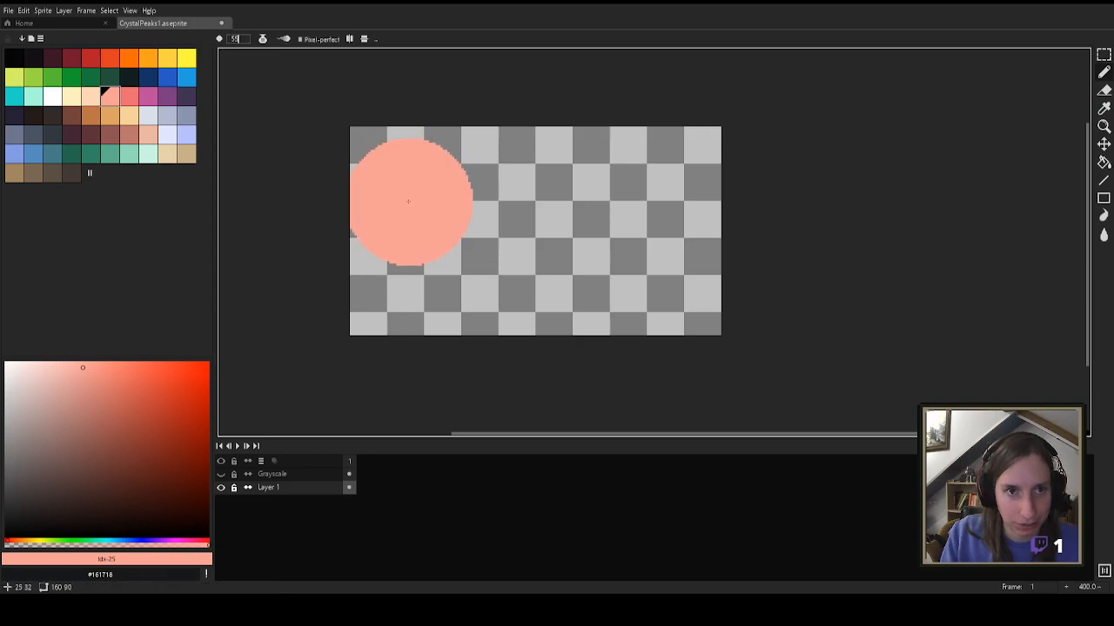
mouse_move(410, 194)
left_mouse_down()
mouse_move(696, 165)
mouse_move(435, 296)
mouse_move(394, 216)
left_mouse_up()
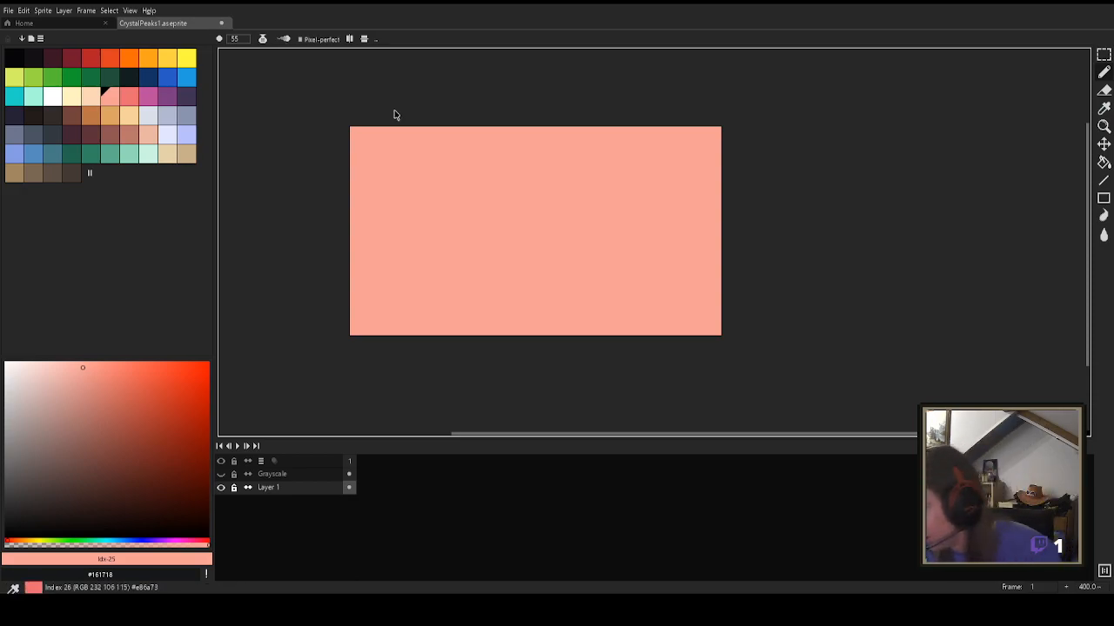
Step: Paint an uneven ground mass across the lower canvas in muted purple (HSV 317°, 31, 43) with a 26 px pencil
key("]")
left_click(148, 96)
left_click(102, 424)
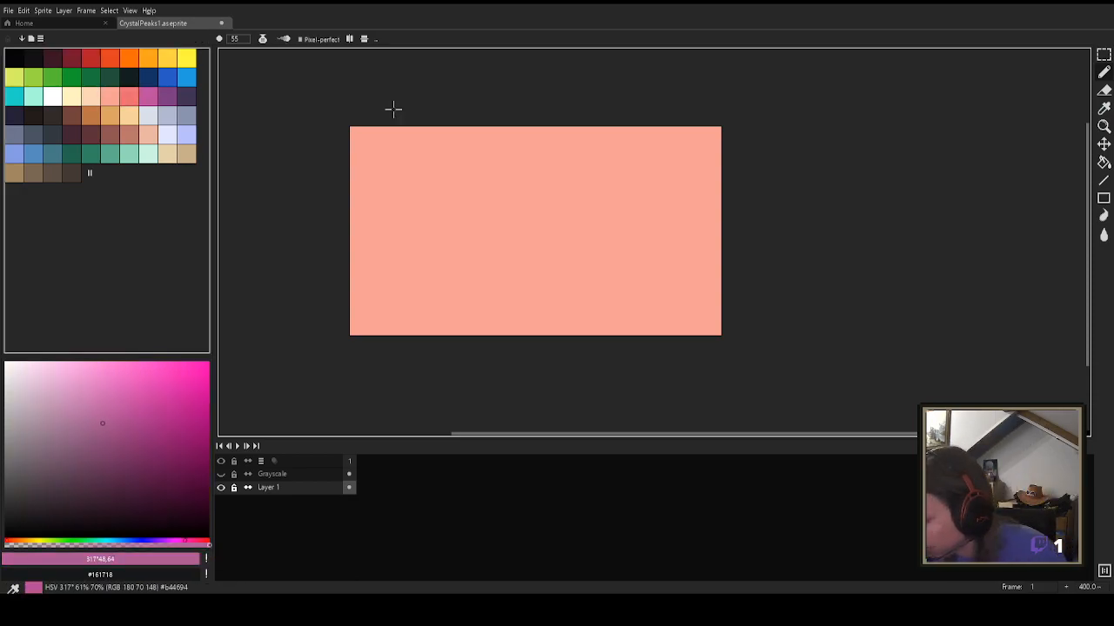
left_click(69, 460)
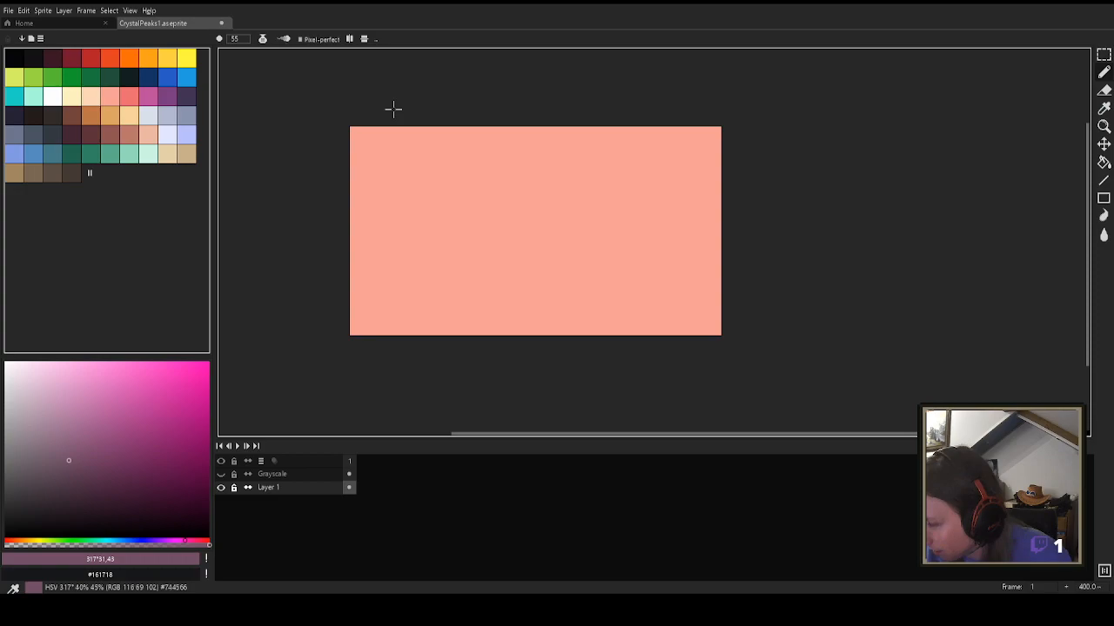
key("minus")
key("minus")
key("minus")
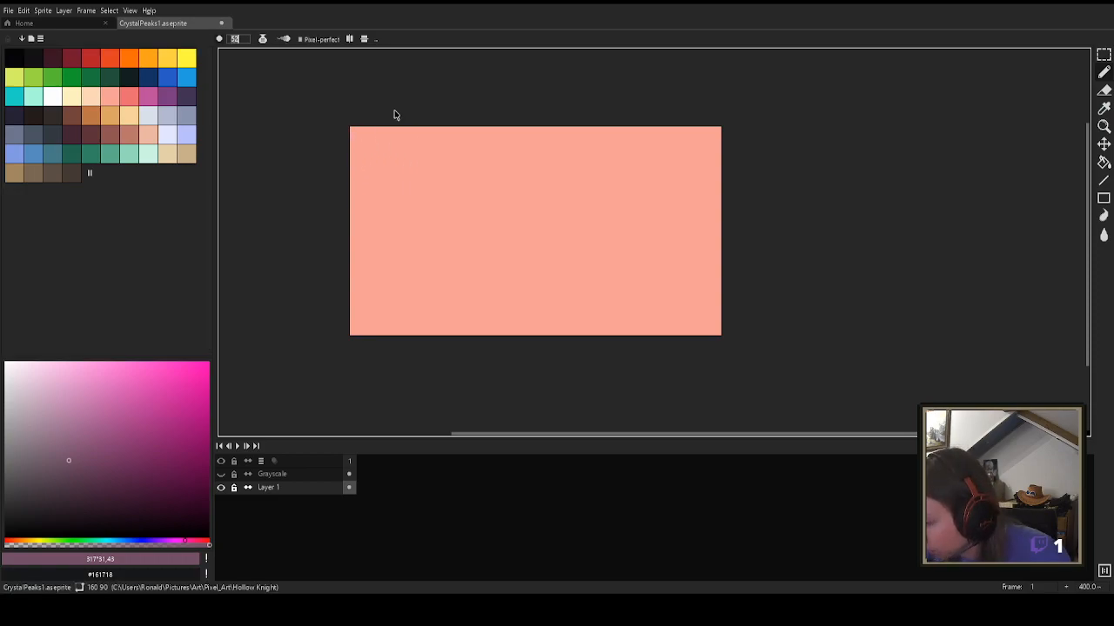
key("minus")
key("minus")
key("minus")
key("minus")
key("minus")
key("minus")
mouse_move(340, 271)
left_mouse_down()
mouse_move(423, 321)
mouse_move(531, 321)
mouse_move(687, 228)
mouse_move(696, 324)
left_mouse_up()
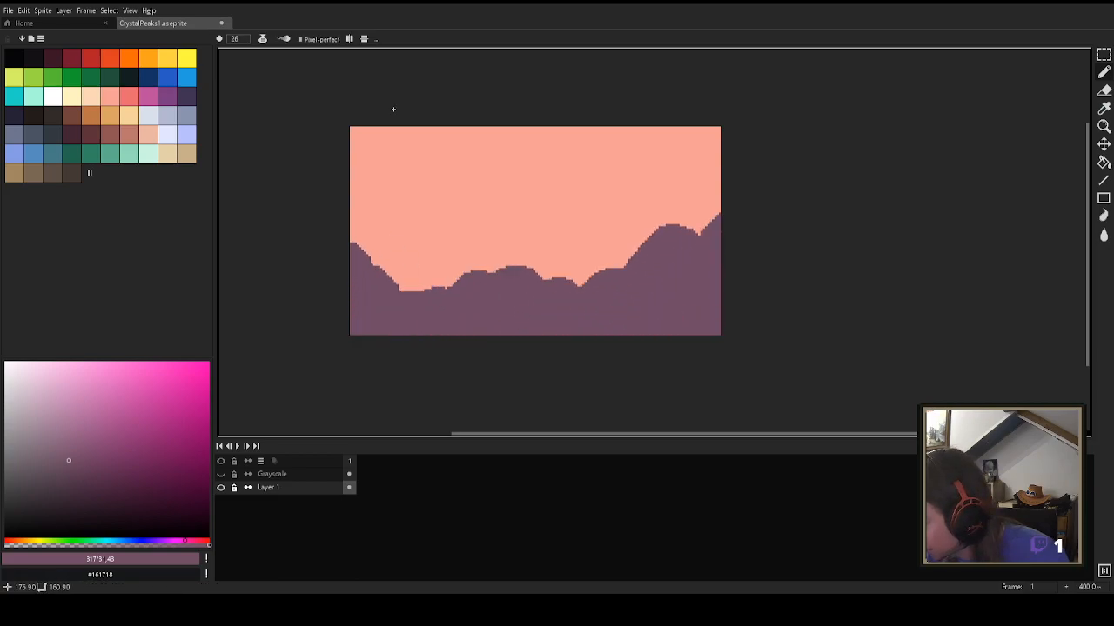
Step: Paint a darker purple foreground strip with a bumpy upper edge along the bottom of the canvas
left_click(52, 499)
mouse_move(388, 346)
left_mouse_down()
mouse_move(354, 346)
mouse_move(383, 318)
mouse_move(687, 328)
mouse_move(721, 319)
left_mouse_up()
key("ctrl+z")
Step: Sample the muted purple from the ground and paint the cave's ceiling and both side walls around the salmon background
left_click(698, 246, "alt")
mouse_move(729, 182)
left_mouse_down()
mouse_move(693, 139)
mouse_move(526, 125)
mouse_move(347, 150)
mouse_move(330, 247)
left_mouse_up()
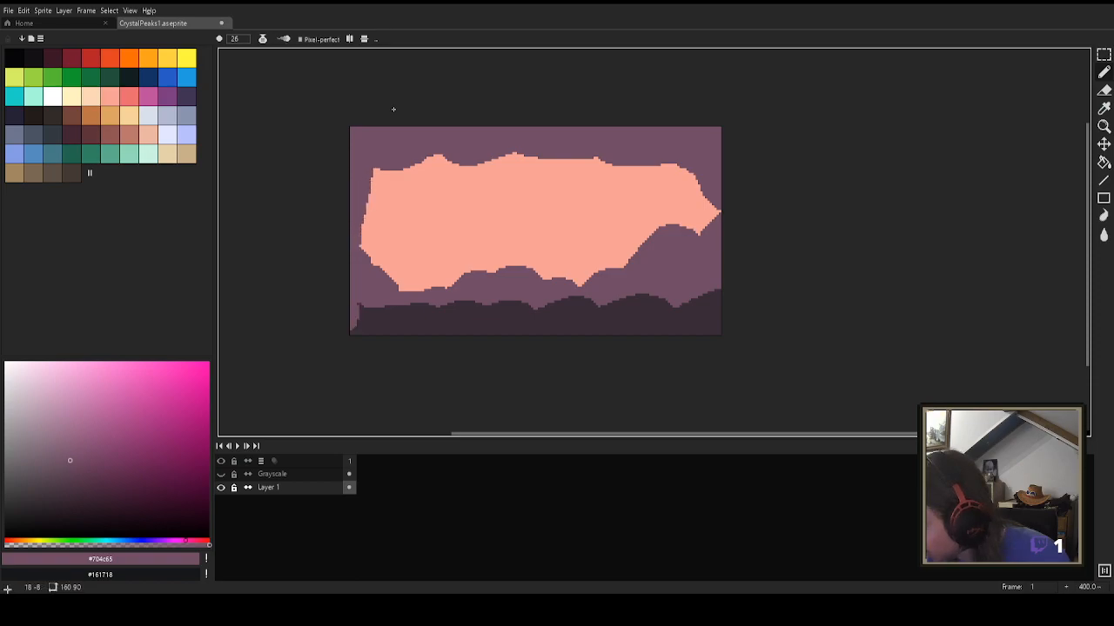
left_click_drag(728, 197, 709, 236)
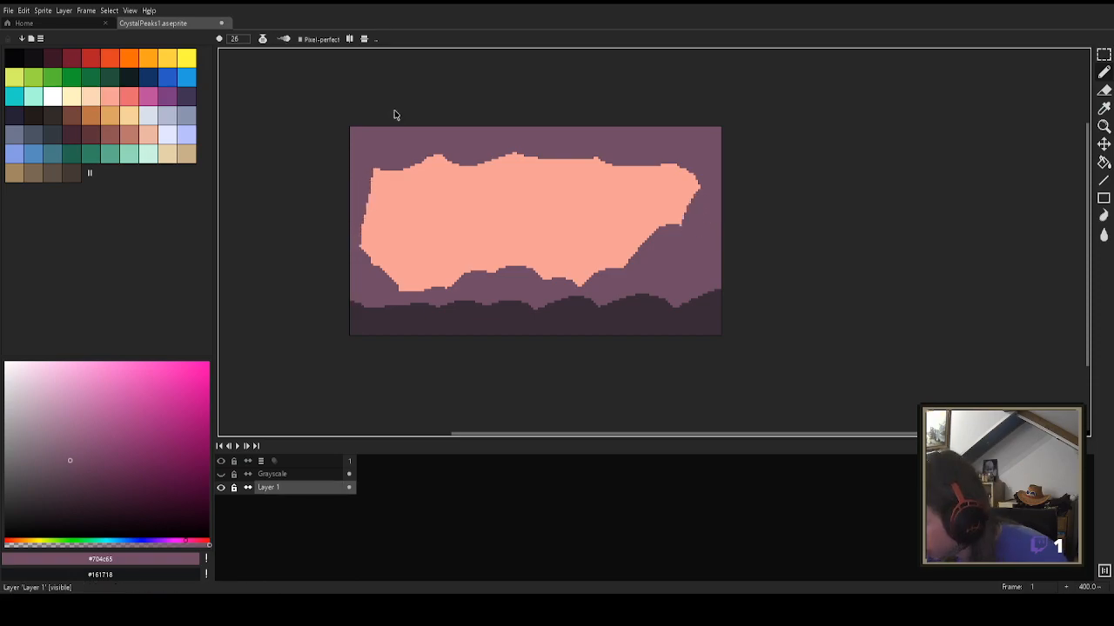
Step: Sample the dark purple foreground colour and paint thick foreground walls down both sides of the cave
left_click(407, 324, "alt")
mouse_move(348, 127)
left_mouse_down()
mouse_move(359, 178)
mouse_move(350, 280)
left_mouse_up()
mouse_move(363, 174)
left_mouse_down()
mouse_move(372, 133)
mouse_move(392, 114)
left_mouse_up()
mouse_move(645, 111)
left_mouse_down()
mouse_move(684, 147)
mouse_move(690, 272)
mouse_move(710, 139)
left_mouse_up()
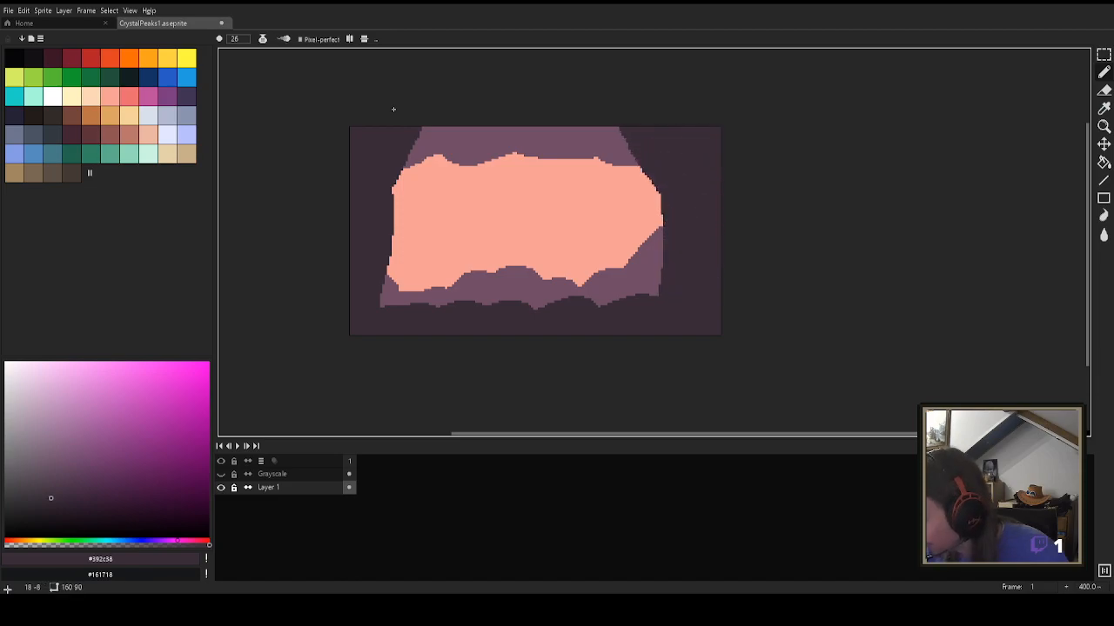
Step: Check the scene's light and dark values by showing the Grayscale layer, and hide it again
left_click(478, 283, "alt")
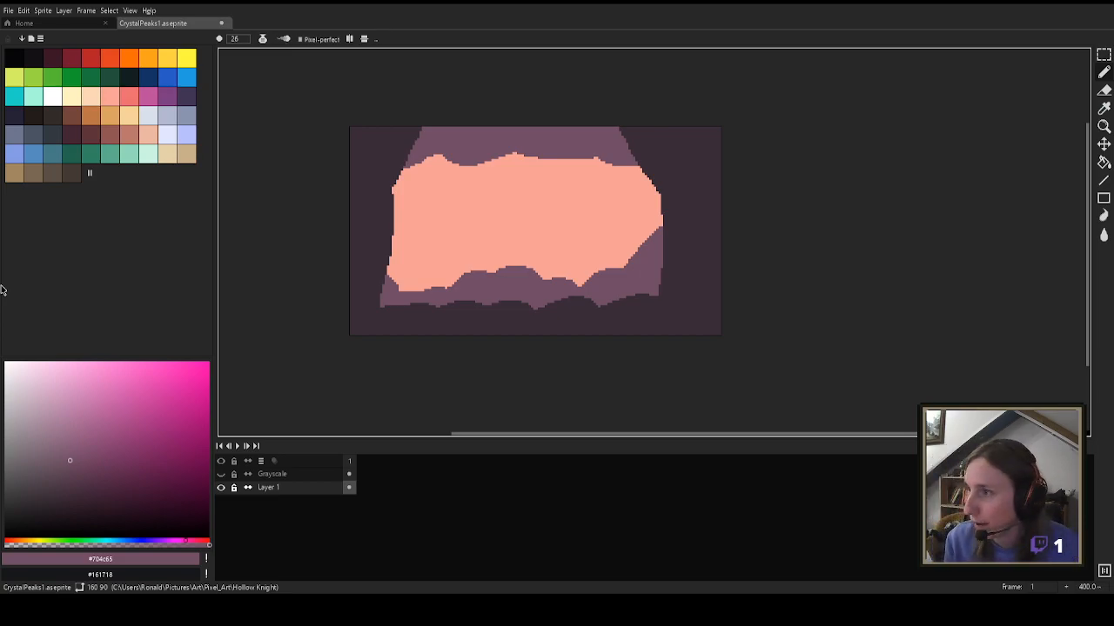
left_click(221, 473)
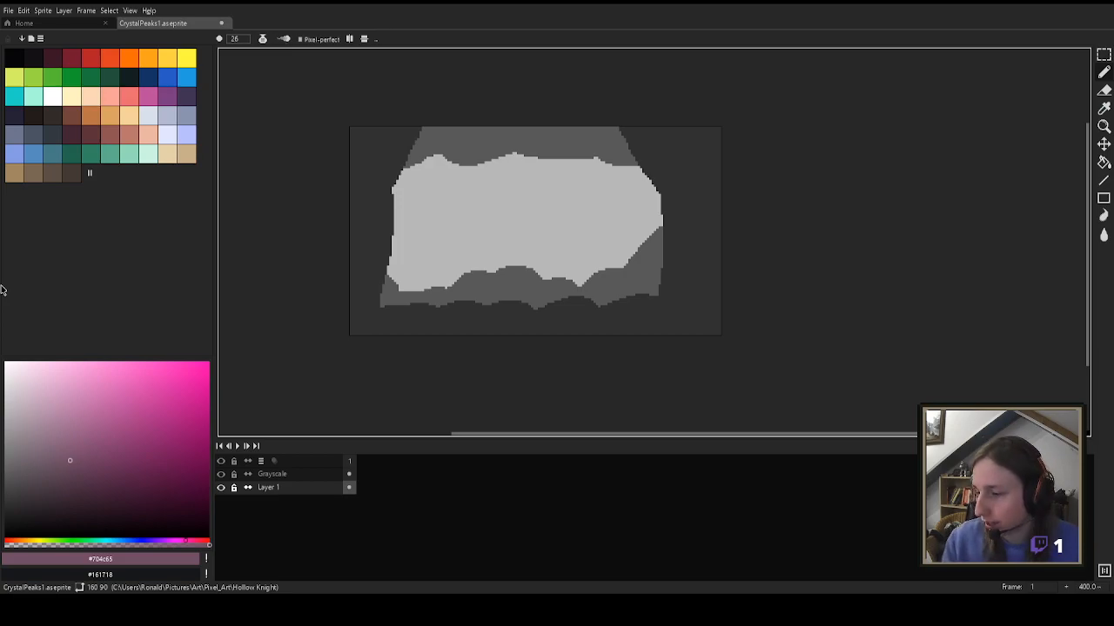
left_click(221, 474)
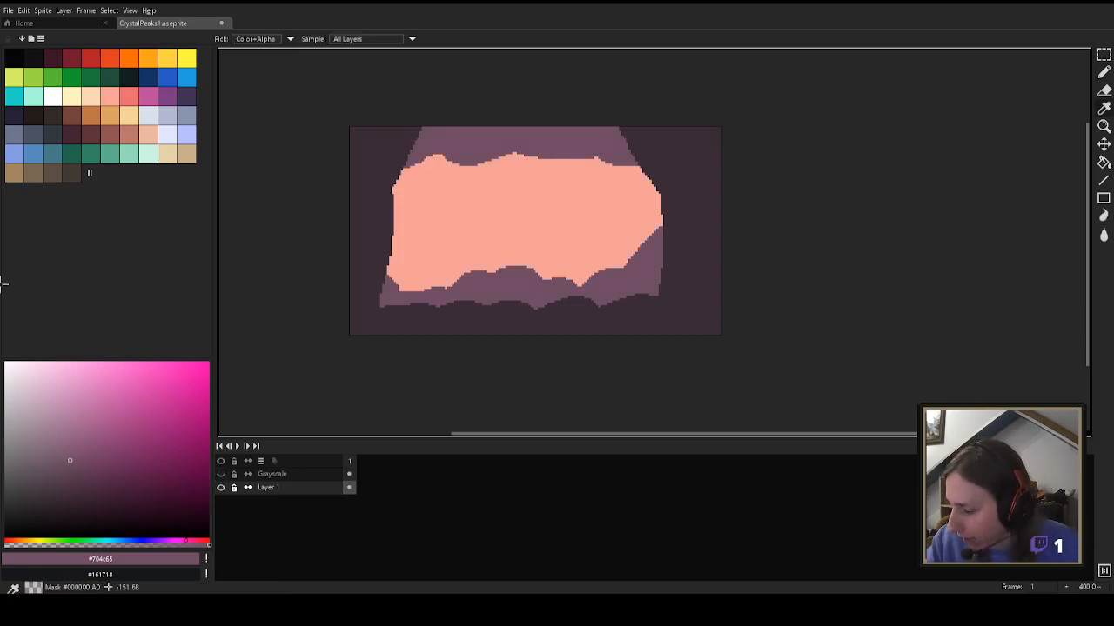
Step: Try a dark olive stroke (HSV 68°, 51, 34) on the ground at the lower centre of the cave
left_click(675, 313, "alt")
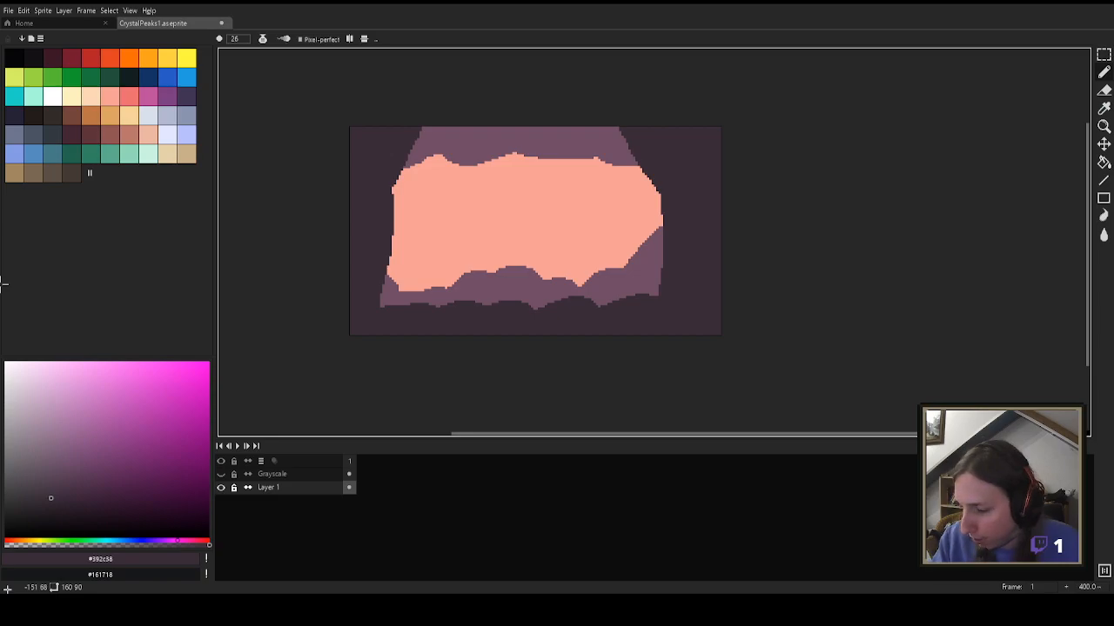
left_click(64, 541)
left_click(43, 540)
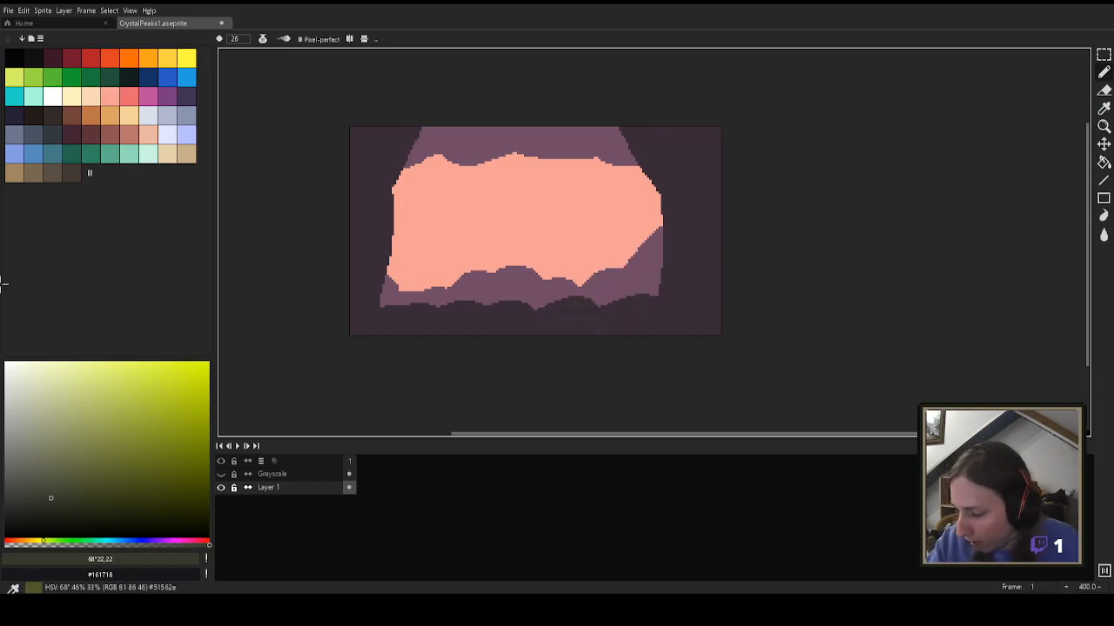
left_click(109, 477)
left_click_drag(564, 269, 572, 303)
key("v")
key("ctrl+z")
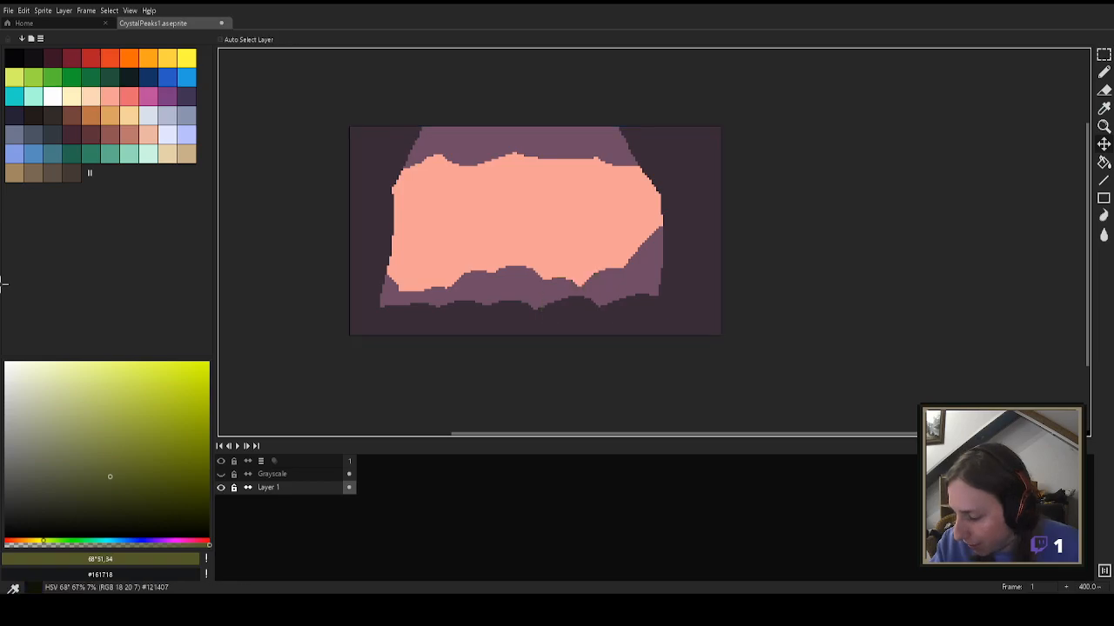
Step: Try a yellower olive column rising from the bottom edge through the centre of the cave
left_click(144, 489)
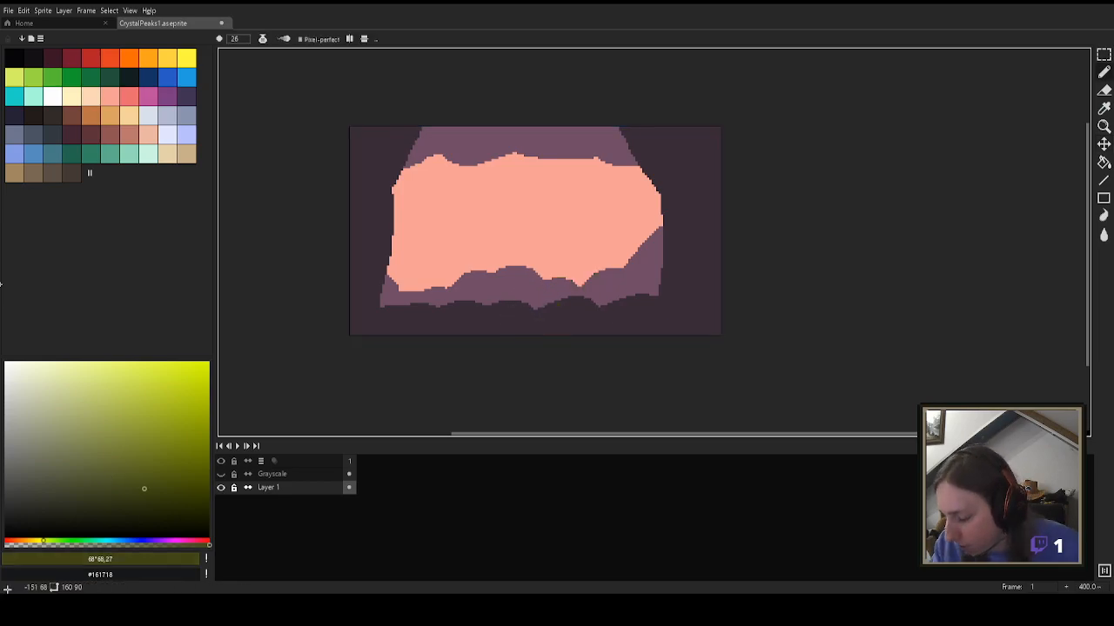
left_click(153, 477)
left_click(37, 541)
mouse_move(558, 332)
left_mouse_down()
mouse_move(559, 320)
mouse_move(535, 325)
mouse_move(588, 329)
mouse_move(537, 265)
mouse_move(548, 251)
mouse_move(544, 281)
mouse_move(552, 197)
left_mouse_up()
key("ctrl+z")
Step: Change the drawing colour to a lighter olive (HSV 57°, 59, 53) and undo the trial column strokes
left_click(126, 443)
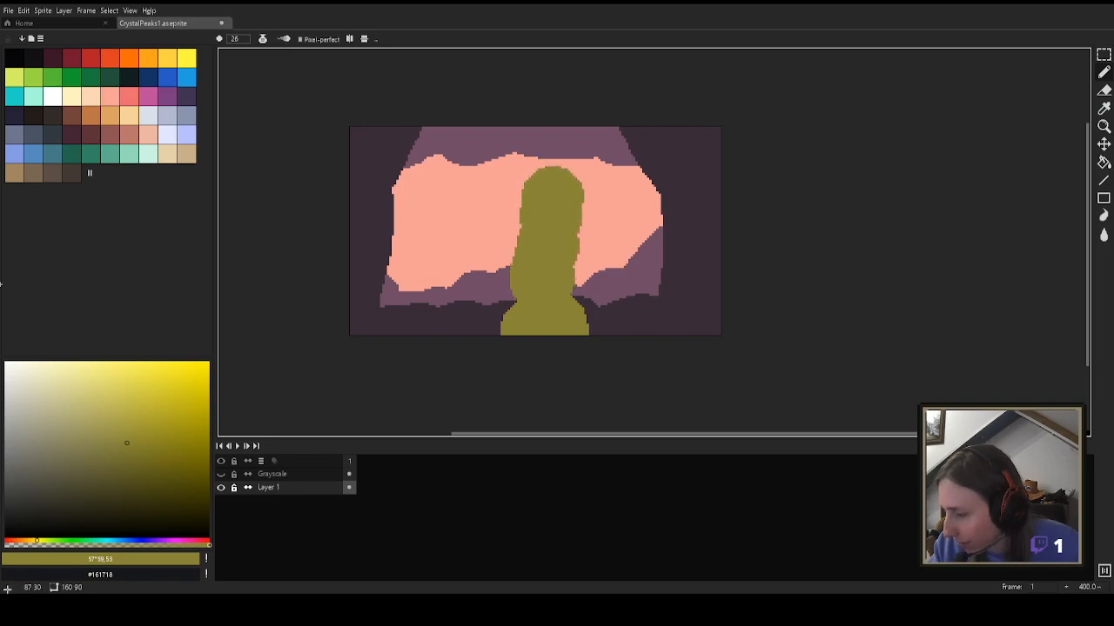
key("ctrl+z")
key("ctrl+z")
key("ctrl+z")
key("ctrl+z")
key("ctrl+z")
key("ctrl+z")
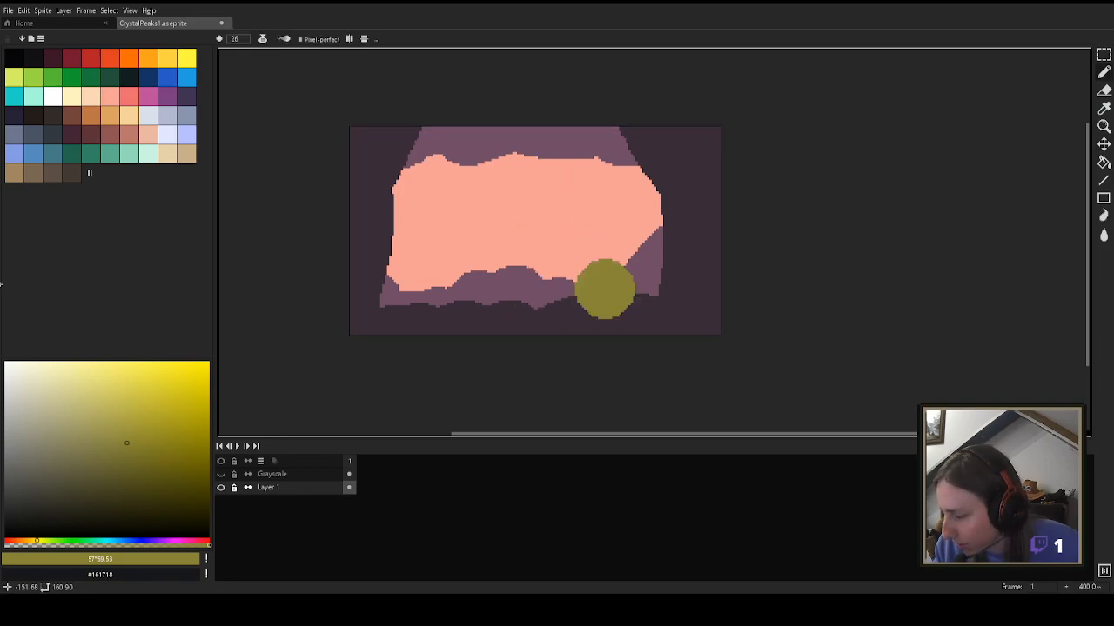
Step: Set the brush size to 3 px and try an olive curve along the lower-right edge of the cave opening
left_click(236, 39)
type("3")
mouse_move(606, 280)
left_mouse_down()
mouse_move(614, 284)
mouse_move(656, 224)
left_mouse_up()
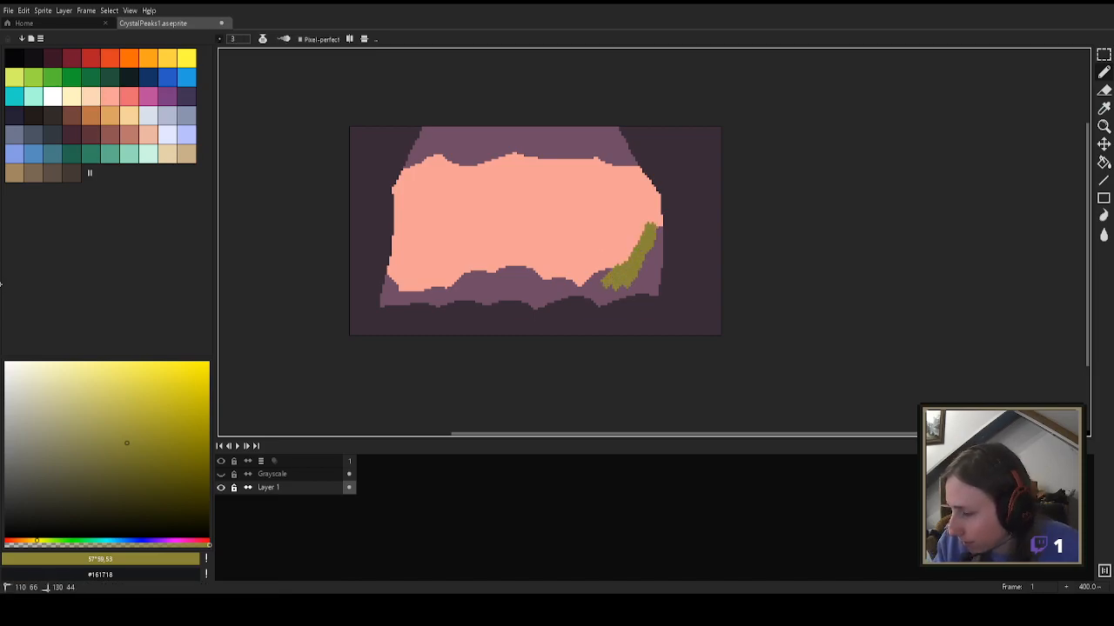
mouse_move(598, 292)
left_mouse_down()
mouse_move(595, 277)
mouse_move(569, 294)
mouse_move(653, 233)
mouse_move(611, 290)
left_mouse_up()
Step: Try teal edges (HSV 178°, 42, 69) along both sides of the olive curve and check their value with the Grayscale layer
left_click(51, 540)
left_click(105, 541)
left_click(90, 414)
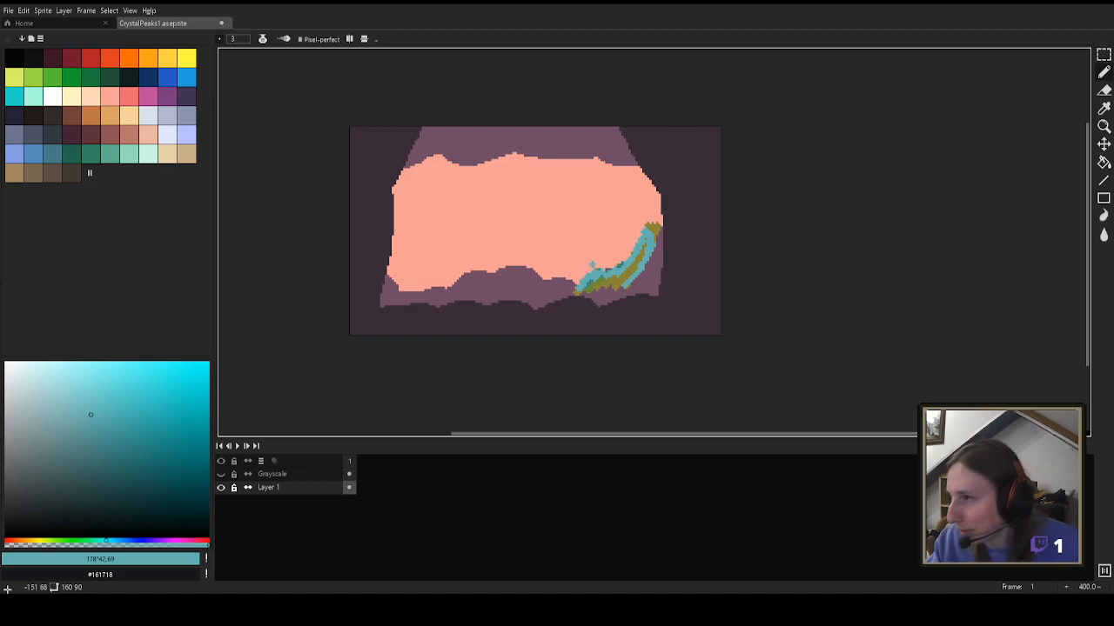
left_click(221, 474)
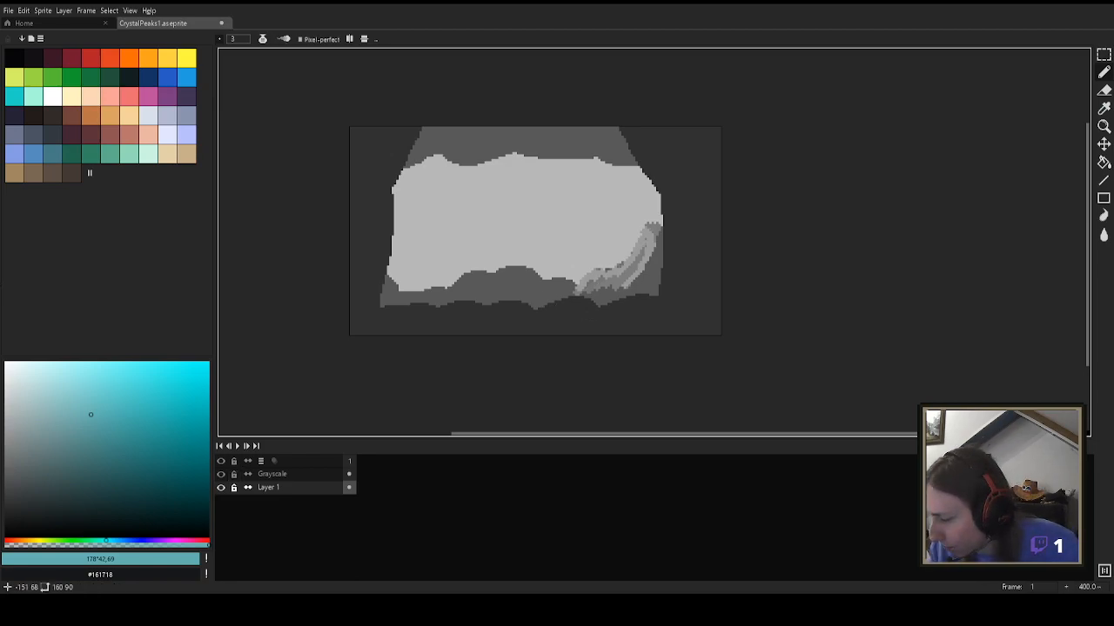
left_click(221, 474)
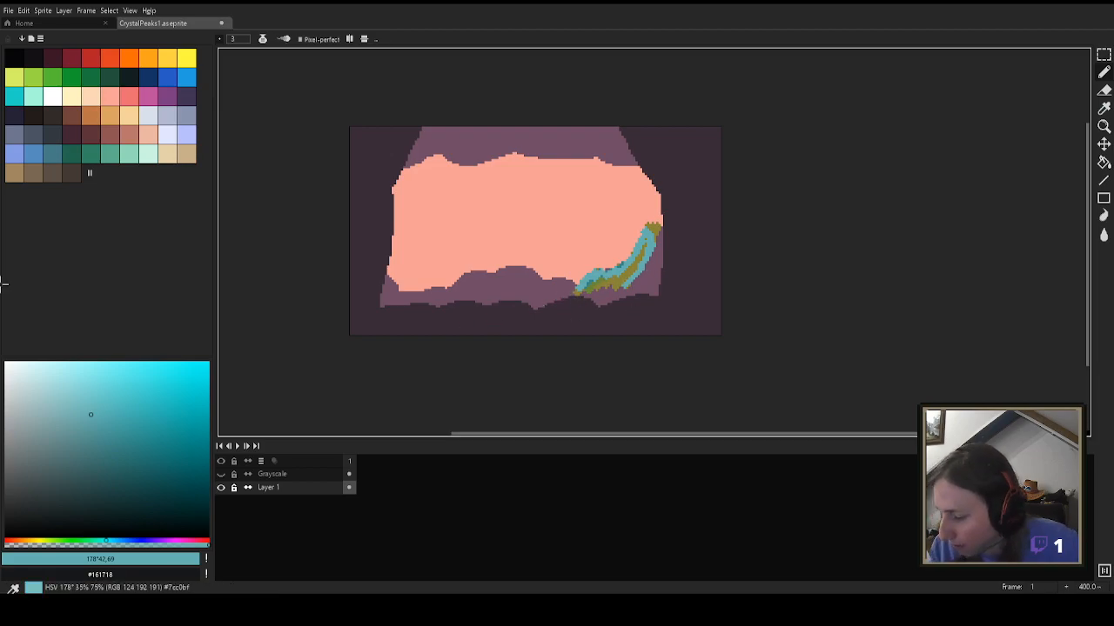
Step: Repaint the teal edges in a darker teal (HSV 178°, 42, 54) and check their value with the Grayscale layer
left_click(91, 441)
mouse_move(578, 288)
left_mouse_down()
mouse_move(636, 254)
mouse_move(645, 234)
mouse_move(647, 266)
mouse_move(625, 286)
left_mouse_up()
left_click(220, 474)
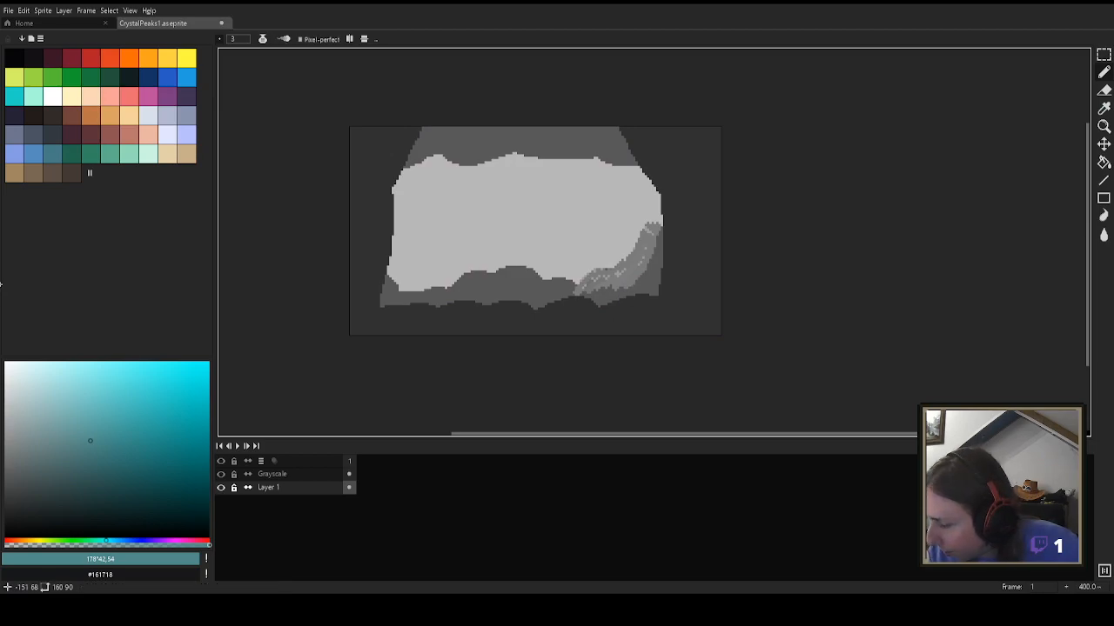
left_click(221, 474)
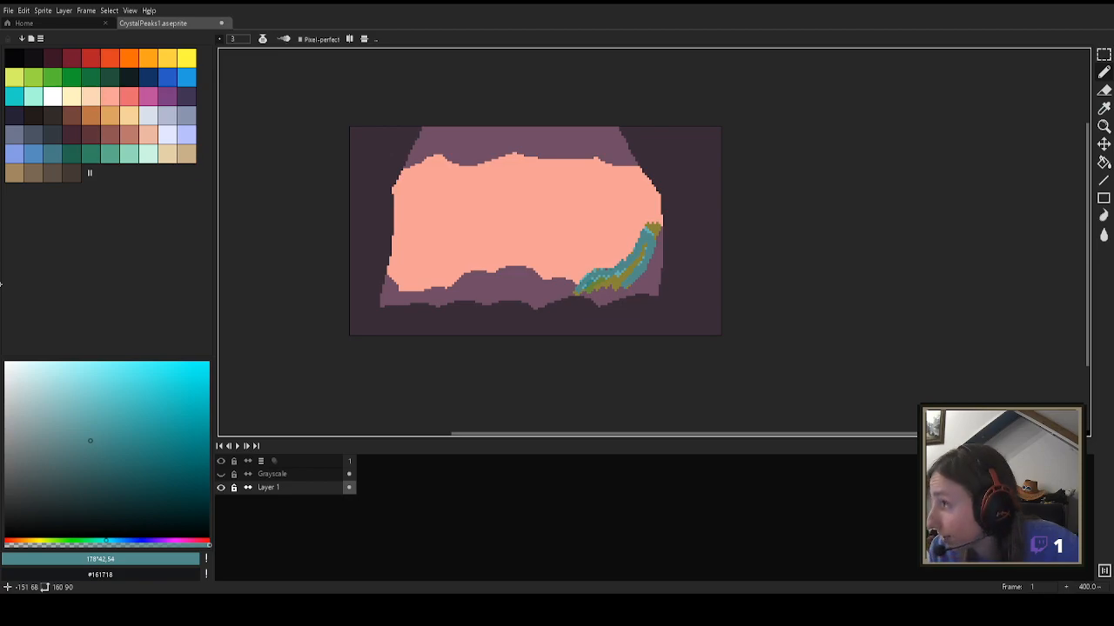
Step: Darken the teal further to HSV 178°, 38, 43 and repaint the curve's teal edges with it
key("alt")
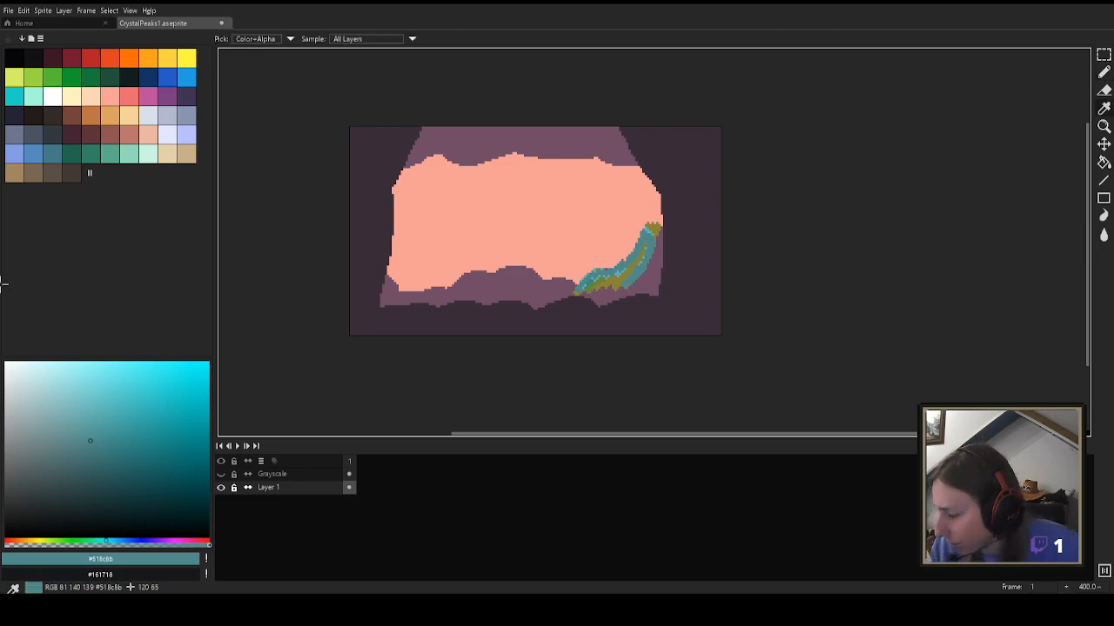
left_click(84, 462)
mouse_move(622, 283)
left_mouse_down()
mouse_move(651, 233)
mouse_move(624, 265)
mouse_move(576, 290)
left_mouse_up()
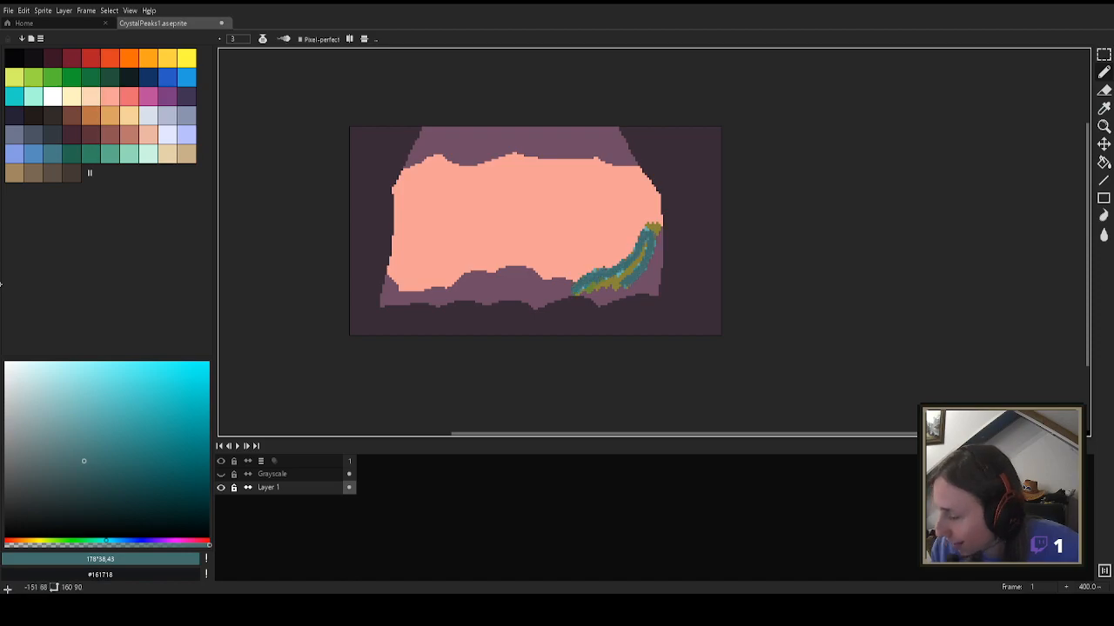
Step: Repaint the olive core of the curve in darker olive (HSV 57°, 51, 38) and check its value with the Grayscale layer
left_click(616, 283, "alt")
left_click(110, 469)
mouse_move(592, 288)
left_mouse_down()
mouse_move(633, 267)
mouse_move(644, 244)
left_mouse_up()
left_click(221, 474)
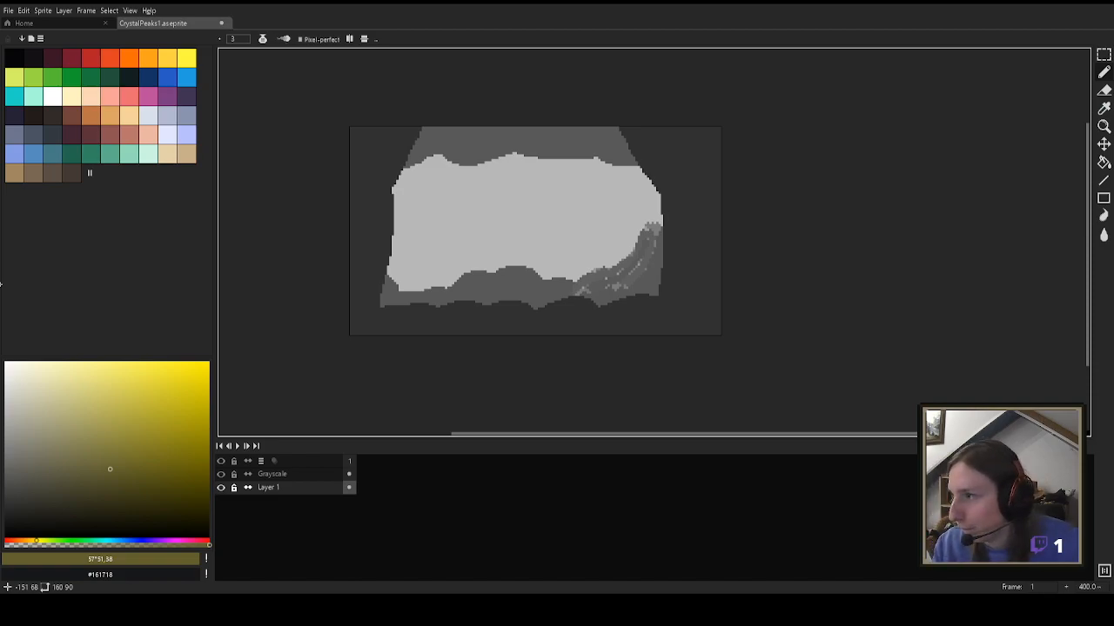
left_click(234, 474)
left_click(234, 474)
left_click(221, 475)
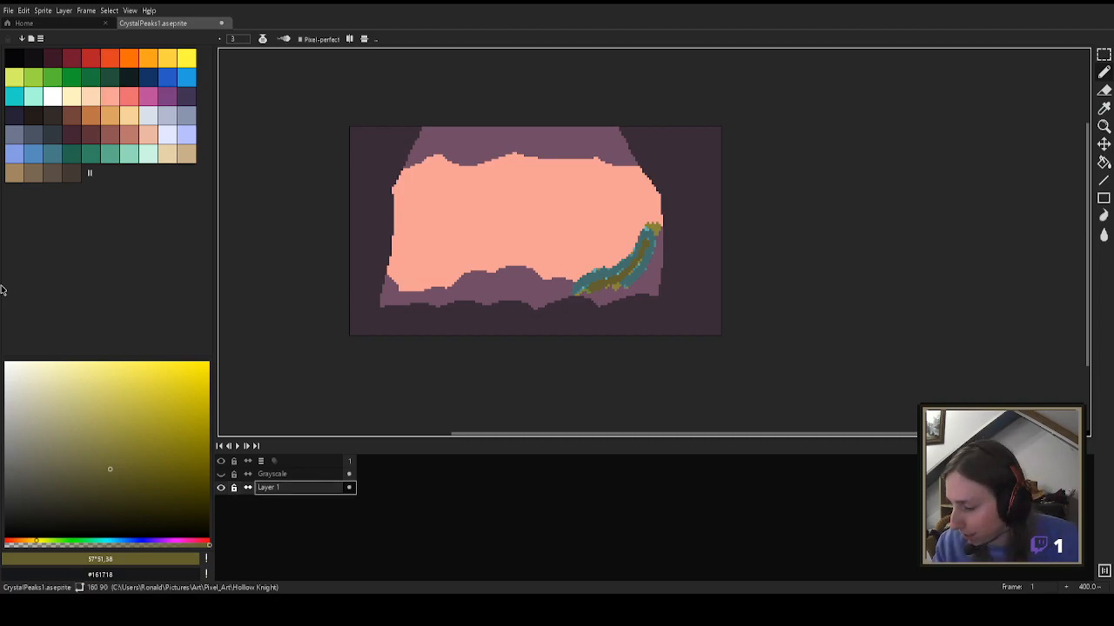
Step: Clear all the artwork from Layer 1 and set the drawing colour to black (HSV 57°, 1, 0)
key("ctrl+a")
key("Delete")
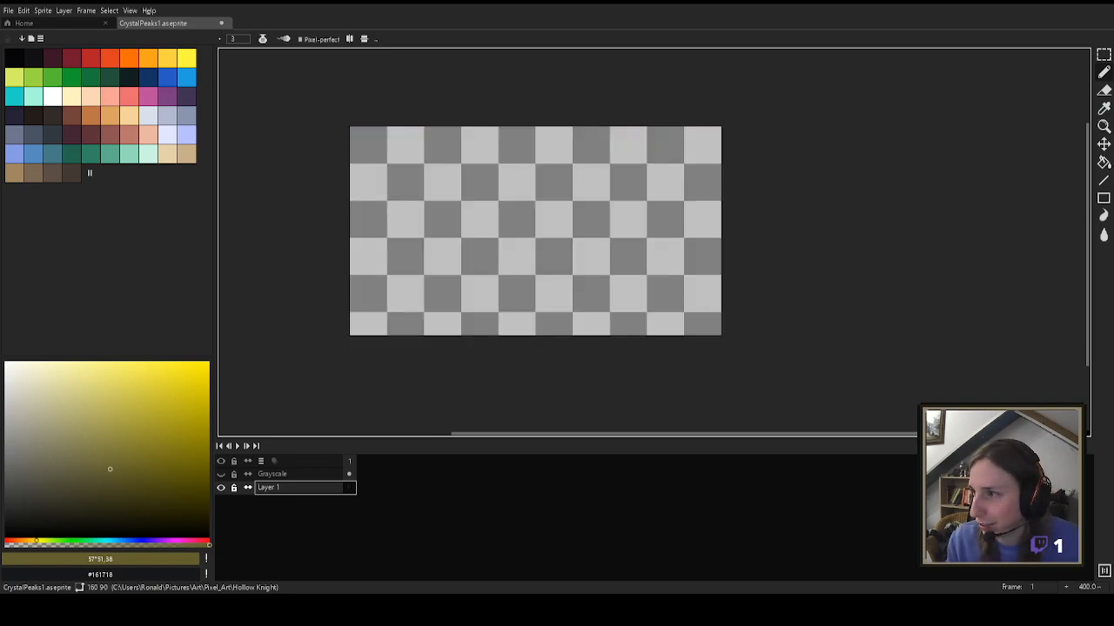
left_click(9, 536)
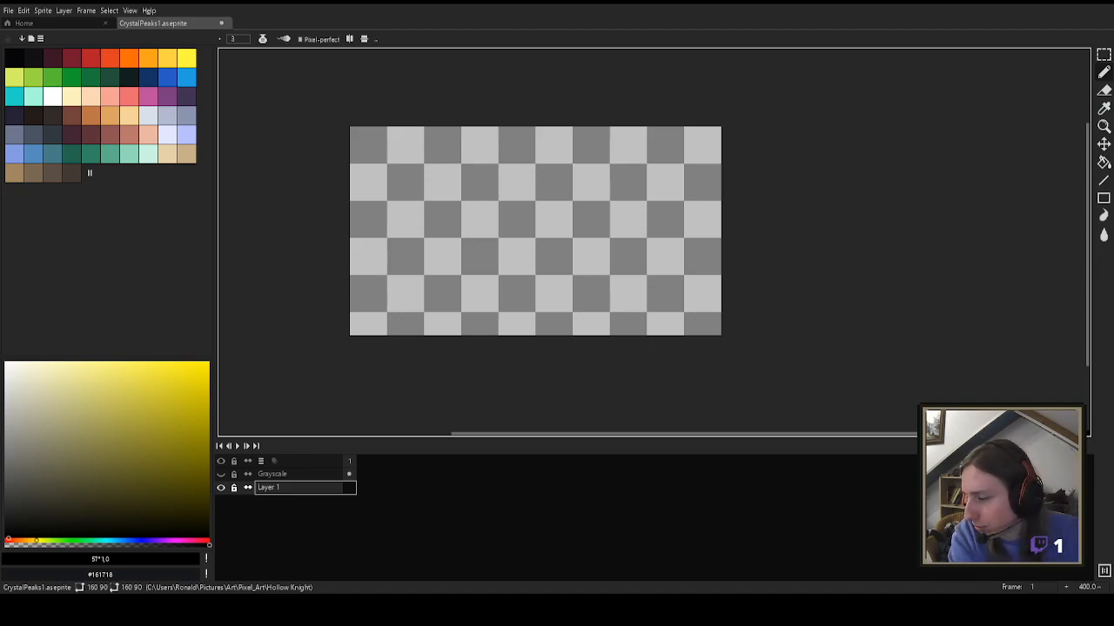
Step: Rename the emptied Layer 1 as "Sletck"
type("F")
key("BackSpace")
key("BackSpace")
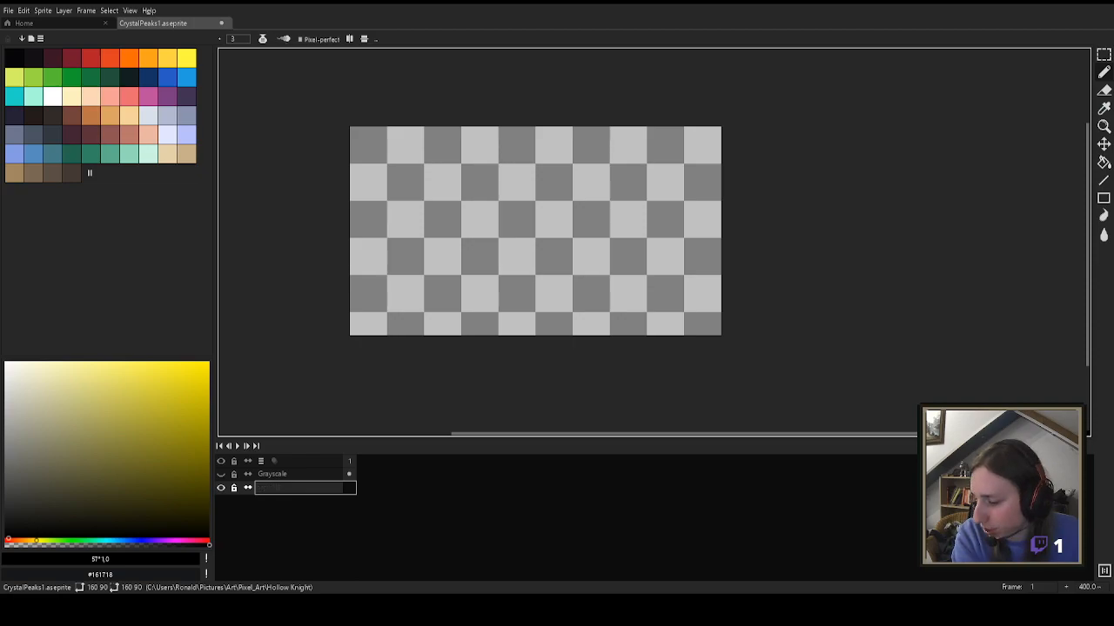
type("Sketch")
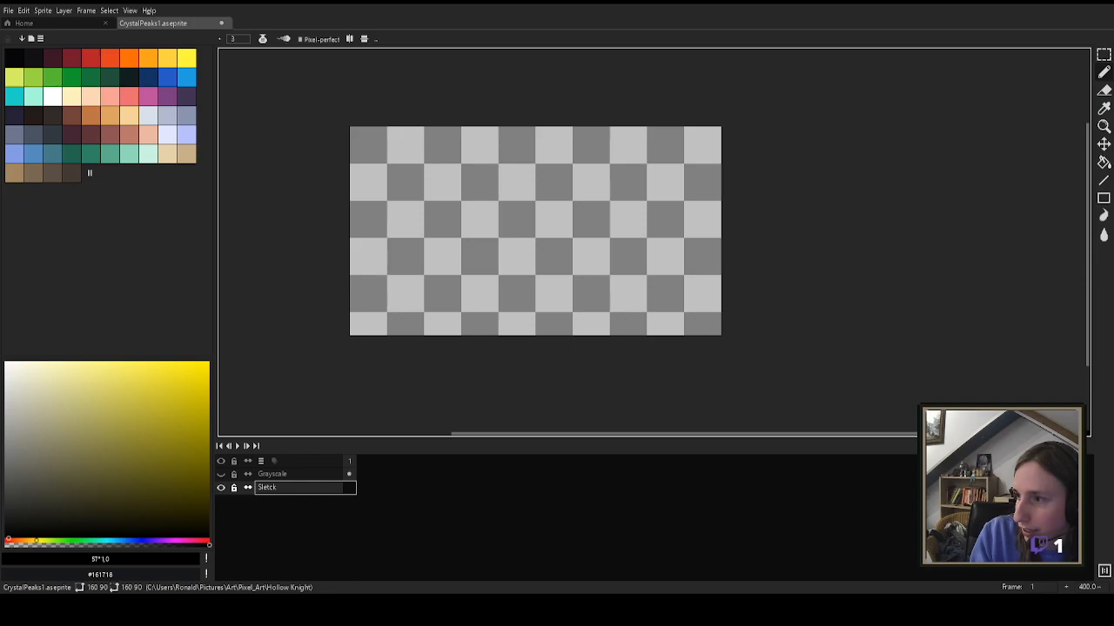
Step: Switch to the browser and look over the Google image results for "crystal peaks hollow knight"
key("alt+Tab")
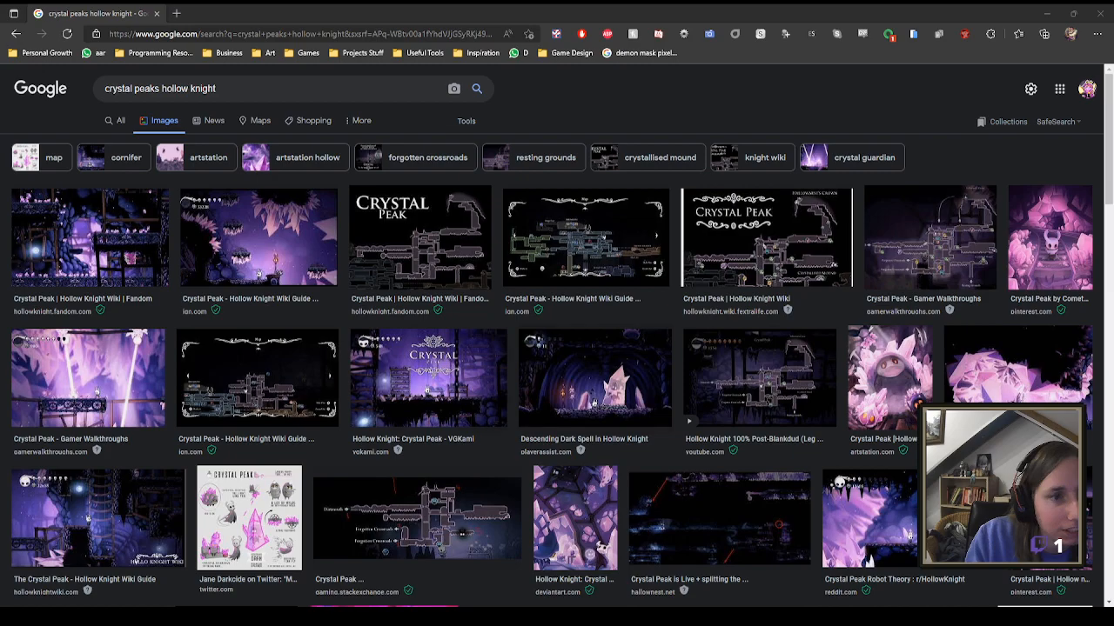
scroll(556, 348, "down", 1)
scroll(557, 348, "down", 1)
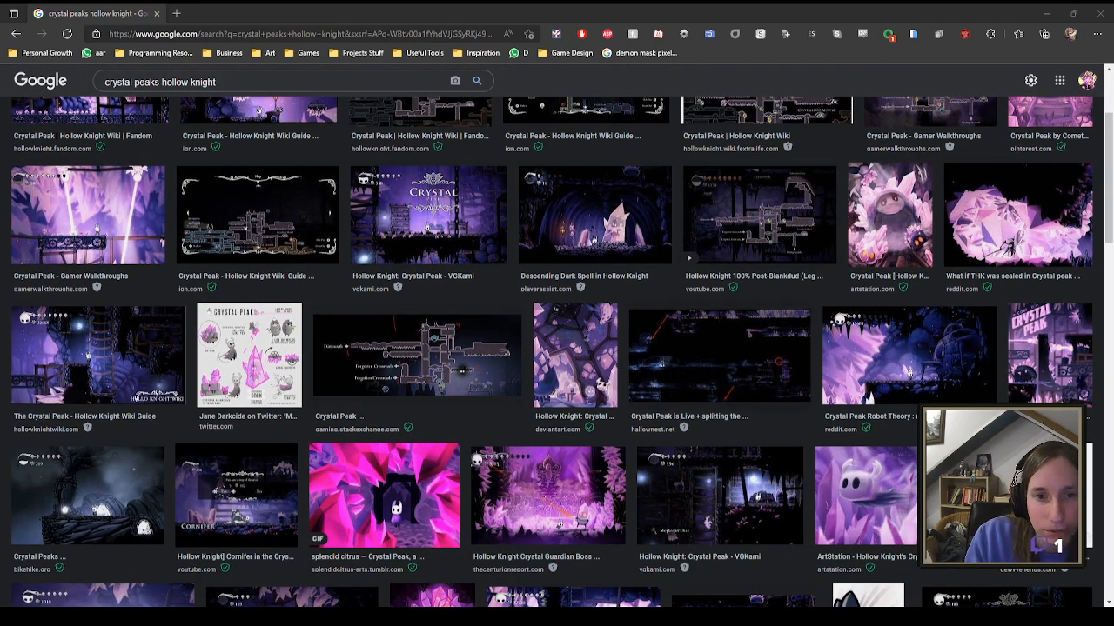
scroll(556, 348, "down", 1)
scroll(557, 348, "up", 3)
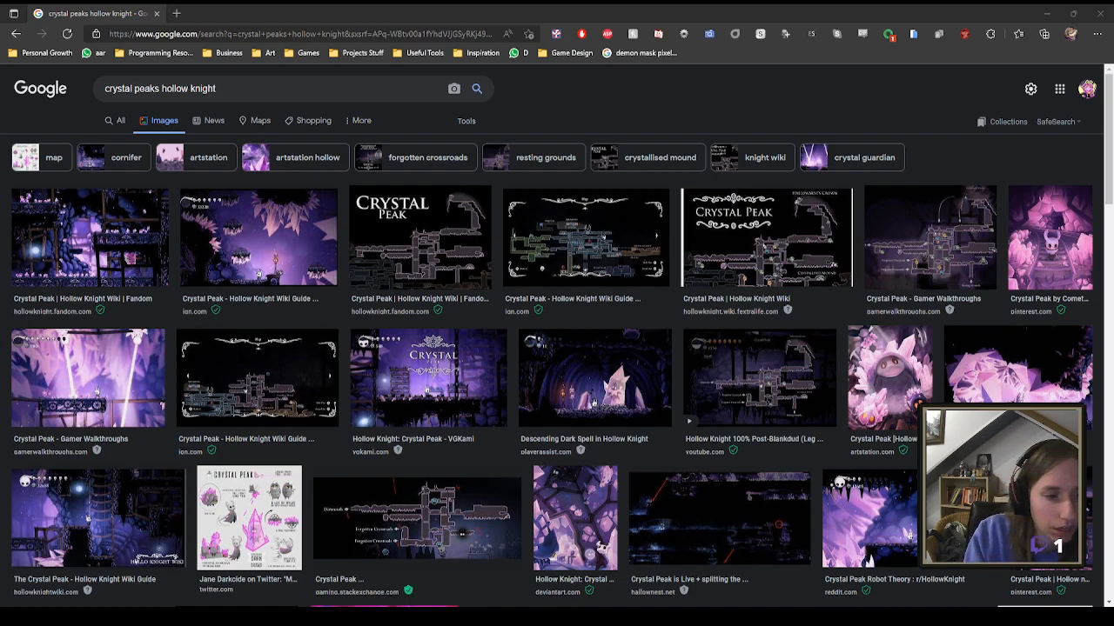
Step: Shrink the empty reference board window and move it off to the side so the image results are uncovered
mouse_move(408, 590)
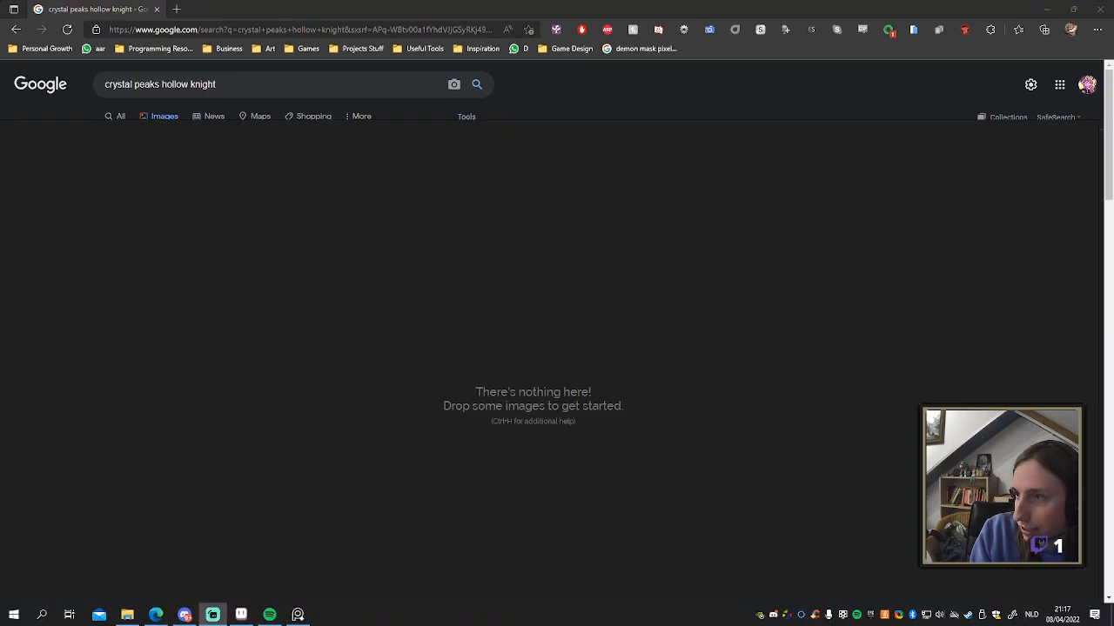
left_click_drag(554, 158, 605, 91)
mouse_move(545, 187)
left_mouse_down()
mouse_move(622, 148)
mouse_move(595, 147)
left_mouse_up()
left_click_drag(21, 80, 537, 349)
left_click_drag(724, 494, 472, 270)
left_click_drag(899, 420, 998, 553)
left_click_drag(806, 402, 679, 355)
right_click(679, 357)
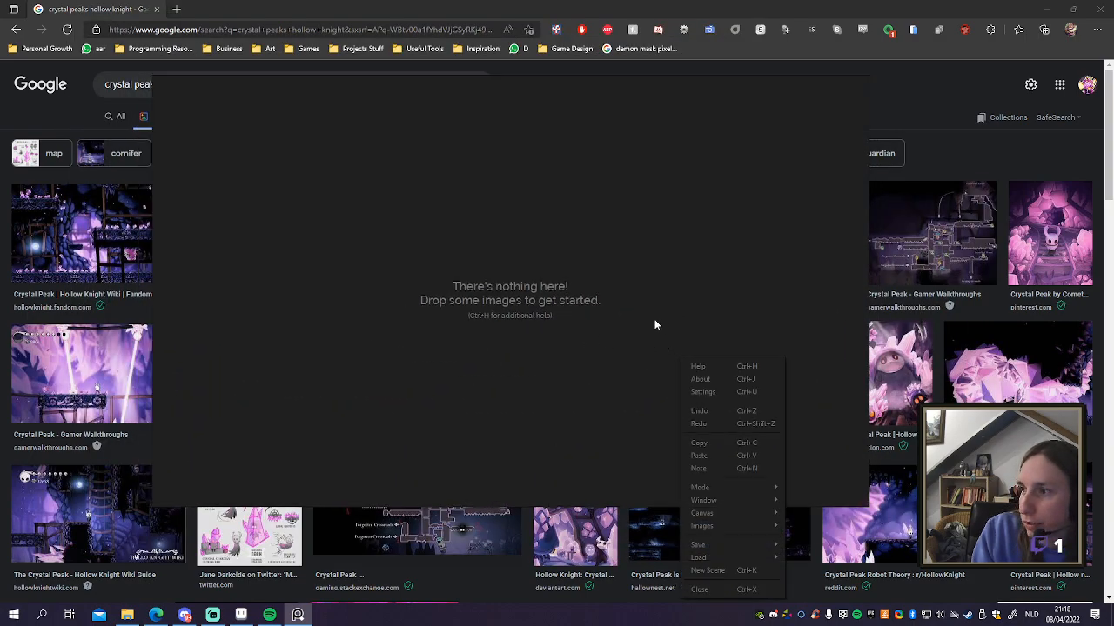
left_click(598, 342)
left_click_drag(581, 365, 1113, 269)
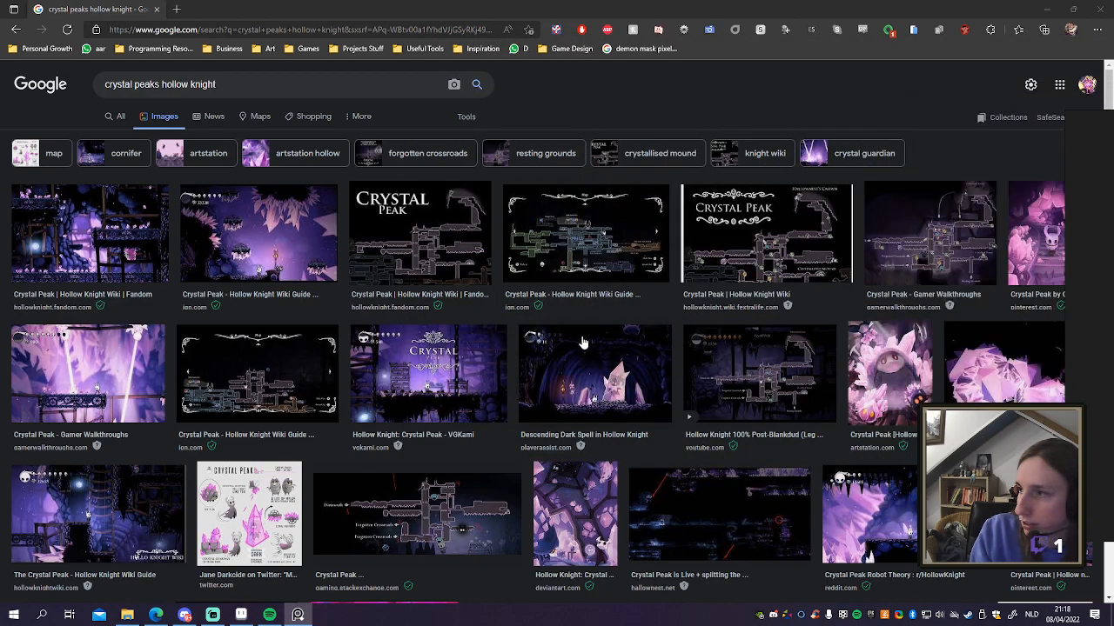
Step: Browse further through the Crystal Peak image results for scenes usable as drawing references
scroll(700, 478, "down", 1)
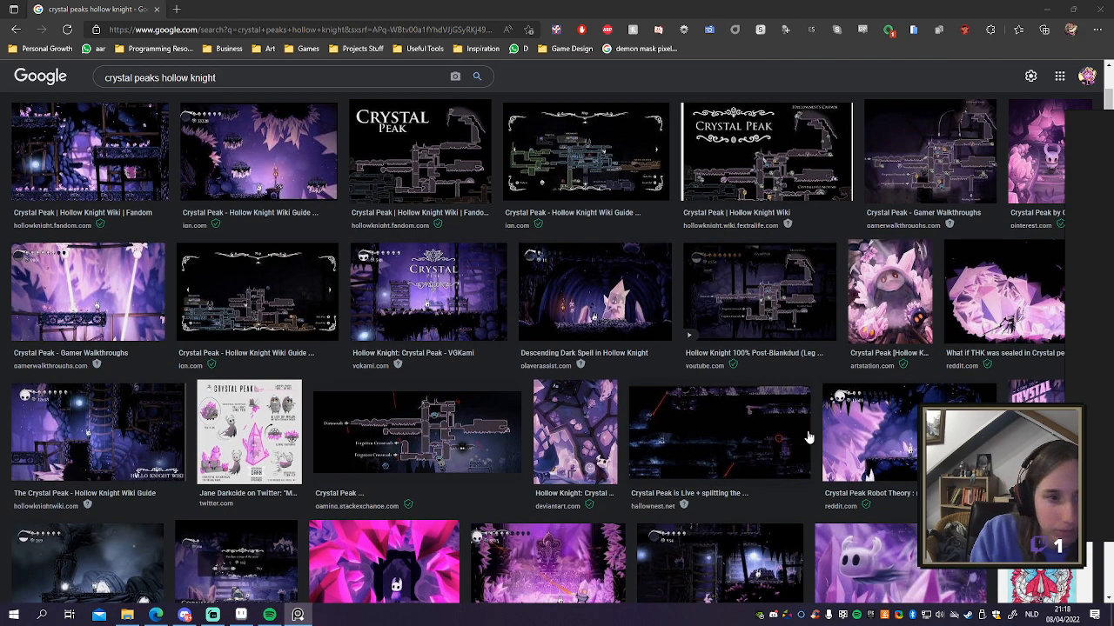
scroll(733, 427, "down", 1)
scroll(731, 452, "down", 1)
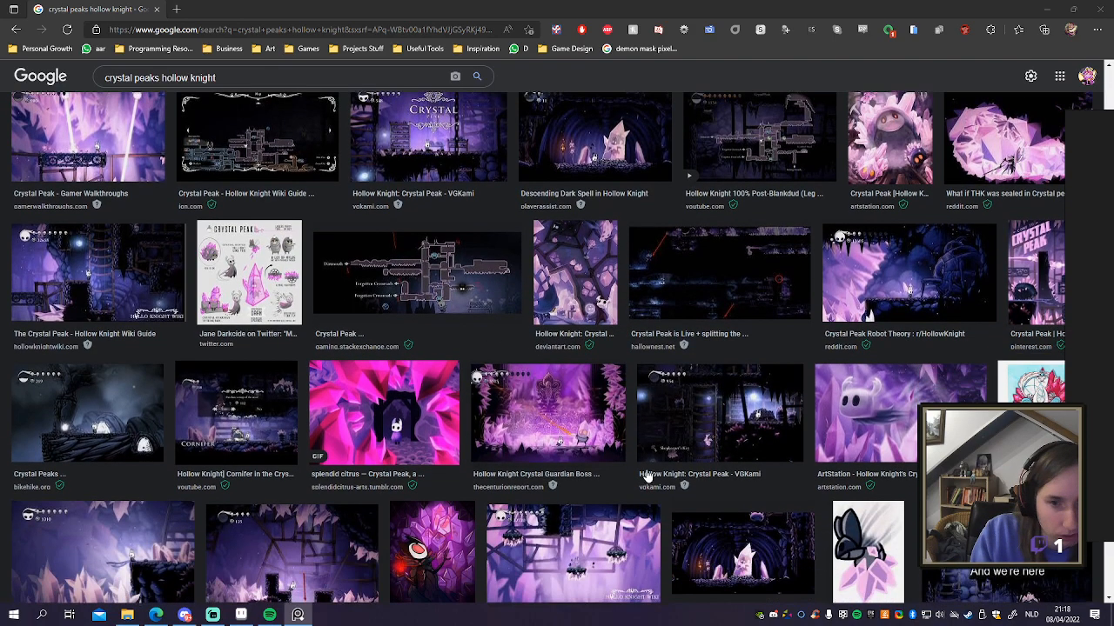
scroll(729, 474, "down", 5)
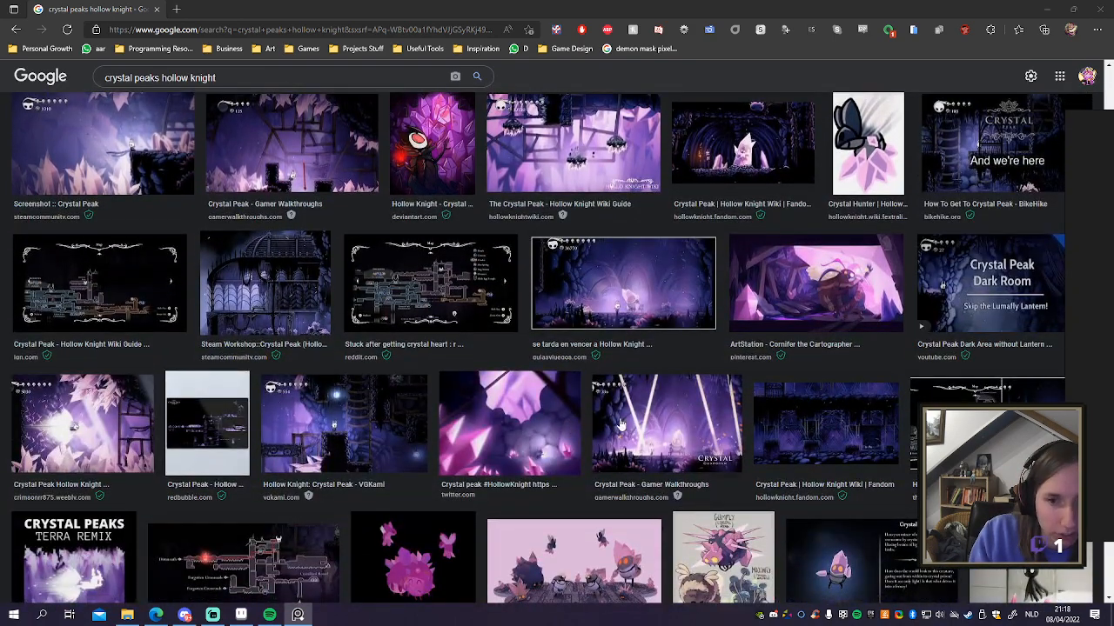
scroll(364, 453, "down", 1)
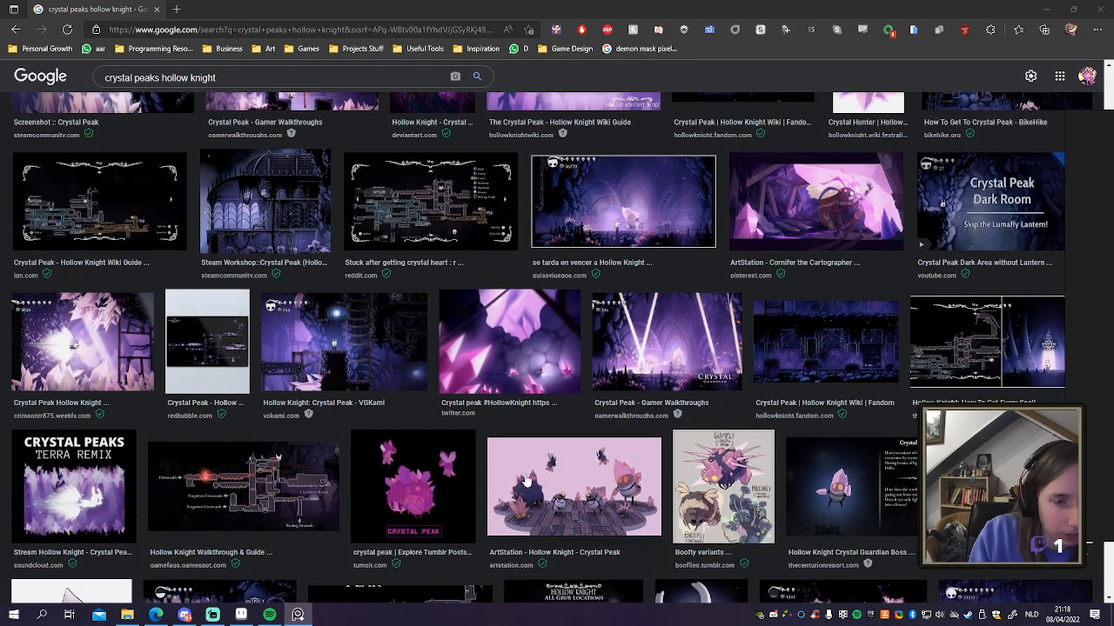
scroll(741, 517, "down", 3)
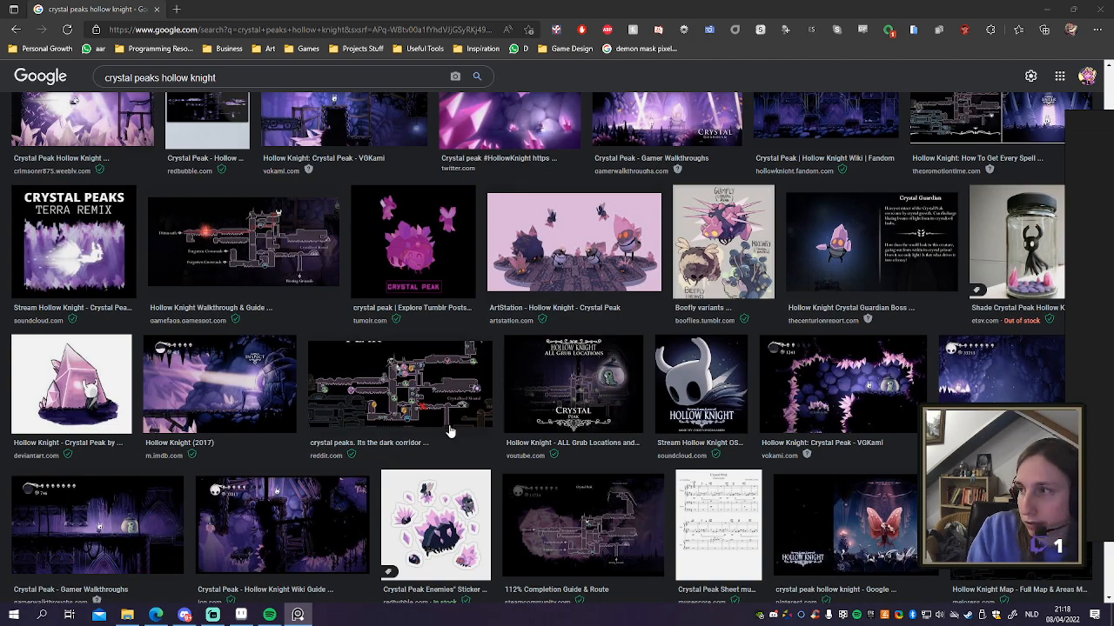
scroll(664, 428, "up", 2)
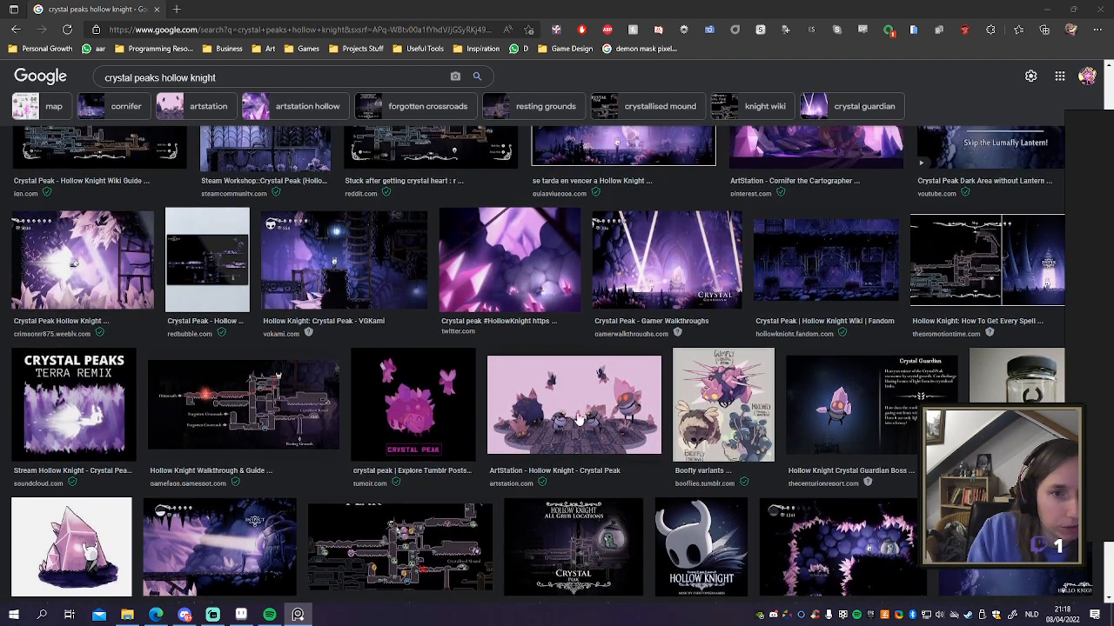
scroll(664, 428, "up", 1)
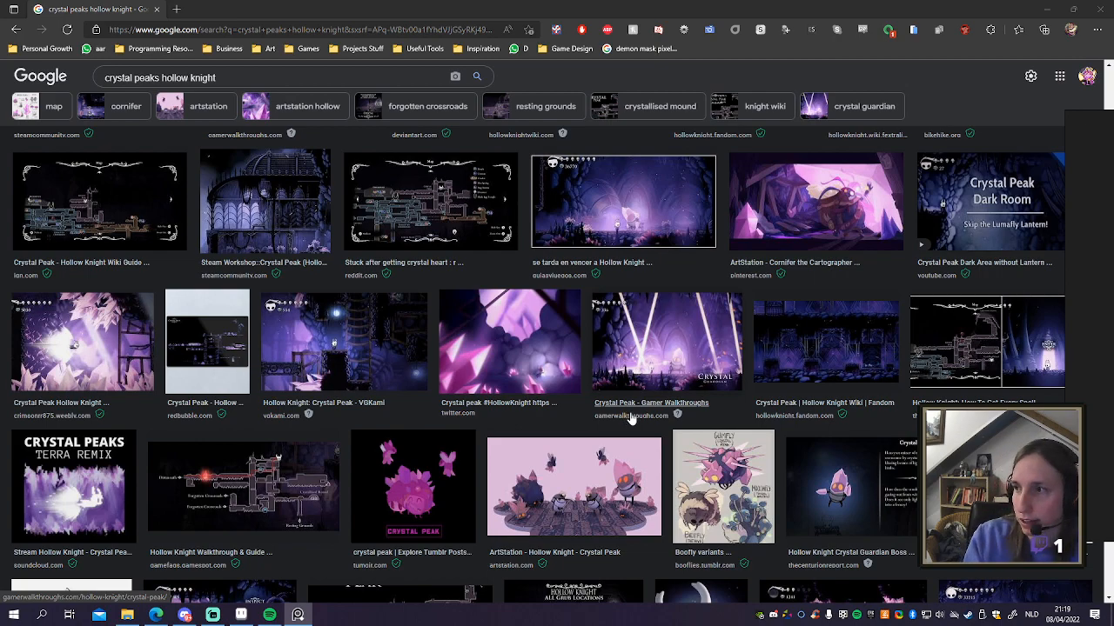
Step: Switch back to Aseprite, open CityOfTears.ase from the Hollow Knight folder and examine the artwork at 500% zoom
left_click(235, 614)
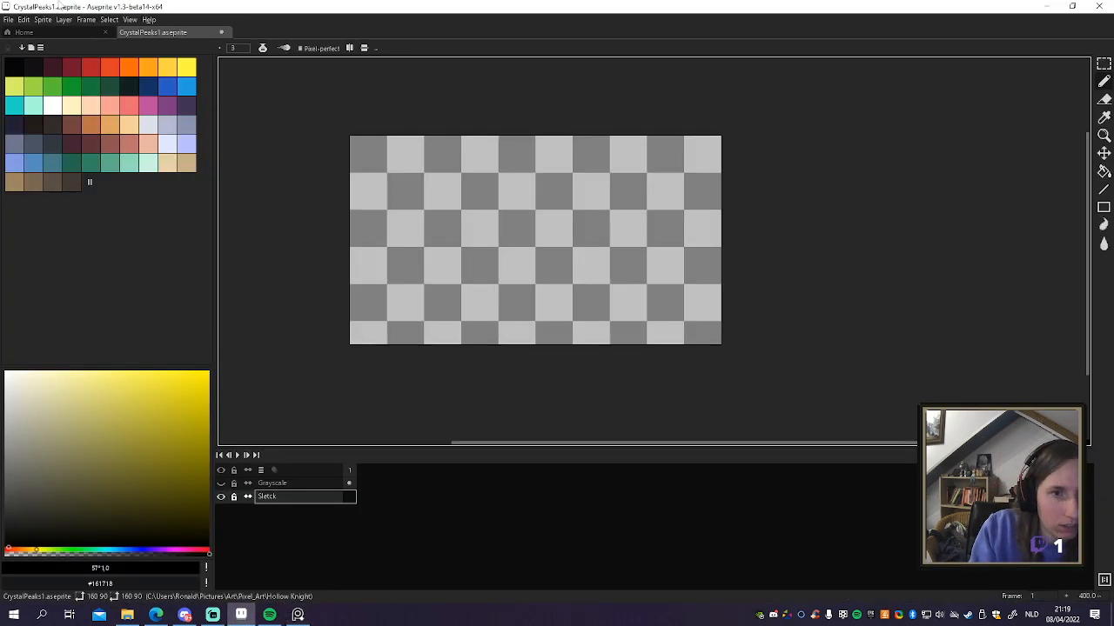
left_click(8, 19)
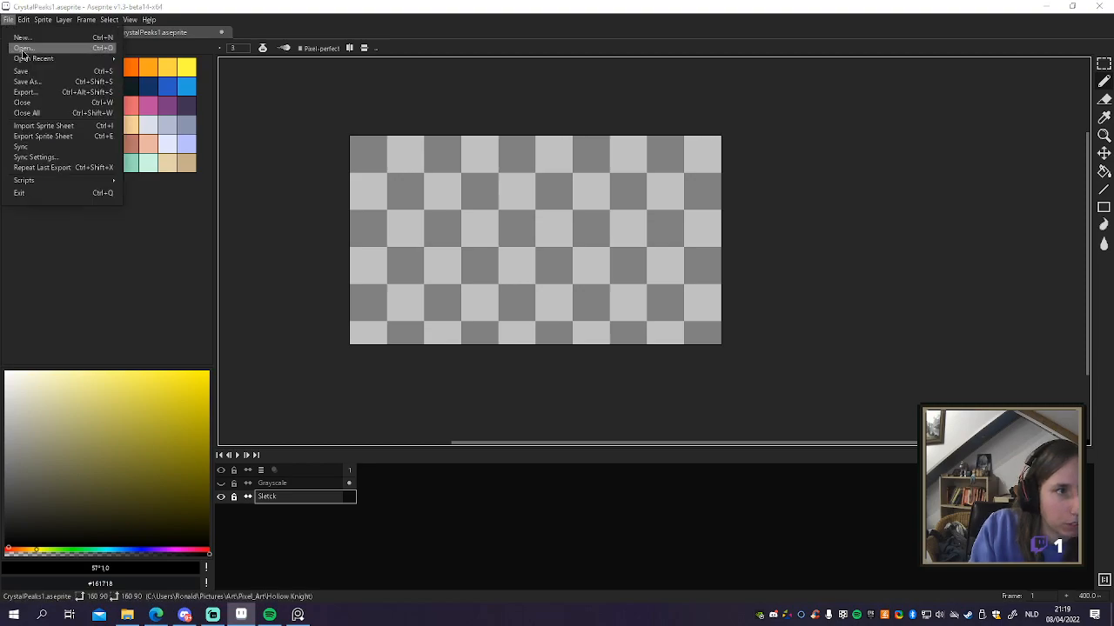
left_click(22, 48)
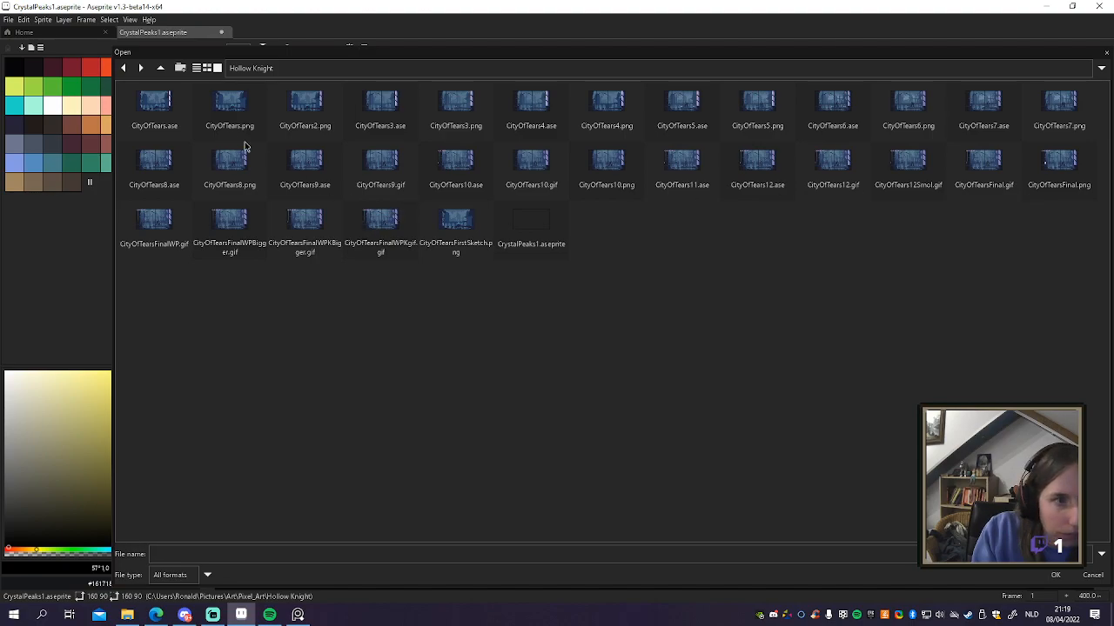
double_click(158, 114)
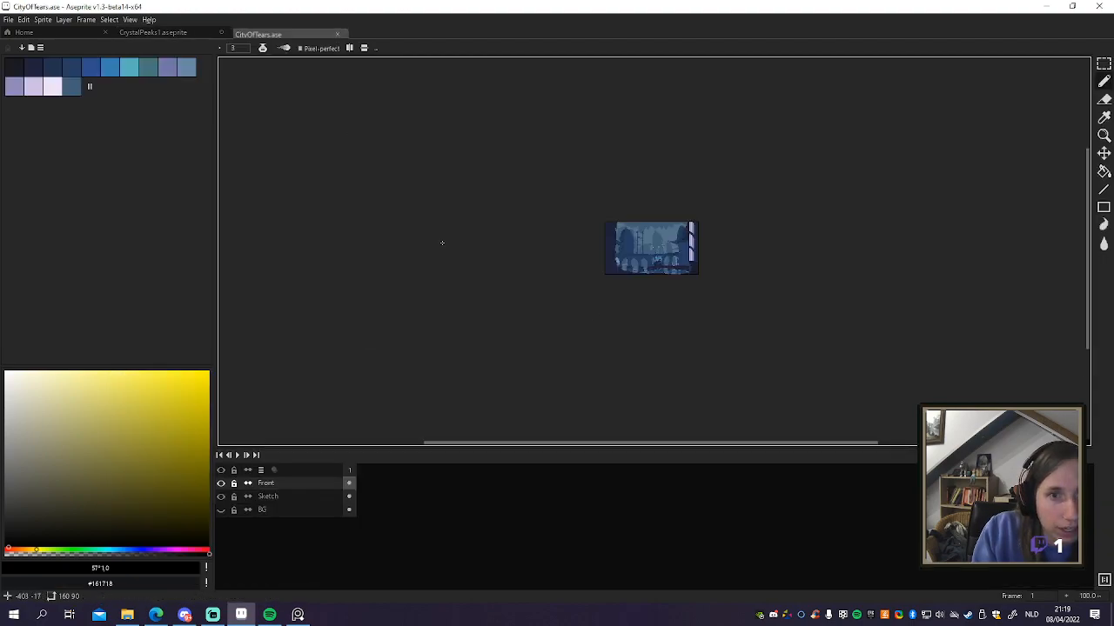
scroll(667, 232, "up", 3)
left_click_drag(668, 231, 656, 209)
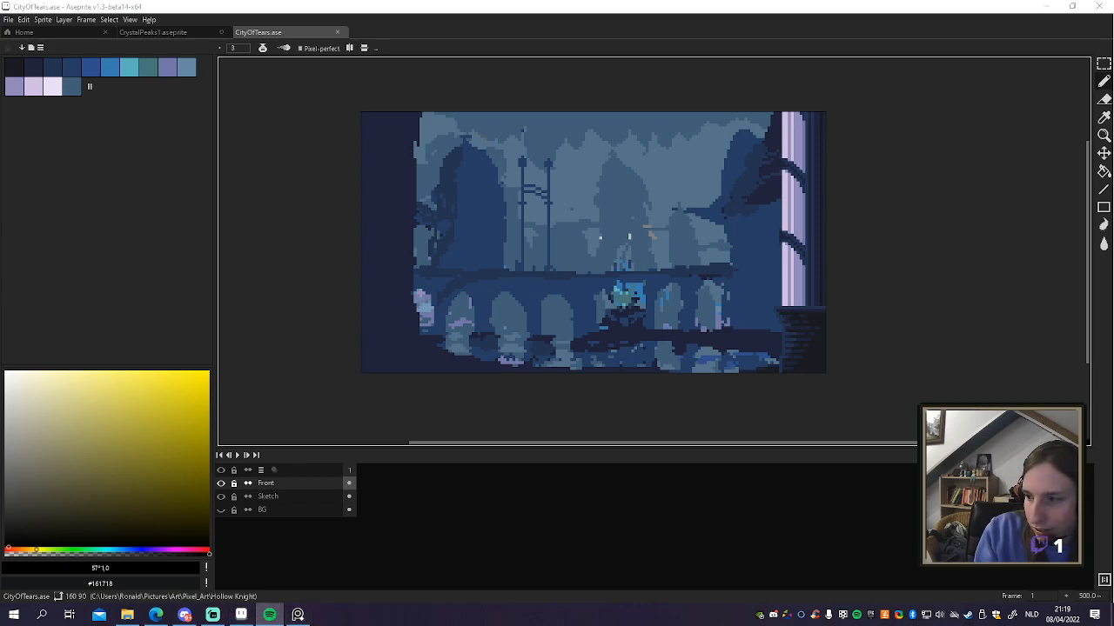
left_click_drag(611, 175, 561, 199)
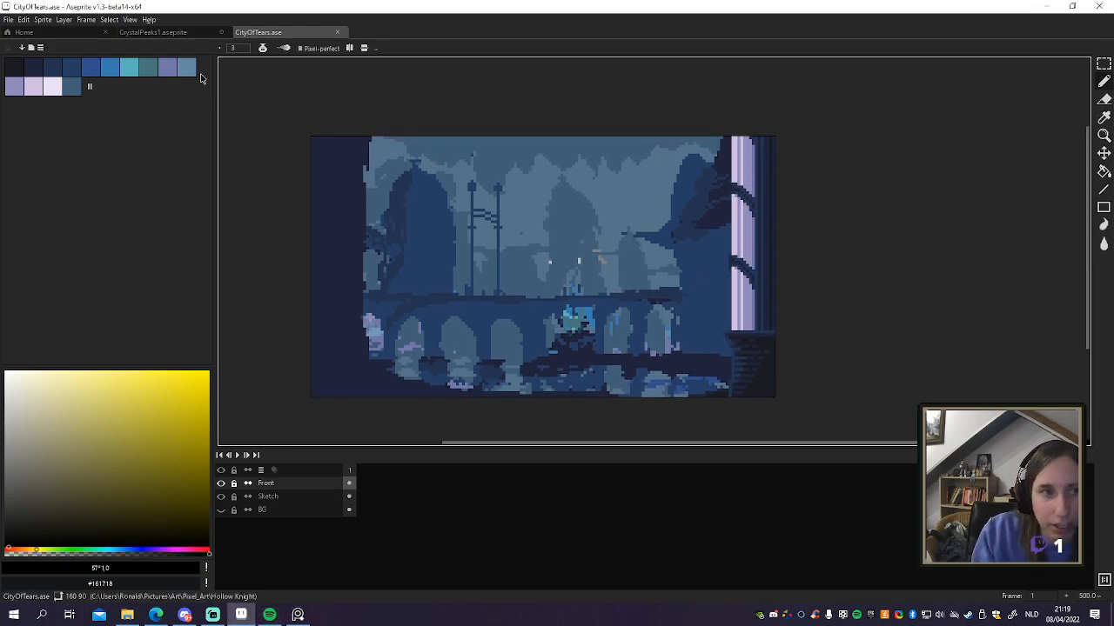
Step: Open CityOfTears12.ase from the Hollow Knight folder and play its animation
left_click(8, 19)
left_click(22, 48)
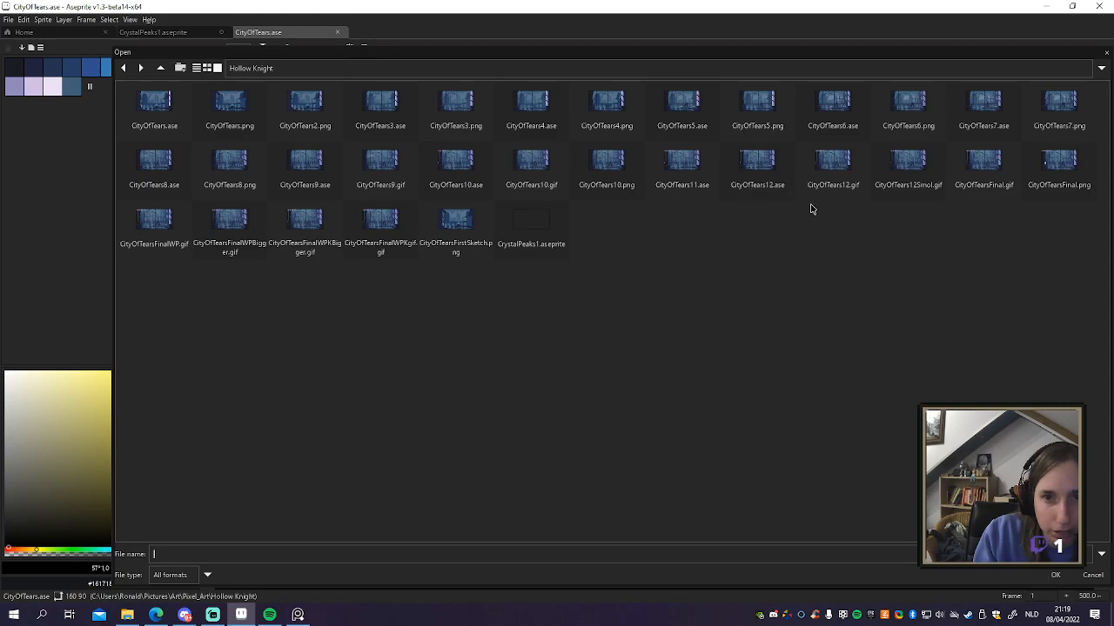
left_click(732, 185)
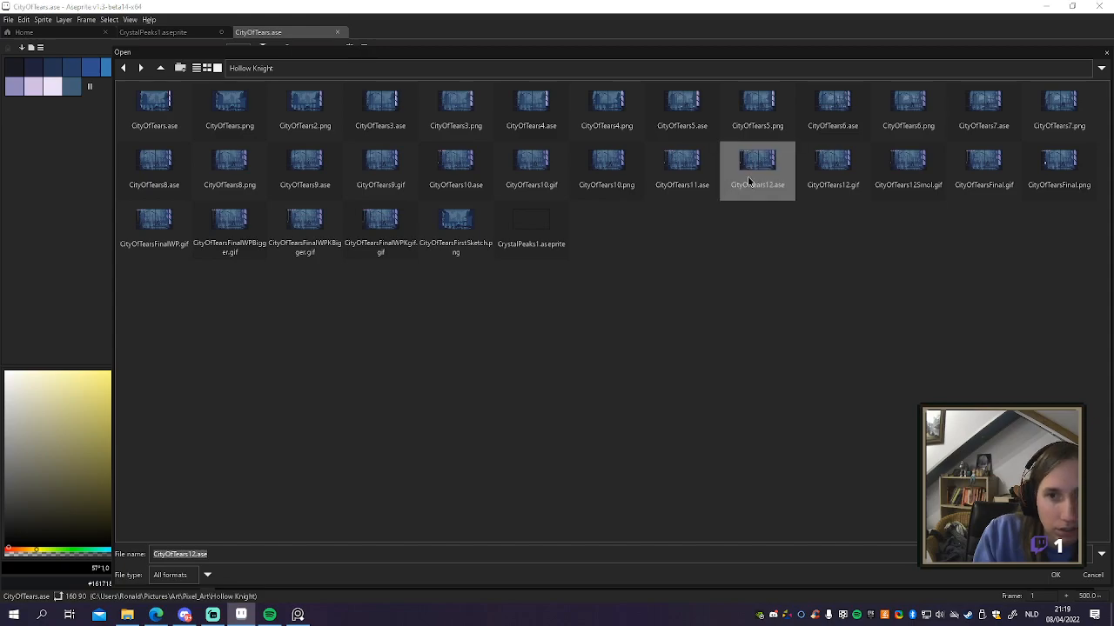
double_click(748, 180)
scroll(645, 299, "up", 3)
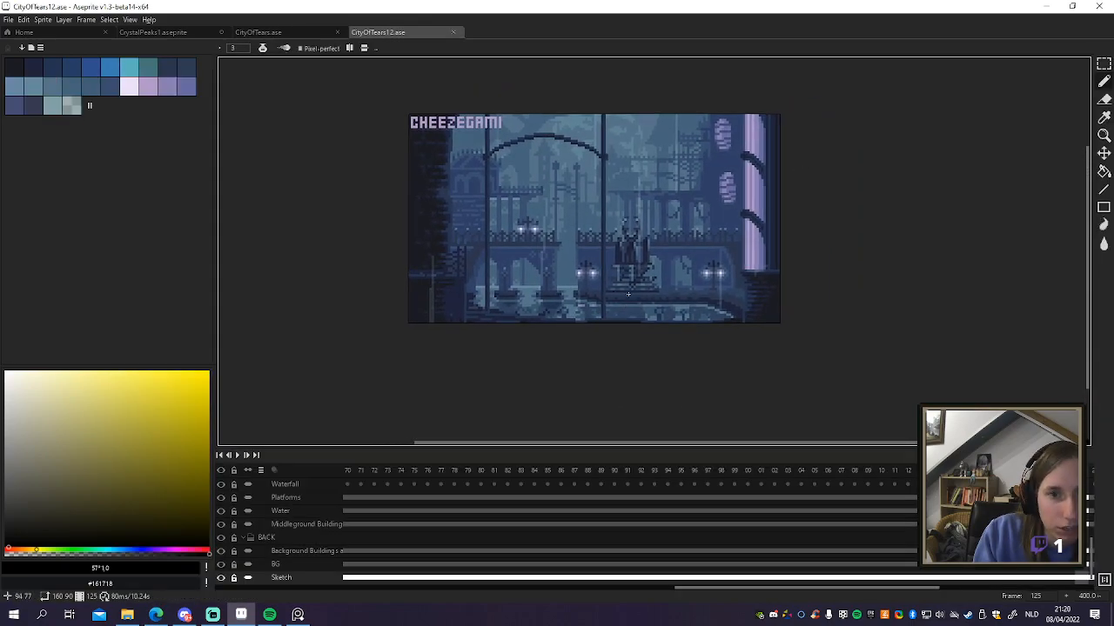
left_click(239, 456)
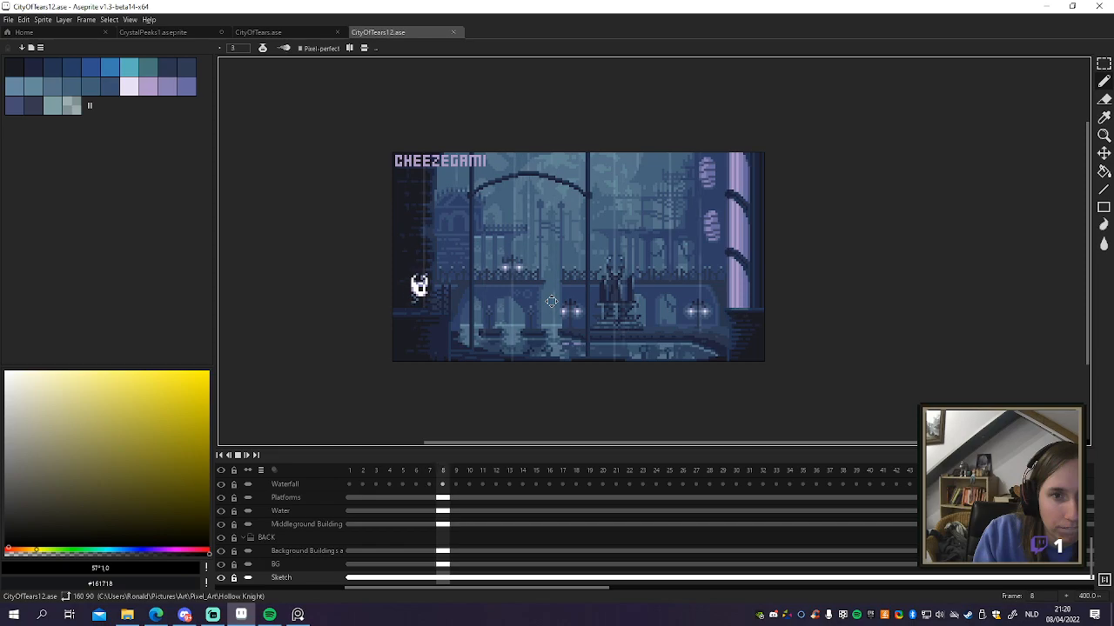
scroll(385, 100, "up", 1)
Step: Compare the early CityOfTears.ase sketch with the finished CityOfTears12.ase animation by alternating between the two files
left_click(261, 32)
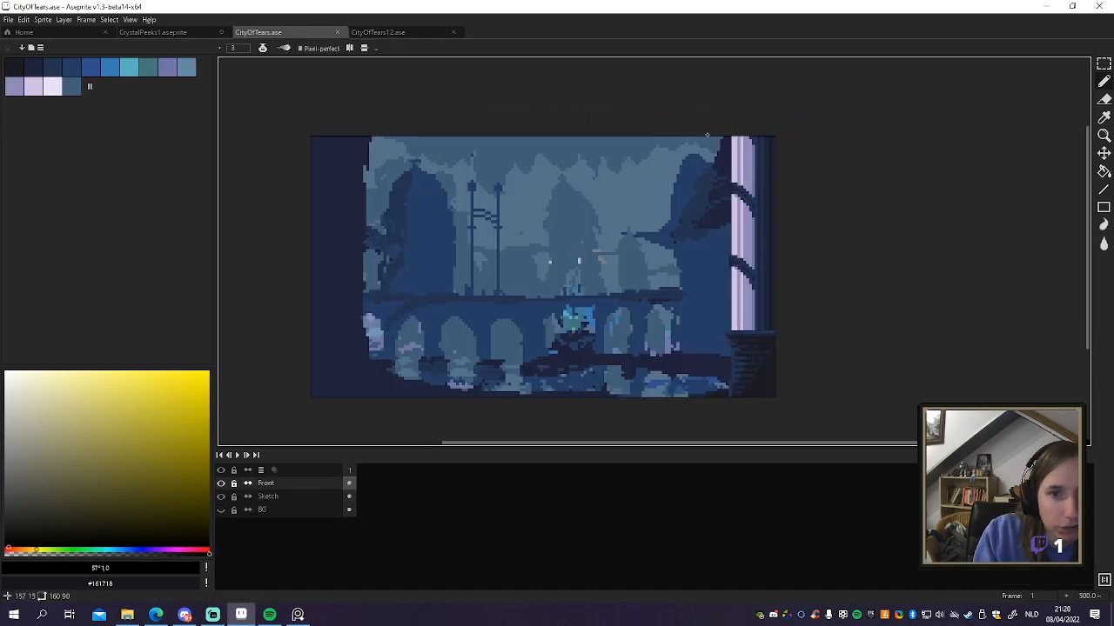
left_click(388, 33)
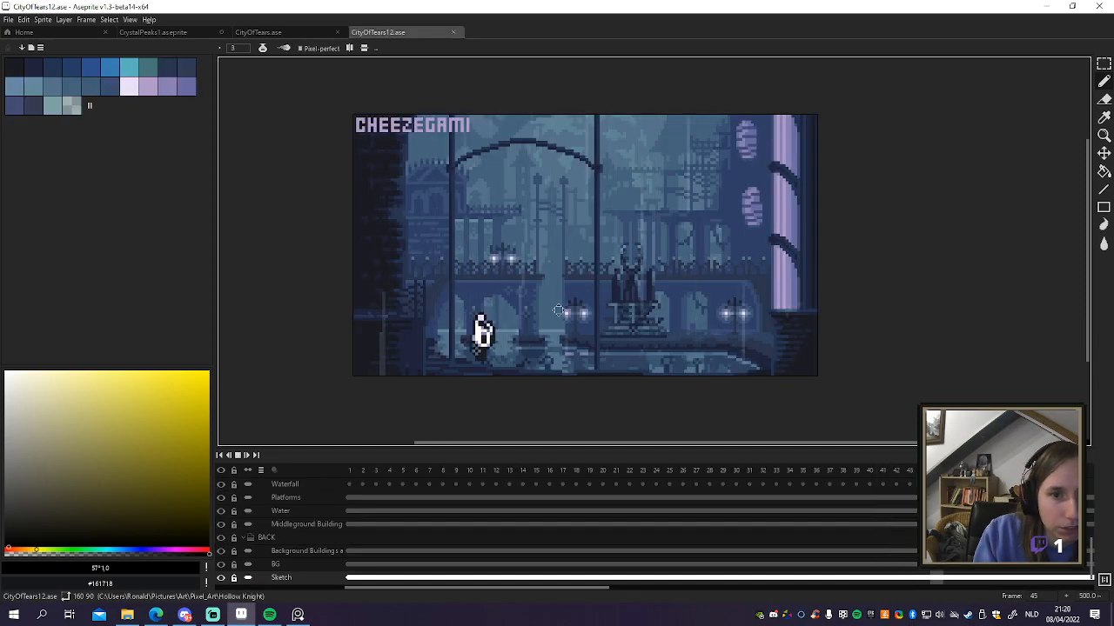
left_click(308, 33)
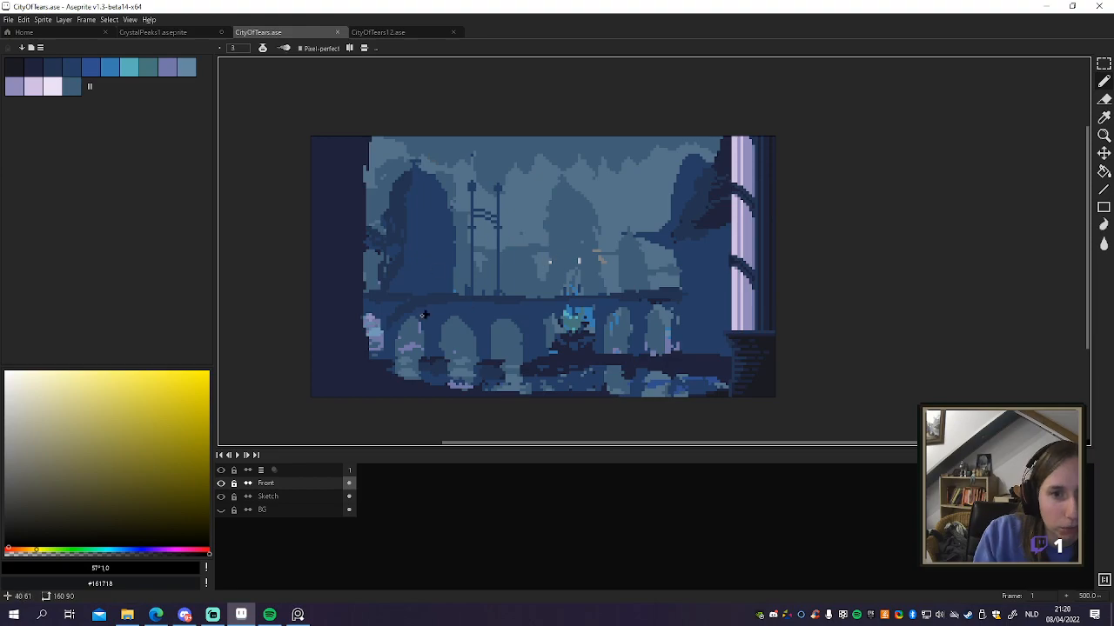
left_click(400, 32)
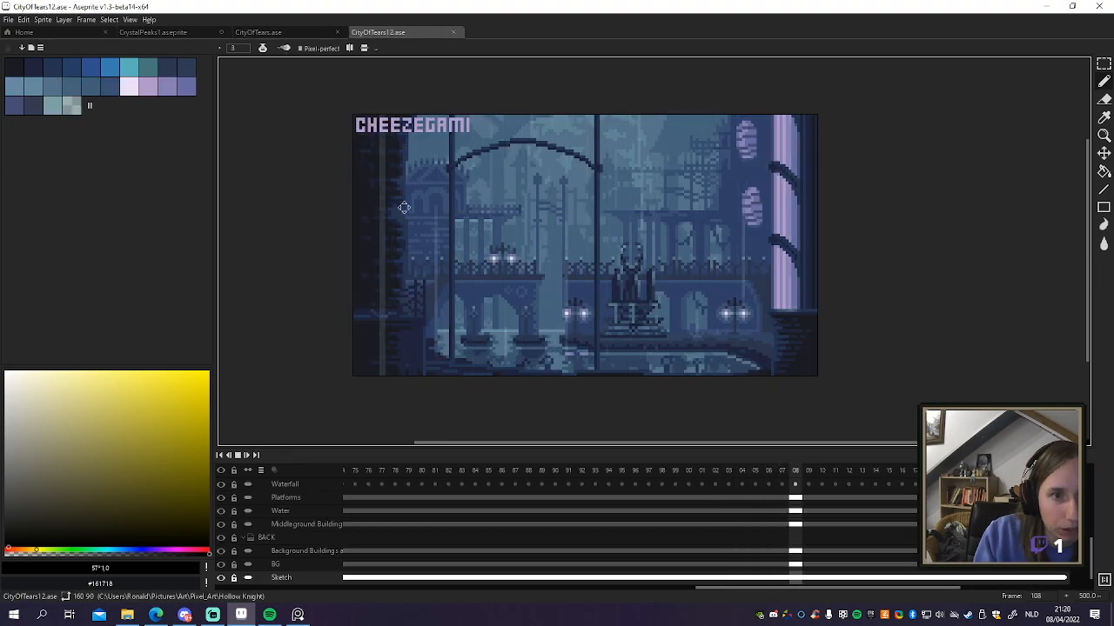
left_click(261, 32)
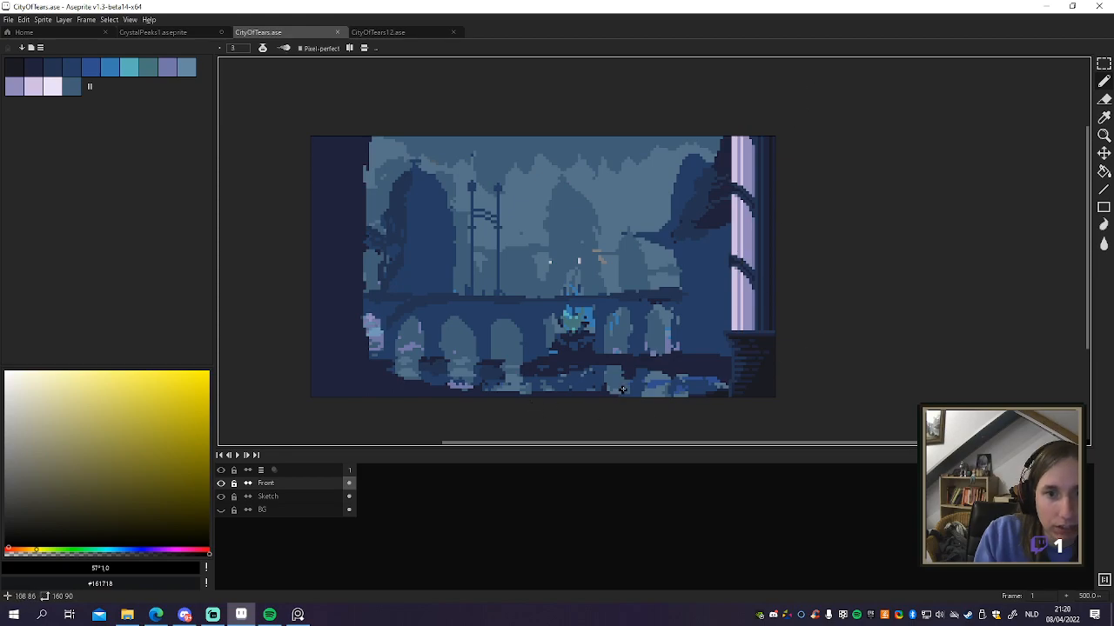
left_click(402, 33)
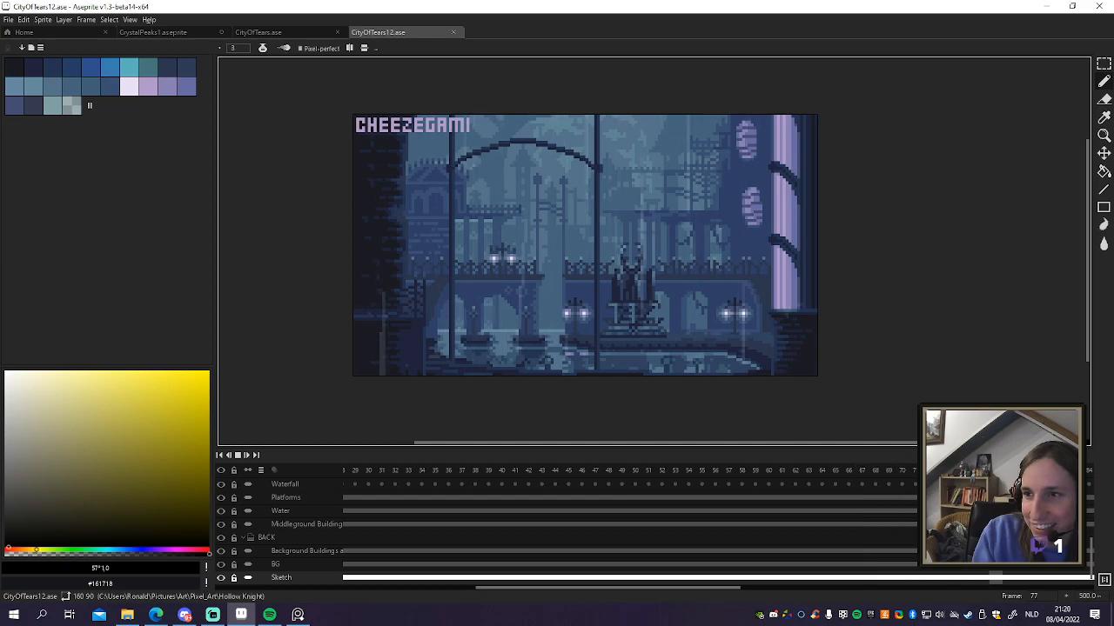
Step: Examine the layering of foreground, middle-ground buildings and background in CityOfTears12.ase while the animation plays
scroll(902, 273, "up", 2)
scroll(902, 274, "down", 2)
left_click_drag(755, 269, 782, 276)
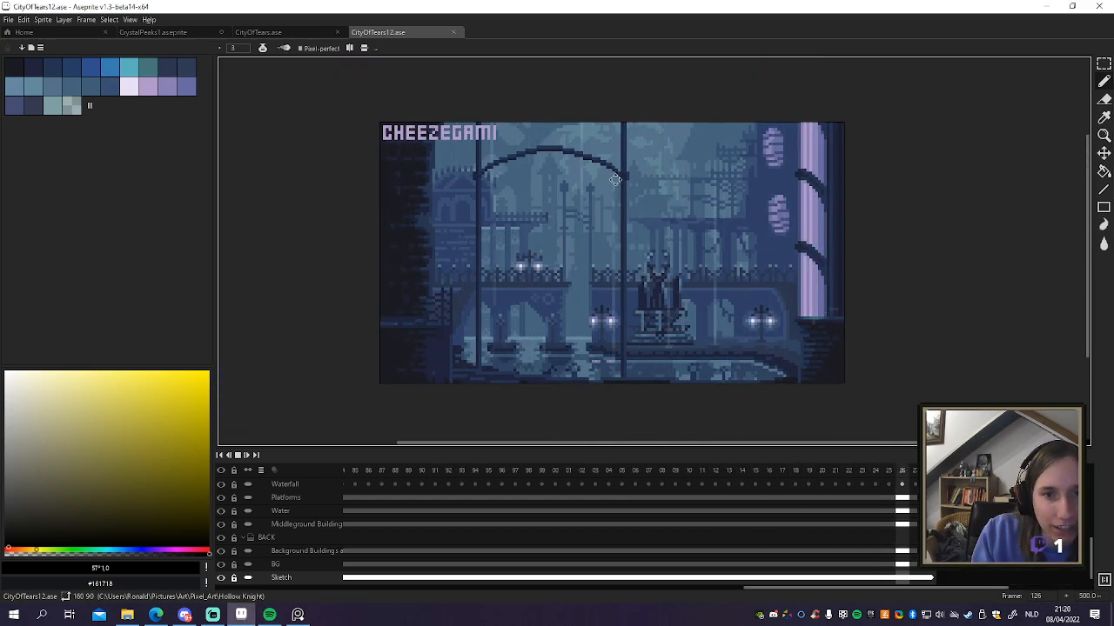
scroll(615, 179, "up", 3)
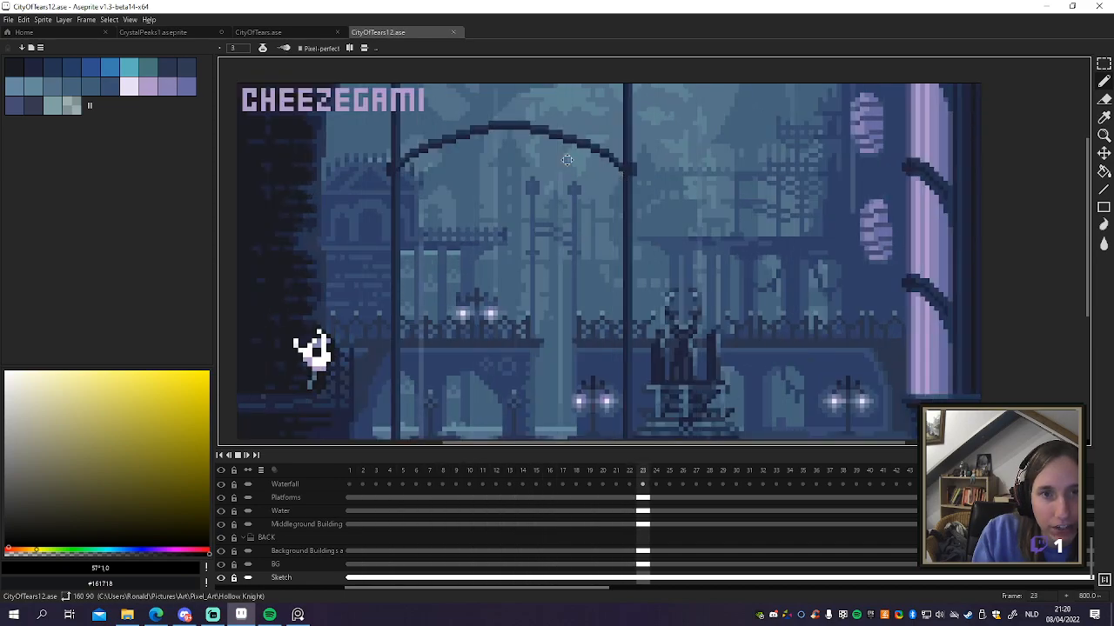
scroll(567, 170, "up", 2)
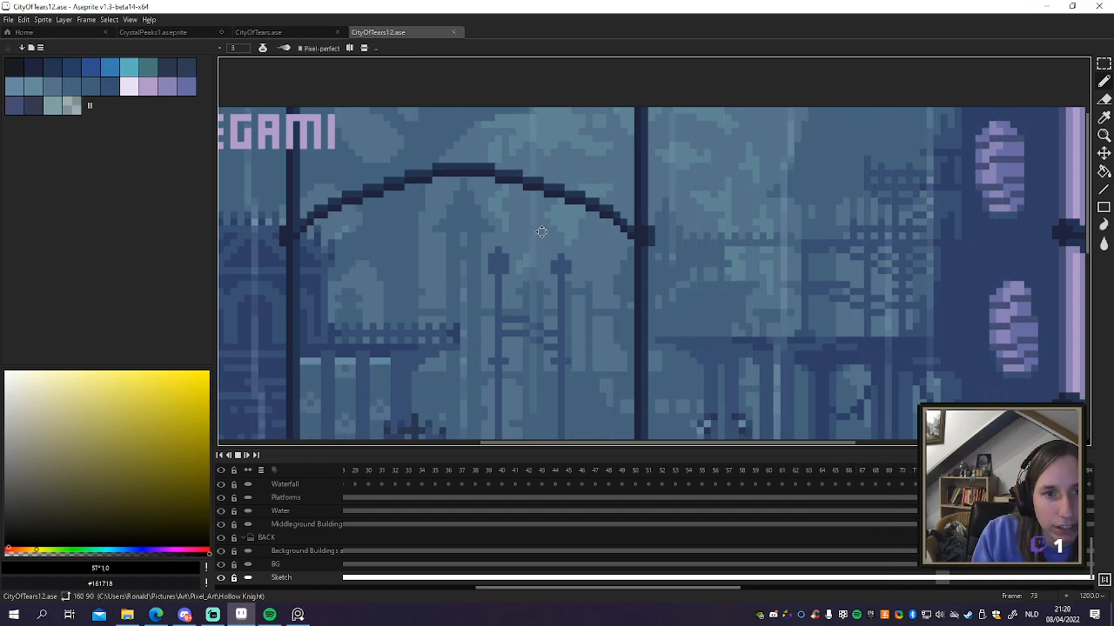
scroll(541, 232, "down", 2)
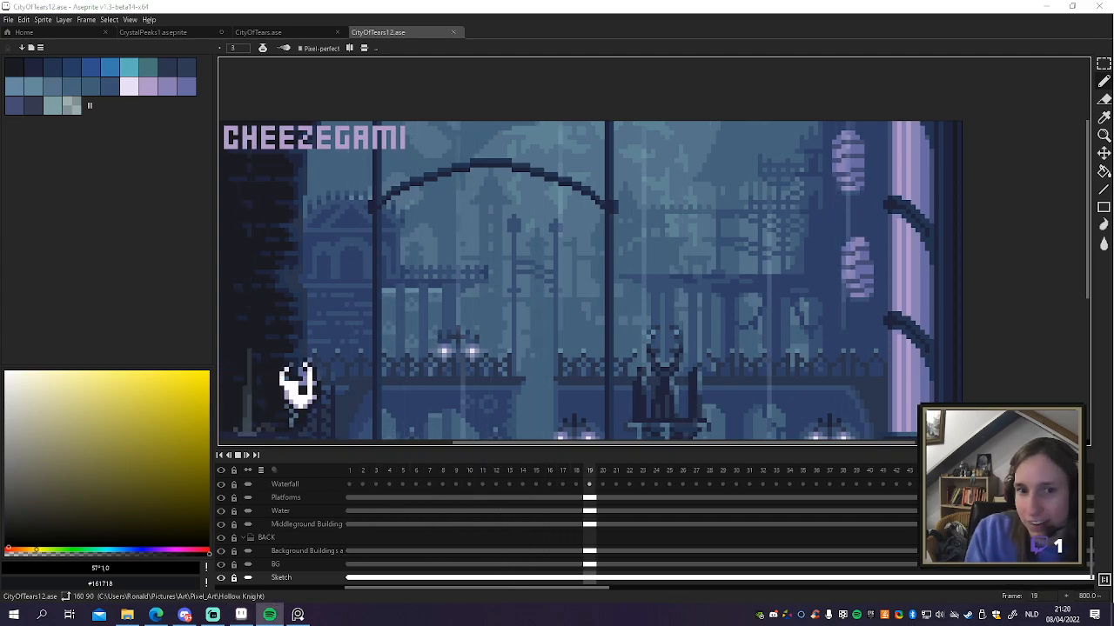
left_click_drag(548, 289, 551, 218)
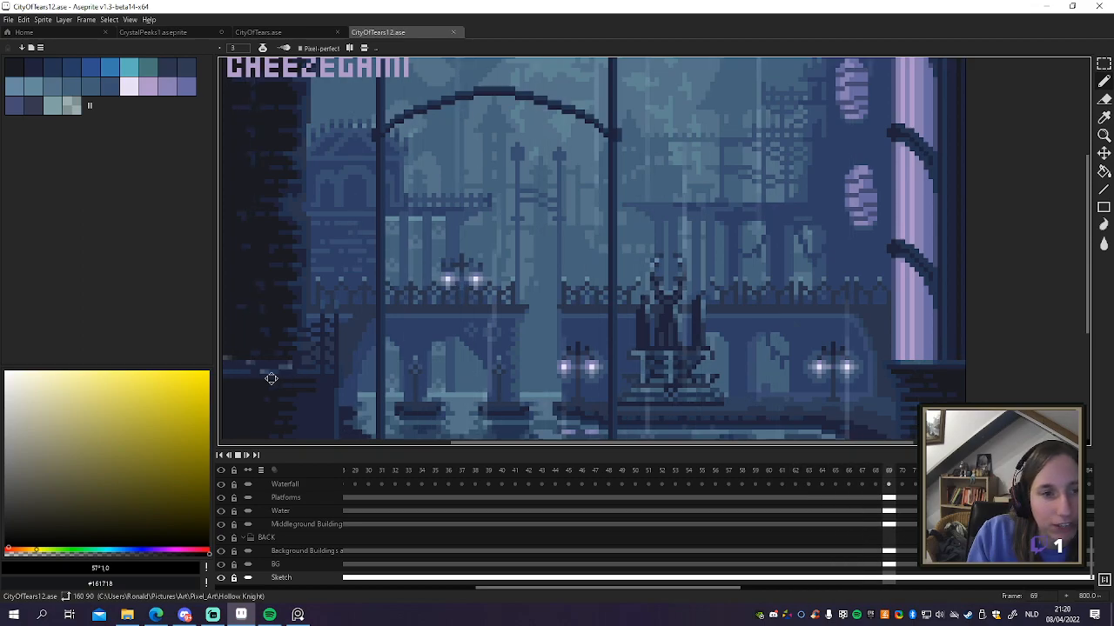
scroll(371, 349, "down", 2)
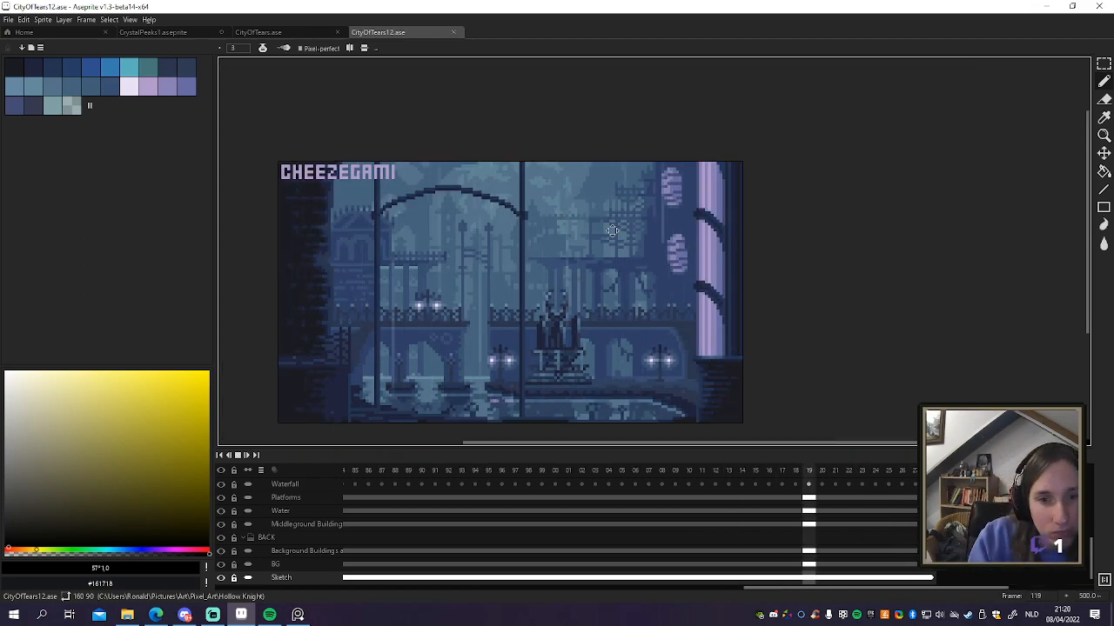
Step: Study the pixel detail of the window arch and the distant spires behind it at up to 1600% zoom
scroll(661, 208, "up", 5)
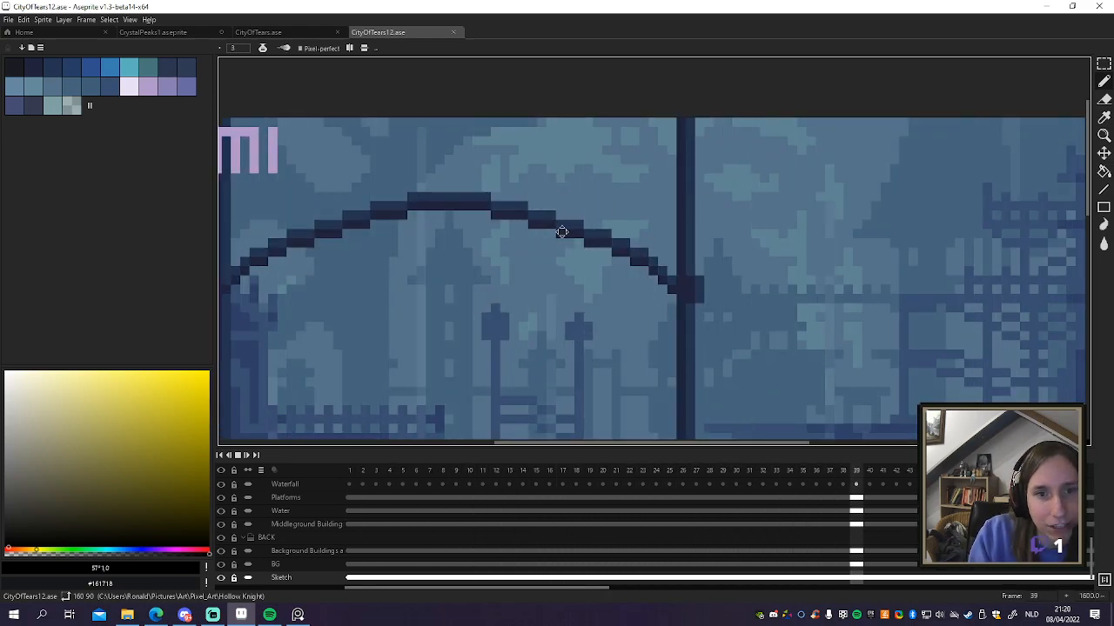
scroll(559, 233, "down", 1)
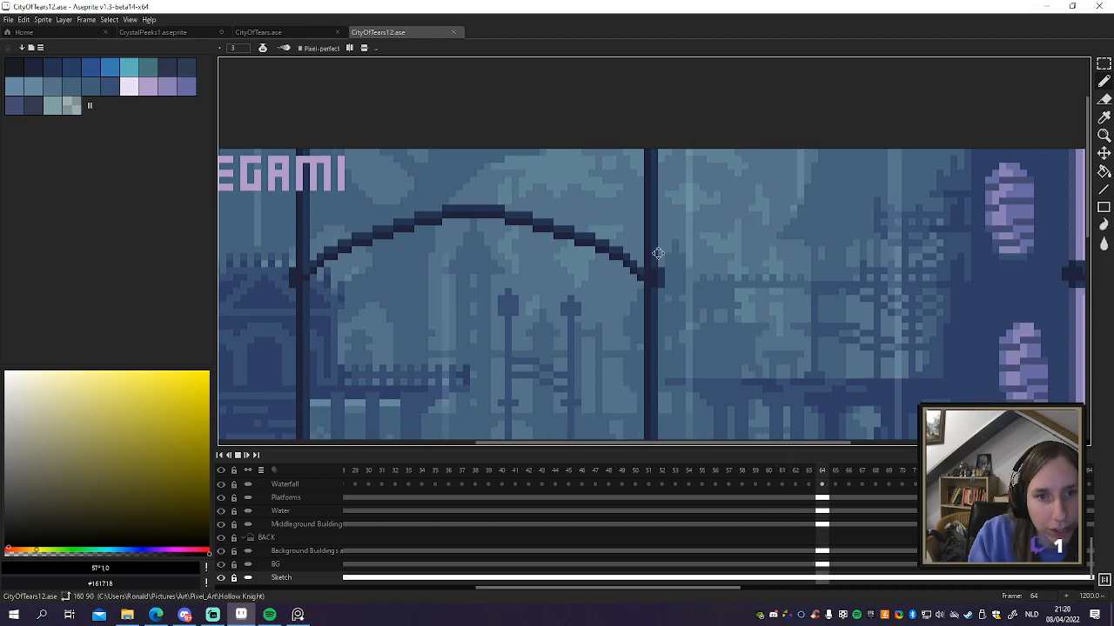
left_click_drag(575, 287, 596, 235)
scroll(592, 226, "down", 3)
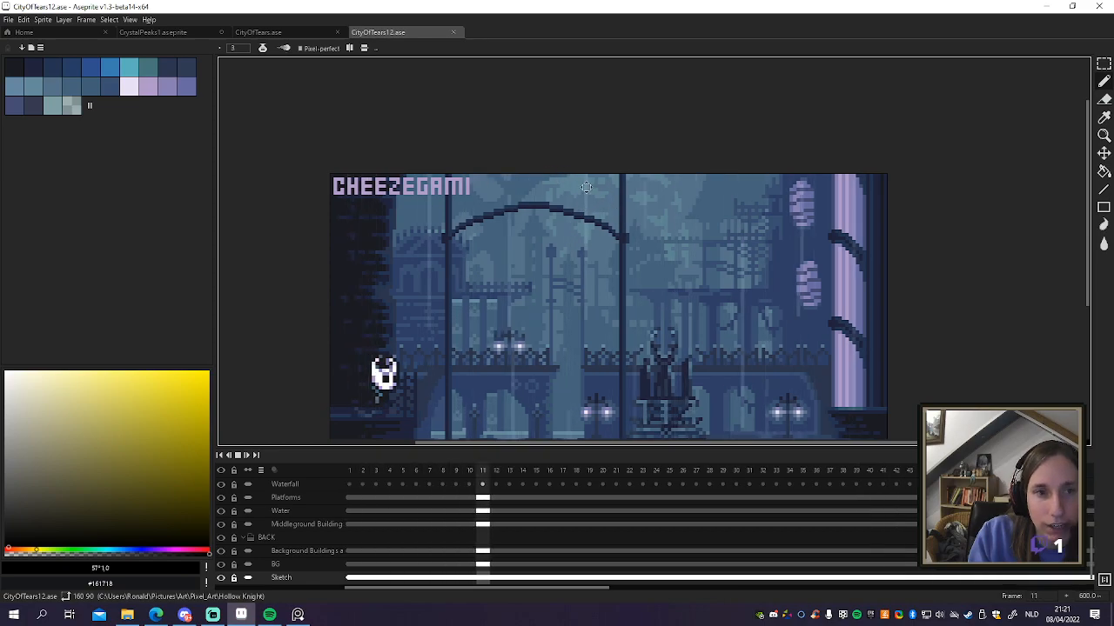
scroll(572, 186, "up", 3)
scroll(573, 186, "down", 2)
scroll(573, 186, "up", 3)
scroll(575, 188, "down", 1)
scroll(574, 181, "up", 1)
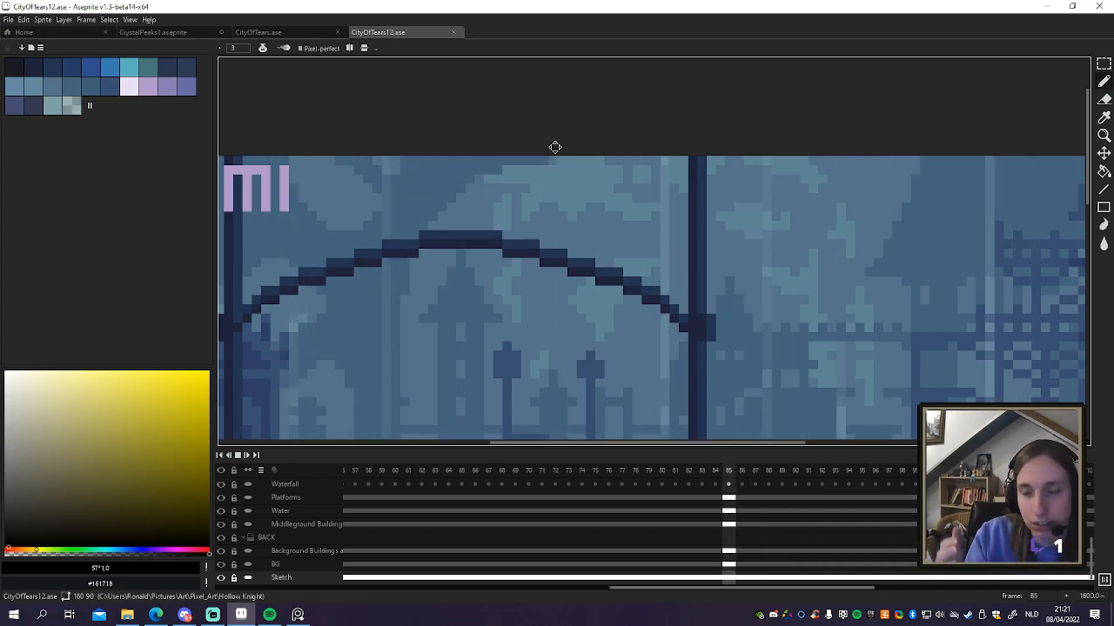
scroll(630, 234, "down", 1)
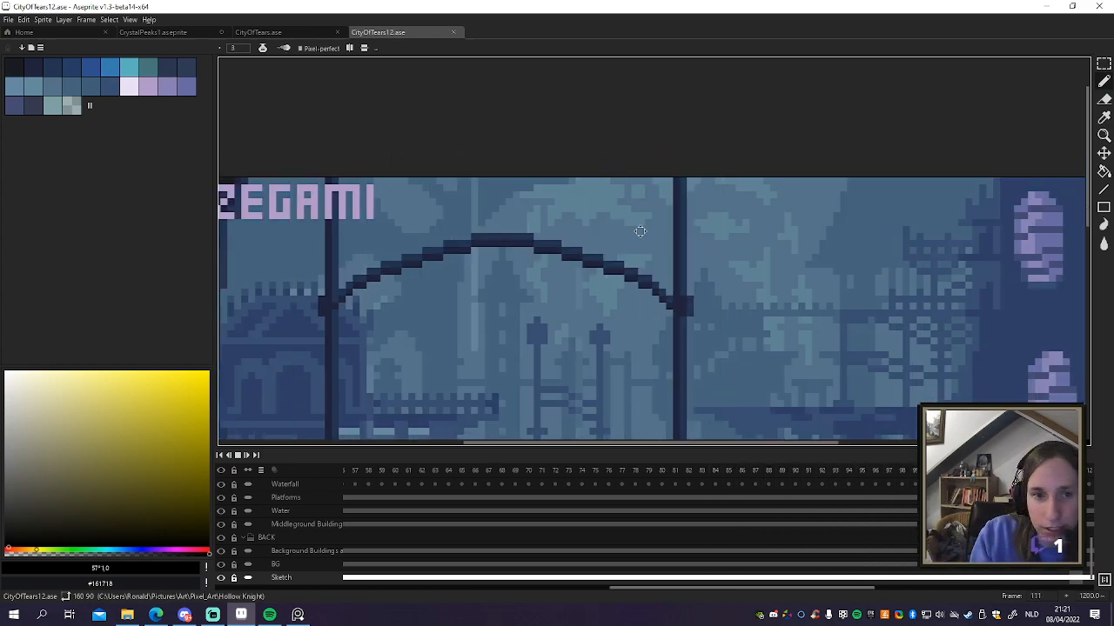
scroll(597, 296, "down", 2)
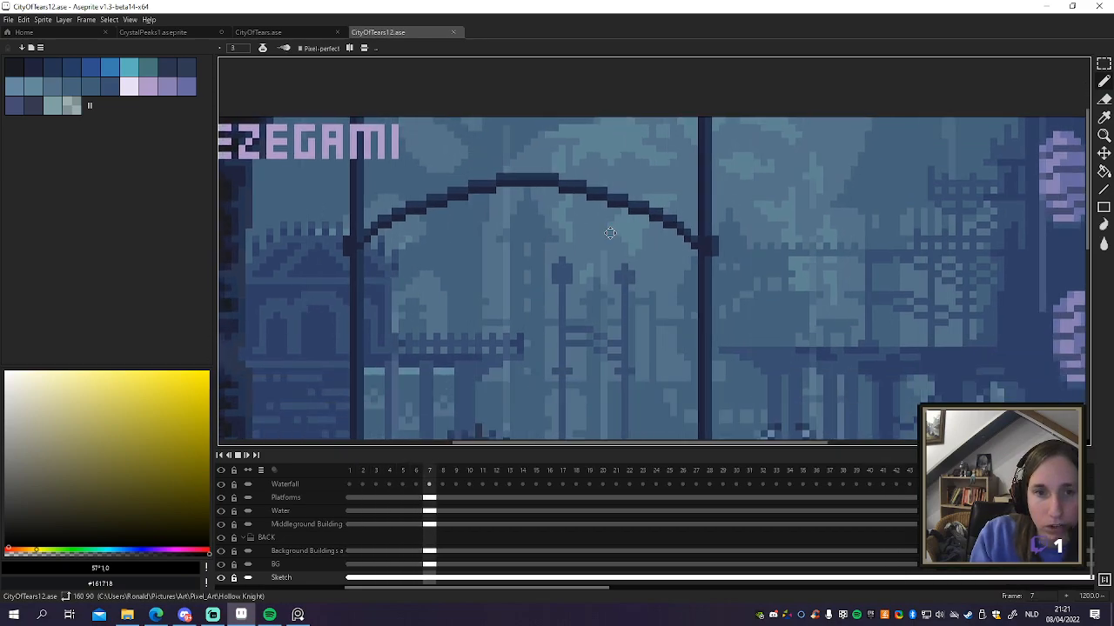
scroll(710, 177, "up", 1)
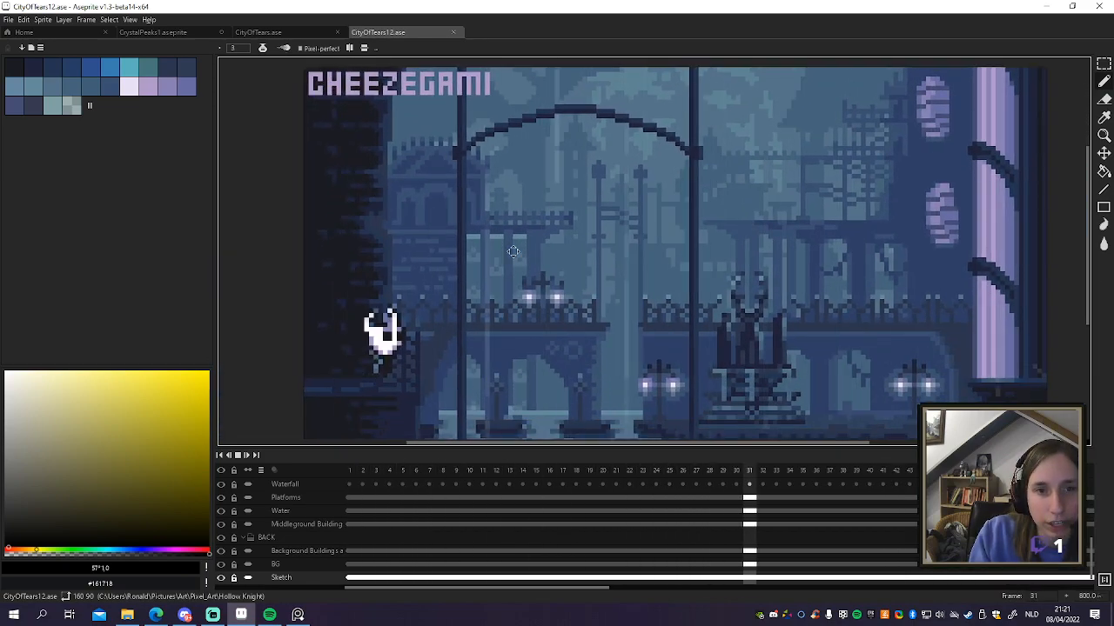
Step: Review the finished City of Tears scene from dark wall to lilac pillar, and return to the CrystalPeaks1.aseprite canvas
scroll(603, 137, "down", 1)
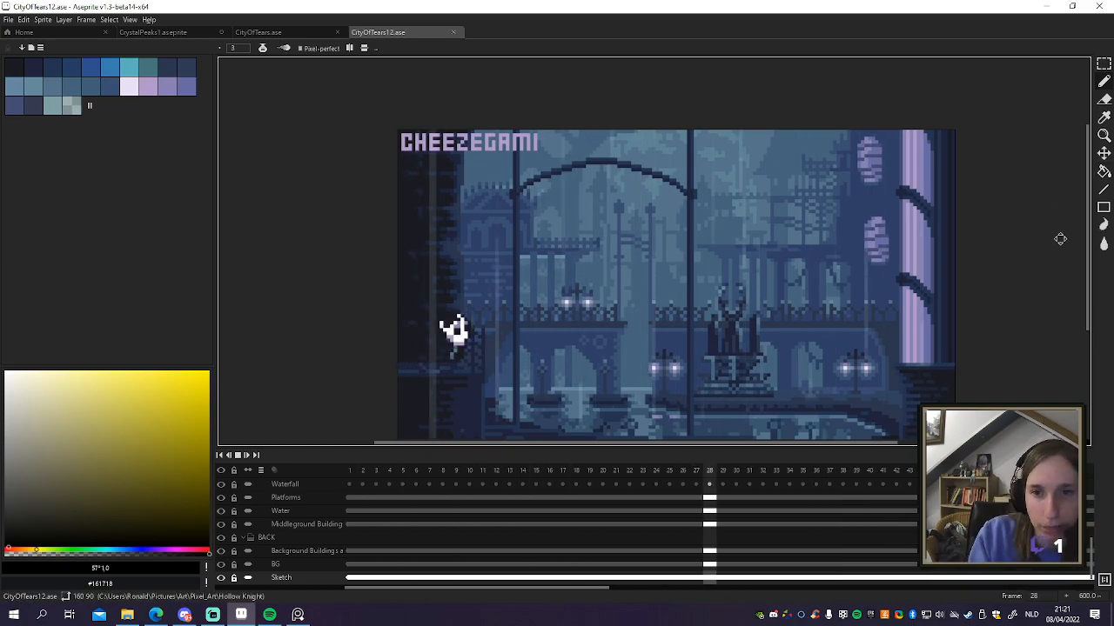
scroll(443, 266, "up", 1)
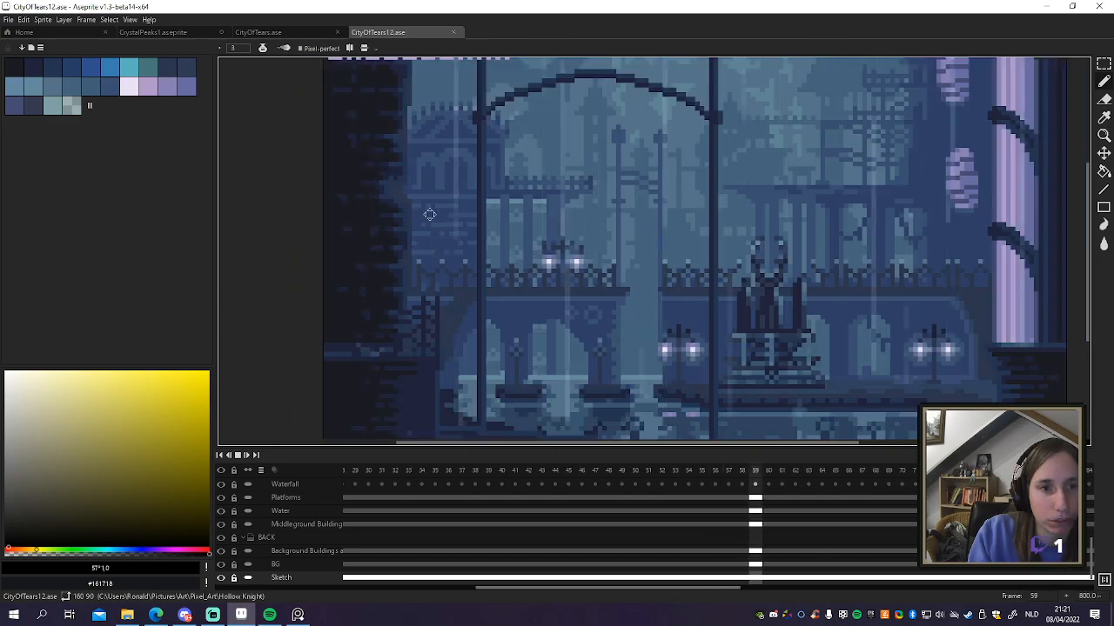
left_click_drag(845, 278, 746, 312)
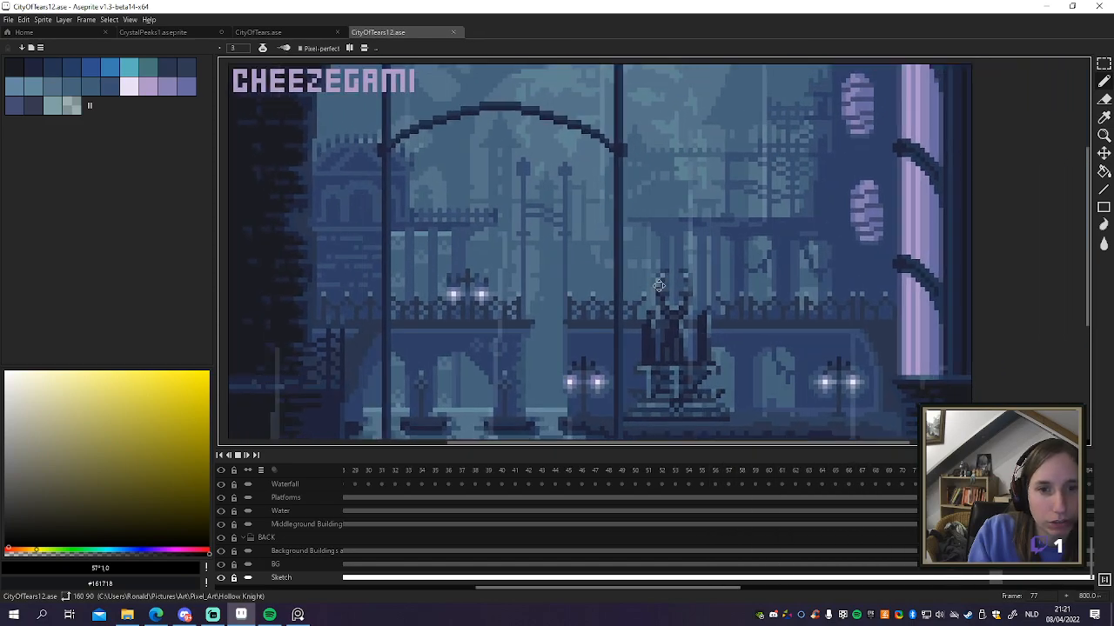
scroll(747, 313, "down", 1)
scroll(597, 298, "up", 1)
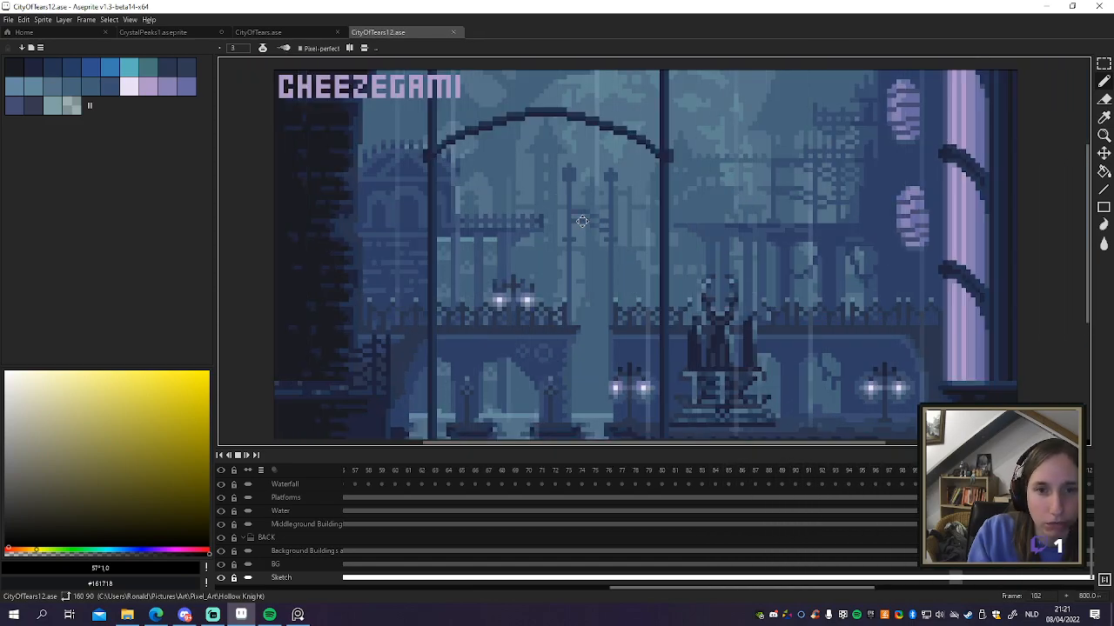
left_click_drag(624, 211, 626, 277)
scroll(665, 213, "up", 1)
scroll(621, 206, "down", 1)
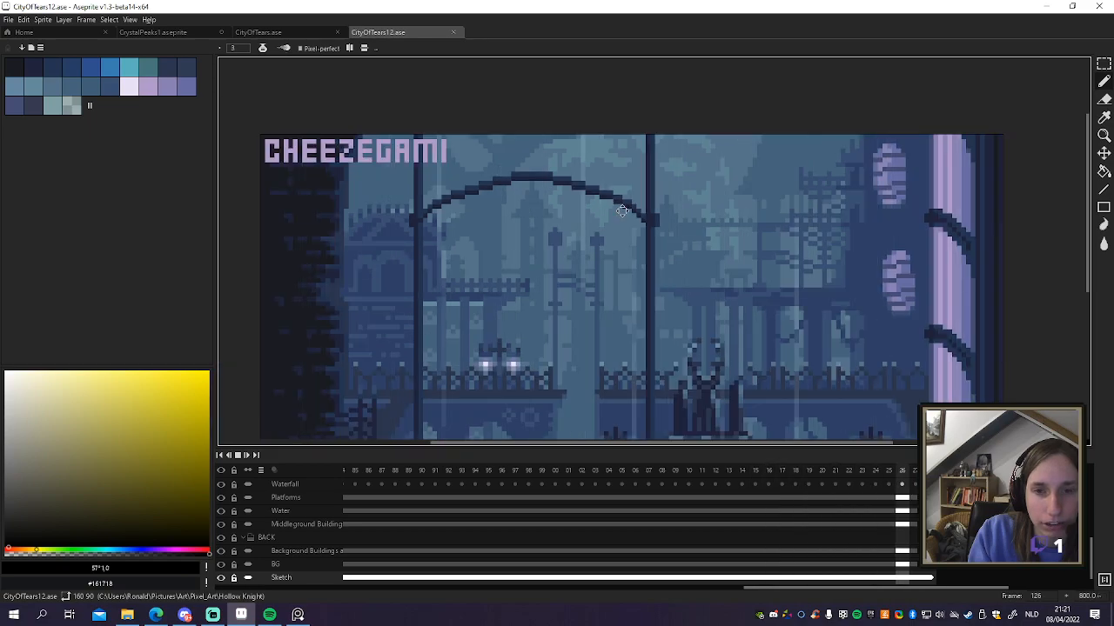
scroll(640, 222, "down", 1)
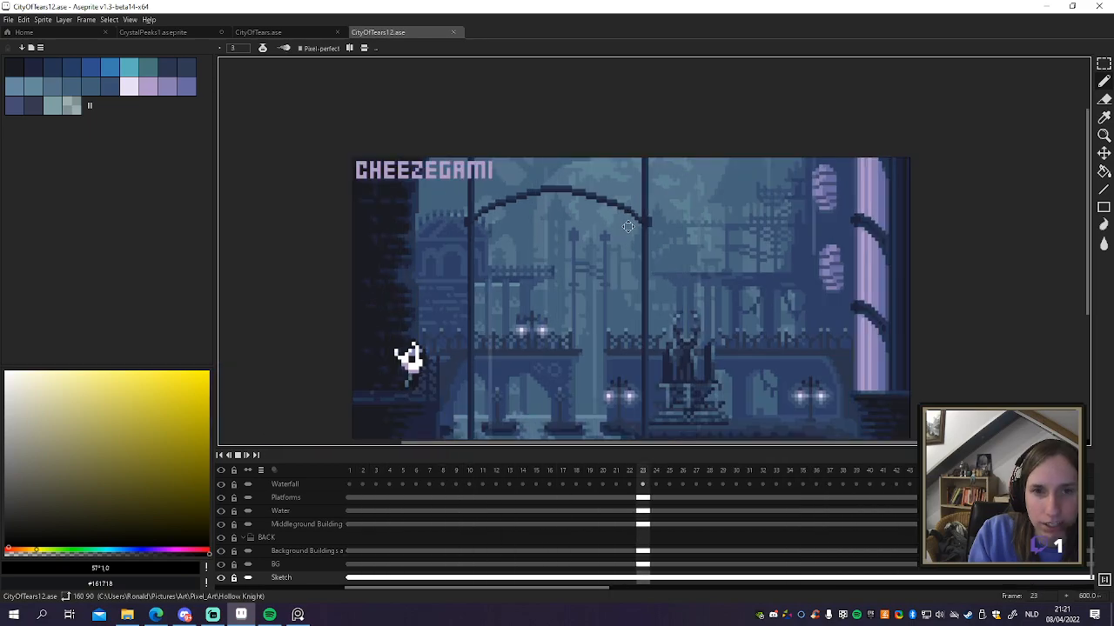
scroll(609, 164, "up", 1)
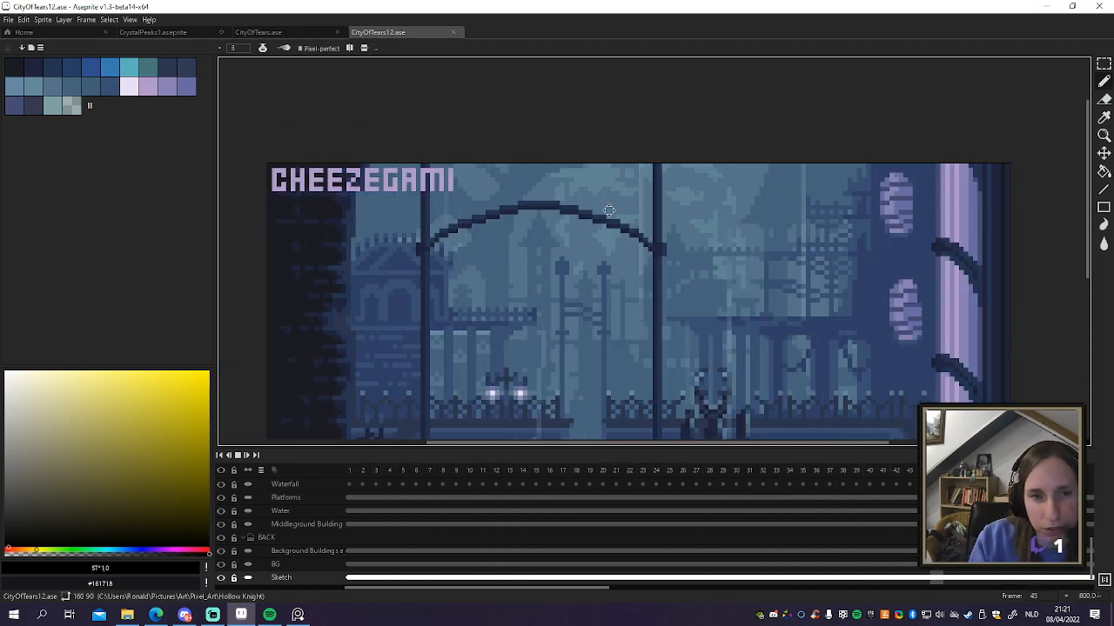
scroll(576, 220, "down", 2)
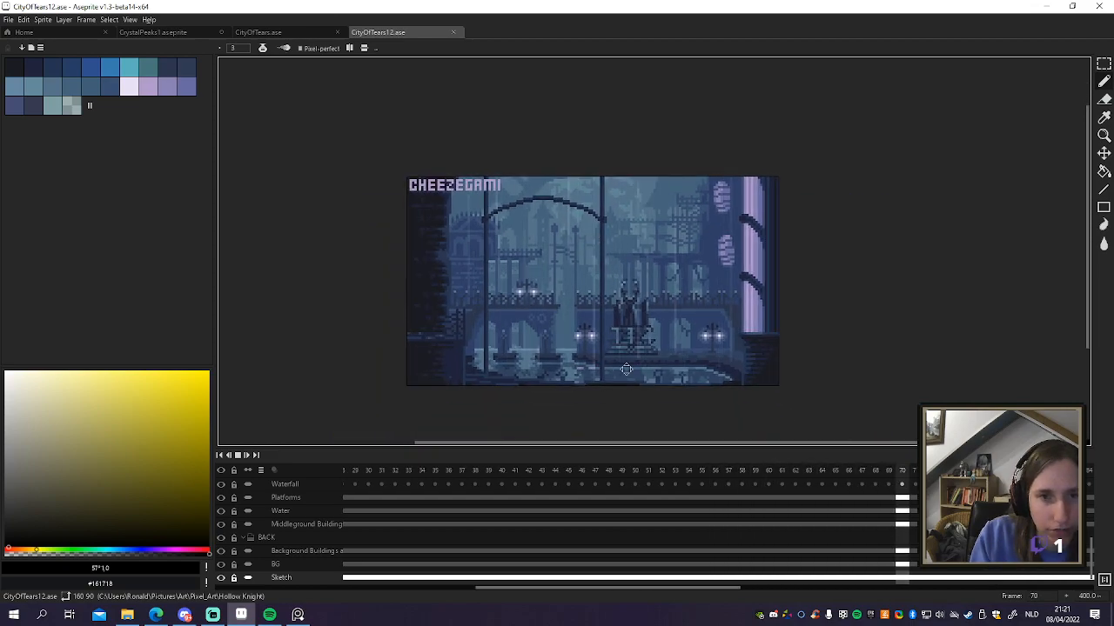
scroll(615, 317, "up", 1)
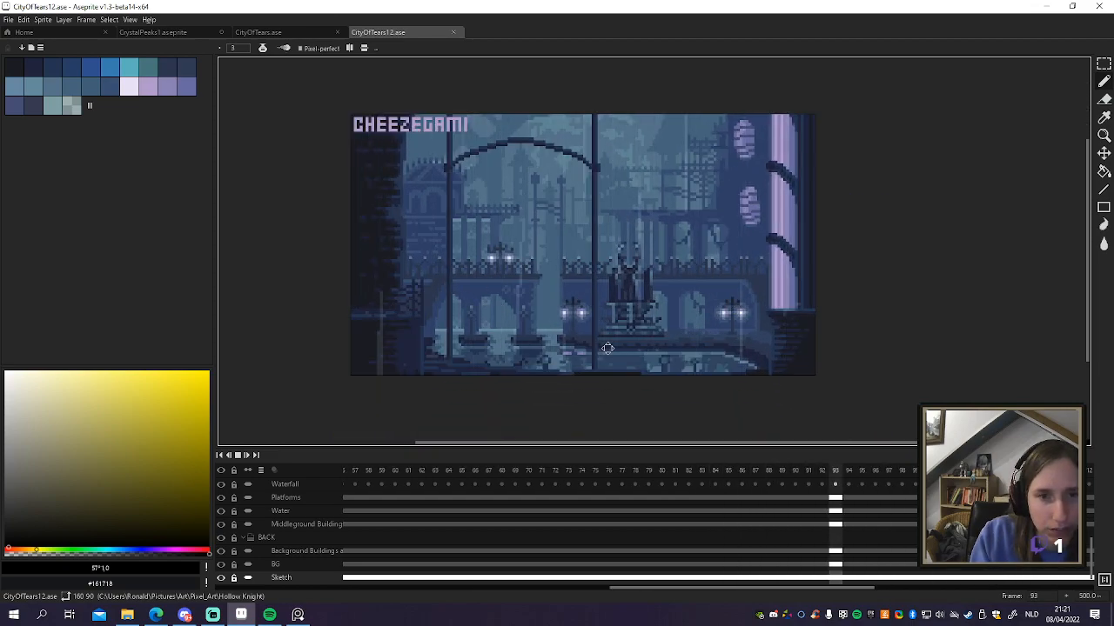
scroll(564, 297, "up", 2)
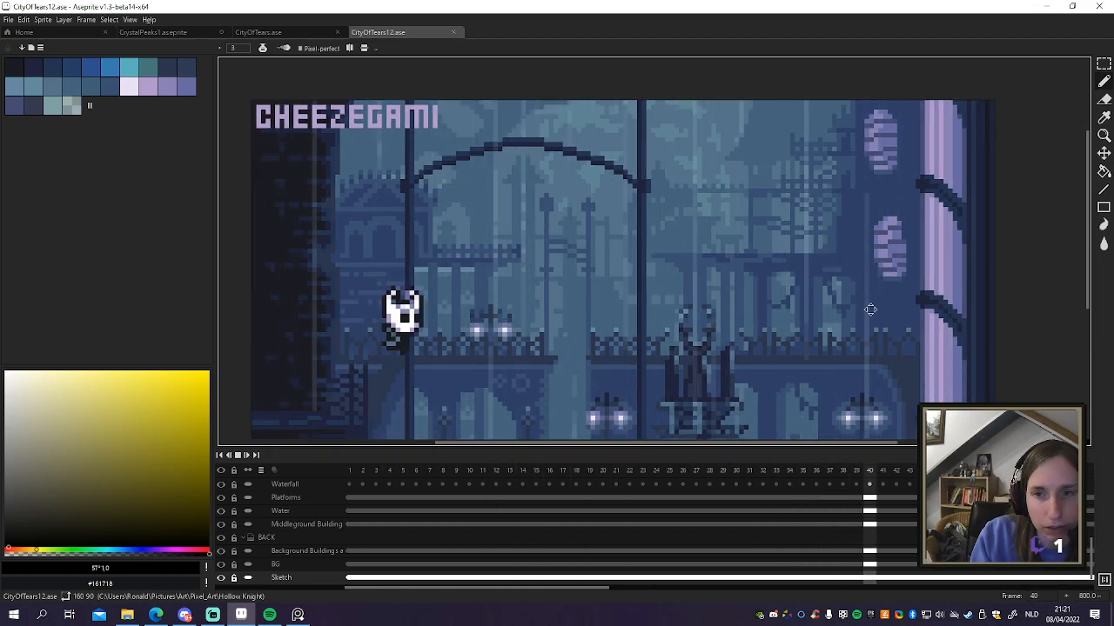
scroll(819, 247, "down", 1)
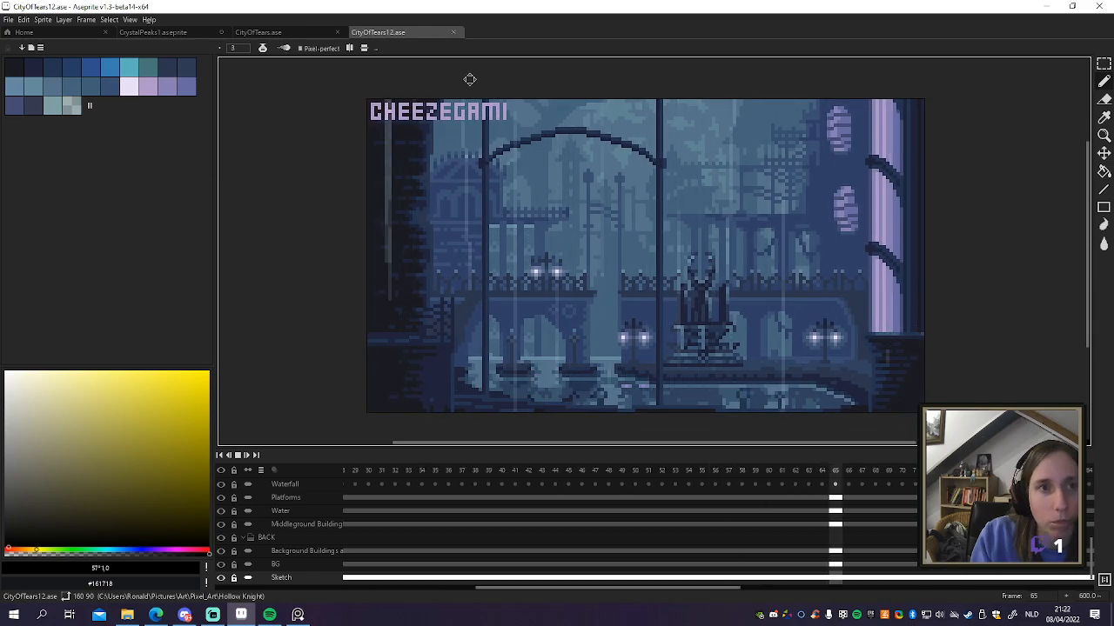
left_click(182, 32)
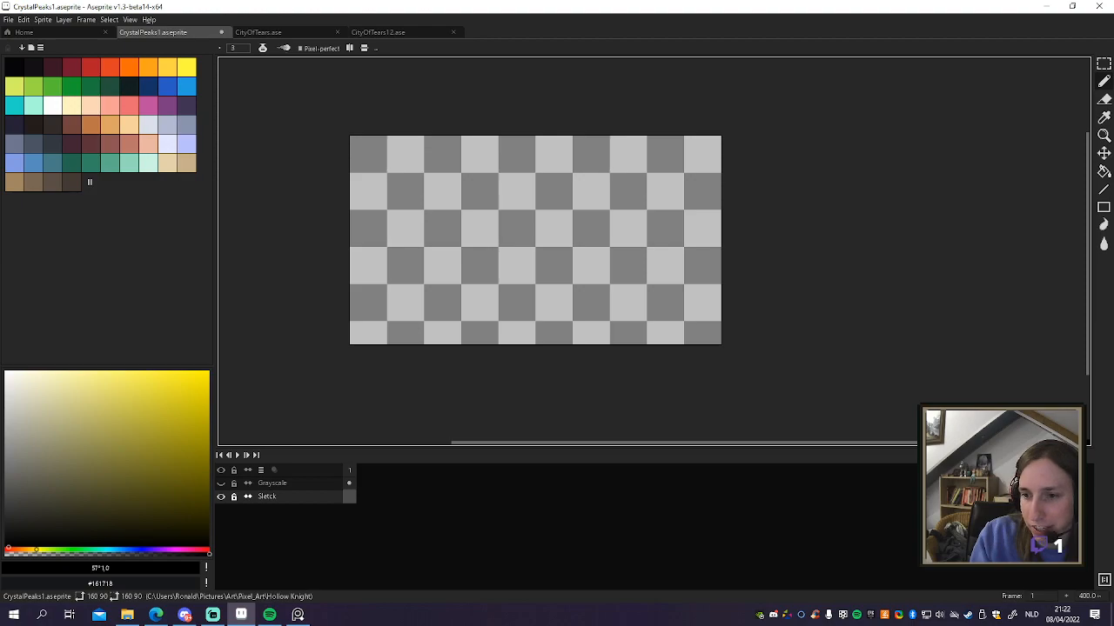
Step: Switch to the browser and look through the "crystal peaks hollow knight" image results for scene composition references
key("alt+Tab")
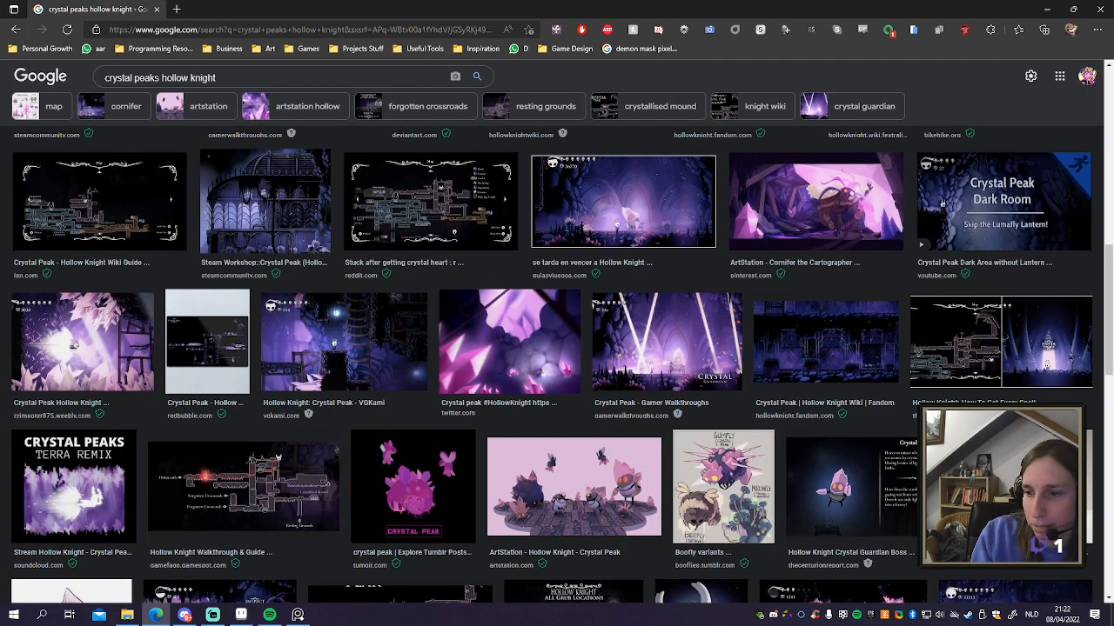
key("alt+Tab")
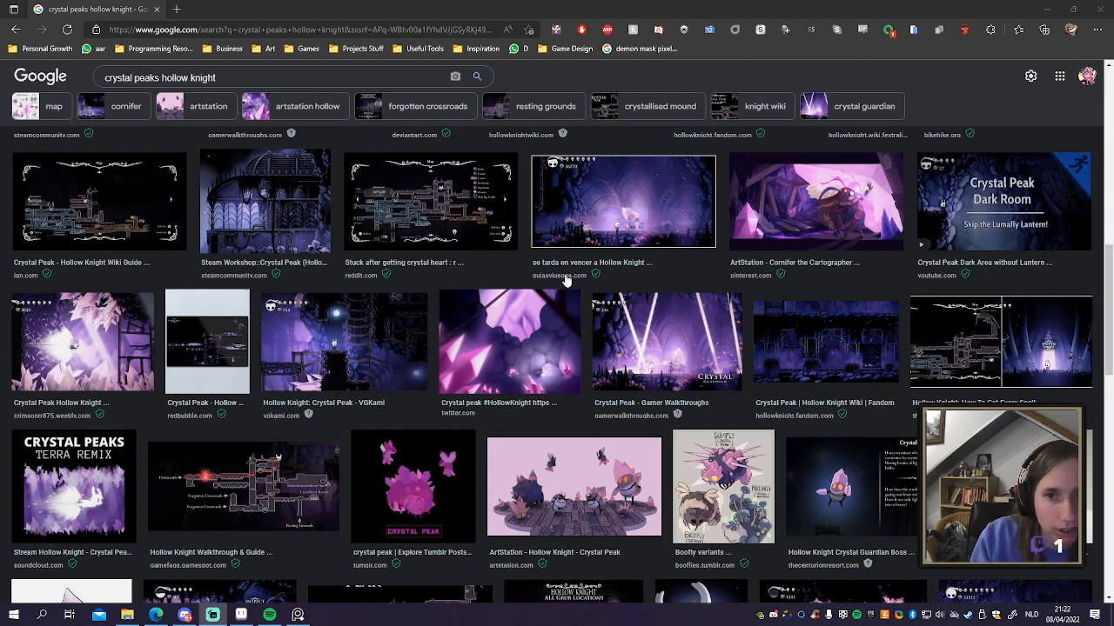
scroll(713, 254, "down", 1)
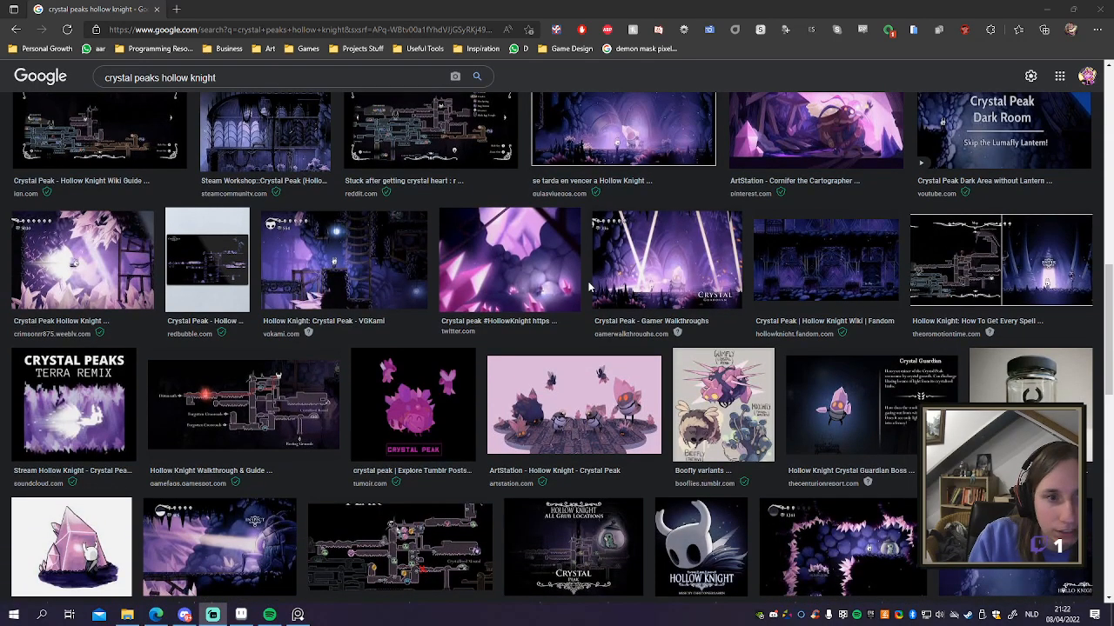
scroll(581, 299, "down", 1)
scroll(668, 320, "down", 3)
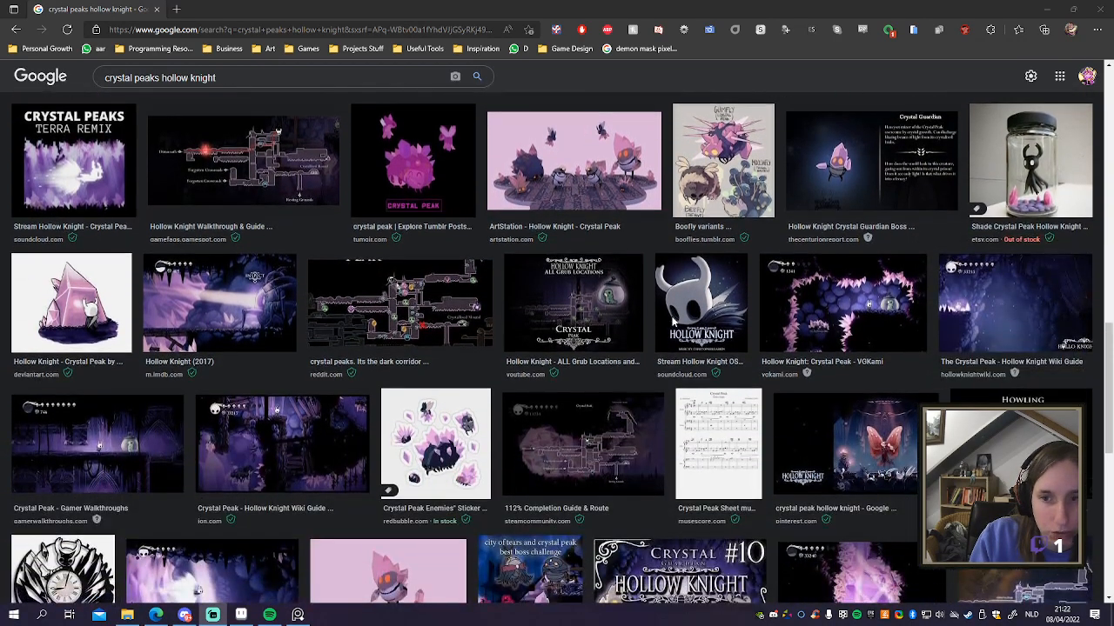
scroll(643, 333, "down", 1)
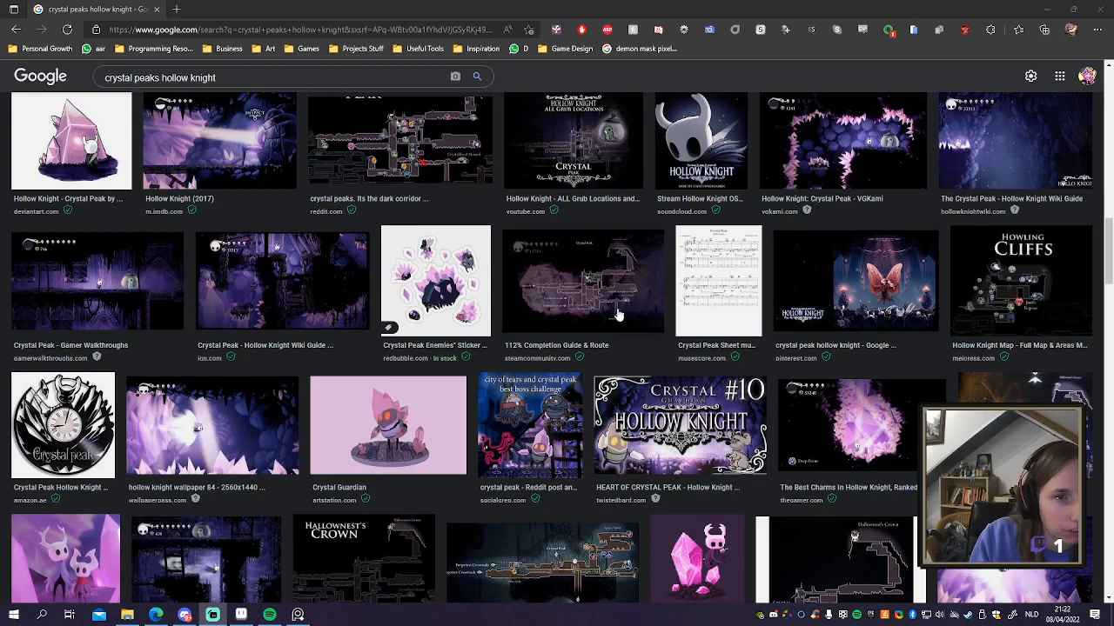
scroll(619, 314, "down", 1)
scroll(557, 320, "down", 1)
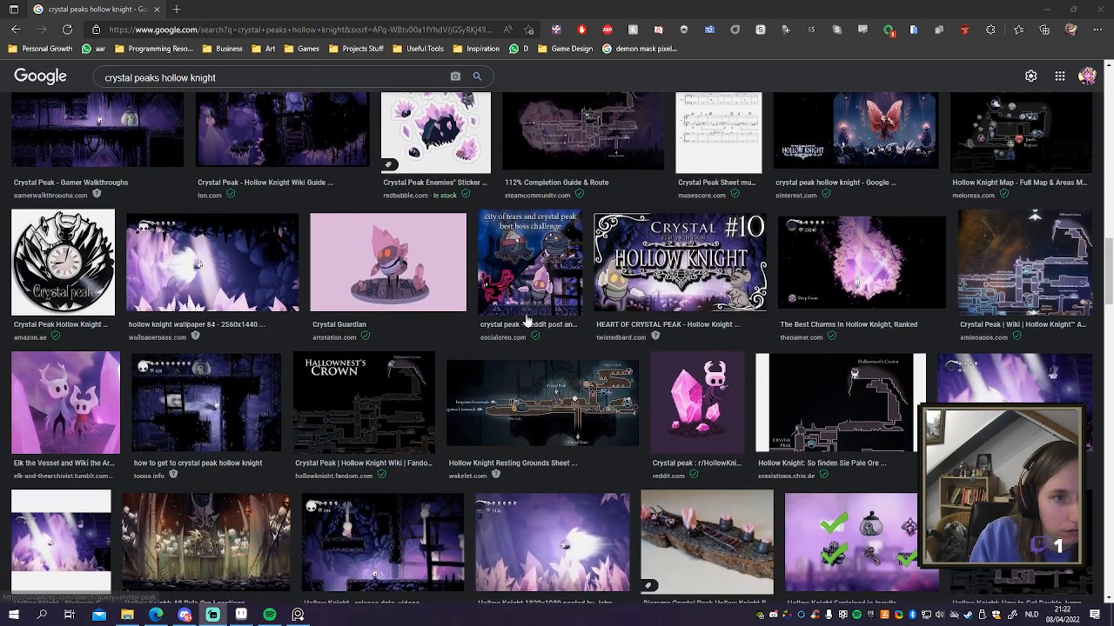
scroll(479, 348, "down", 1)
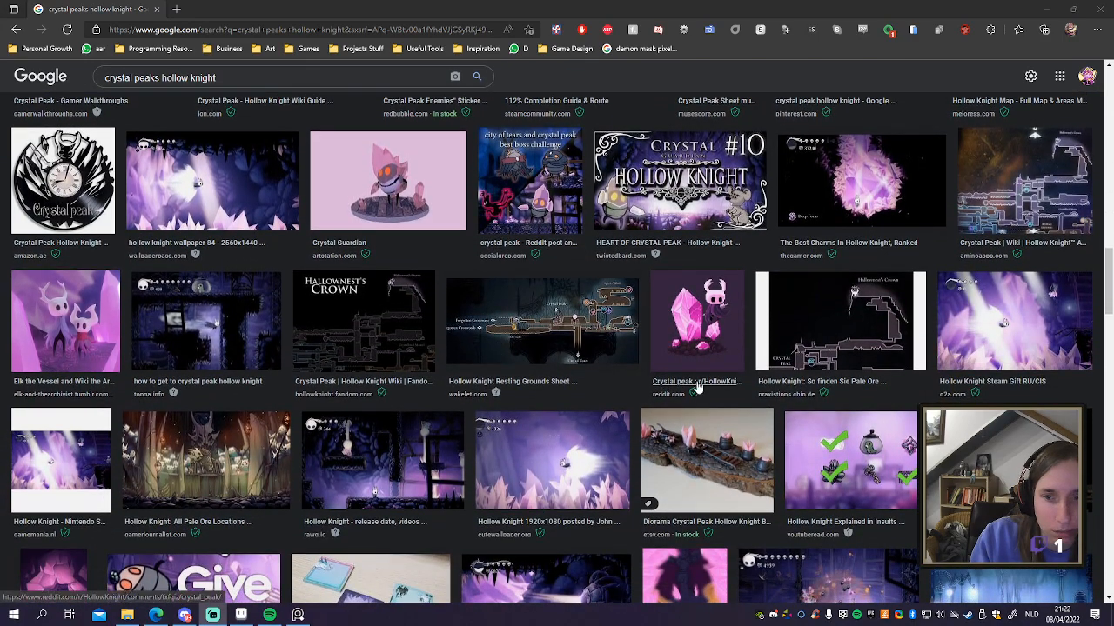
scroll(907, 388, "down", 3)
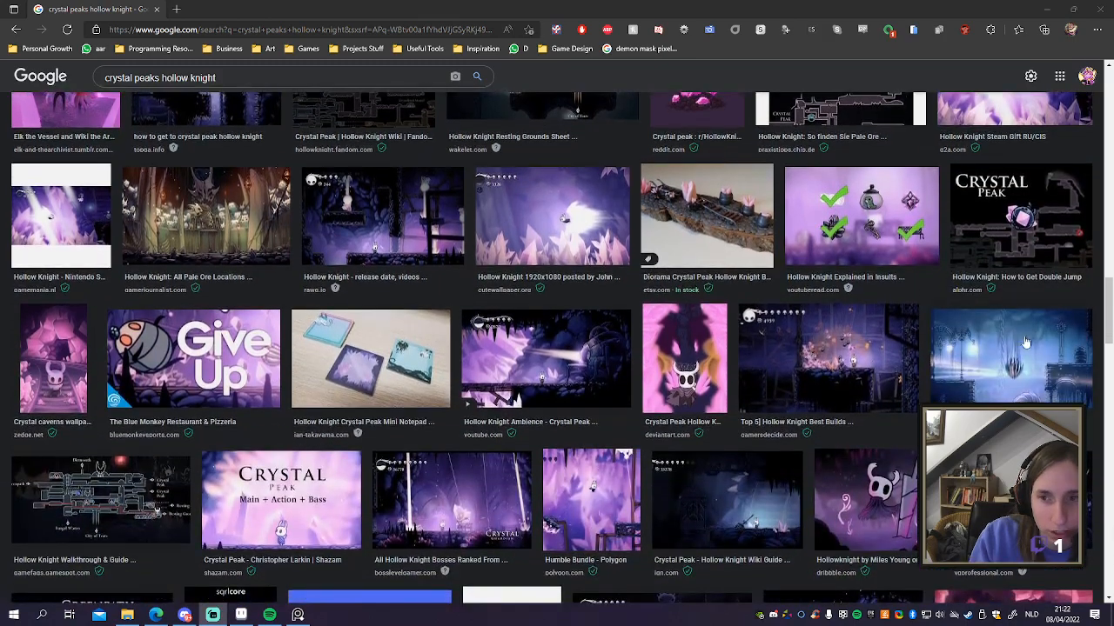
scroll(954, 368, "down", 2)
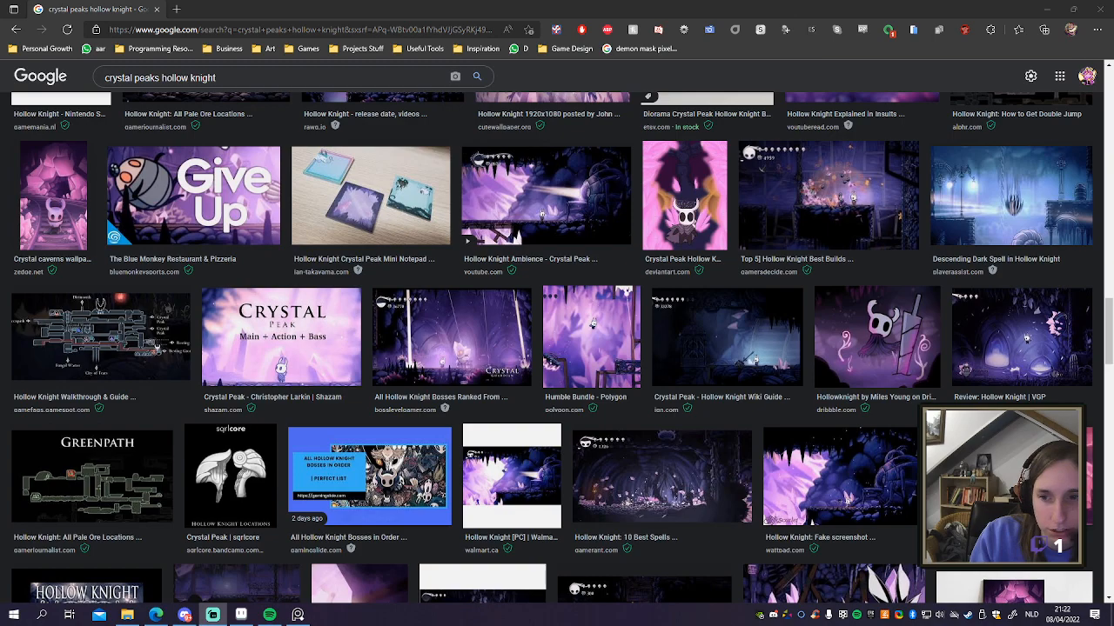
scroll(557, 348, "down", 1)
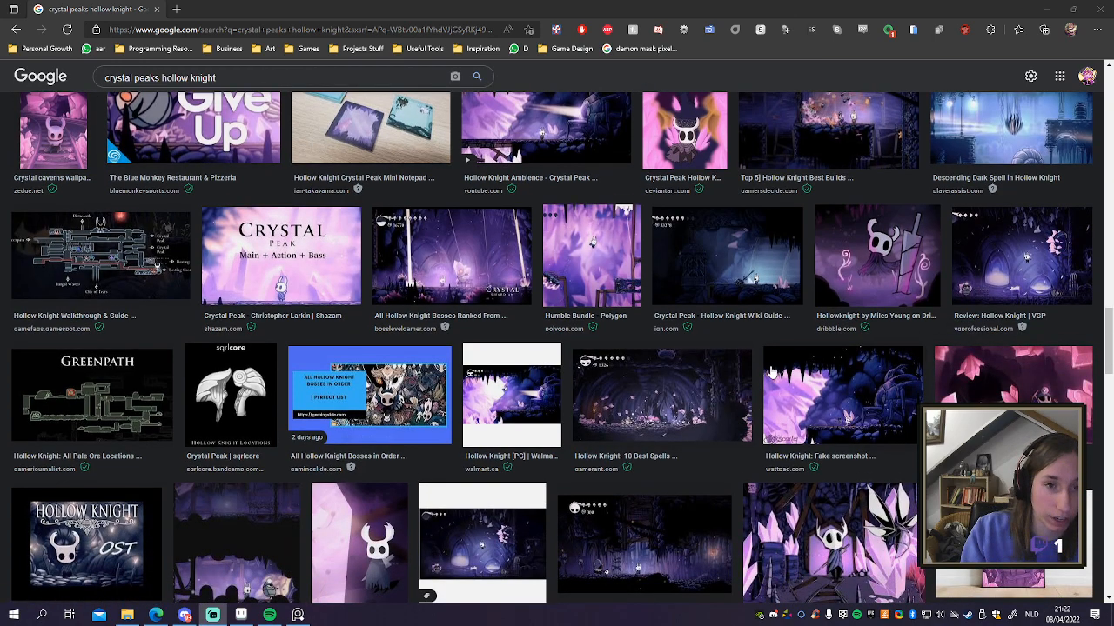
scroll(843, 253, "down", 2)
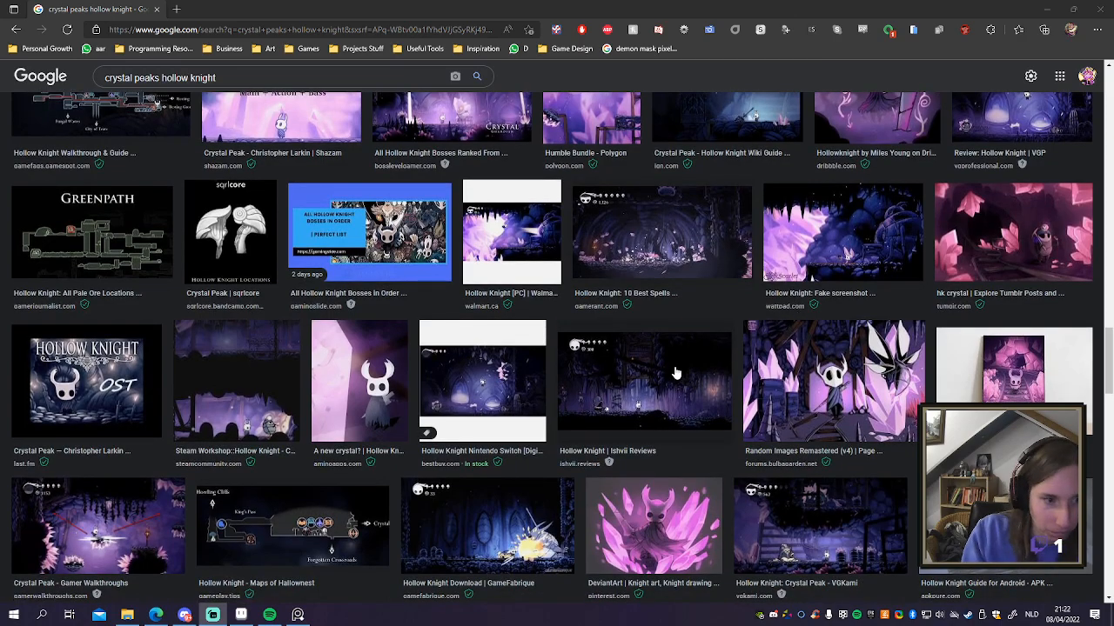
scroll(773, 395, "down", 1)
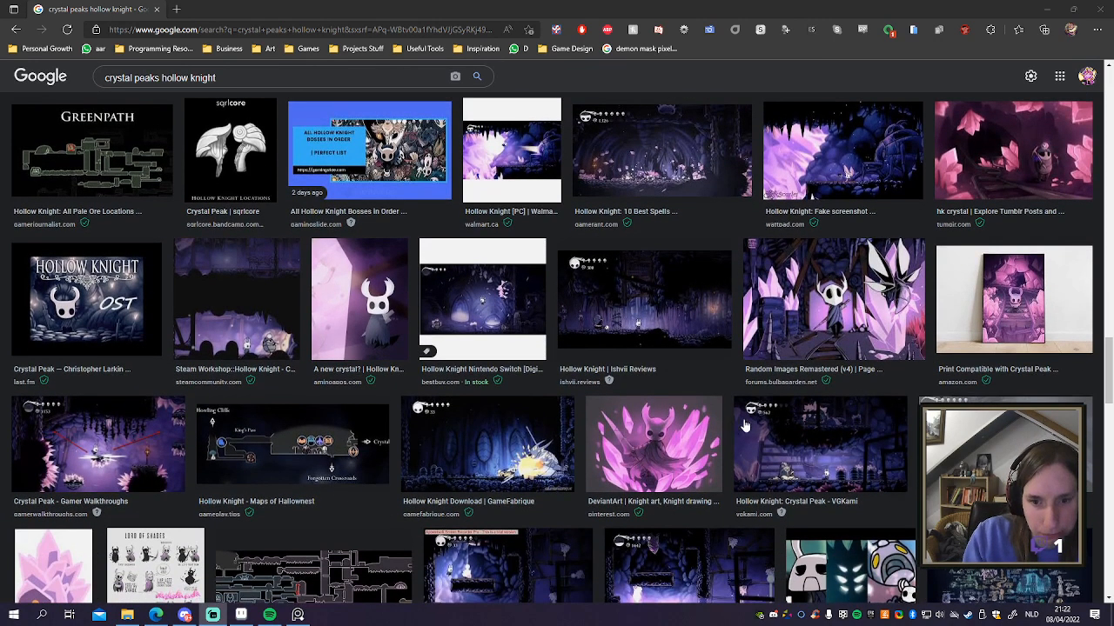
scroll(787, 441, "down", 1)
scroll(846, 424, "down", 3)
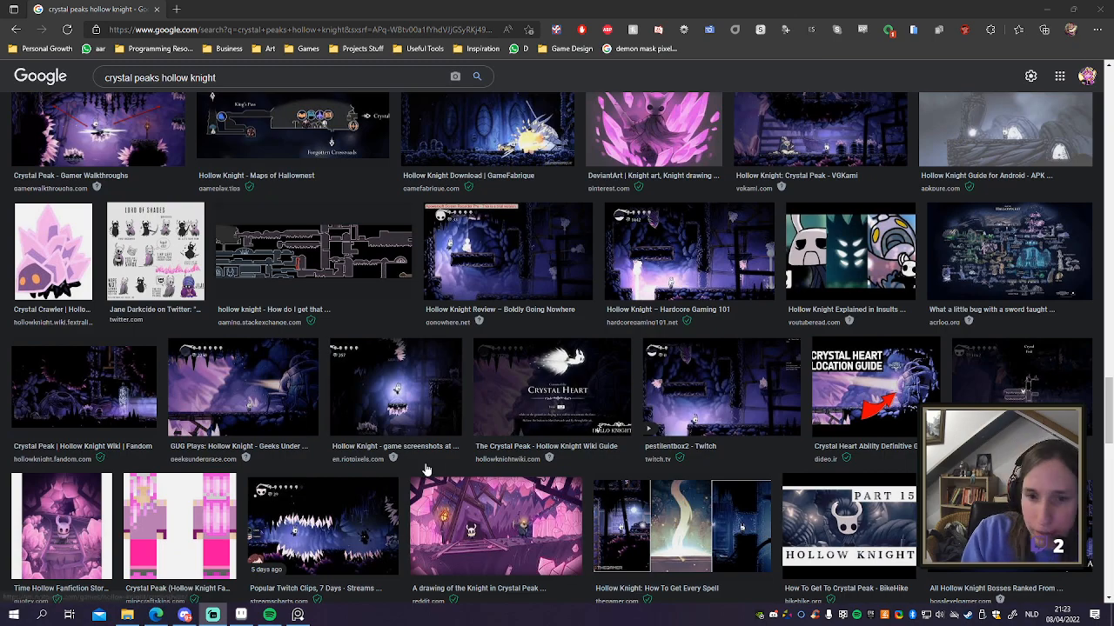
scroll(675, 307, "down", 1)
scroll(618, 307, "up", 4)
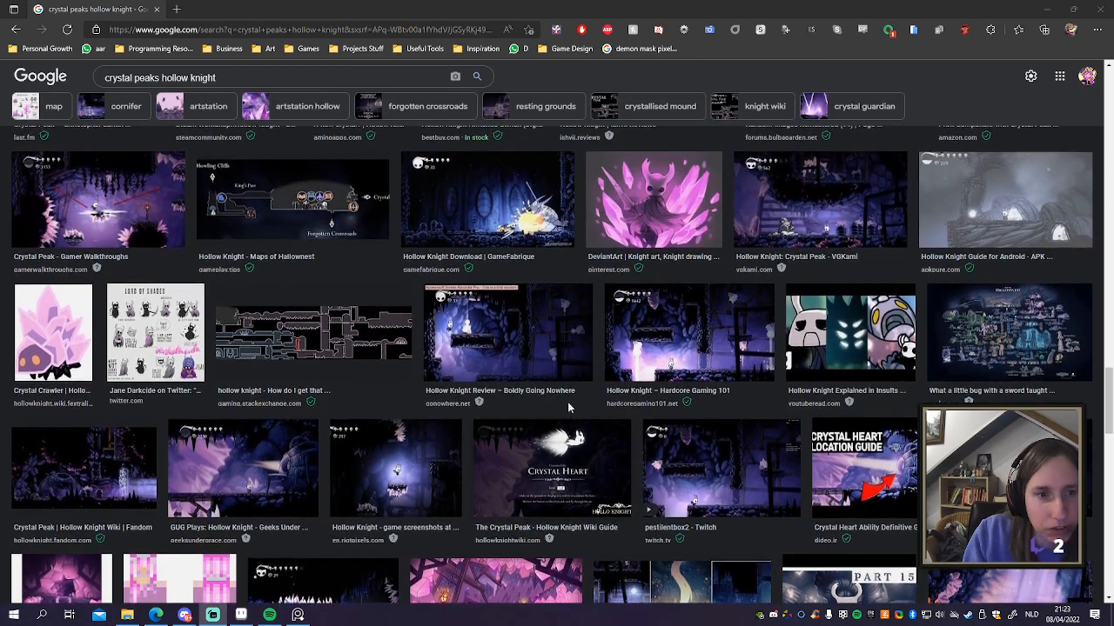
scroll(565, 330, "up", 1)
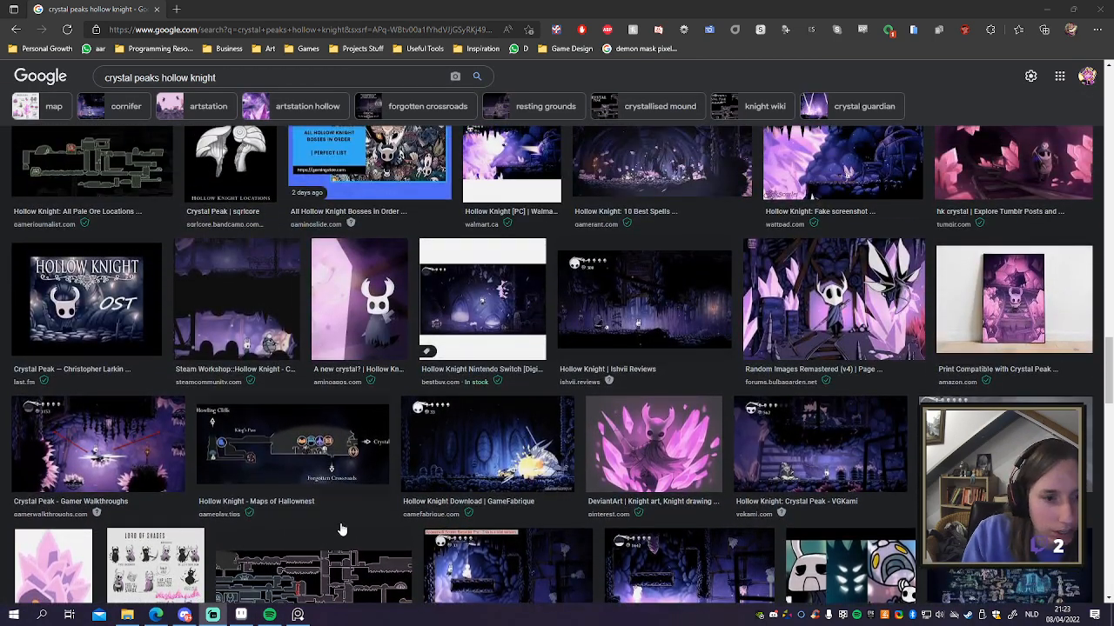
Step: Examine the throne, lamps, lilac pillar and dark brick ledge in CityOfTears12.ase at up to 1200% zoom
left_click(241, 615)
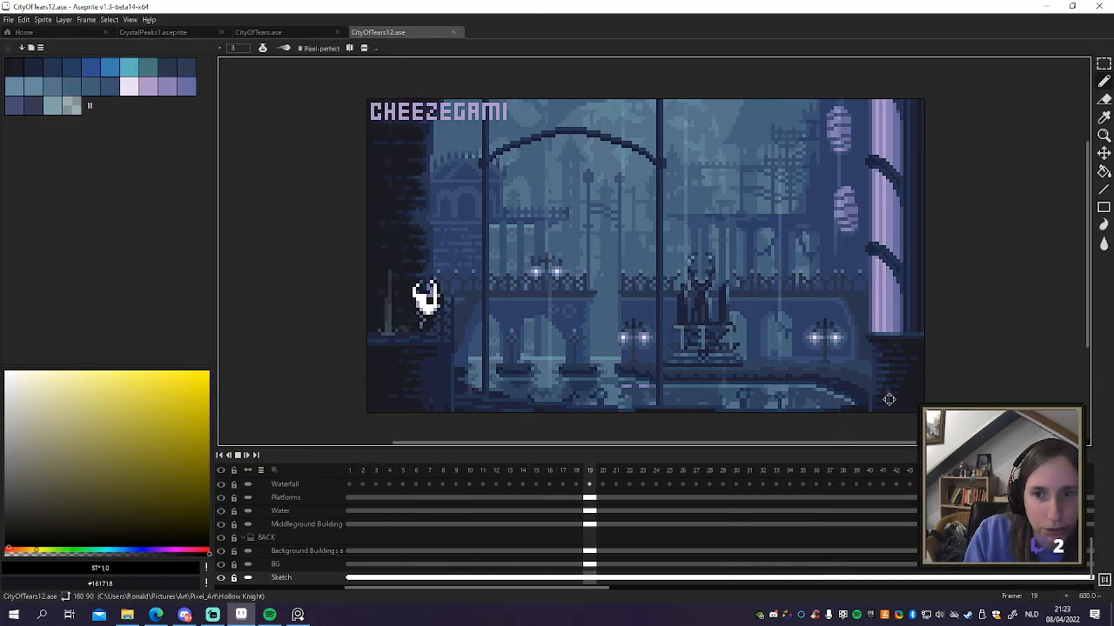
scroll(897, 365, "up", 3)
left_click_drag(857, 362, 768, 325)
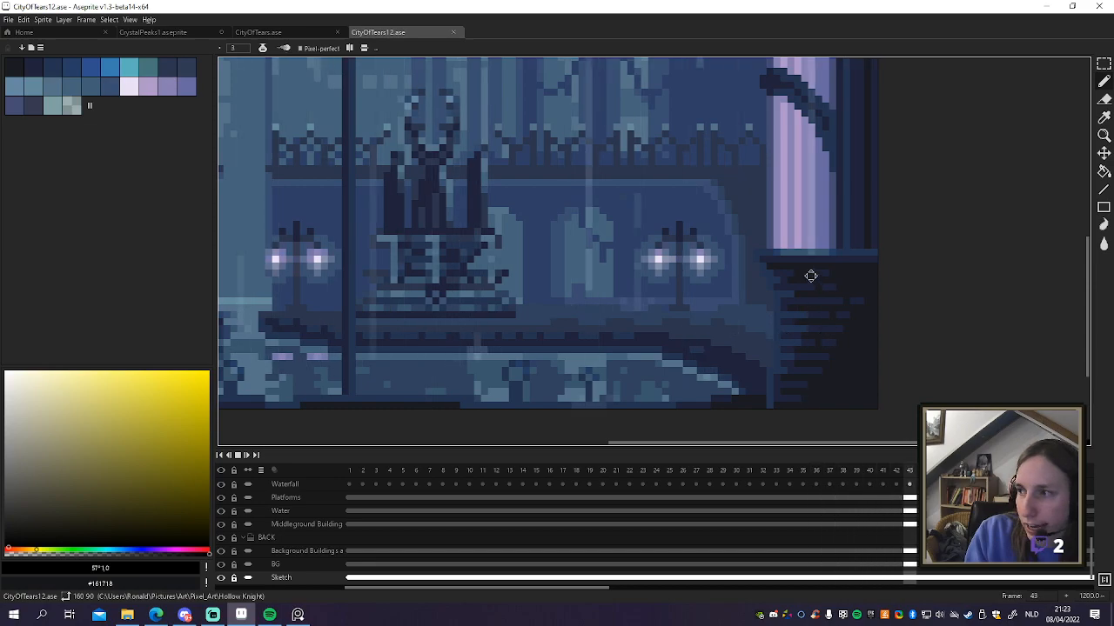
left_click_drag(749, 251, 801, 322)
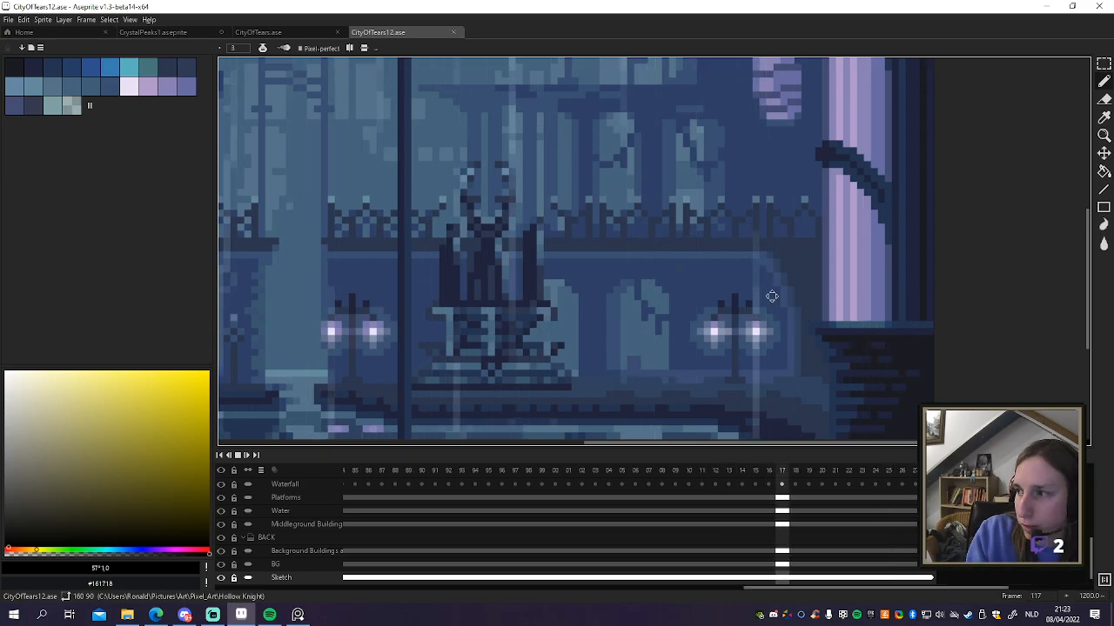
scroll(820, 373, "down", 2)
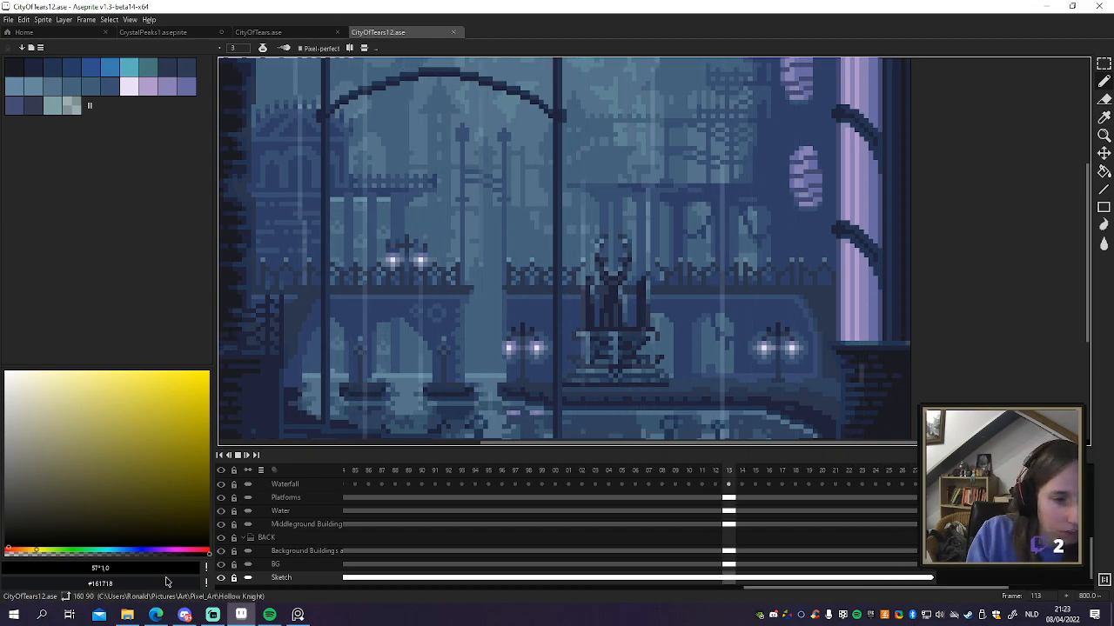
Step: Glance at the Crystal Peaks image results again and return to the empty CrystalPeaks1.aseprite canvas
left_click(155, 615)
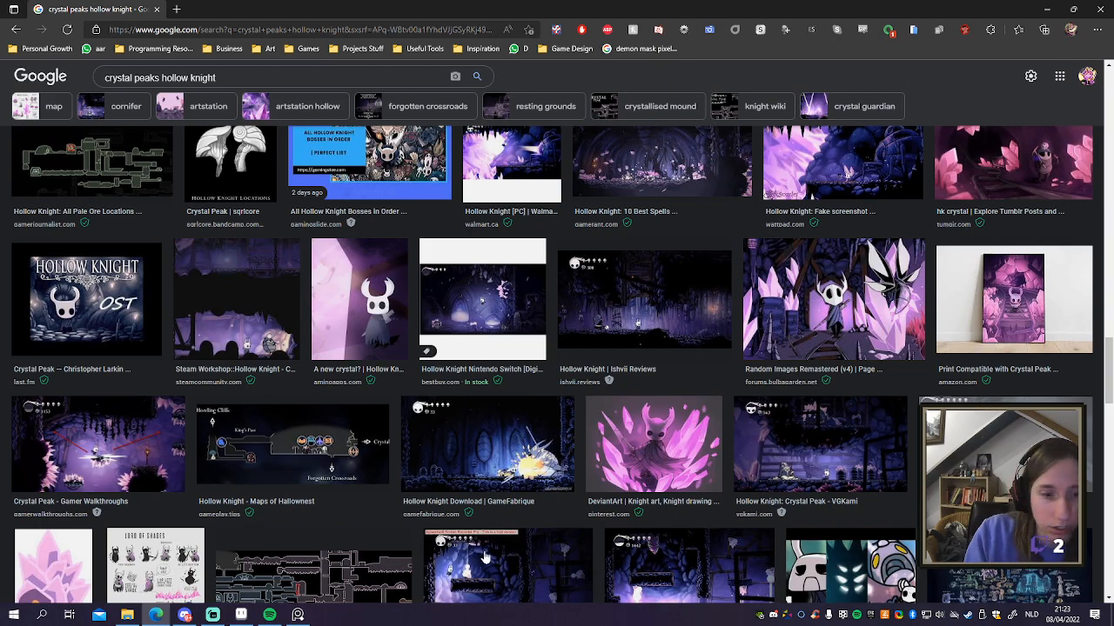
left_click(241, 615)
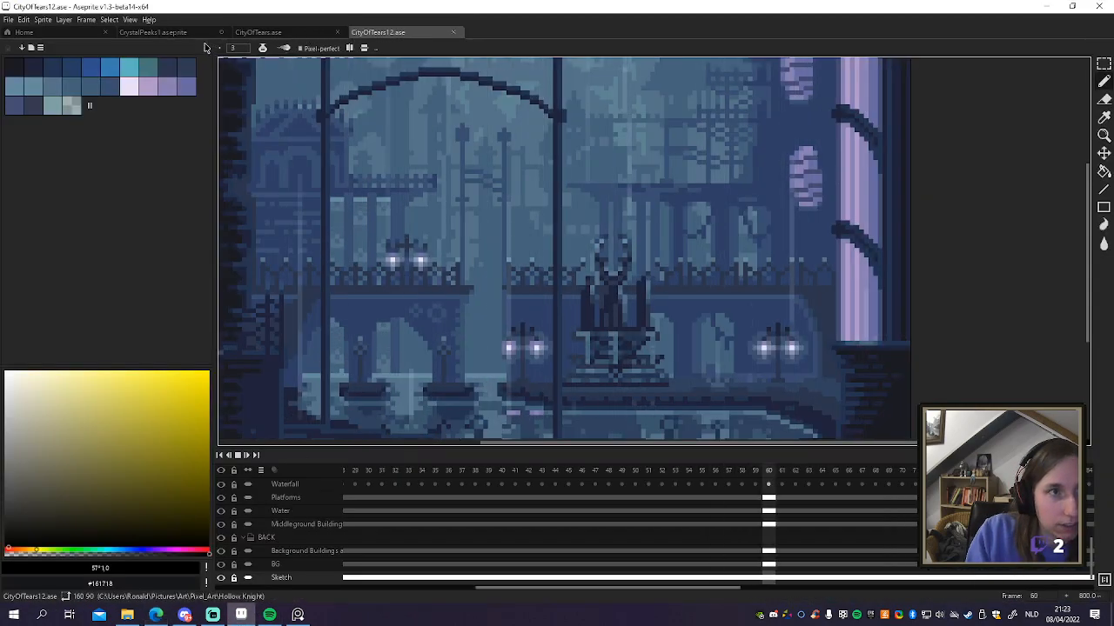
left_click(178, 35)
left_click(263, 615)
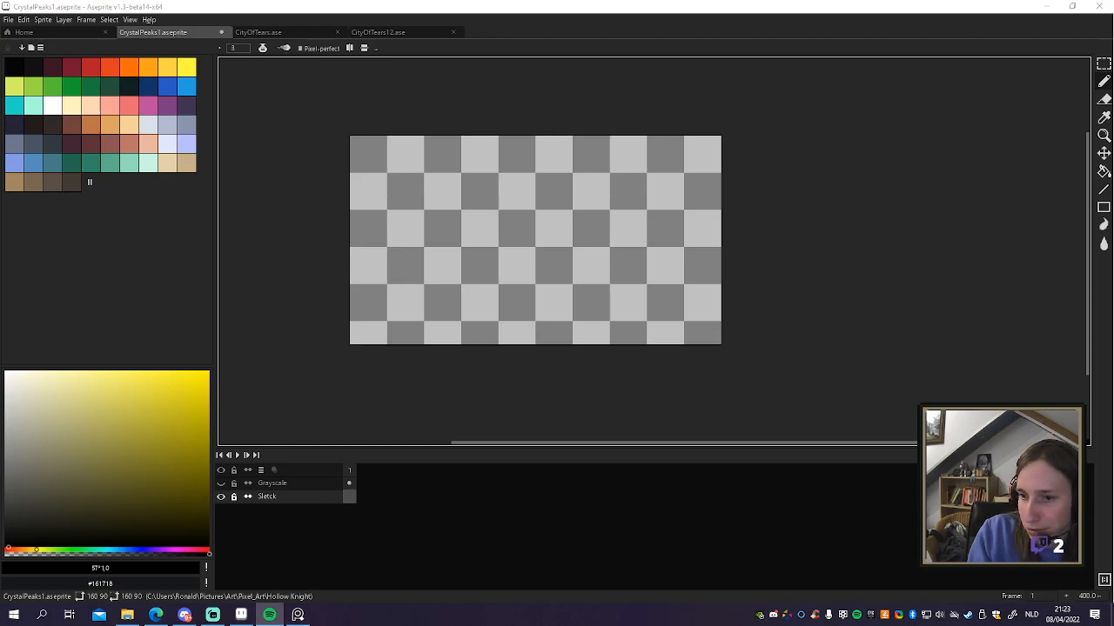
left_click_drag(760, 401, 811, 412)
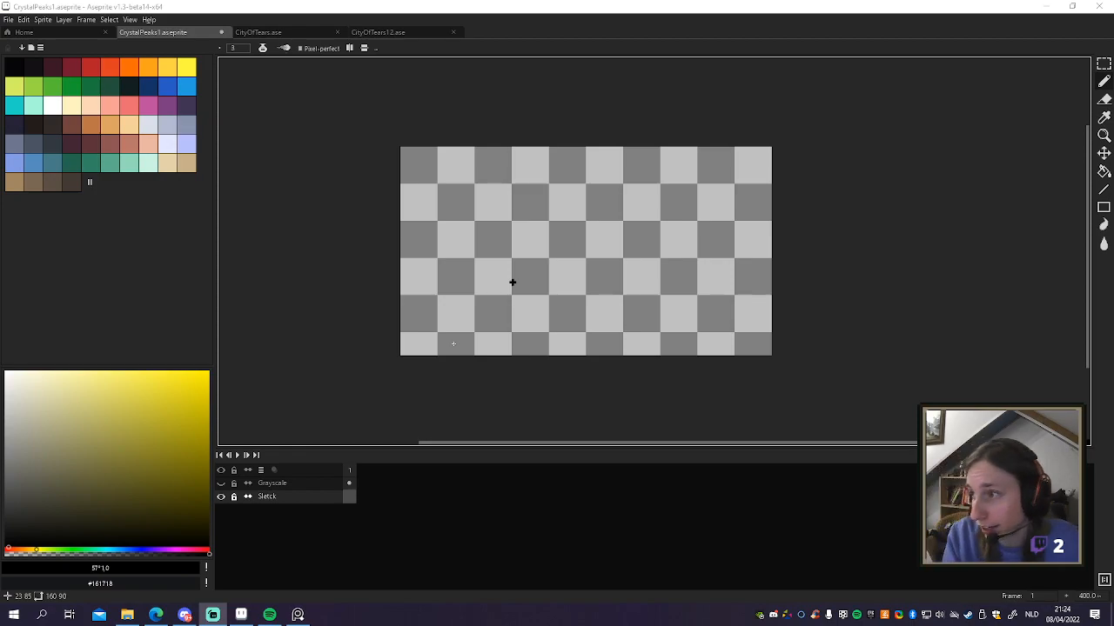
Step: Open the Wattpad "Fake screenshot" image from the browser's search results and review its related images
key("alt+Tab")
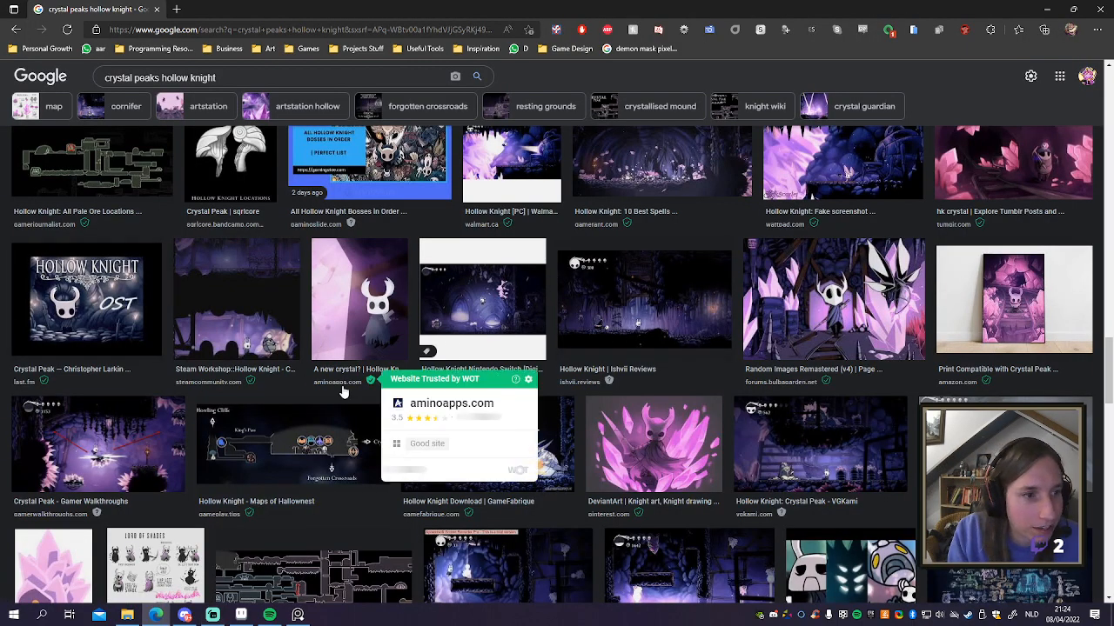
scroll(709, 356, "up", 3)
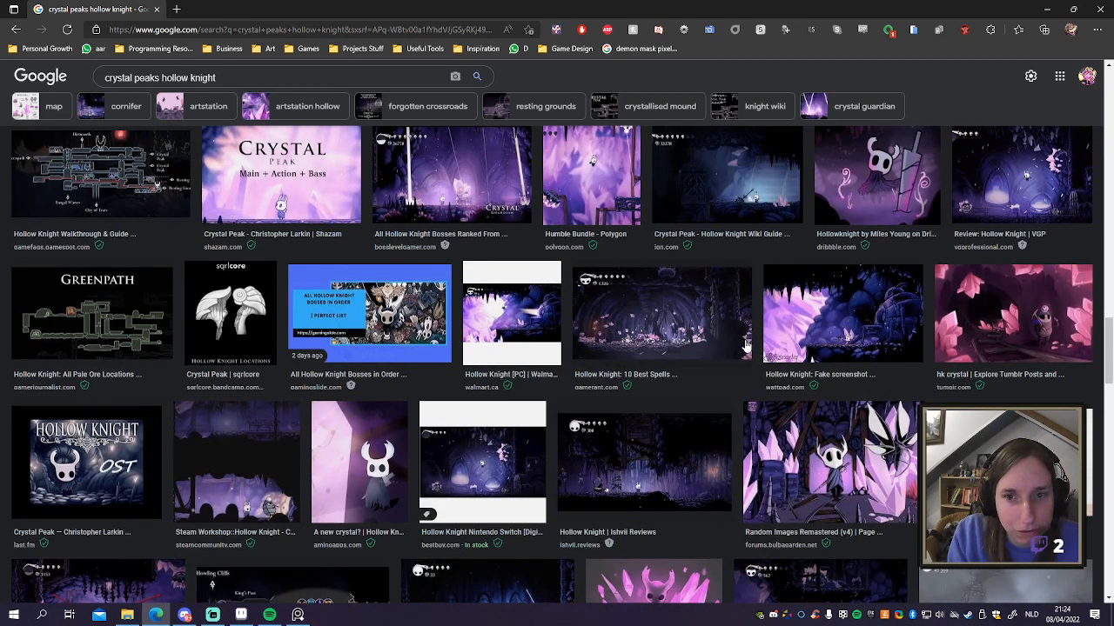
left_click(850, 315)
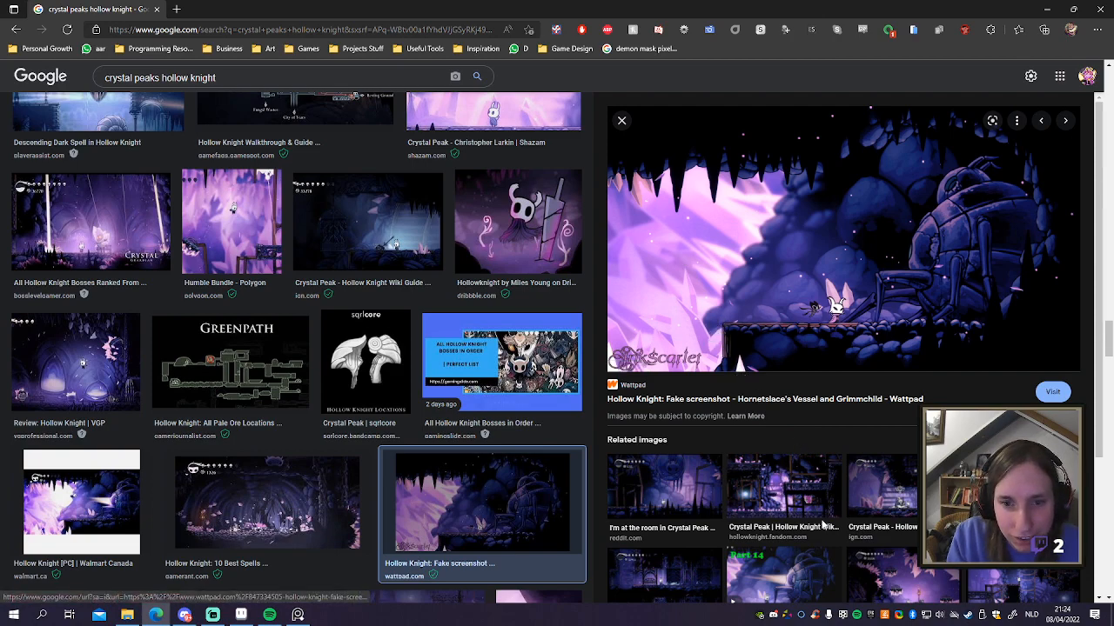
scroll(813, 500, "down", 1)
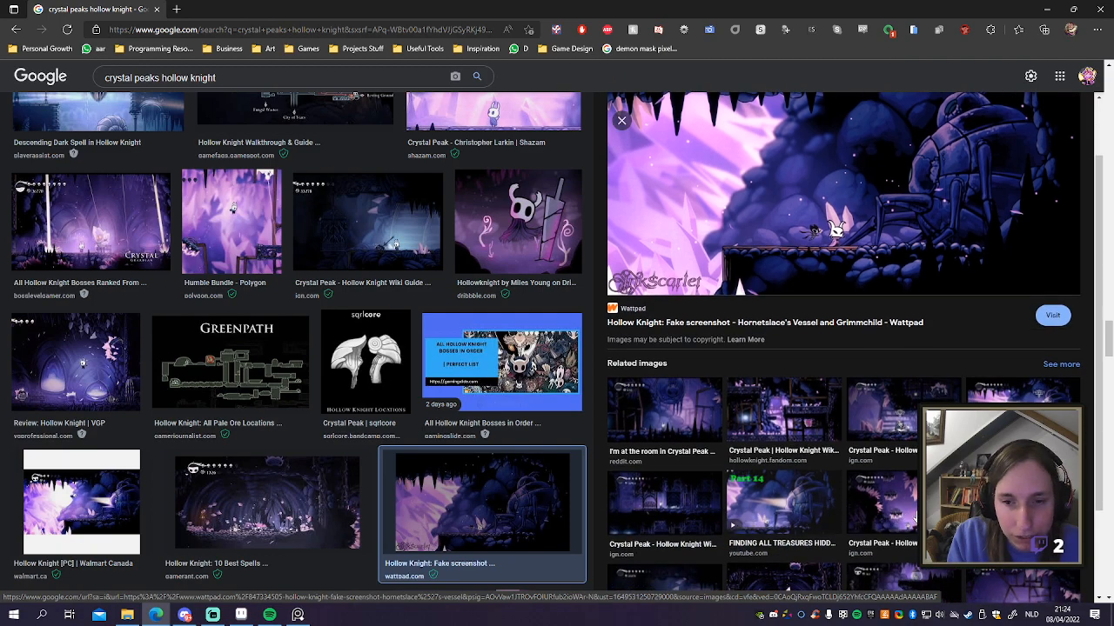
Step: Study the related IGN Crystal Peak screenshot with floating crystal platforms, and close the image preview
left_click(907, 520)
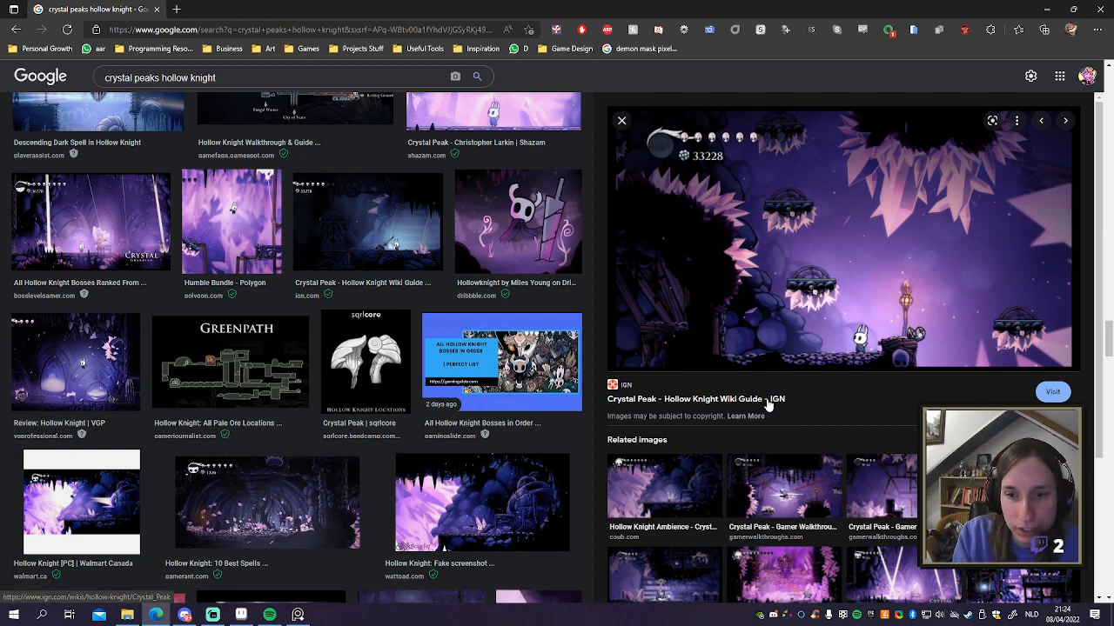
scroll(769, 405, "down", 2)
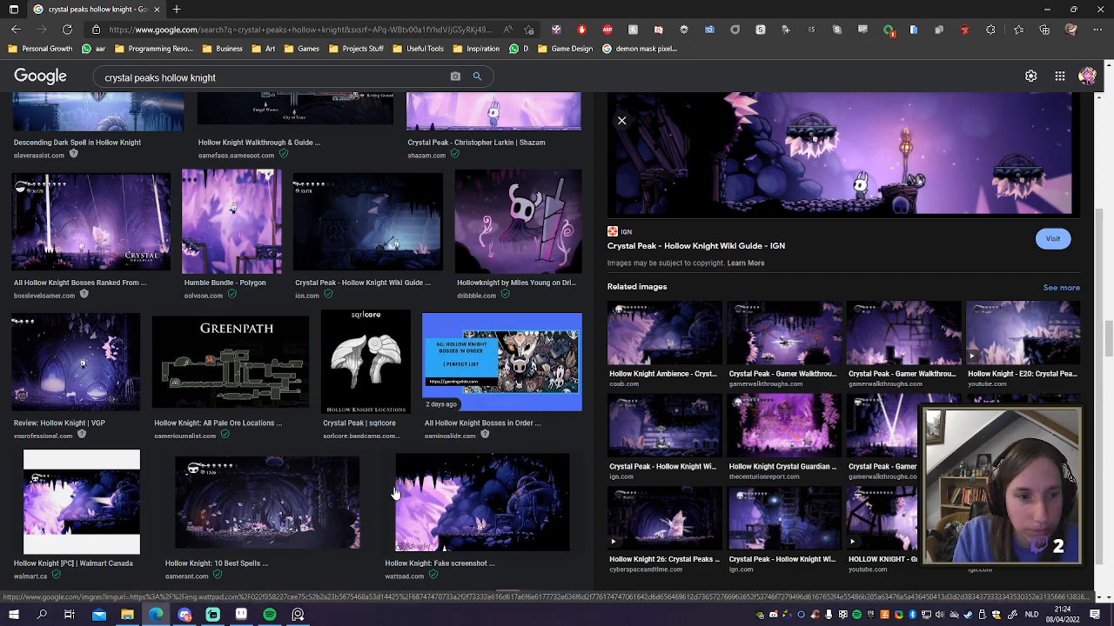
scroll(351, 342, "up", 2)
scroll(351, 343, "up", 3)
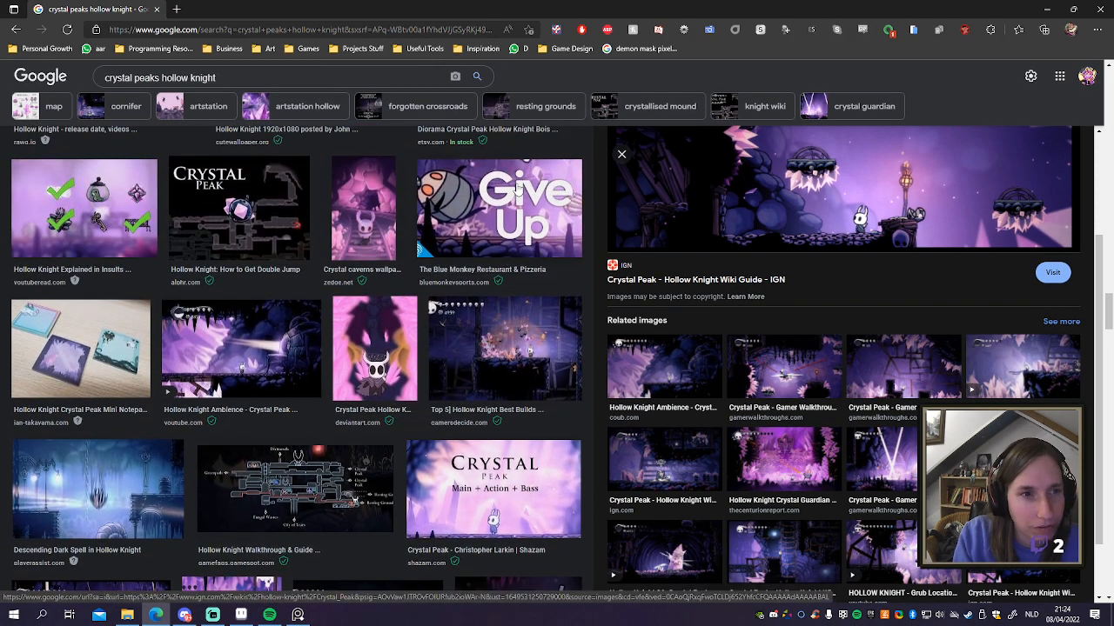
left_click(622, 156)
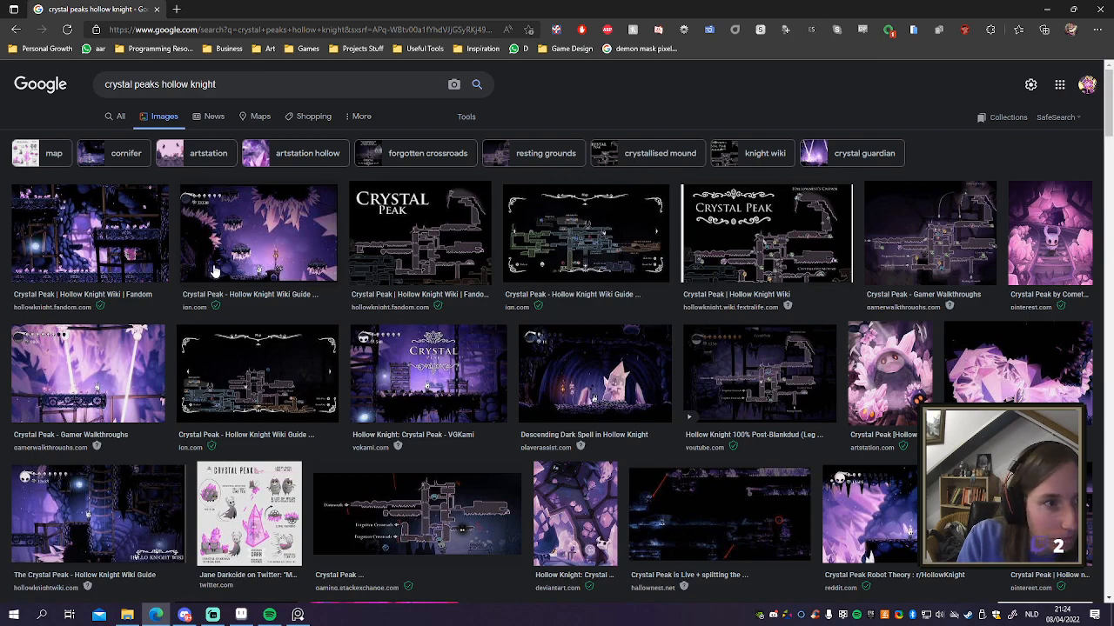
Step: Preview the Hollow Knight Wiki Fandom image of Crystal Peak, and open the Reddit "Crystal Peak Robot Theory" screenshot as a reference
key("slash")
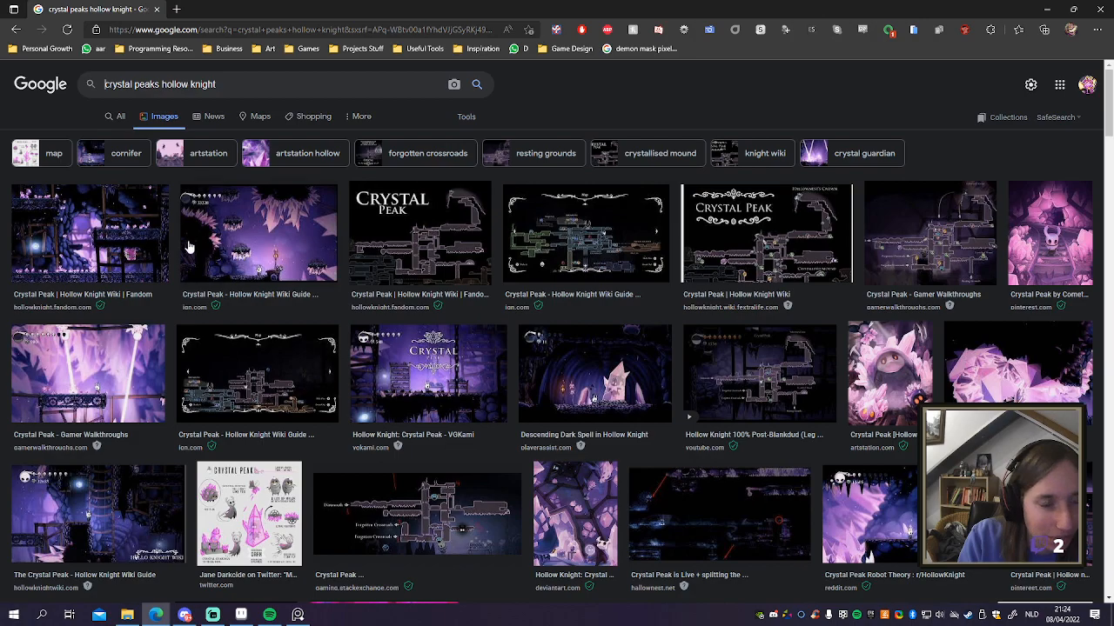
left_click(142, 245)
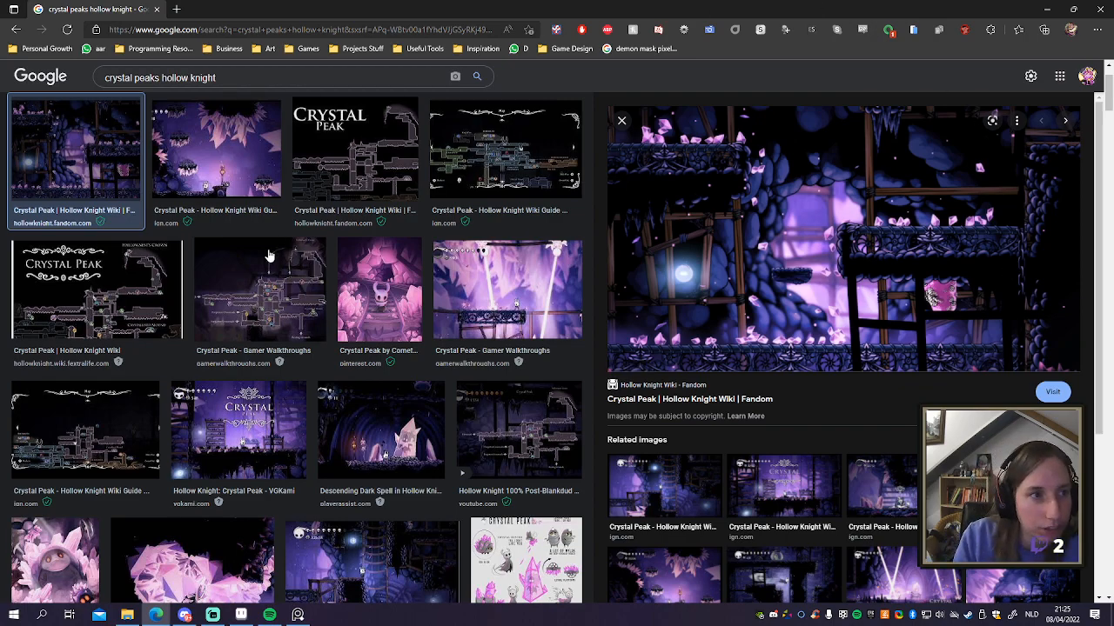
scroll(272, 252, "down", 5)
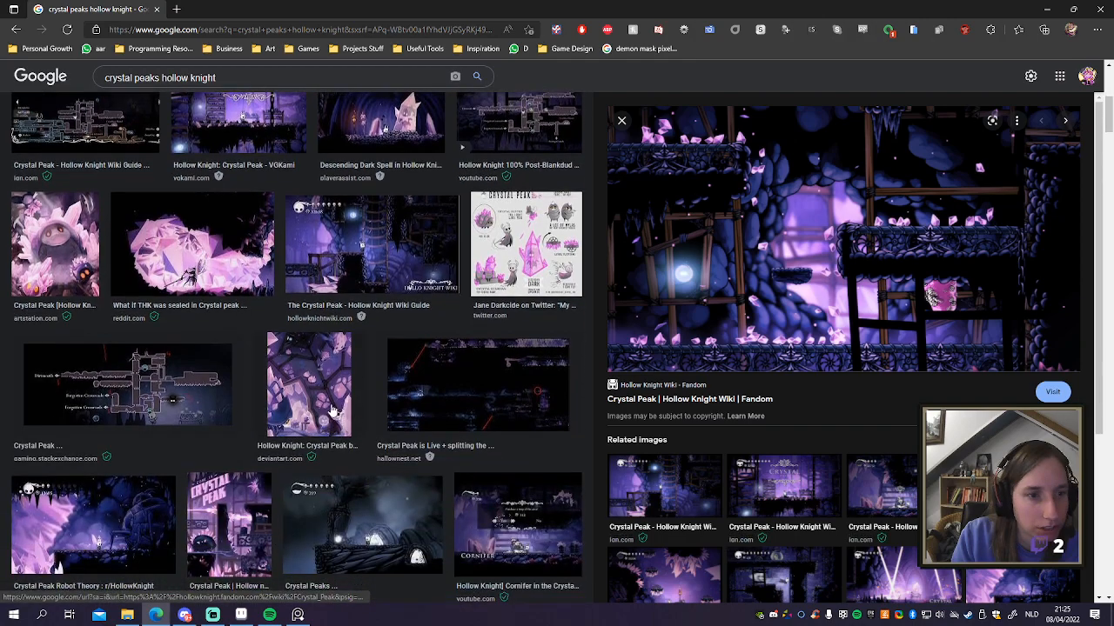
scroll(152, 448, "down", 1)
left_click(151, 449)
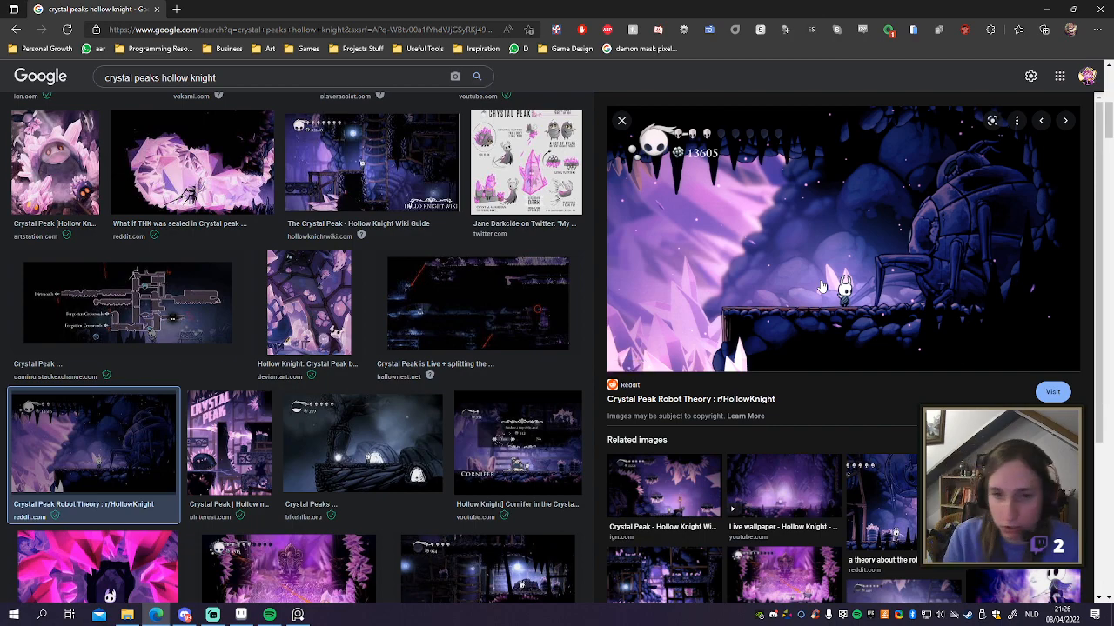
Step: Return to the CrystalPeaks1.aseprite canvas in Aseprite and rename the misspelled bottom layer as Sketch
left_click(242, 615)
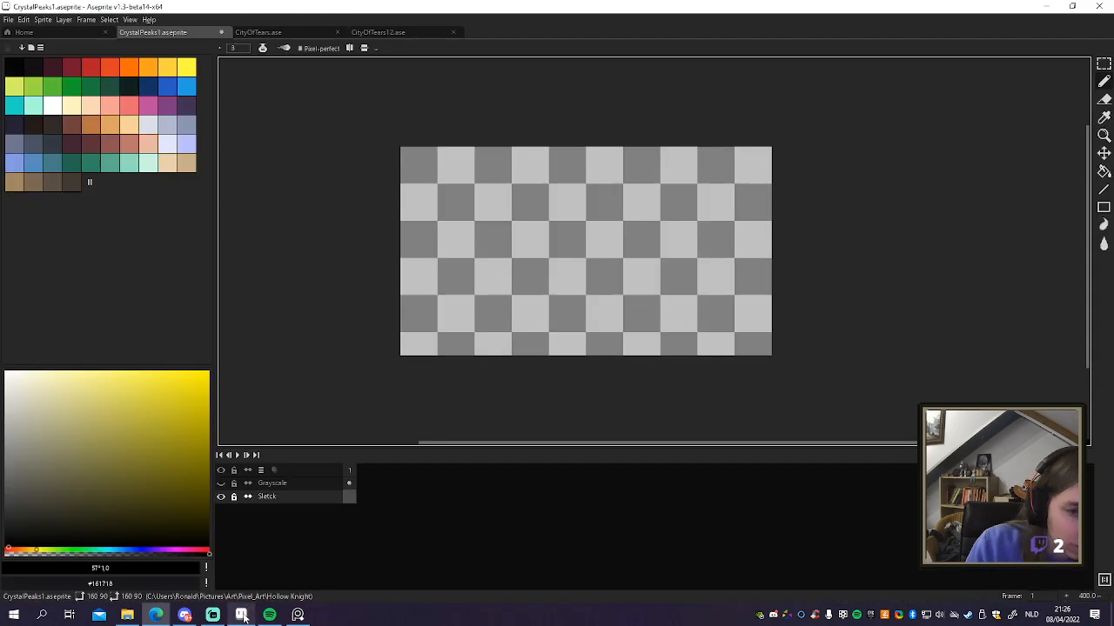
scroll(442, 349, "up", 1)
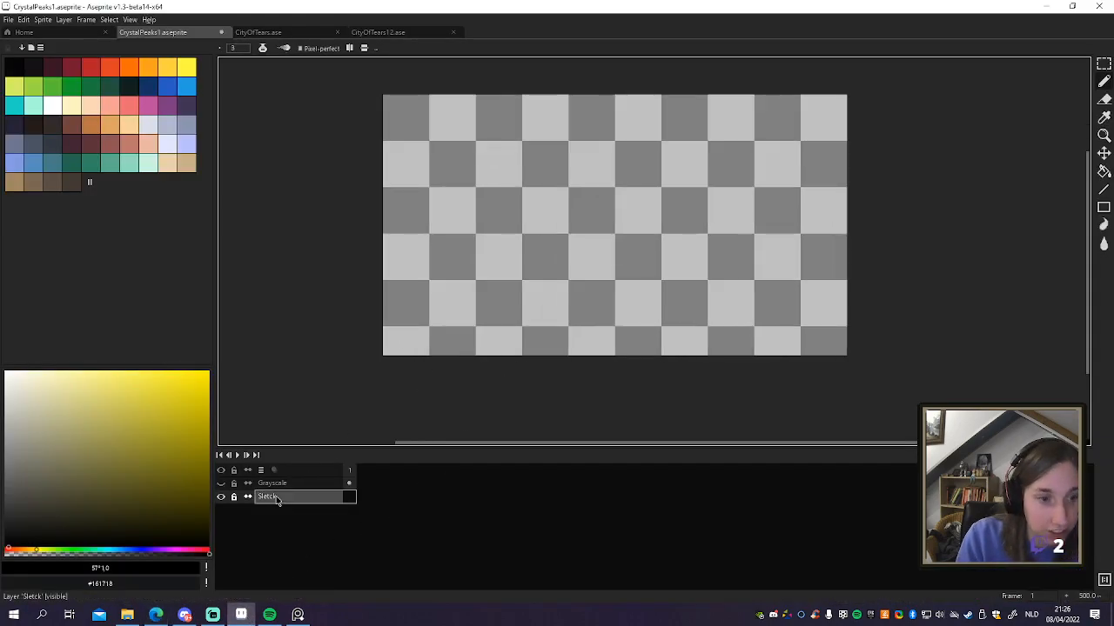
double_click(276, 503)
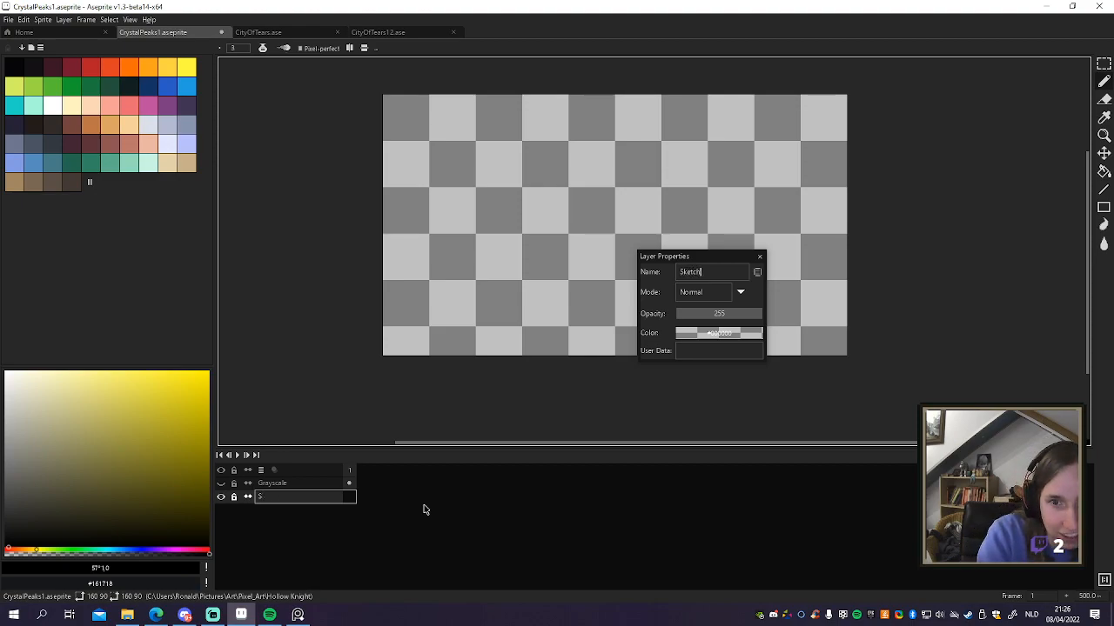
key("Return")
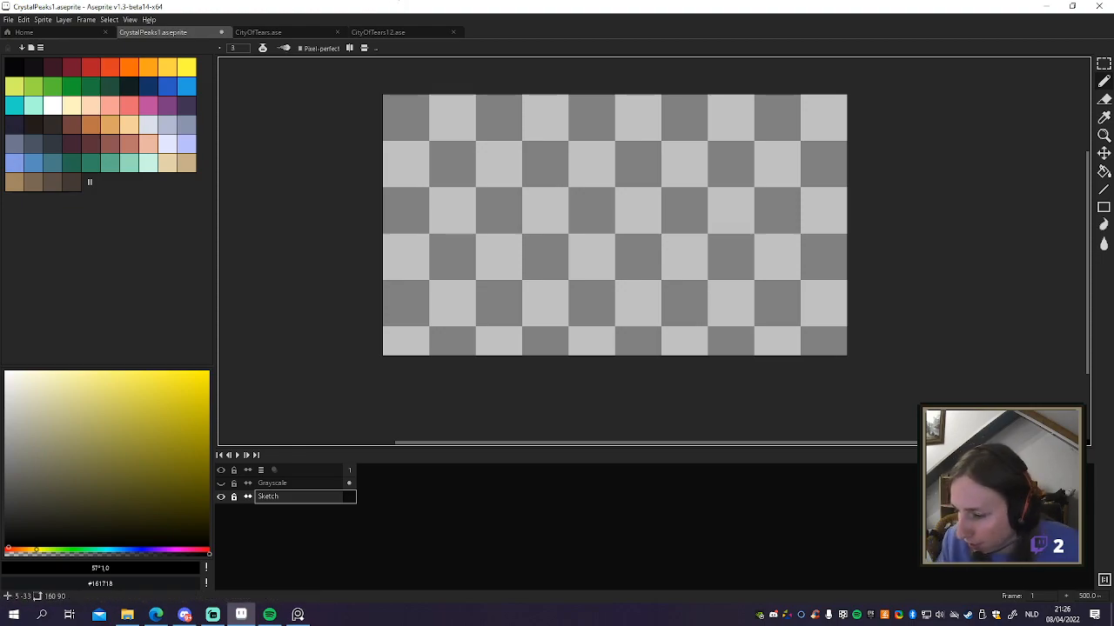
Step: Choose the near-black palette color and scribble a small blob near the canvas's lower-left corner, undoing the surplus strokes
left_click(33, 67)
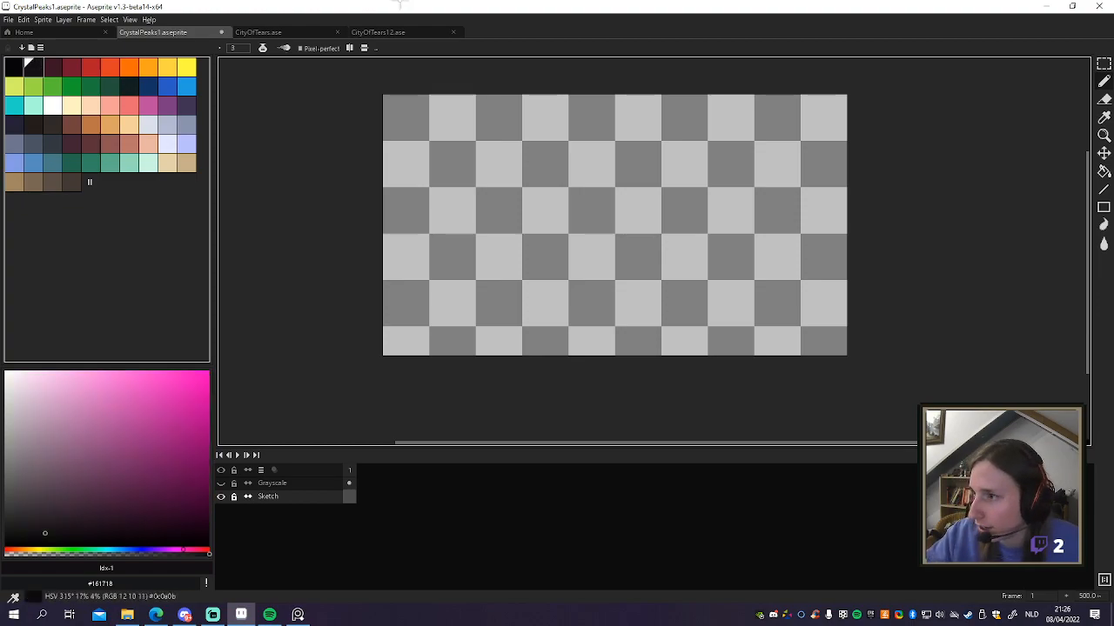
mouse_move(407, 332)
left_mouse_down()
mouse_move(421, 323)
mouse_move(414, 343)
left_mouse_up()
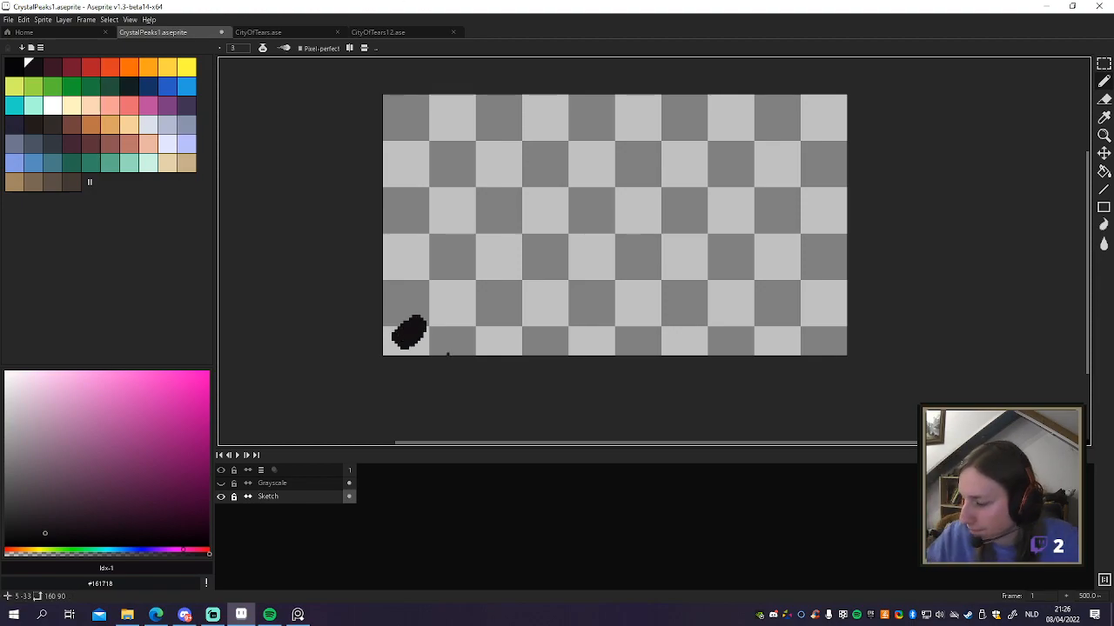
mouse_move(414, 339)
left_mouse_down()
mouse_move(425, 314)
mouse_move(419, 346)
left_mouse_up()
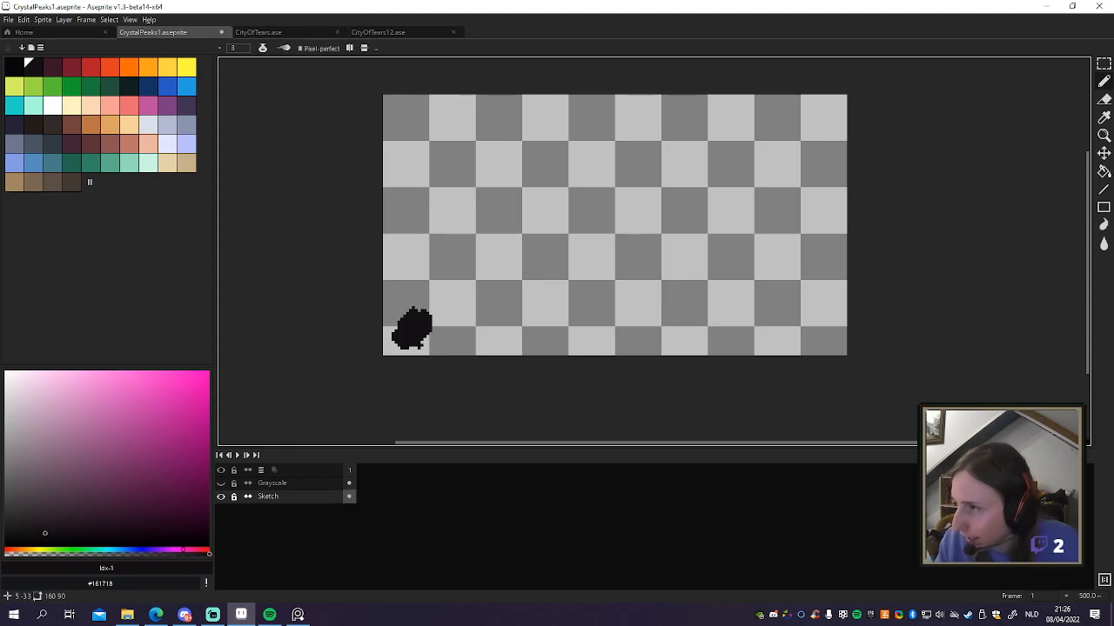
key("ctrl+z")
mouse_move(444, 352)
left_mouse_down()
mouse_move(462, 269)
mouse_move(469, 95)
mouse_move(473, 339)
mouse_move(459, 350)
left_mouse_up()
key("ctrl+z")
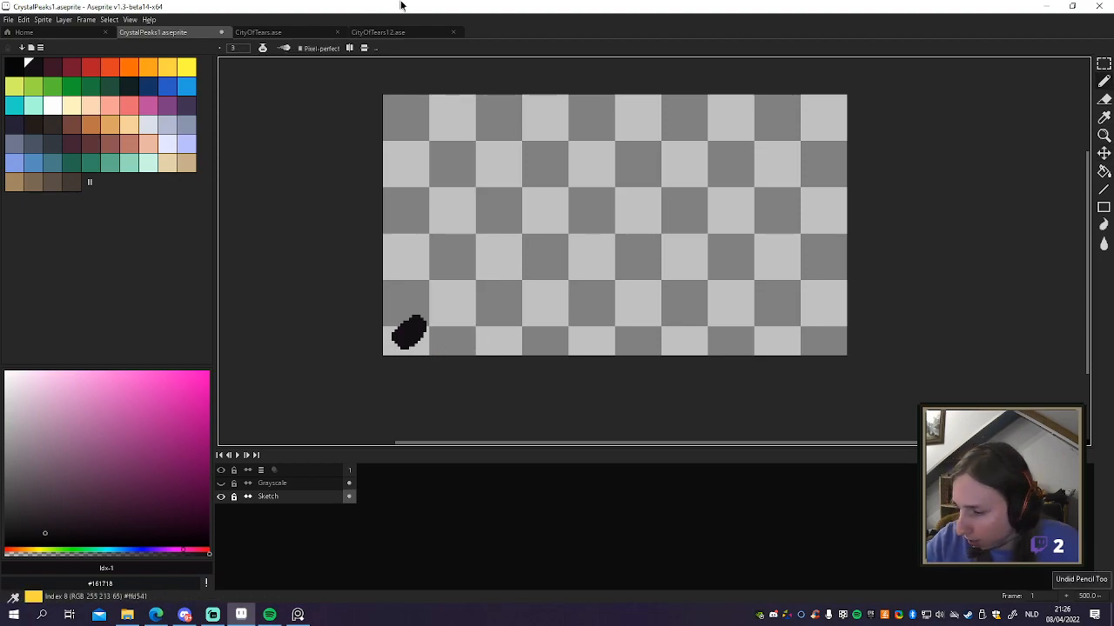
Step: Set the pencil size to 12 and block in the right half's near-black floor and tall pillar, undoing the stray stroke
left_click(234, 47)
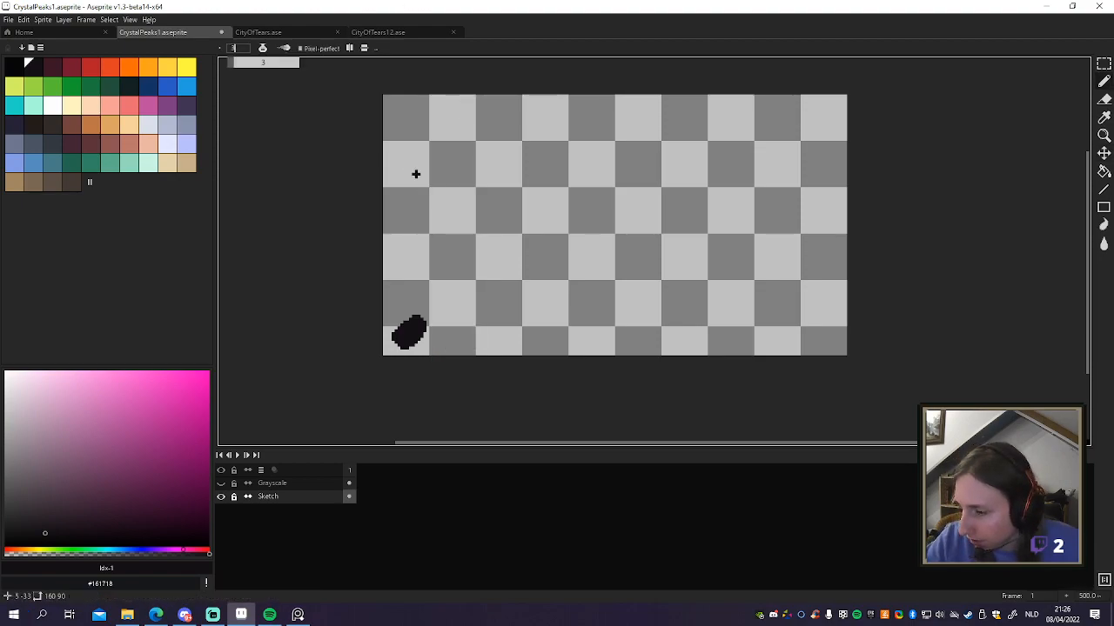
type("12")
left_click(443, 150)
left_click_drag(428, 273, 405, 352)
key("ctrl")
key("ctrl+z")
mouse_move(678, 350)
left_mouse_down()
mouse_move(831, 309)
mouse_move(796, 352)
left_mouse_up()
left_click_drag(754, 307, 777, 311)
mouse_move(755, 261)
left_mouse_down()
mouse_move(748, 148)
mouse_move(783, 312)
mouse_move(765, 337)
mouse_move(782, 271)
left_mouse_up()
Step: Paint the near-black floor on both sides of the center gap, the sloping left wall and the upper-left ceiling rock
key("space")
left_click_drag(686, 331, 622, 332)
mouse_move(410, 317)
left_mouse_down()
mouse_move(496, 341)
mouse_move(551, 340)
left_mouse_up()
mouse_move(428, 282)
left_mouse_down()
mouse_move(409, 257)
mouse_move(409, 228)
left_mouse_up()
mouse_move(413, 98)
left_mouse_down()
mouse_move(424, 106)
mouse_move(448, 87)
mouse_move(465, 92)
mouse_move(457, 64)
left_mouse_up()
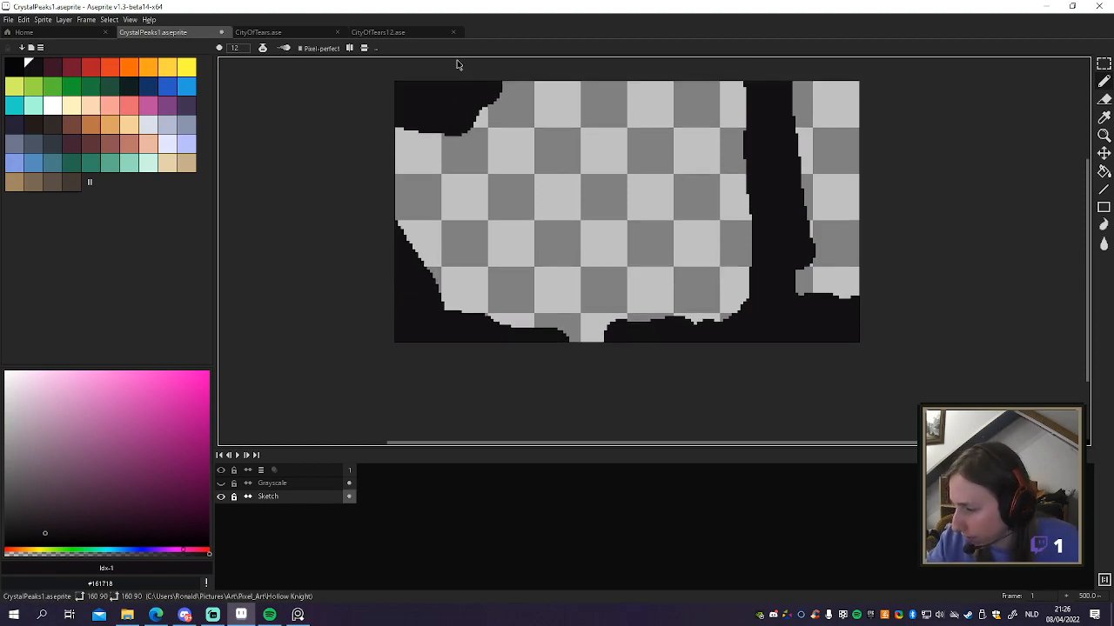
Step: Paint the near-black overhang and ceiling around the right pillar's top, and add a new layer above Sketch
left_click_drag(795, 113, 837, 99)
left_click_drag(723, 81, 744, 127)
left_click_drag(837, 99, 857, 91)
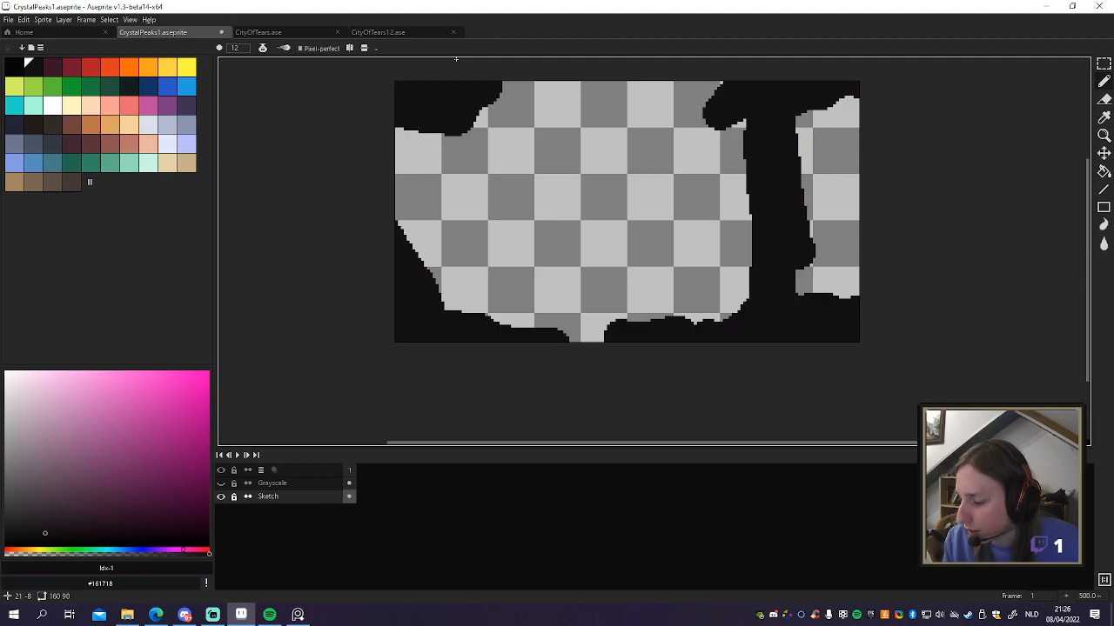
right_click(282, 502)
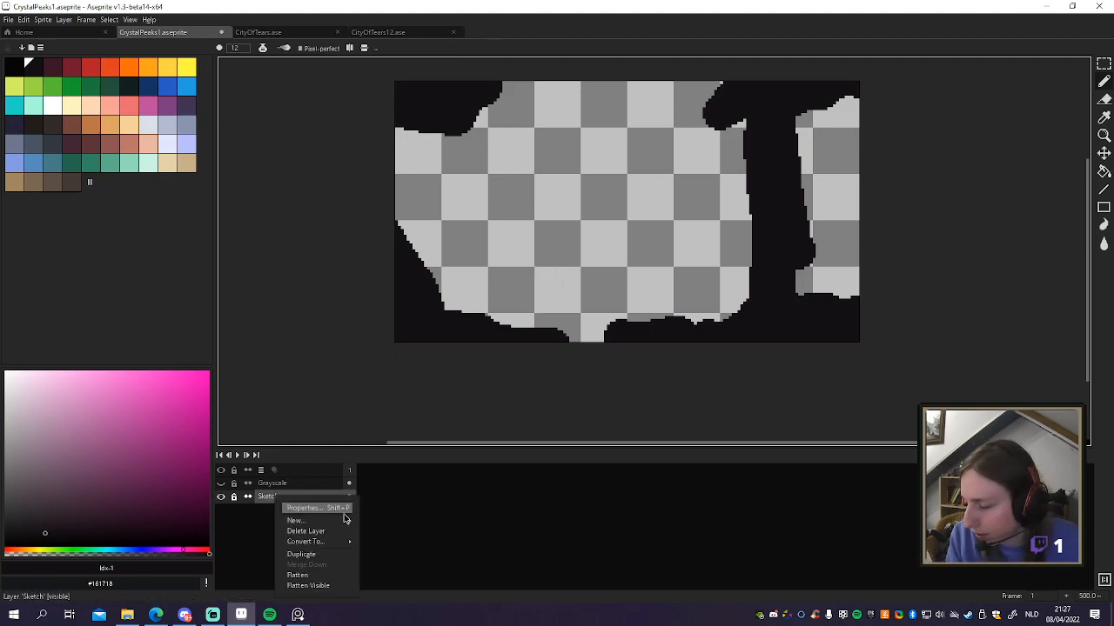
left_click(384, 525)
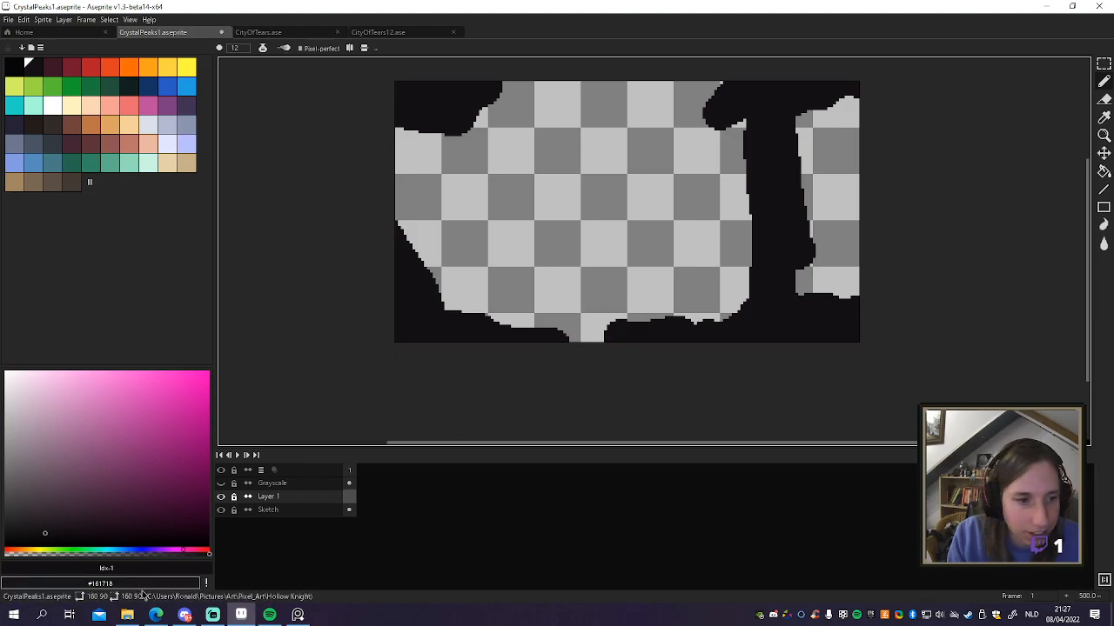
Step: Switch to Edge to study the Reddit "Crystal Peak Robot Theory" screenshot, and return to the canvas in Aseprite
mouse_move(159, 616)
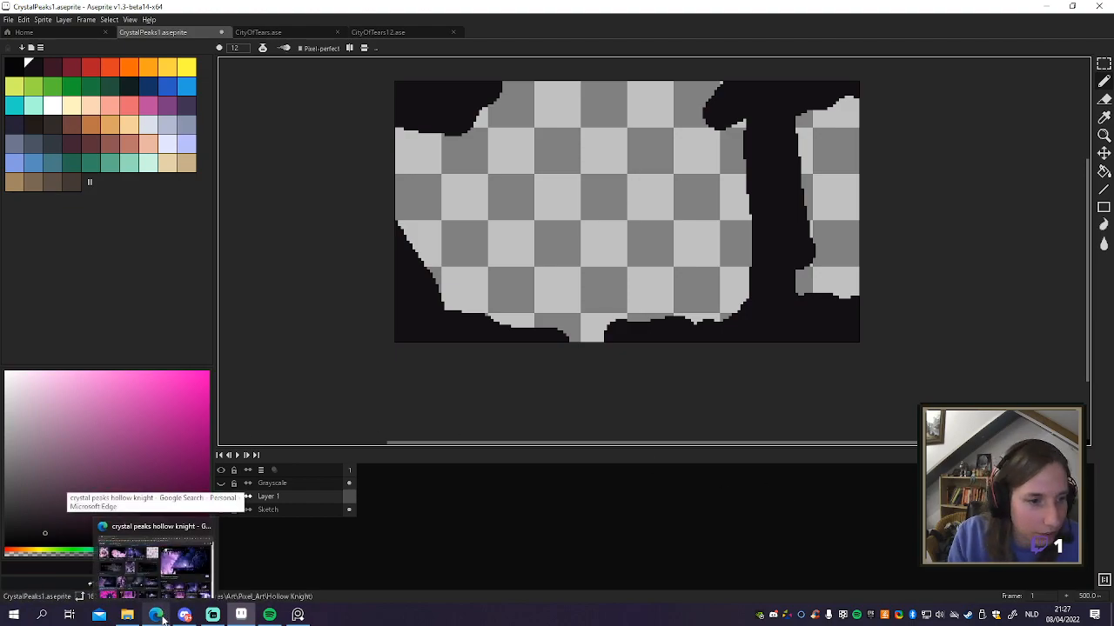
left_click(155, 552)
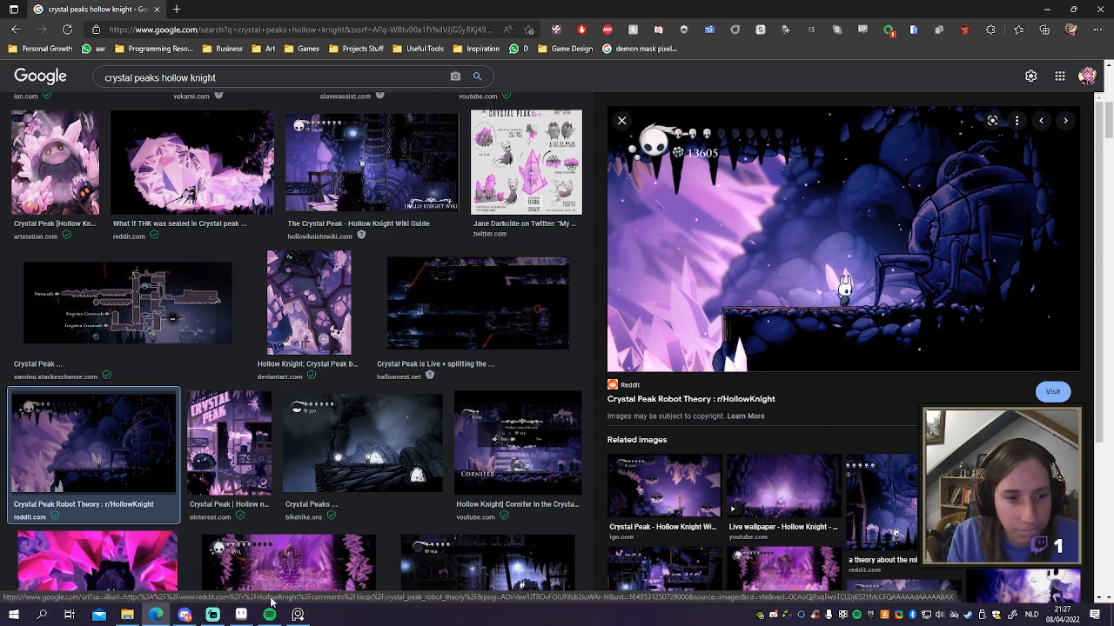
left_click(241, 614)
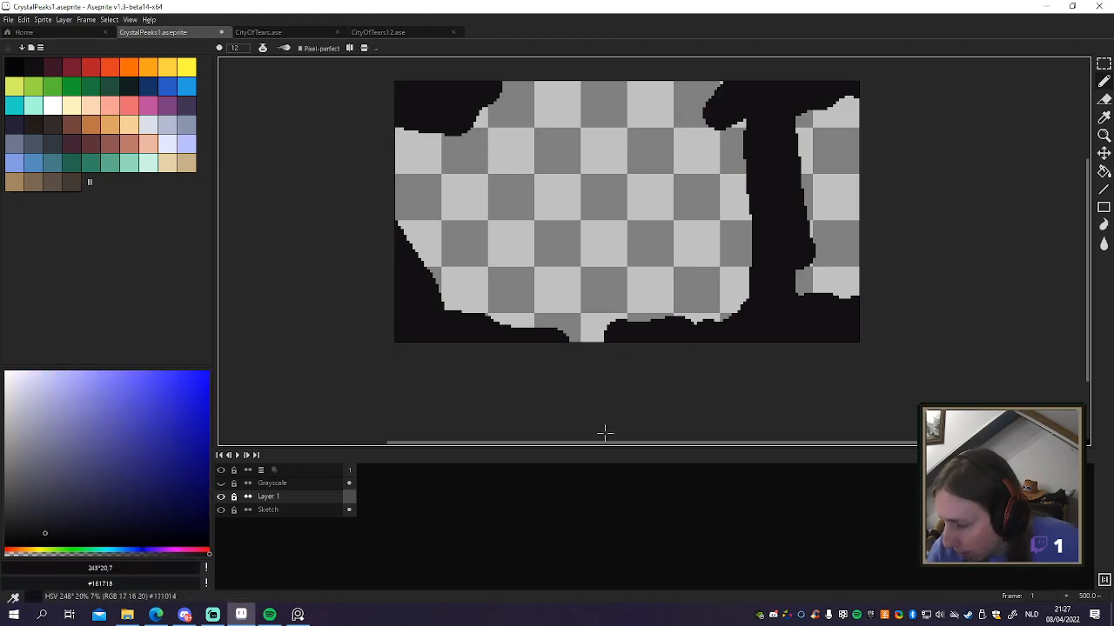
Step: Recolor the dark rock silhouettes with the bluish near-black #111014 using the Paint Bucket, undoing the fill made on Layer 1
key("g")
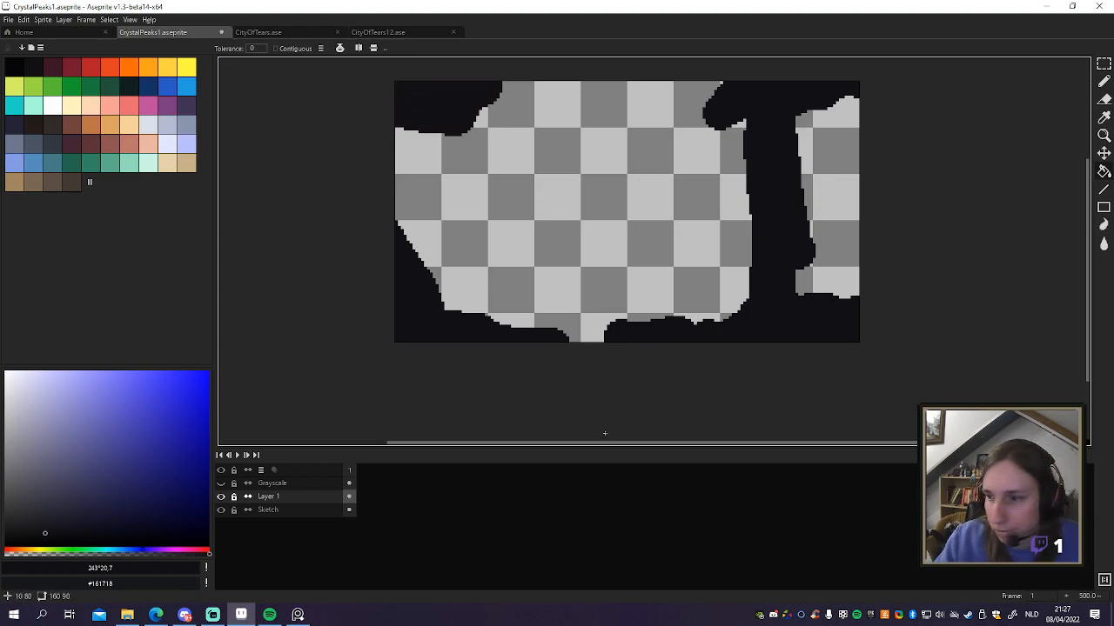
key("ctrl")
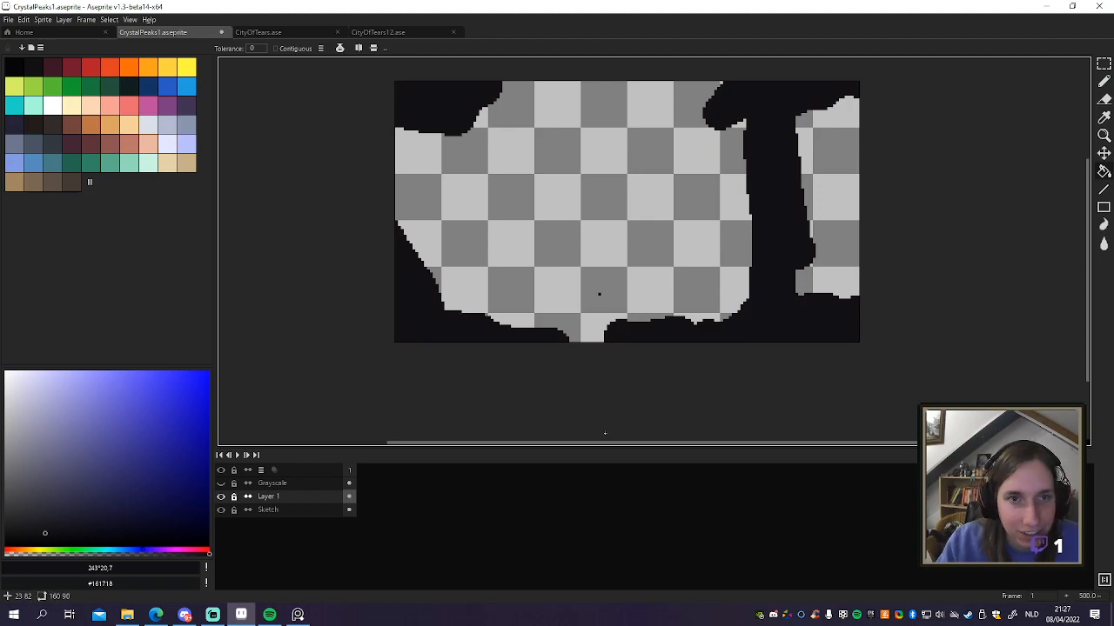
key("ctrl+z")
key("alt+Down")
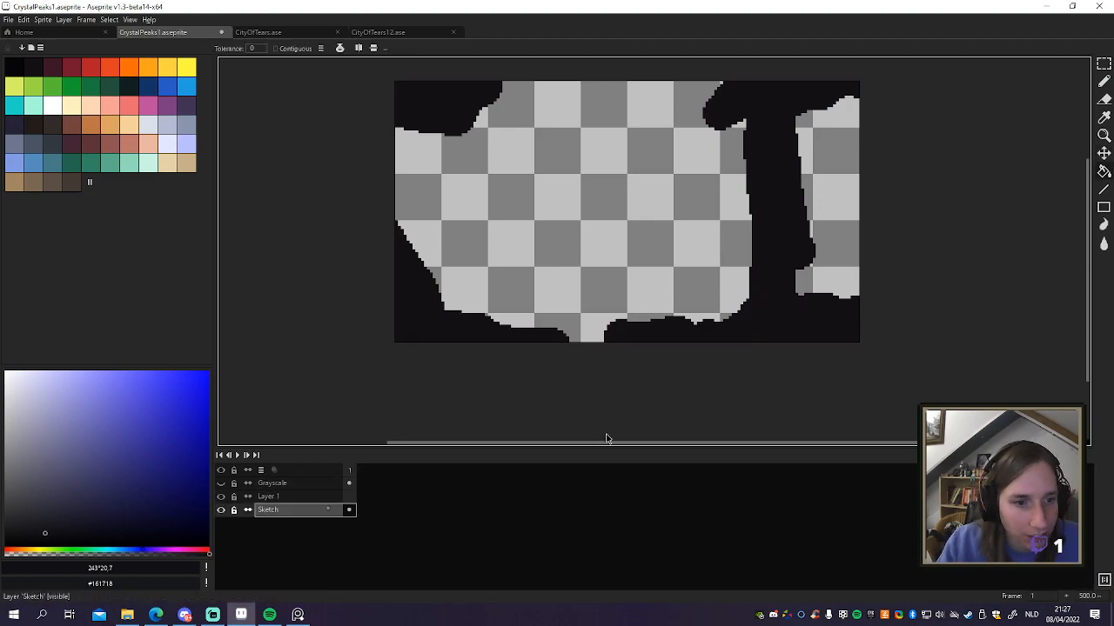
key("alt+Up")
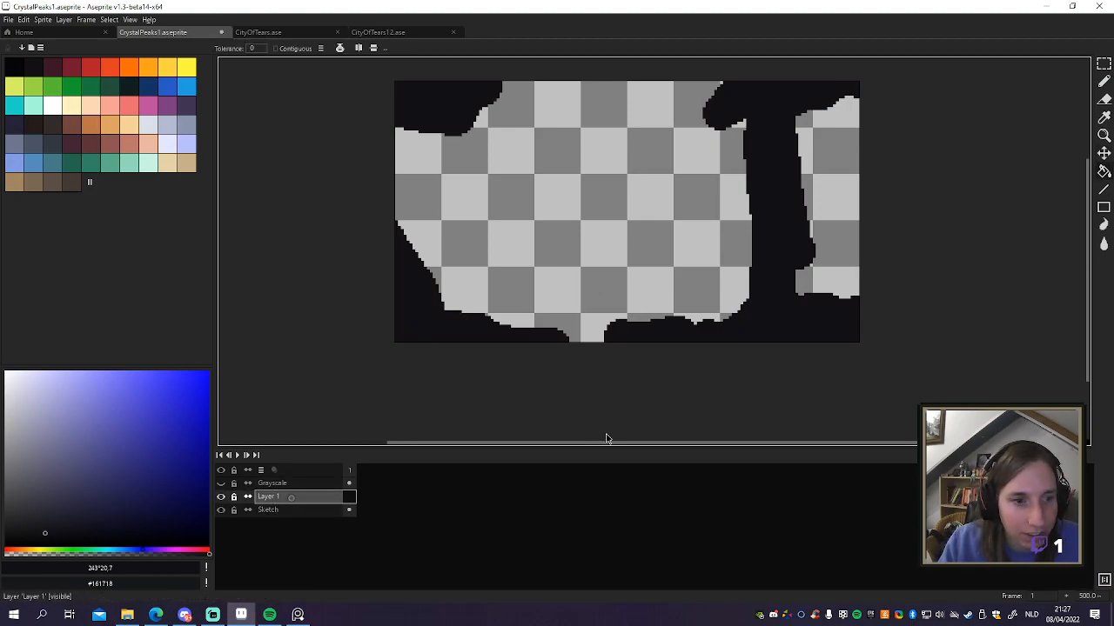
key("b")
left_click_drag(564, 294, 532, 327)
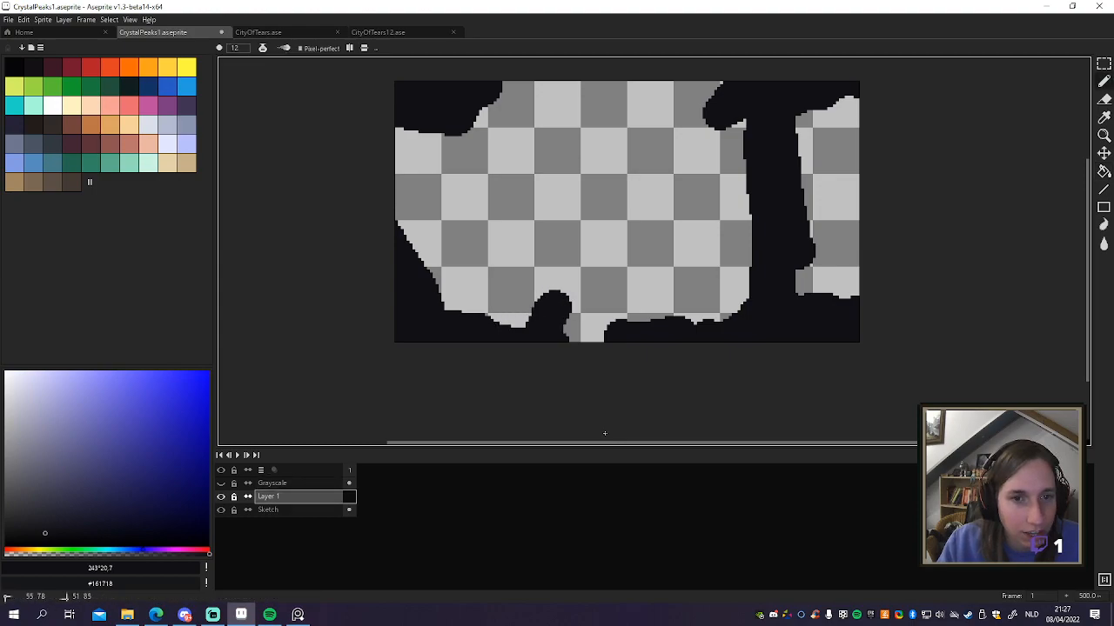
key("ctrl+z")
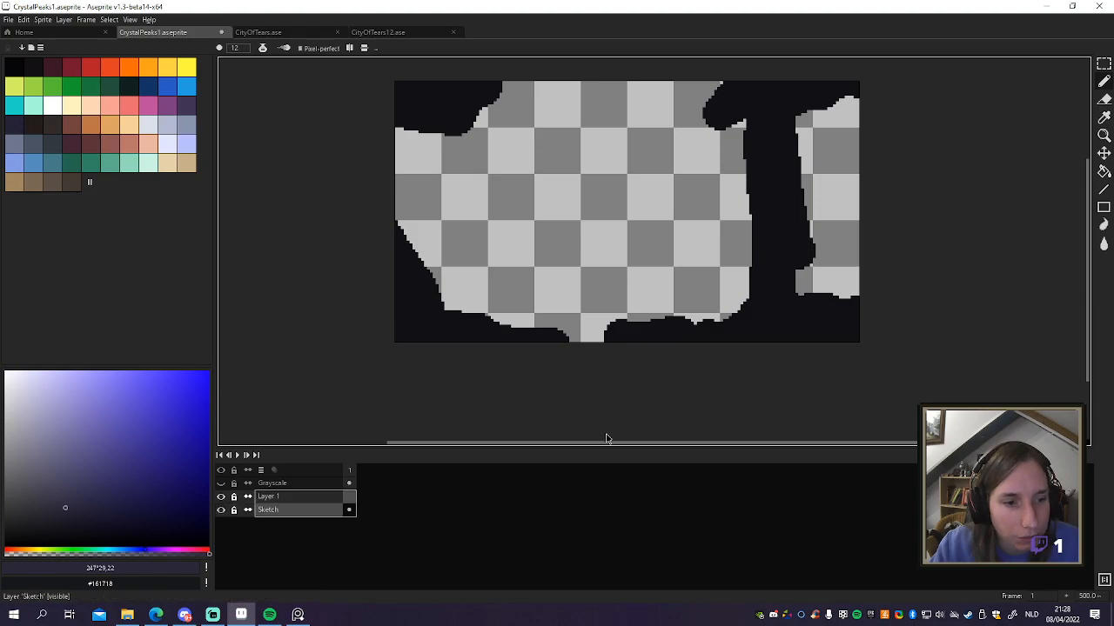
Step: Move Layer 1 below Sketch and paint dark purple (HSV 247, 29, 22) rock along the left wall, floor and right edge
left_click_drag(308, 503, 308, 514)
mouse_move(512, 322)
left_mouse_down()
mouse_move(436, 277)
mouse_move(407, 198)
mouse_move(407, 131)
left_mouse_up()
mouse_move(594, 335)
left_mouse_down()
mouse_move(713, 305)
mouse_move(750, 276)
left_mouse_up()
mouse_move(801, 291)
left_mouse_down()
mouse_move(840, 254)
mouse_move(850, 185)
mouse_move(831, 118)
mouse_move(854, 152)
left_mouse_up()
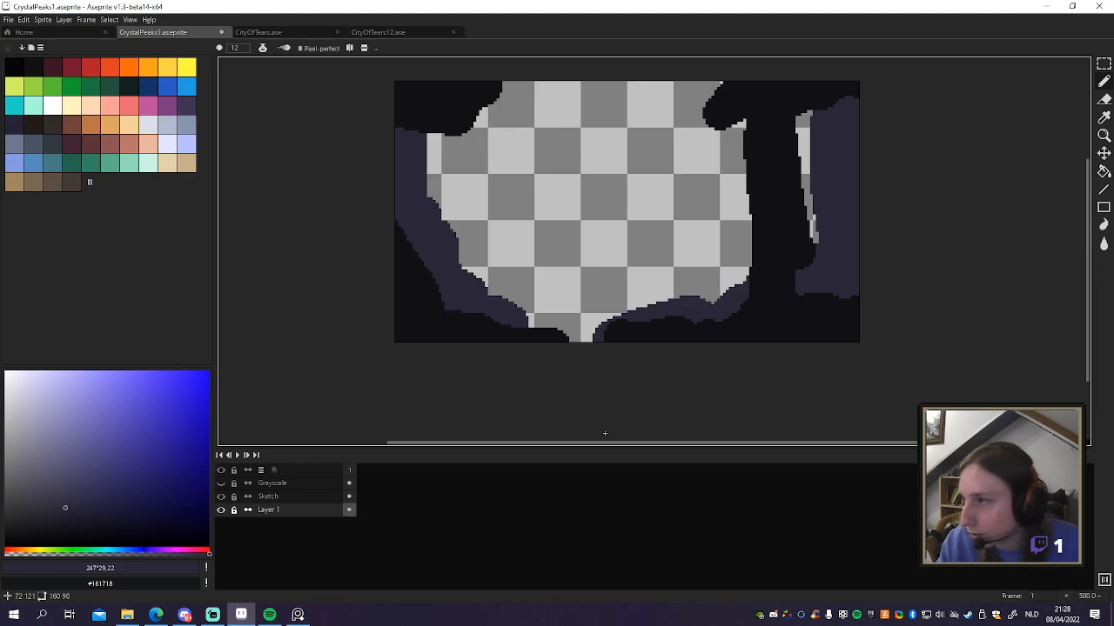
Step: Extend the dark purple rock along both upper overhangs, and fill the gaps beside the right pillar and in the floor
left_click_drag(431, 163, 513, 83)
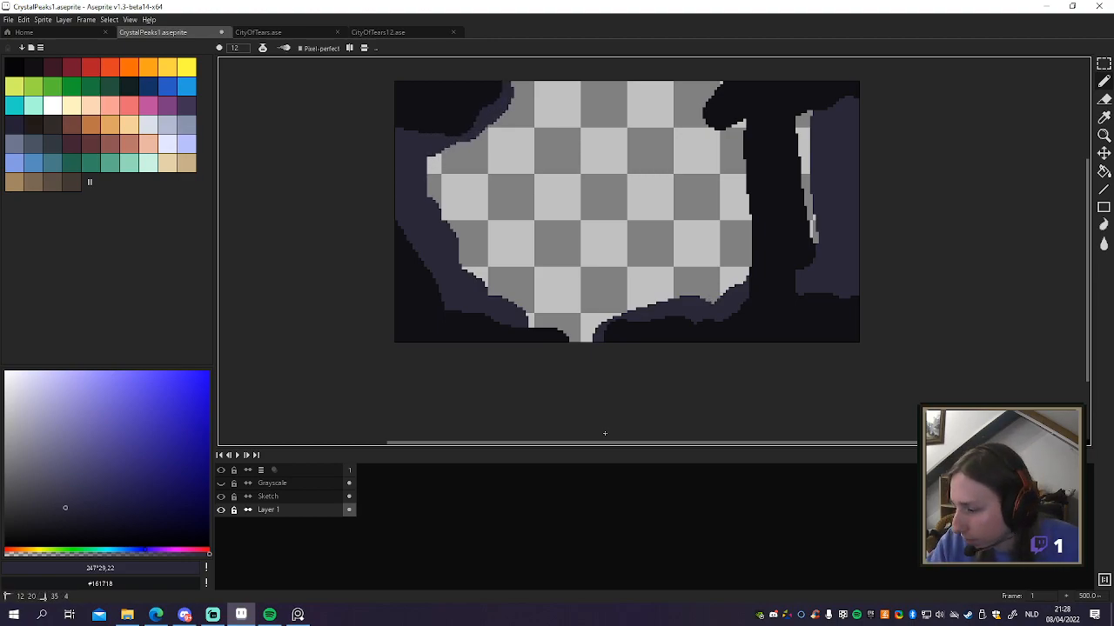
left_click(808, 118)
left_click_drag(724, 86, 708, 93)
left_click_drag(802, 132, 805, 157)
left_click_drag(742, 123, 732, 131)
left_click_drag(805, 161, 811, 245)
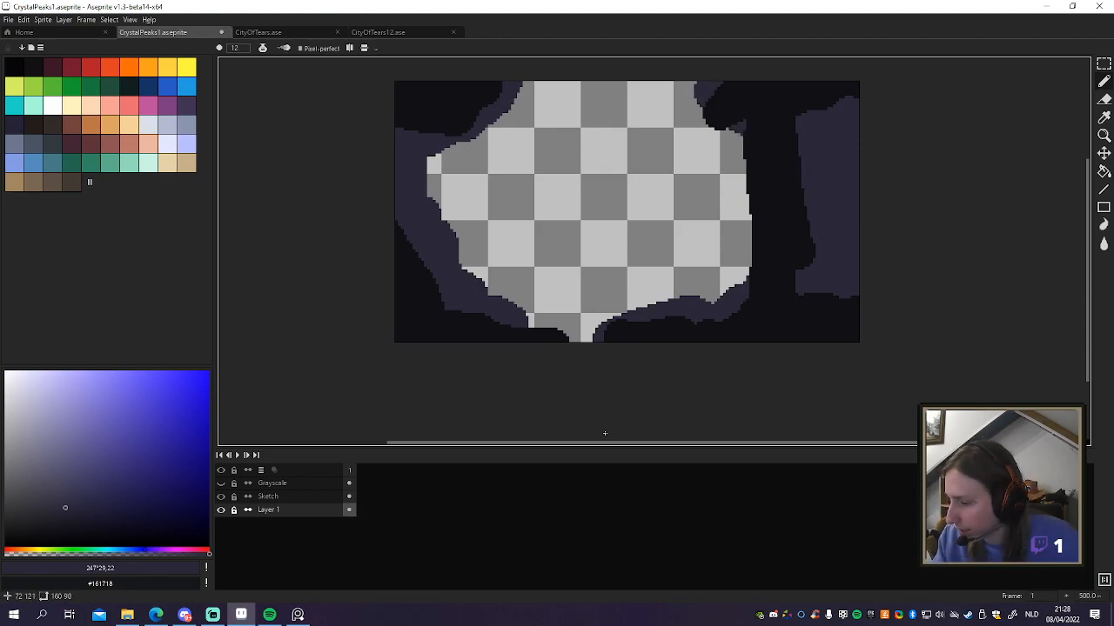
mouse_move(570, 339)
left_mouse_down()
mouse_move(600, 322)
mouse_move(496, 296)
mouse_move(579, 331)
left_mouse_up()
Step: Set the eraser size to 5 and erase the dark purple along the floor on Layer 1 between the side walls
key("e")
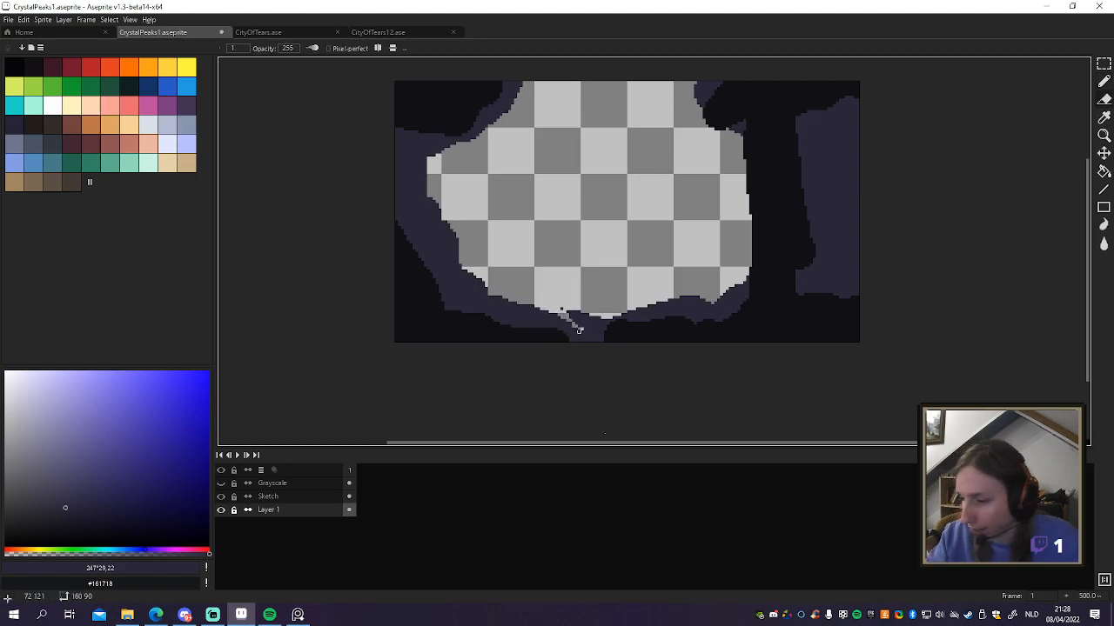
left_click(233, 48)
type("3")
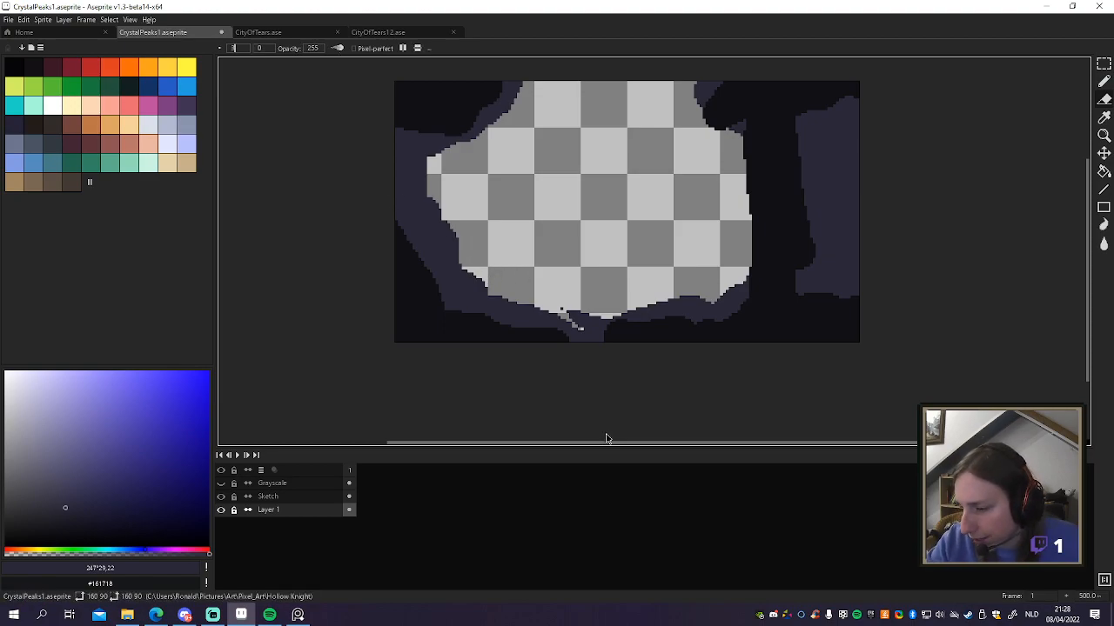
mouse_move(535, 277)
left_mouse_down()
mouse_move(566, 333)
mouse_move(596, 294)
mouse_move(582, 294)
mouse_move(668, 303)
mouse_move(595, 331)
mouse_move(631, 347)
mouse_move(707, 311)
mouse_move(651, 329)
left_mouse_up()
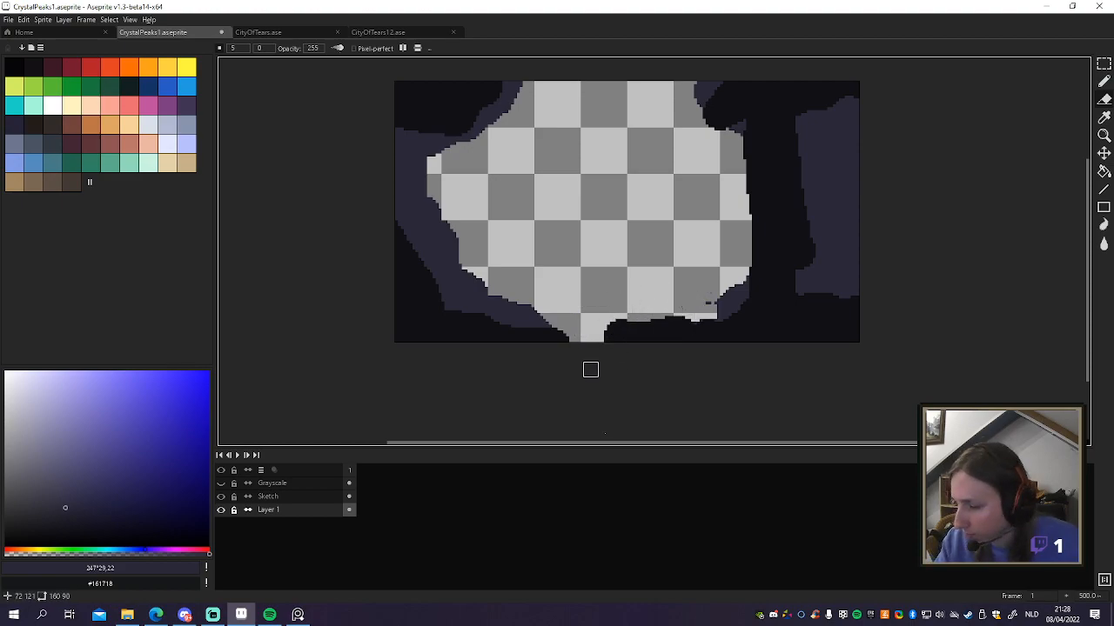
mouse_move(499, 267)
left_mouse_down()
mouse_move(509, 303)
mouse_move(573, 361)
mouse_move(619, 300)
mouse_move(609, 358)
left_mouse_up()
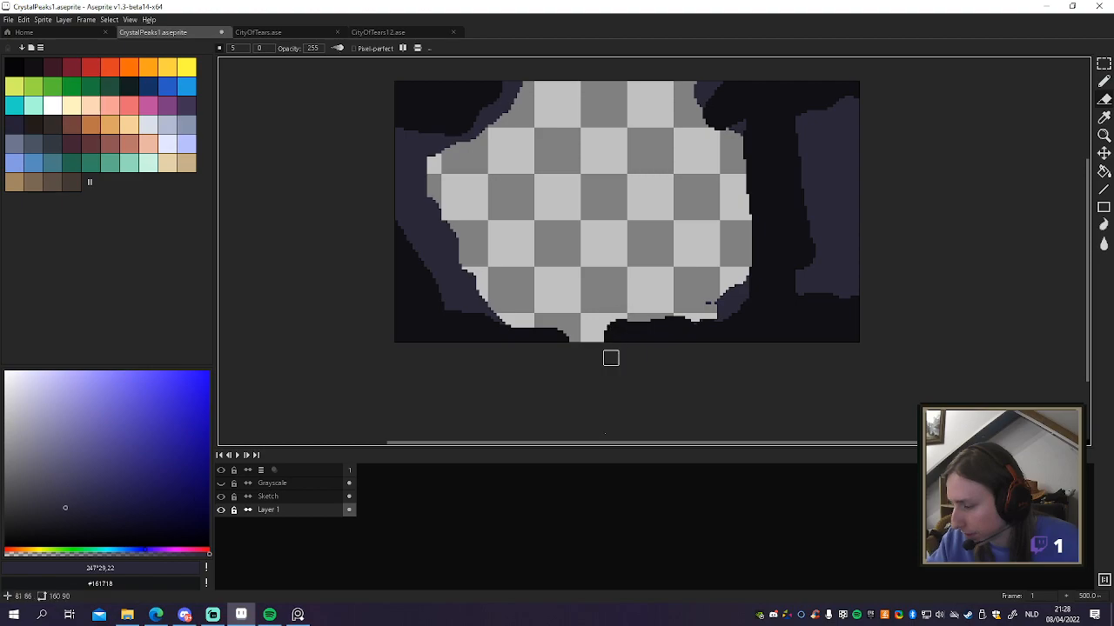
mouse_move(708, 296)
left_mouse_down()
mouse_move(705, 311)
mouse_move(730, 303)
left_mouse_up()
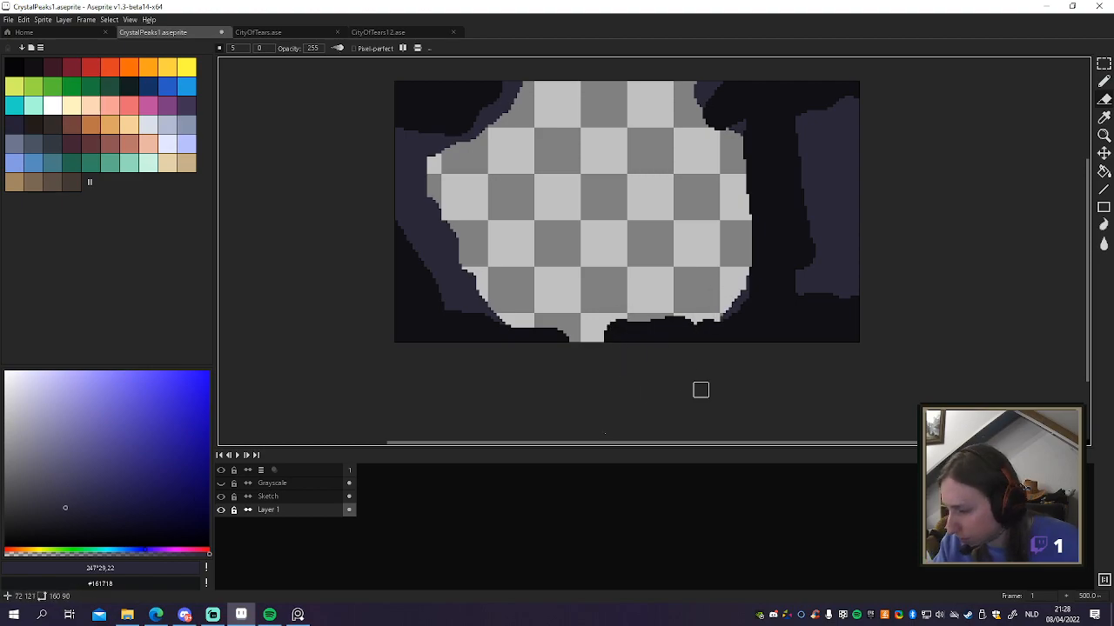
Step: Widen the center gap in the floor by erasing the near-black rock on both of its sides on the Sketch layer
left_click(298, 495)
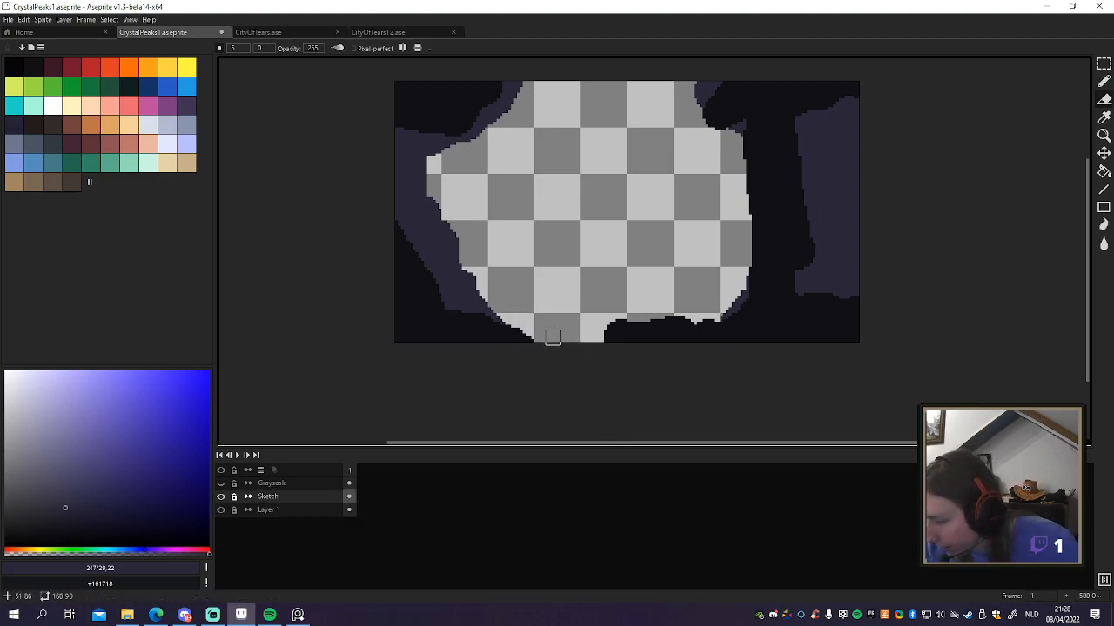
key("ctrl+z")
mouse_move(534, 322)
left_mouse_down()
mouse_move(567, 352)
mouse_move(613, 338)
mouse_move(613, 324)
mouse_move(576, 358)
mouse_move(640, 344)
mouse_move(682, 298)
mouse_move(683, 315)
mouse_move(599, 352)
left_mouse_up()
mouse_move(661, 301)
left_mouse_down()
mouse_move(671, 355)
mouse_move(654, 355)
mouse_move(671, 332)
mouse_move(617, 332)
mouse_move(613, 347)
mouse_move(670, 320)
mouse_move(652, 355)
left_mouse_up()
Step: Create a new layer directly above the Sketch layer
left_click(304, 484)
left_click(317, 510)
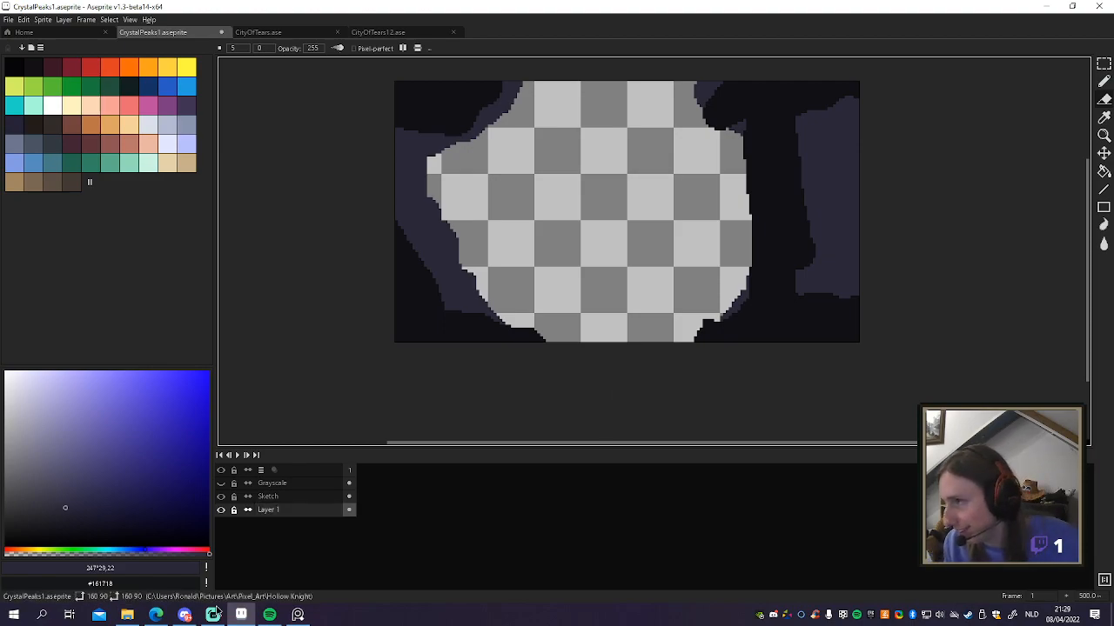
key("b")
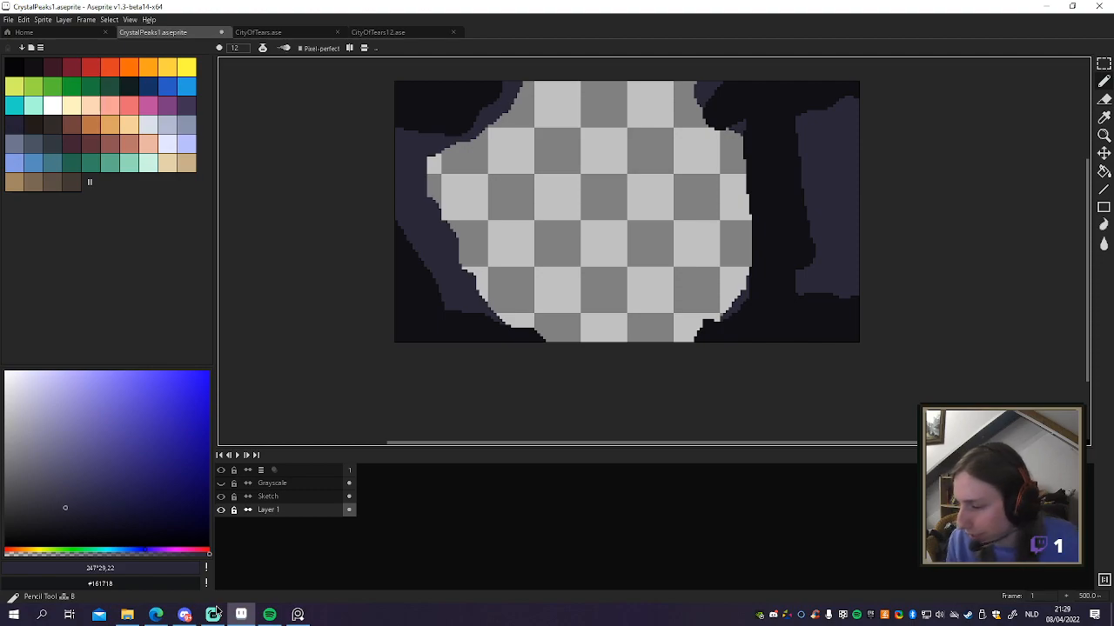
key("l")
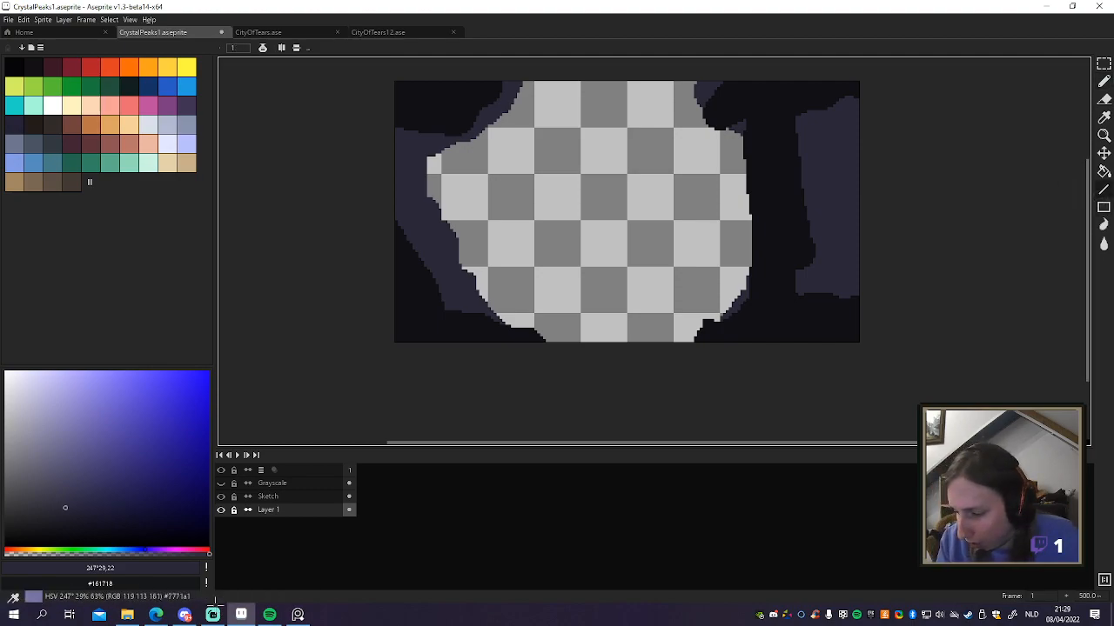
left_click(32, 412)
left_click_drag(296, 510, 296, 496)
left_click(277, 496)
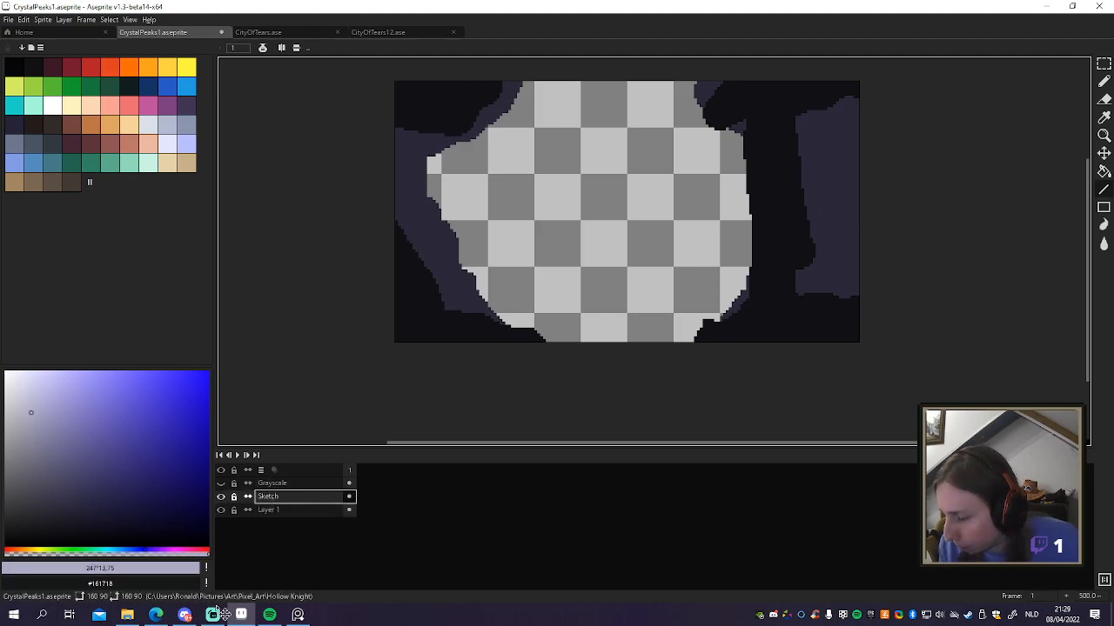
right_click(283, 501)
mouse_move(318, 522)
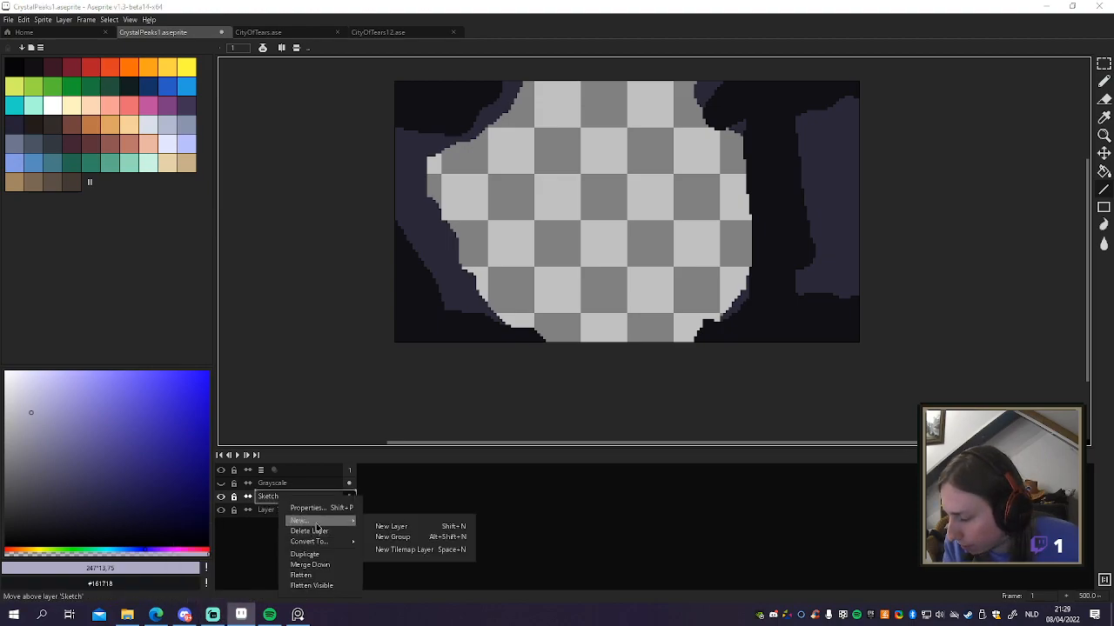
left_click(413, 529)
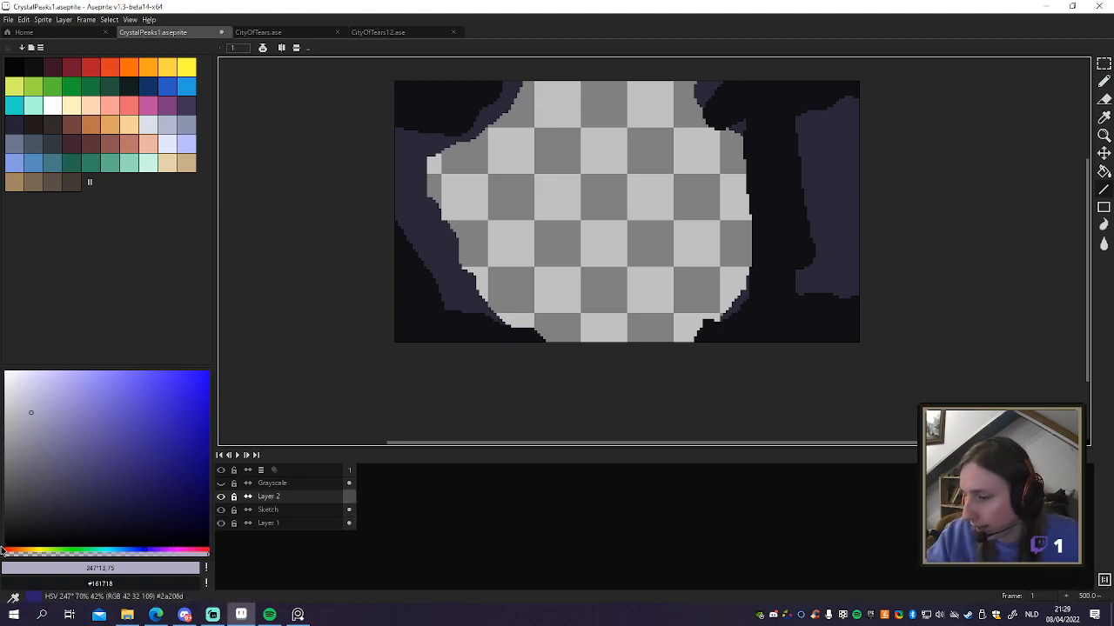
Step: Draw two pale lavender (HSV 247, 8, 85) horizontal lines across the whole canvas at about one third and two thirds of its height
key("l")
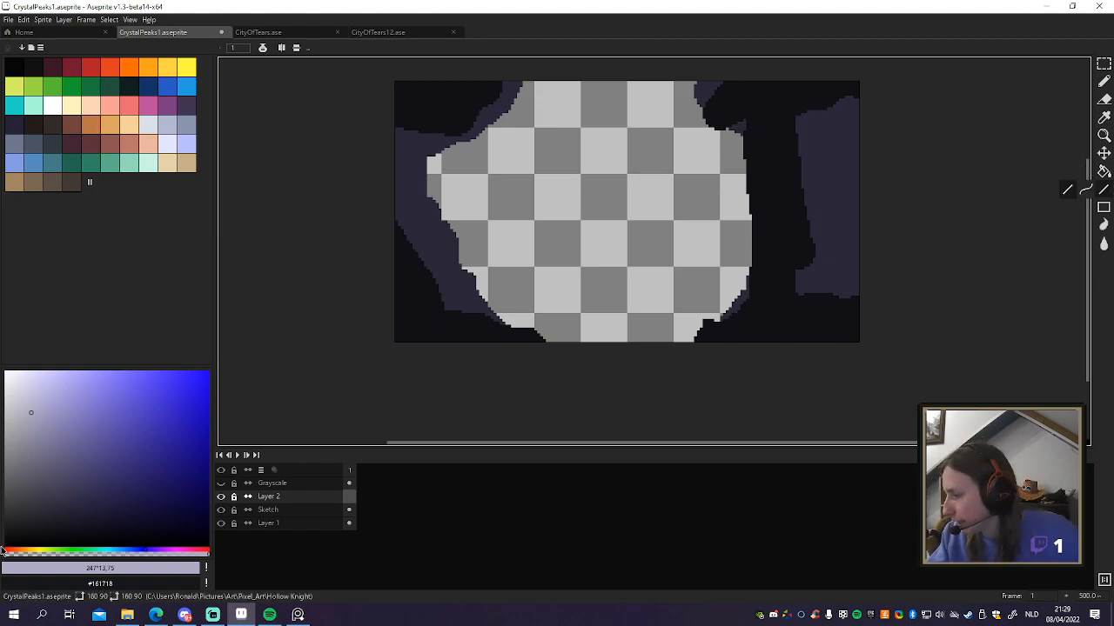
left_click(22, 395)
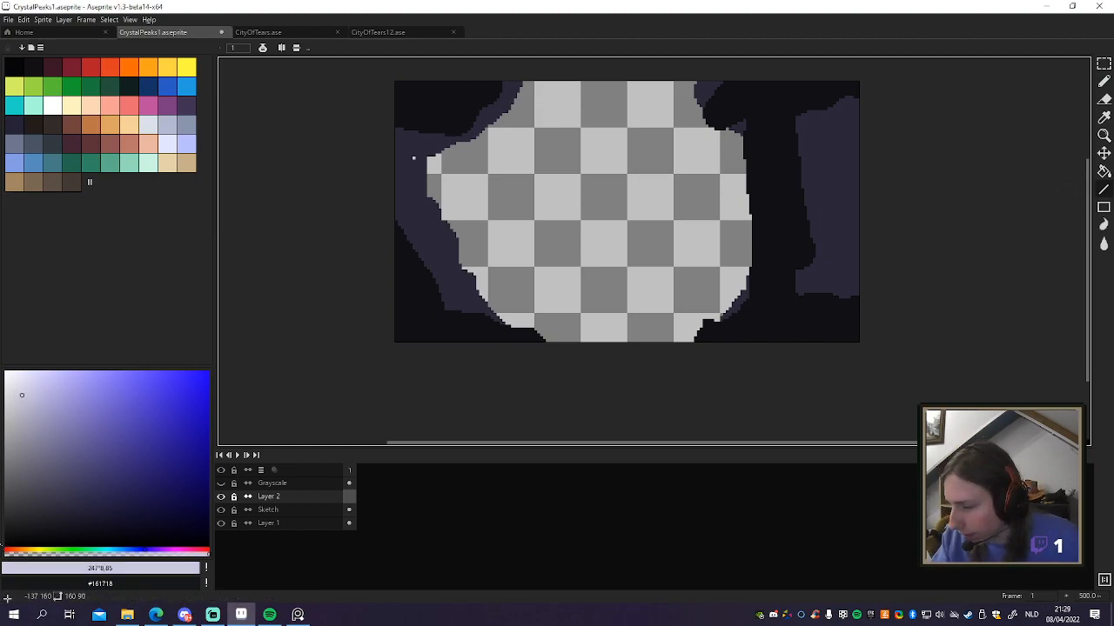
left_click_drag(392, 166, 861, 166)
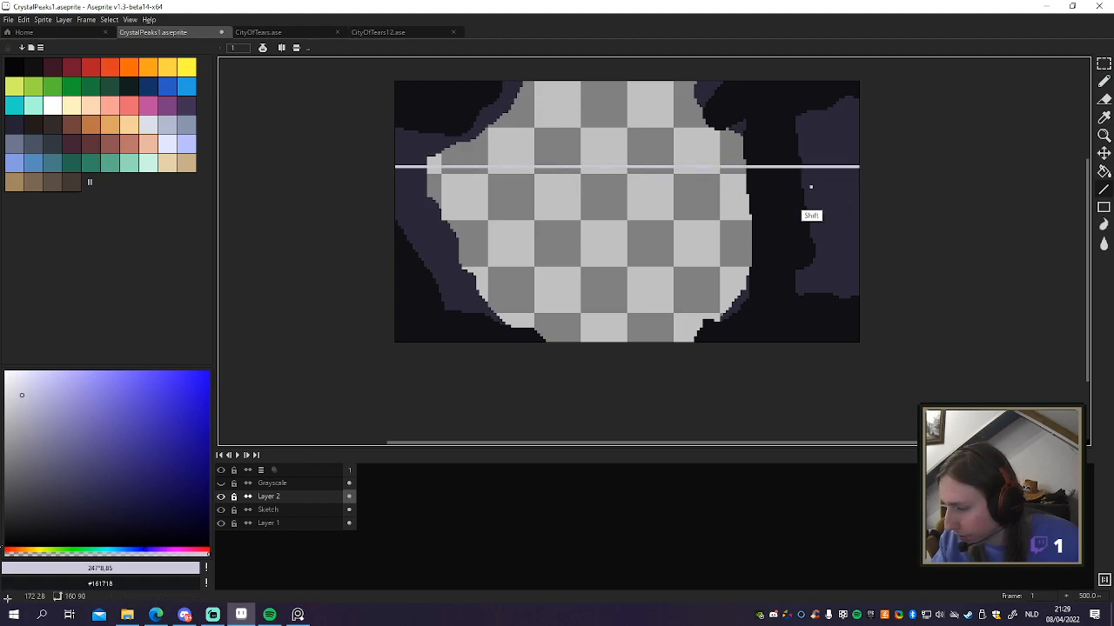
left_click_drag(393, 262, 861, 262)
Step: Draw two vertical lines over the canvas height at about one third and two thirds of its width, completing the rule-of-thirds grid
left_click_drag(733, 80, 732, 426)
key("ctrl+z")
left_click_drag(710, 63, 689, 391)
left_click_drag(556, 63, 549, 148)
left_click_drag(548, 205, 549, 444)
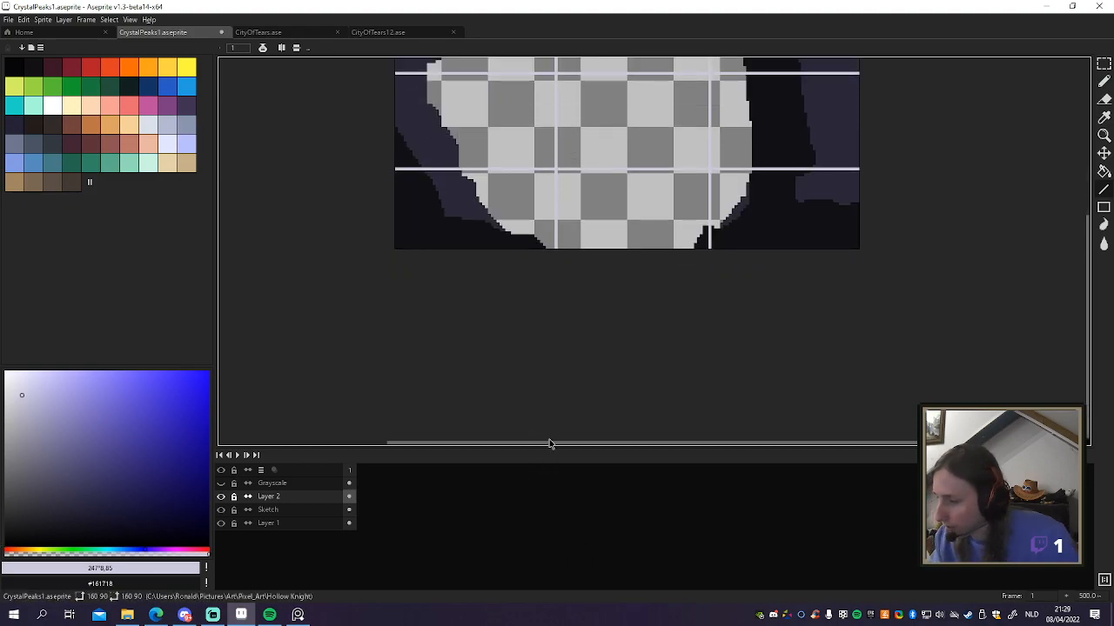
Step: Set the pencil size to 1 and draw a small circle around each of the four grid intersections on Layer 2
key("space")
left_click_drag(748, 209, 778, 348)
left_click_drag(744, 284, 709, 306)
key("space")
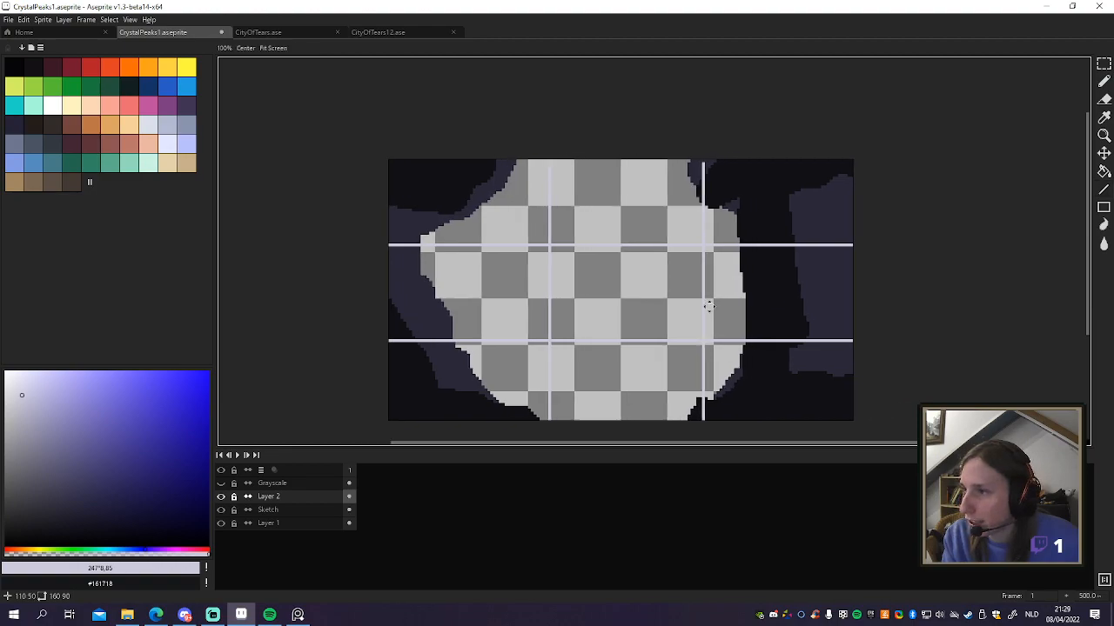
scroll(685, 260, "up", 2)
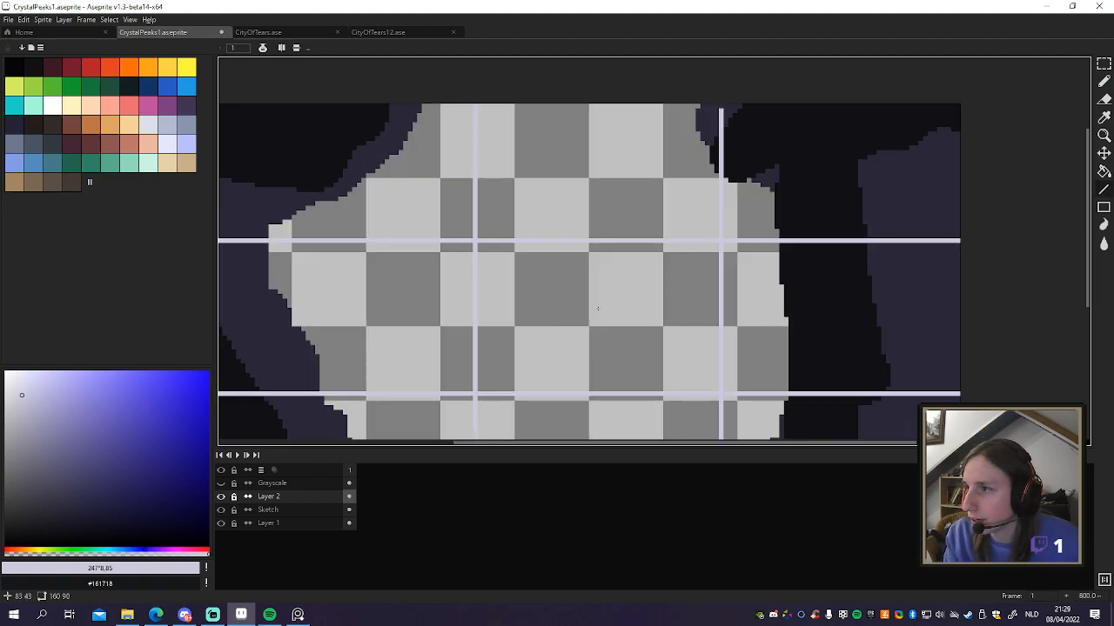
key("space")
left_click_drag(539, 329, 708, 199)
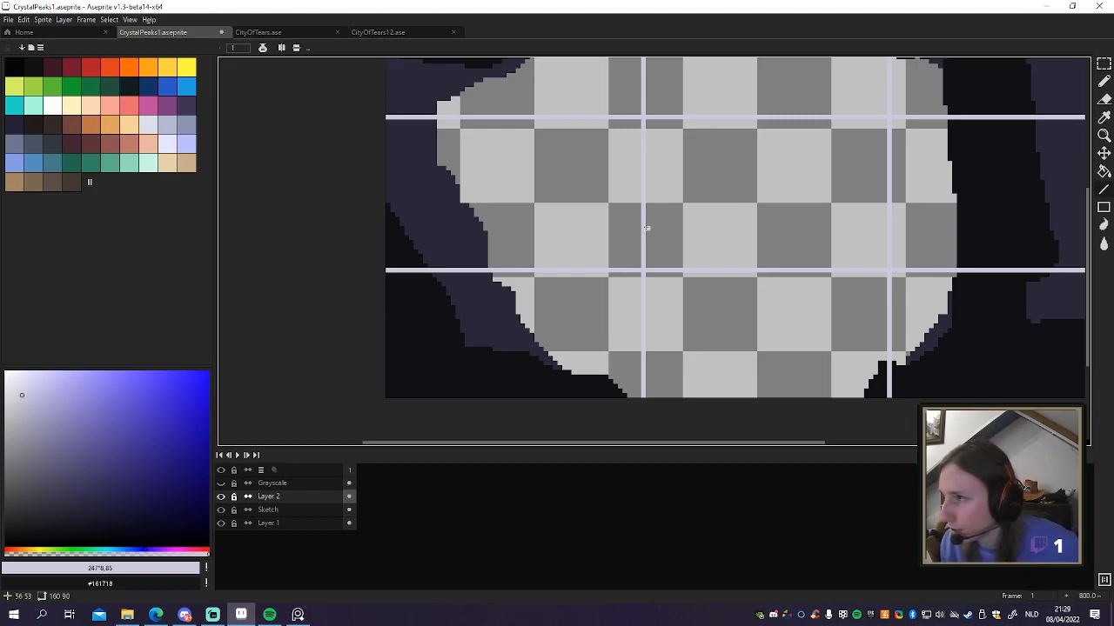
key("b")
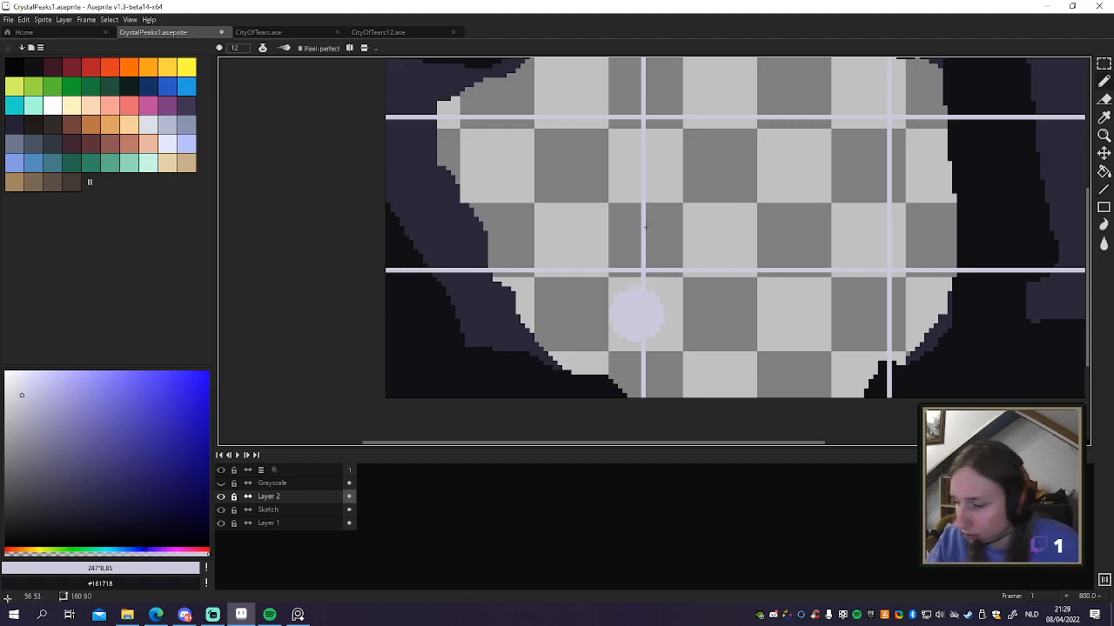
left_click(234, 48)
type("1")
mouse_move(628, 293)
left_mouse_down()
mouse_move(662, 252)
mouse_move(633, 296)
left_mouse_up()
left_click_drag(640, 140, 649, 144)
key("space")
mouse_move(847, 130)
left_mouse_down()
mouse_move(801, 140)
mouse_move(825, 146)
left_mouse_up()
left_click_drag(849, 299, 813, 288)
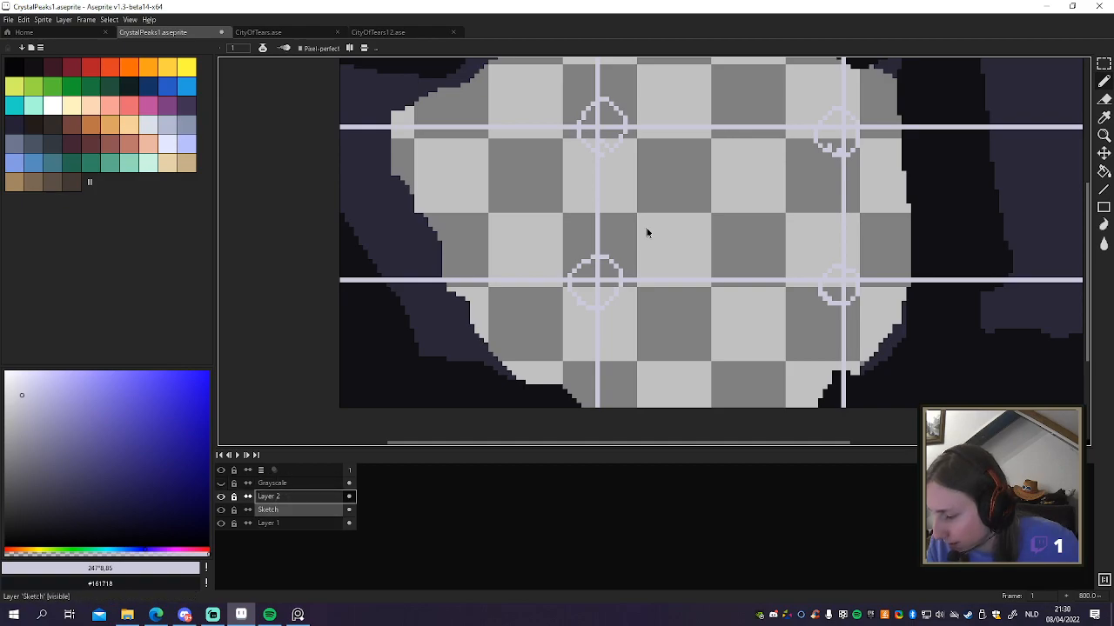
Step: Create another new layer and move it below Layer 1, to the bottom of the layer stack
left_click(297, 509)
left_click(296, 523)
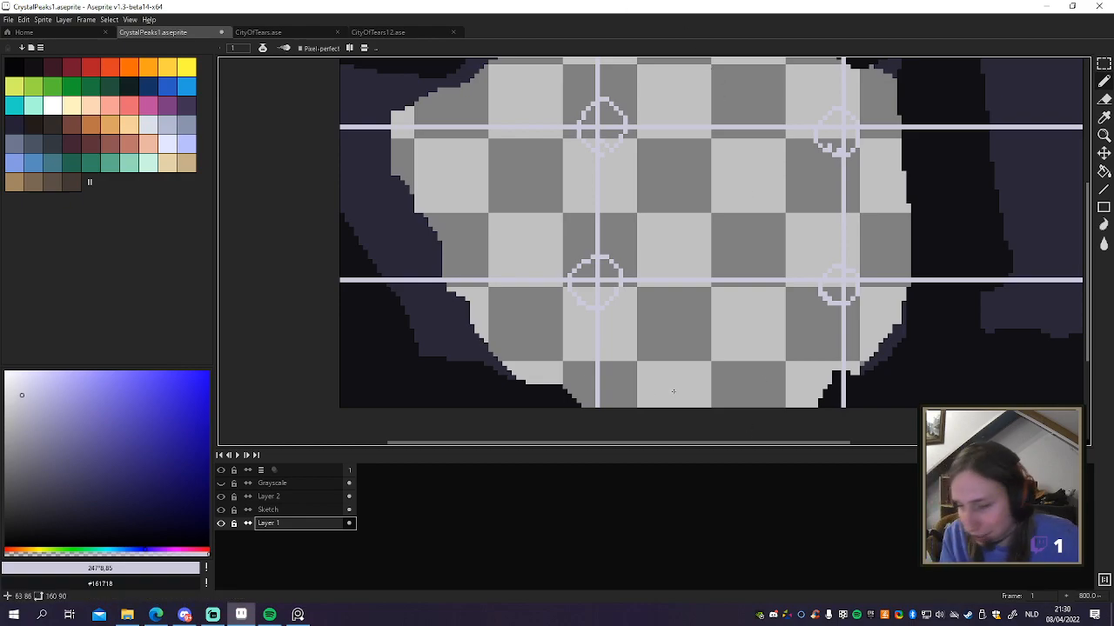
right_click(290, 519)
left_click(277, 528)
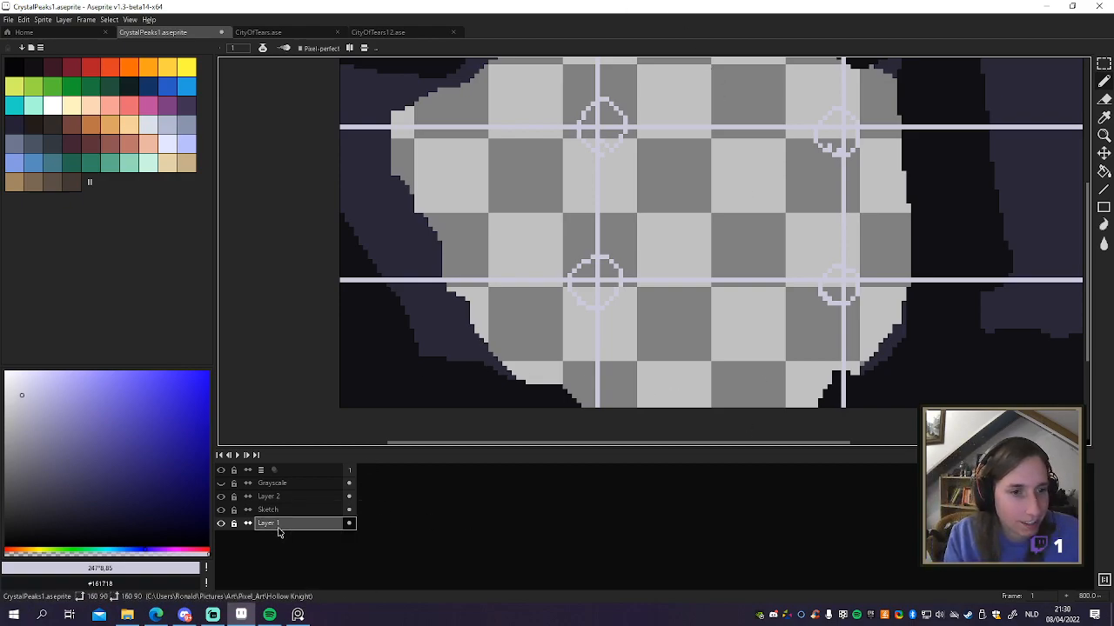
right_click(277, 528)
mouse_move(308, 528)
left_click(387, 530)
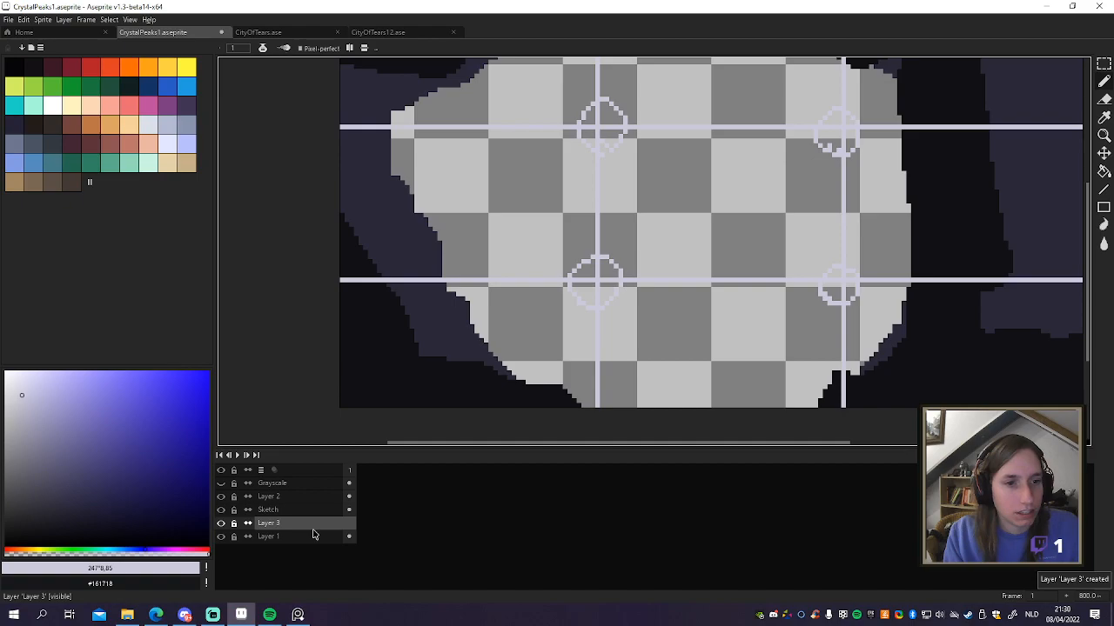
left_click_drag(317, 526, 319, 547)
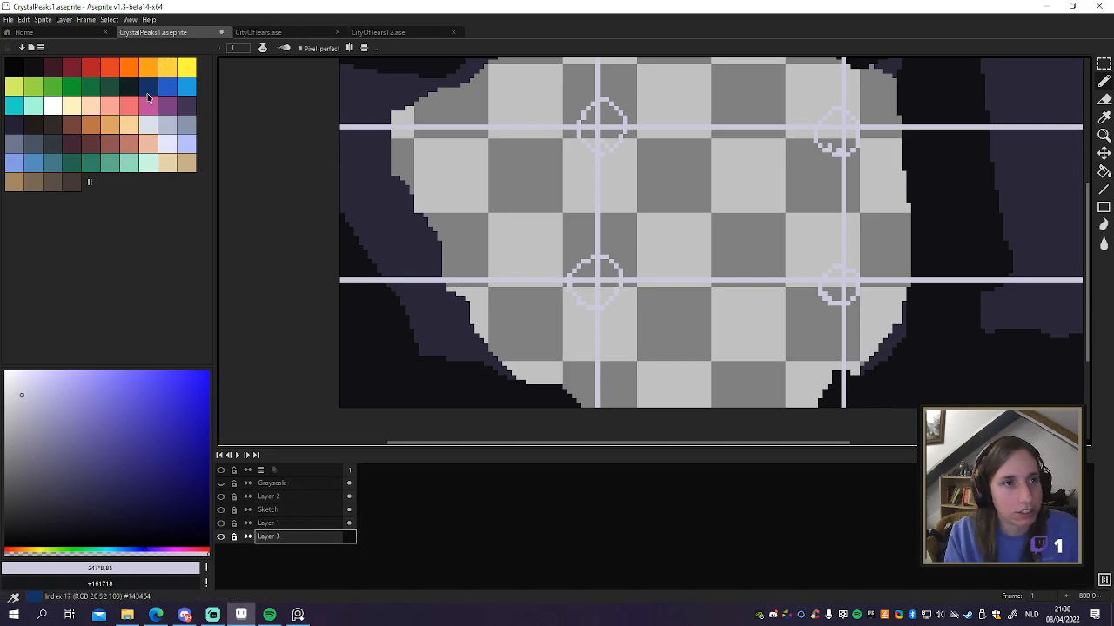
Step: Paint the whole empty cave opening on Layer 3 light purple (HSV 272, 40, 66) with a size 55 pencil
key("i")
left_click(385, 231)
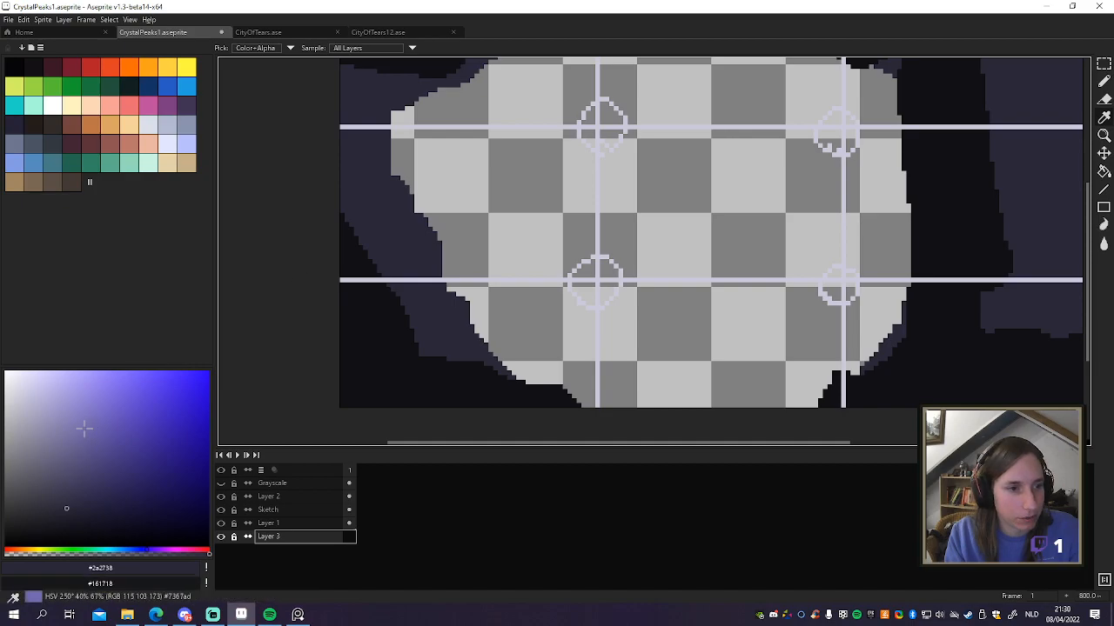
left_click(87, 453)
left_click(159, 549)
key("b")
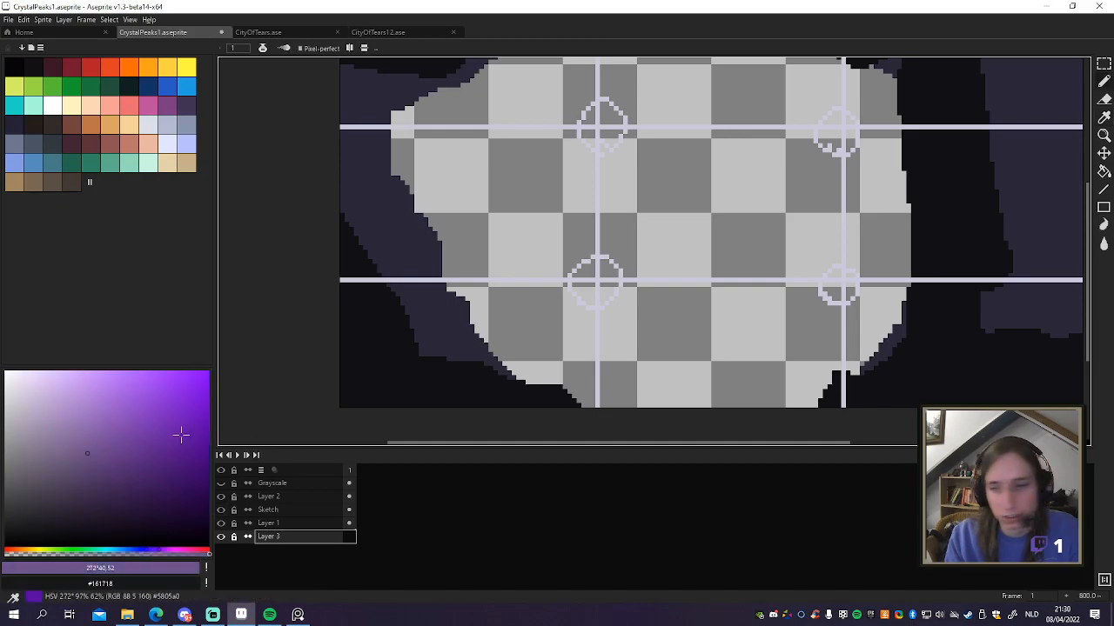
mouse_move(600, 396)
left_mouse_down()
mouse_move(825, 379)
mouse_move(668, 405)
left_mouse_up()
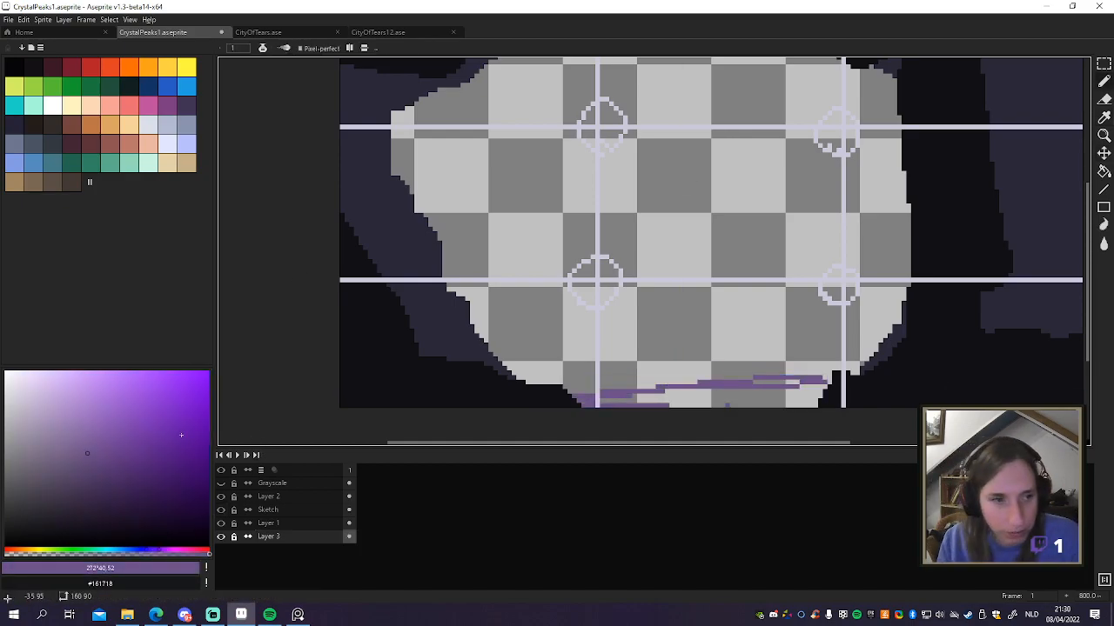
left_click(88, 430)
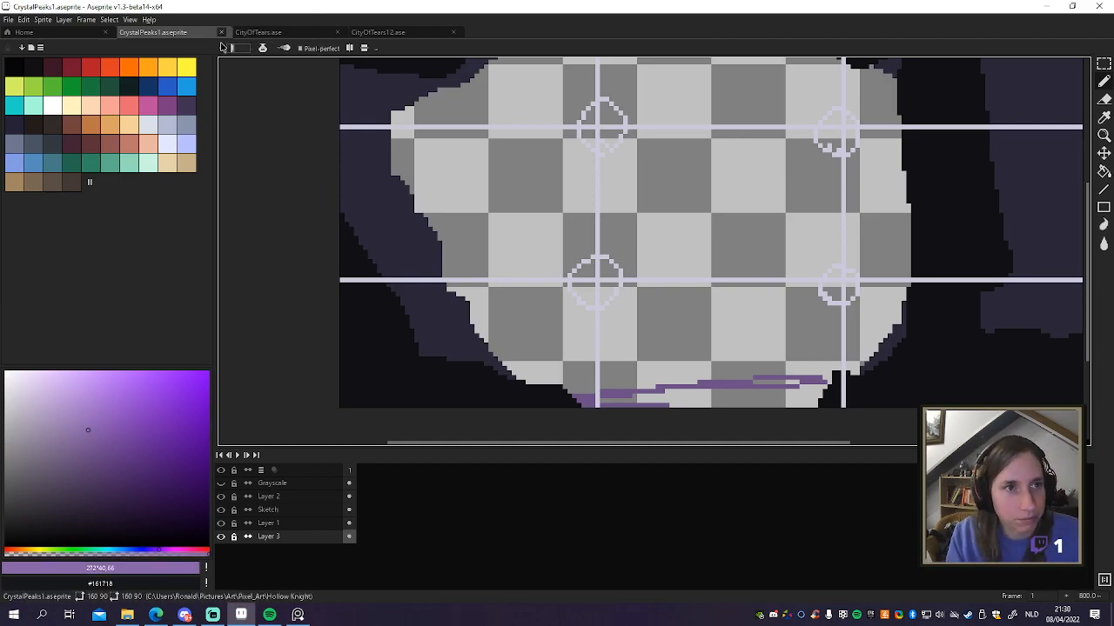
mouse_move(513, 404)
left_mouse_down()
mouse_move(783, 372)
mouse_move(809, 185)
mouse_move(694, 75)
left_mouse_up()
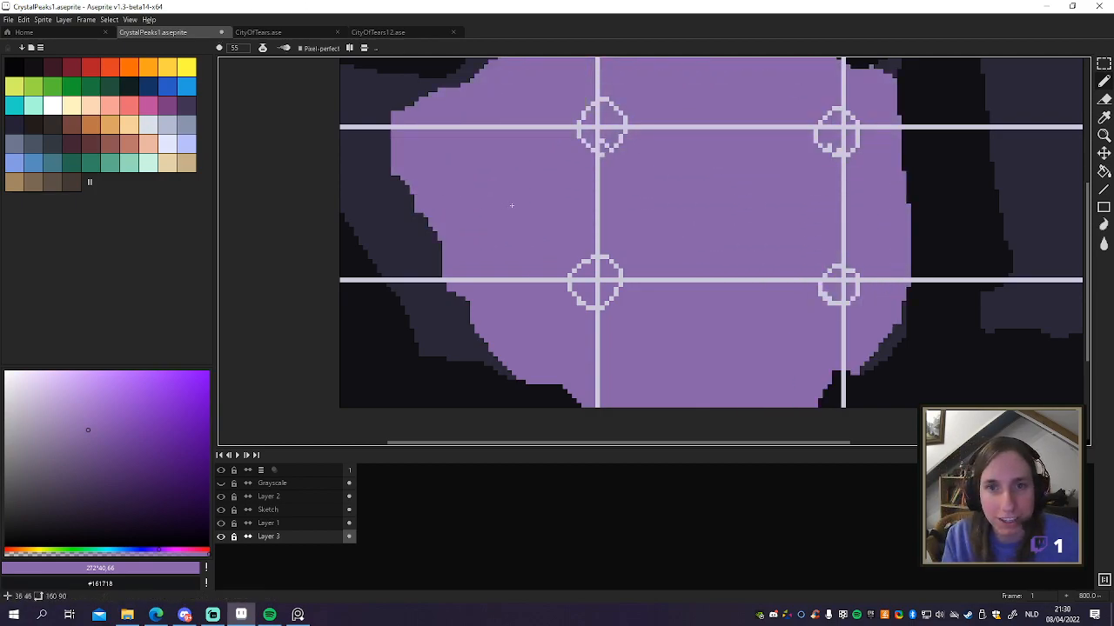
scroll(507, 204, "down", 3)
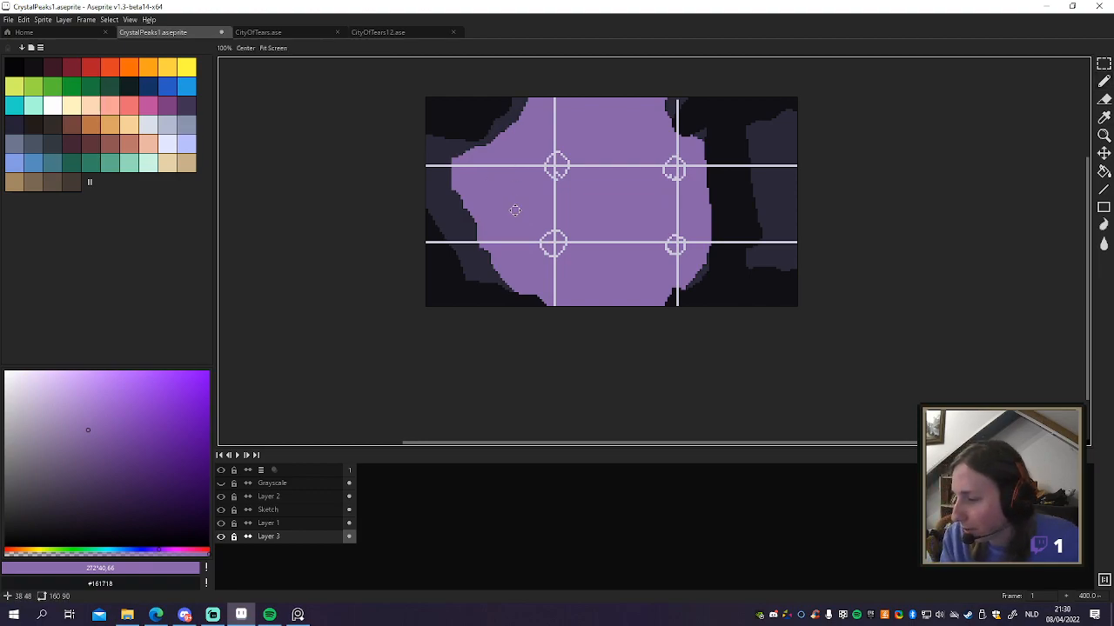
left_click_drag(488, 178, 434, 204)
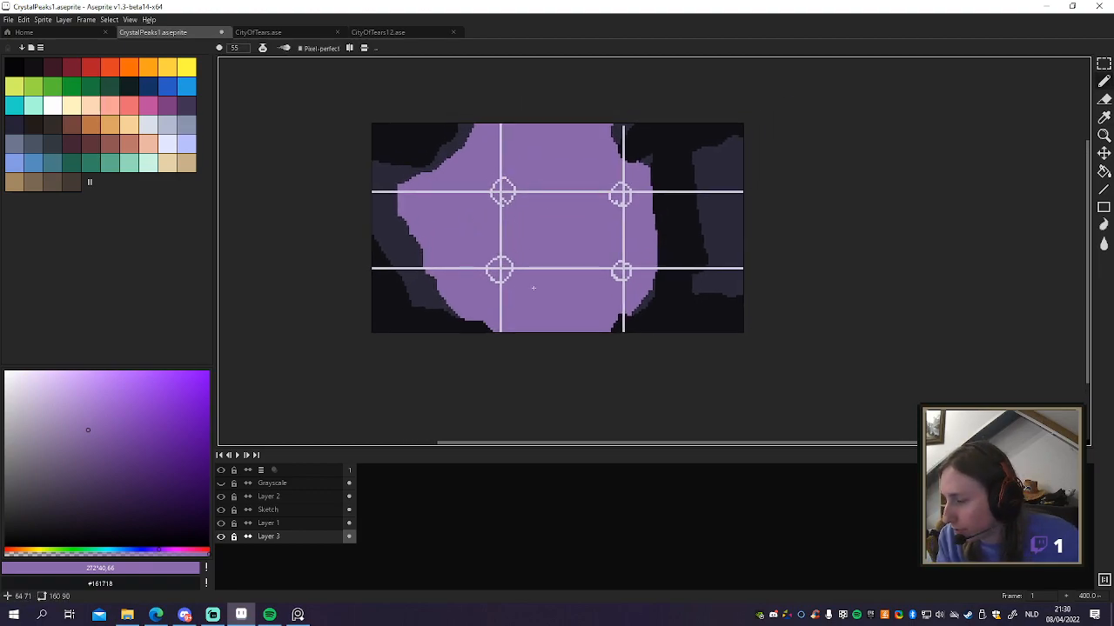
scroll(533, 287, "up", 2)
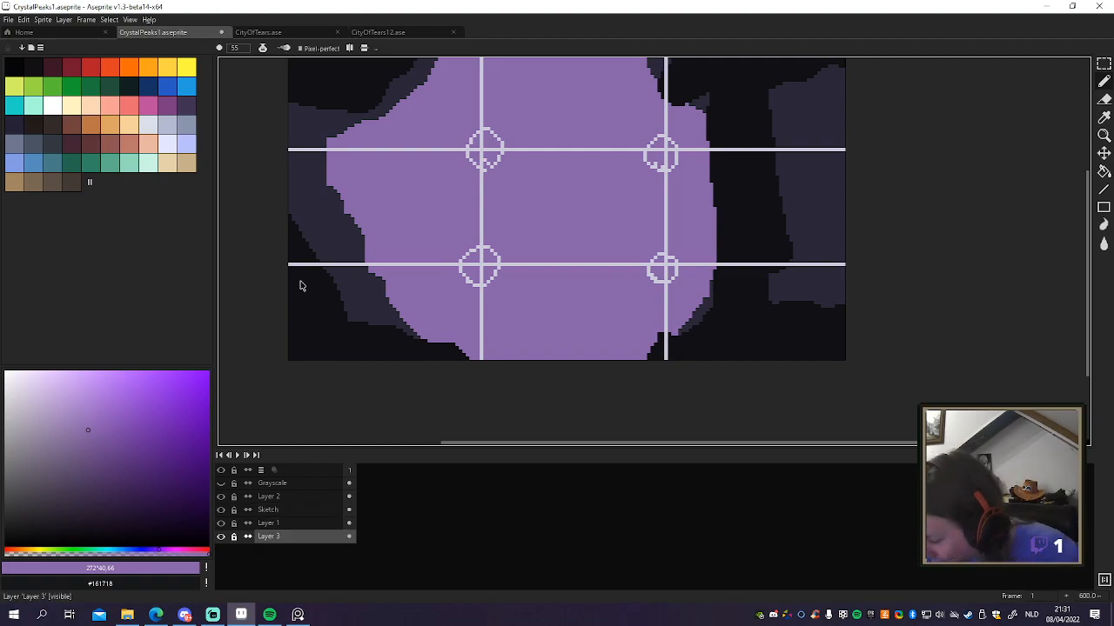
Step: Rename Layer 3, which holds the light purple backdrop, to BG
left_click(298, 536)
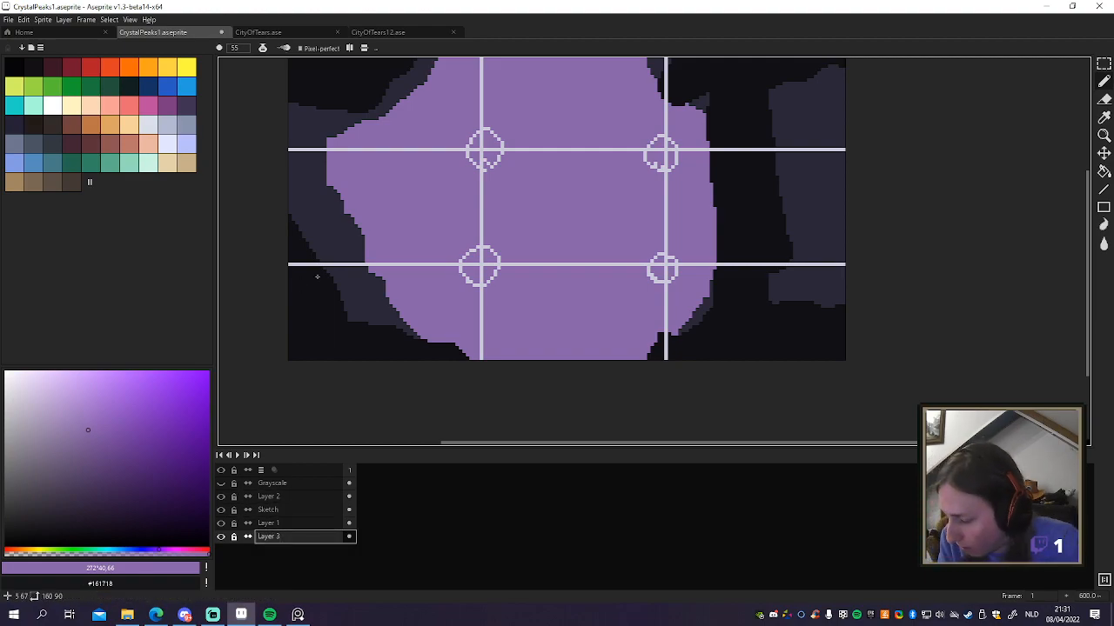
right_click(263, 538)
double_click(264, 538)
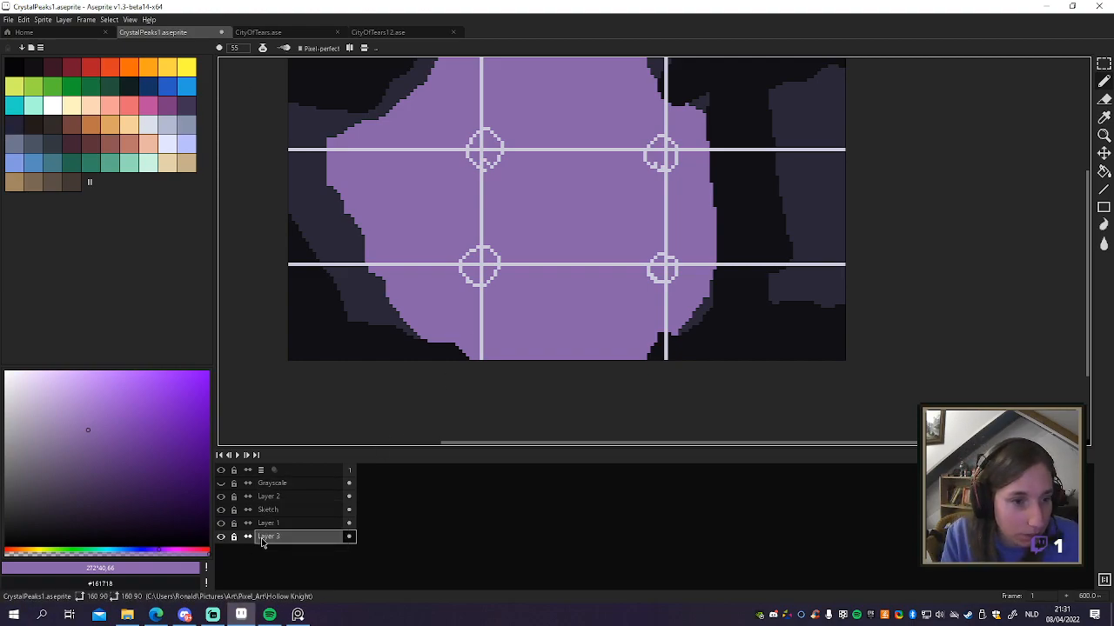
type("BG")
key("Return")
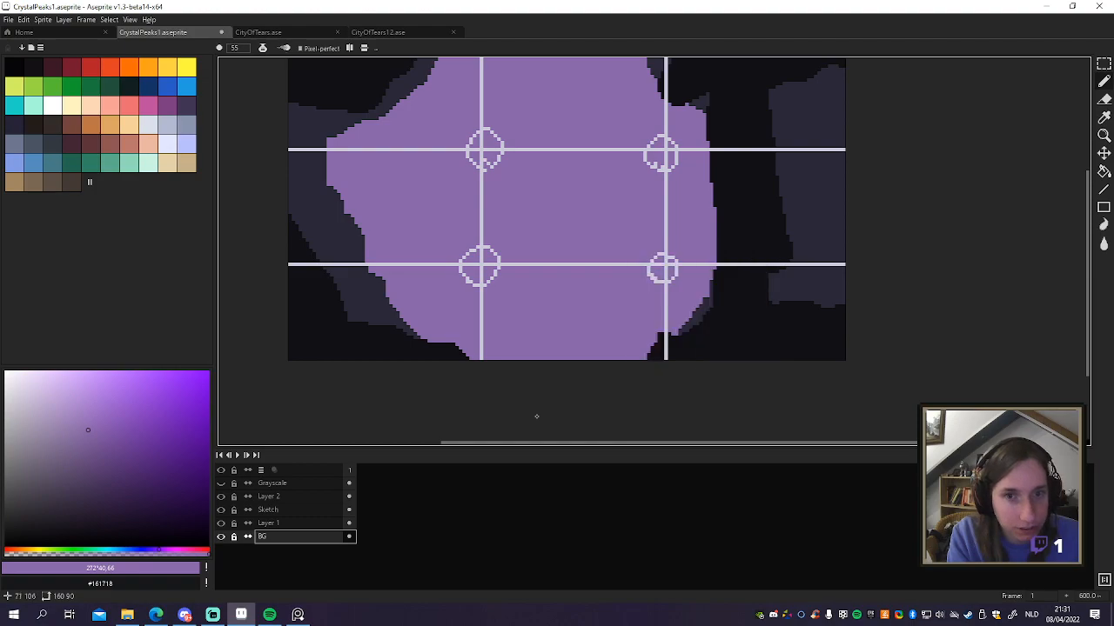
Step: Create a new layer above BG and name it MidObjects
right_click(292, 535)
mouse_move(315, 529)
left_click(393, 530)
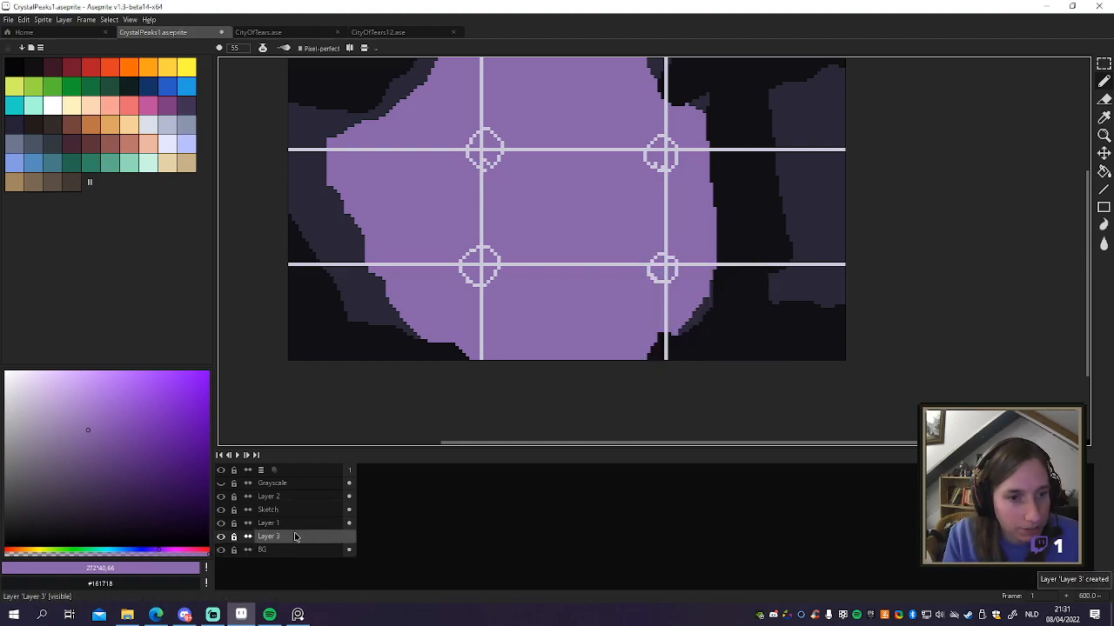
double_click(287, 539)
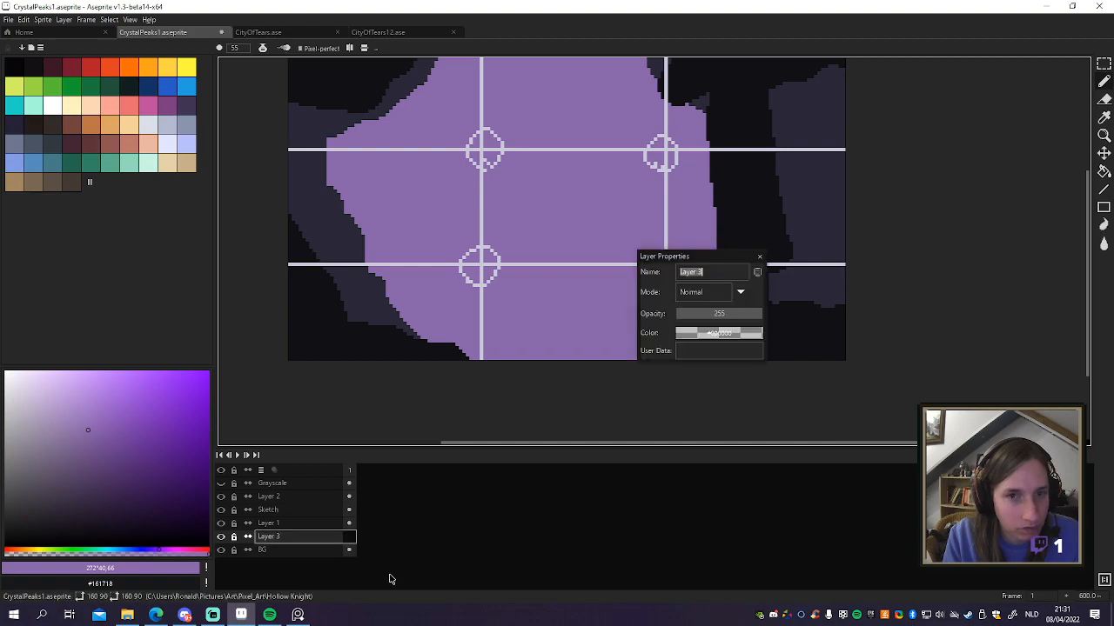
type("MidObjects")
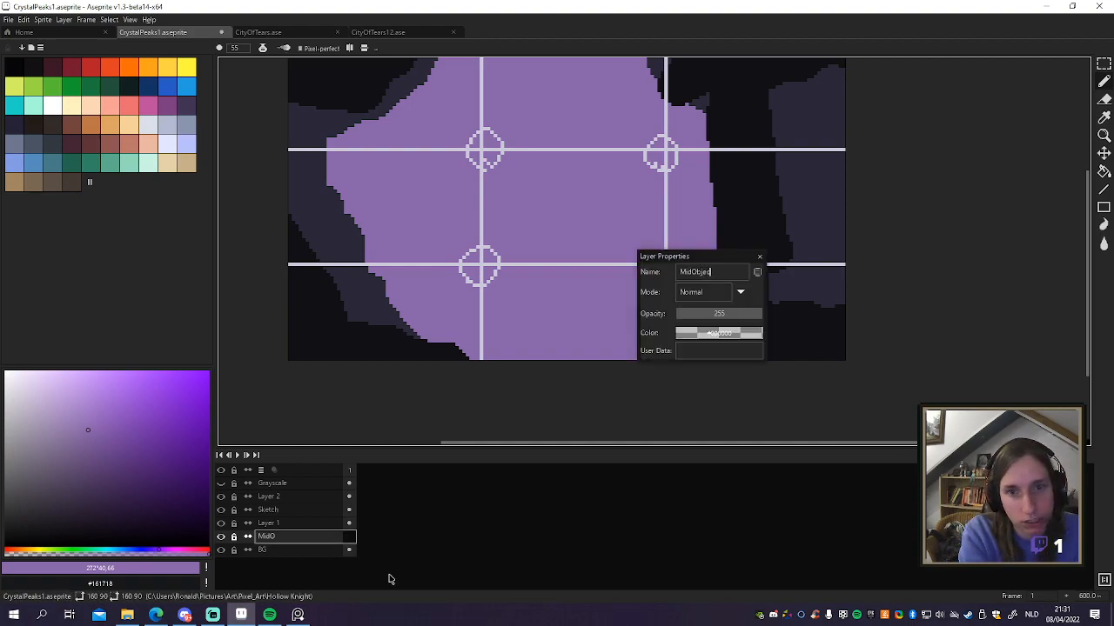
key("Return")
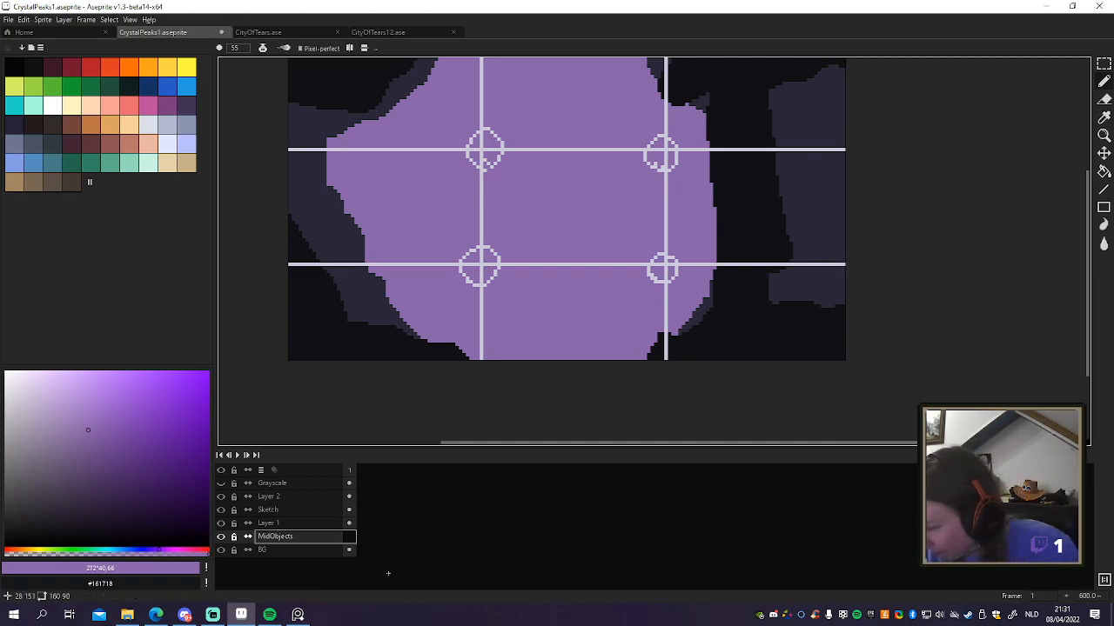
Step: On MidObjects, outline a rock ledge at the opening's lower-left edge with a size 2 pencil and fill it dark purple (HSV 271, 35, 34)
left_click(373, 303, "alt")
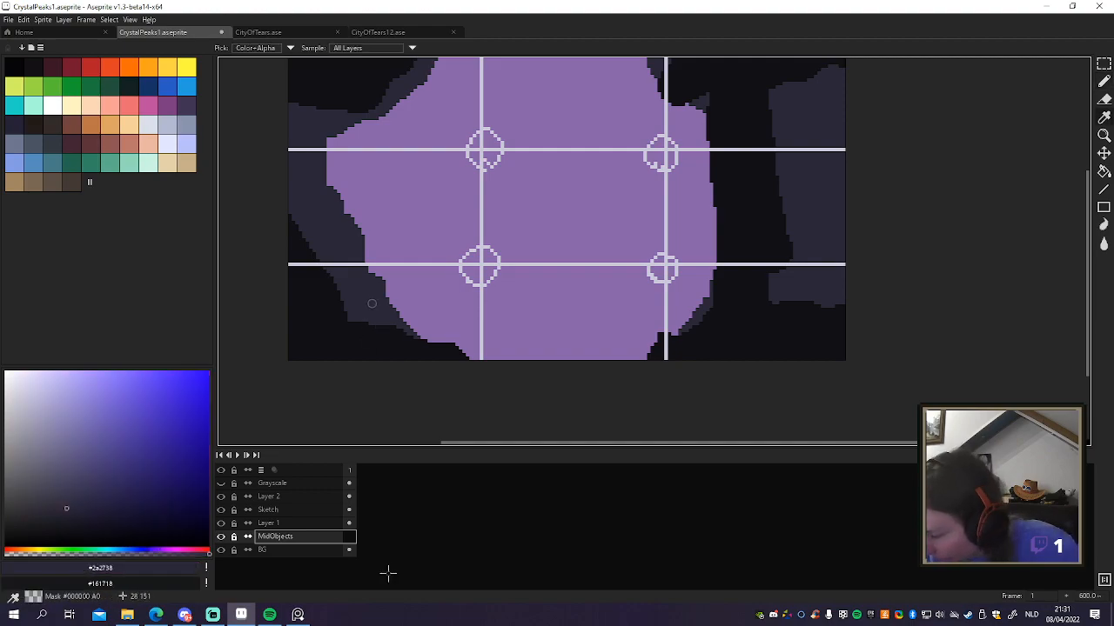
left_click(513, 318, "alt")
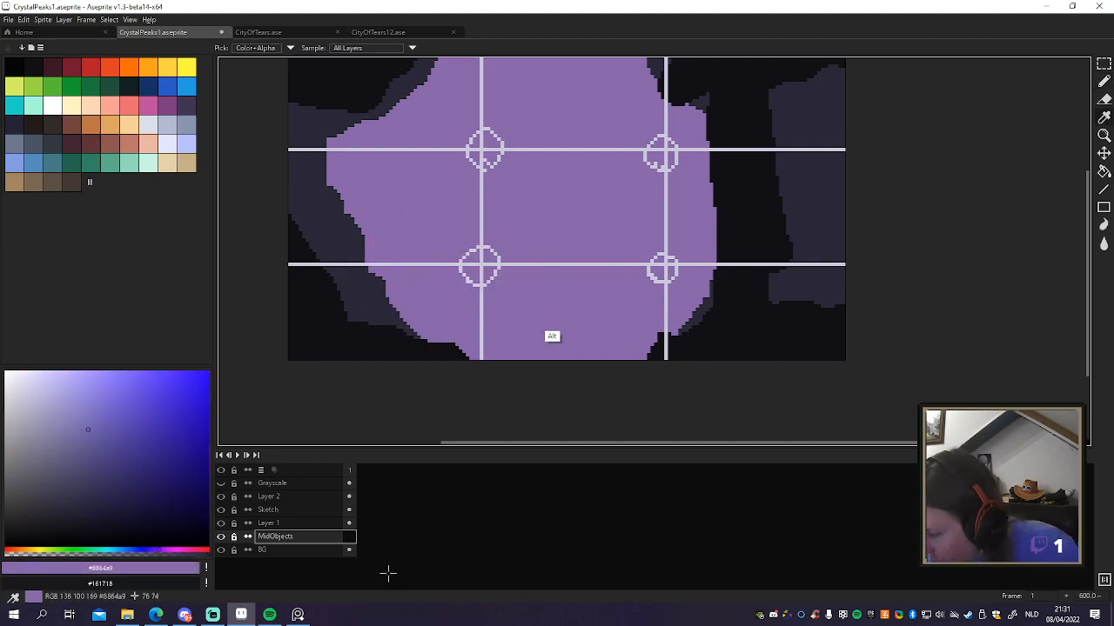
left_click(78, 457)
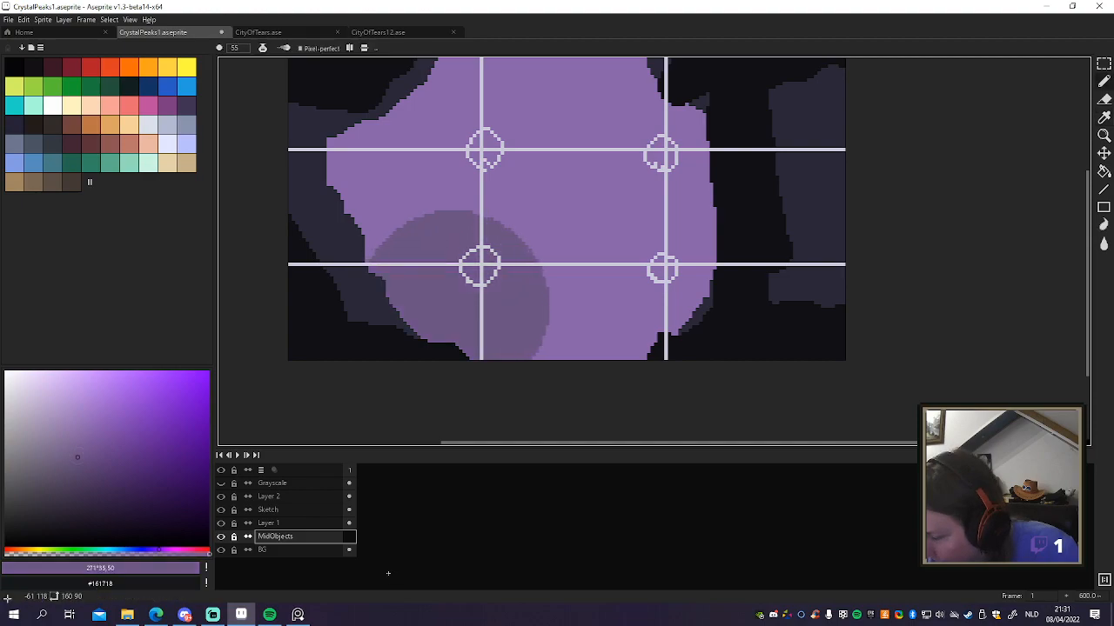
left_click(120, 475)
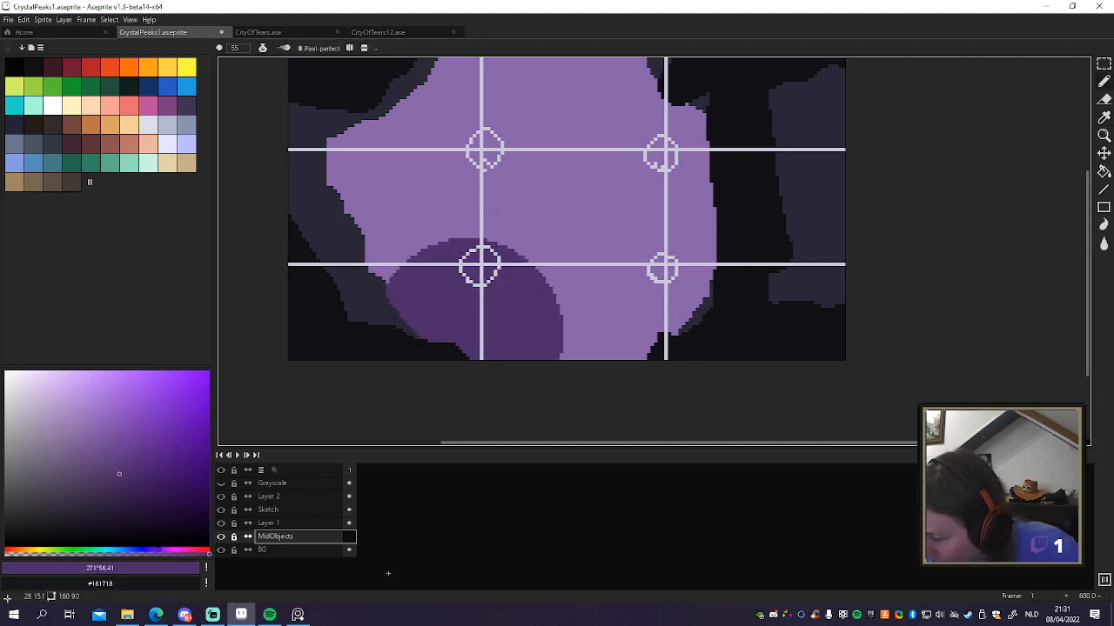
left_click(237, 48)
type("2")
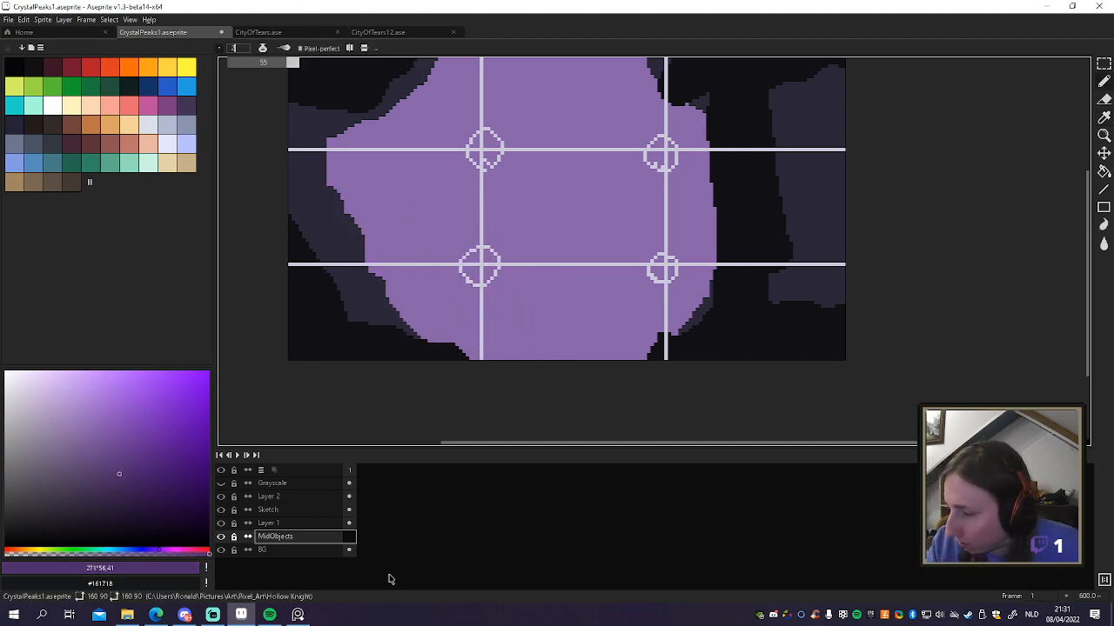
mouse_move(400, 299)
left_mouse_down()
mouse_move(425, 293)
mouse_move(390, 301)
mouse_move(478, 286)
mouse_move(402, 307)
mouse_move(419, 332)
mouse_move(489, 290)
left_mouse_up()
left_click(76, 486)
key("g")
left_click(422, 310)
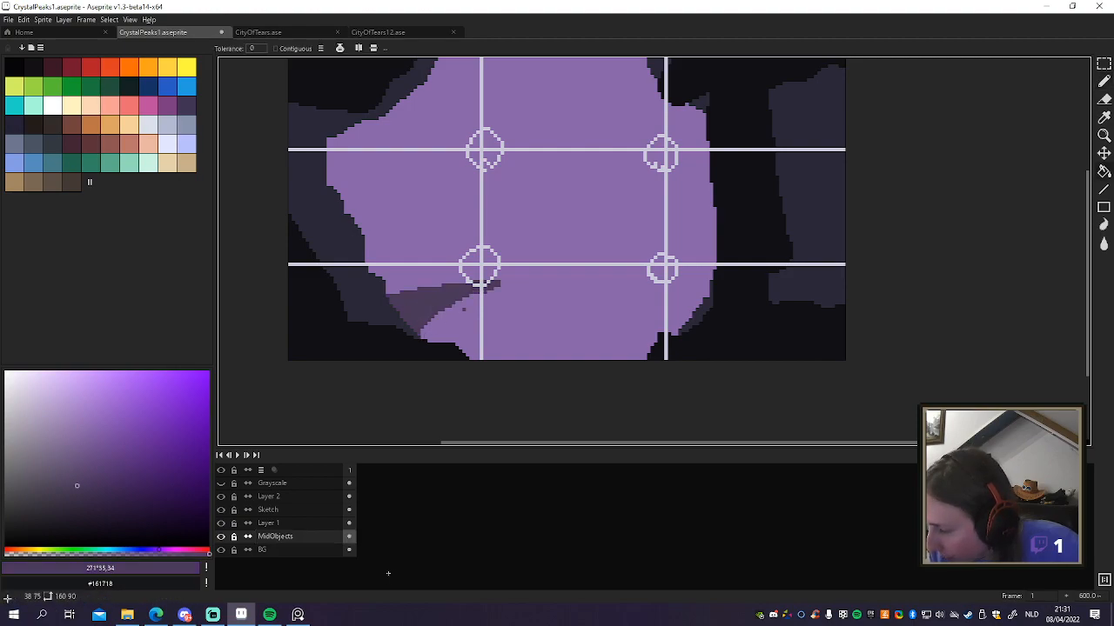
Step: Extend the lower-left ledge and add a floating rock patch and a right-edge ledge along the lower guide line, in HSV 265, 35, 34
key("b")
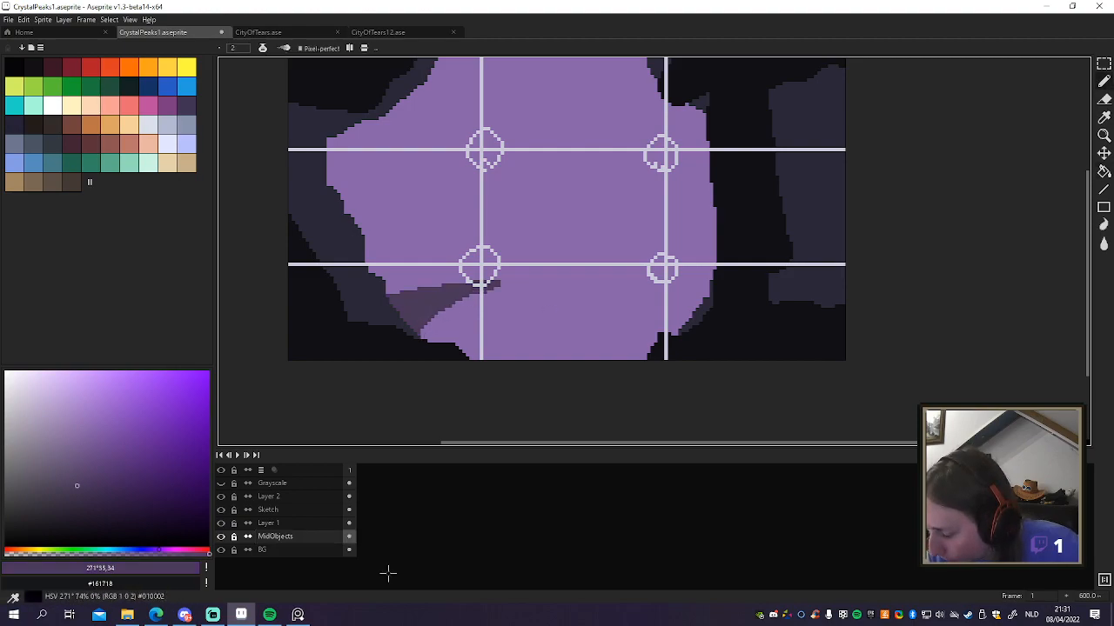
key("g")
key("b")
mouse_move(496, 287)
left_mouse_down()
mouse_move(475, 309)
mouse_move(468, 299)
left_mouse_up()
left_click(490, 311)
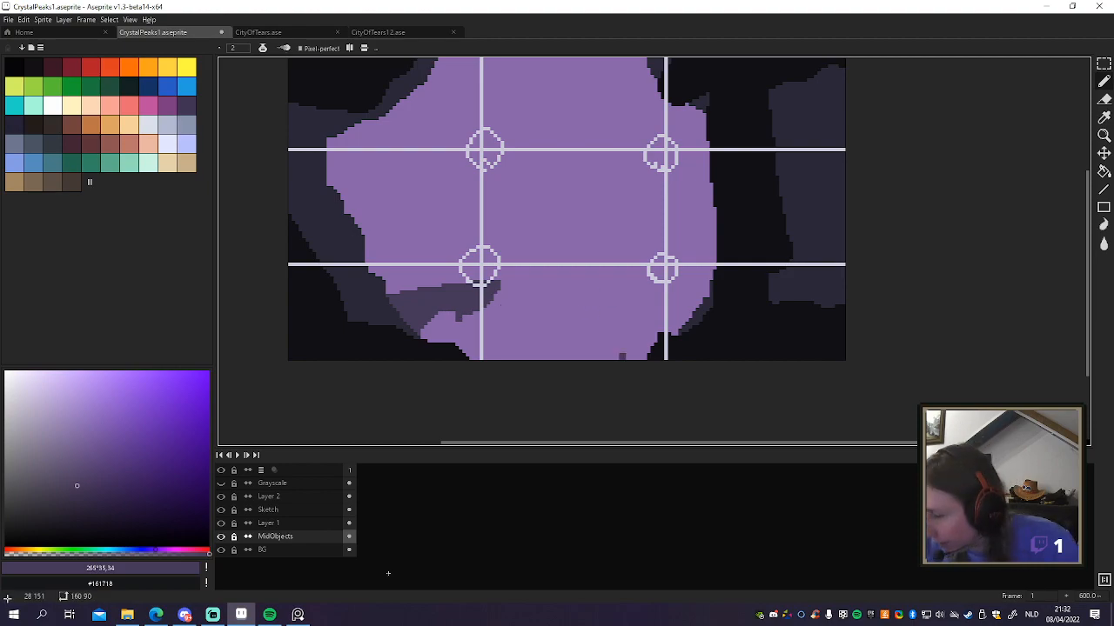
key("ctrl+z")
mouse_move(548, 270)
left_mouse_down()
mouse_move(606, 268)
mouse_move(560, 271)
left_mouse_up()
mouse_move(498, 285)
left_mouse_down()
mouse_move(519, 276)
mouse_move(494, 300)
mouse_move(550, 277)
mouse_move(708, 278)
mouse_move(712, 260)
mouse_move(675, 257)
mouse_move(658, 273)
mouse_move(704, 282)
mouse_move(707, 251)
left_mouse_up()
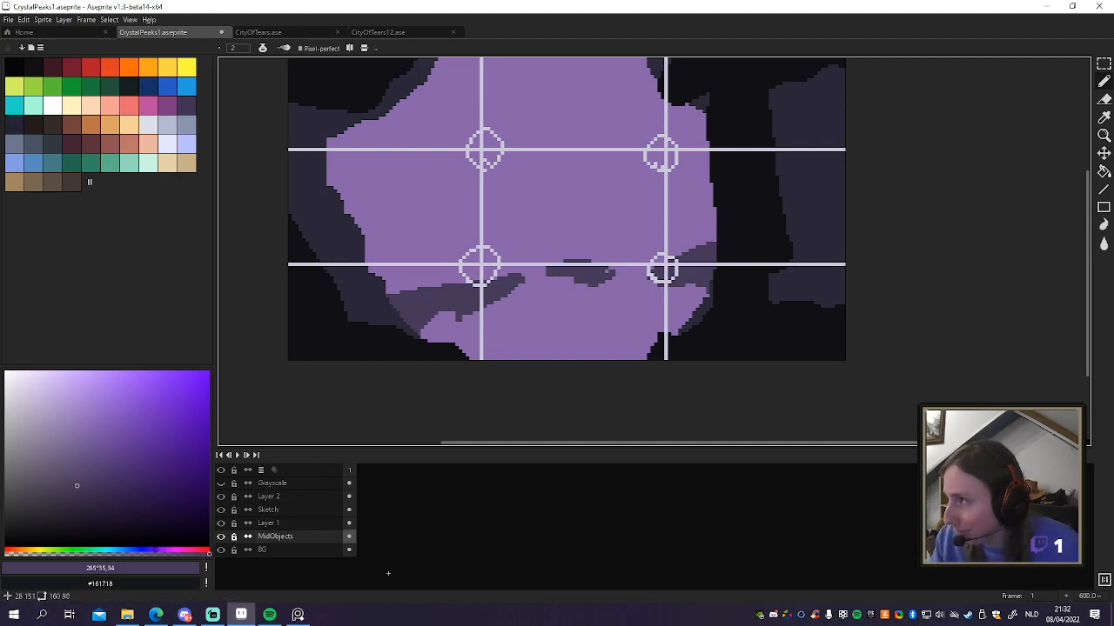
Step: On Layer 1, paint ragged dark rock (#2a2738) around the lower-right guide circle, against the opening's right edge
key("space")
left_click_drag(740, 266, 733, 355)
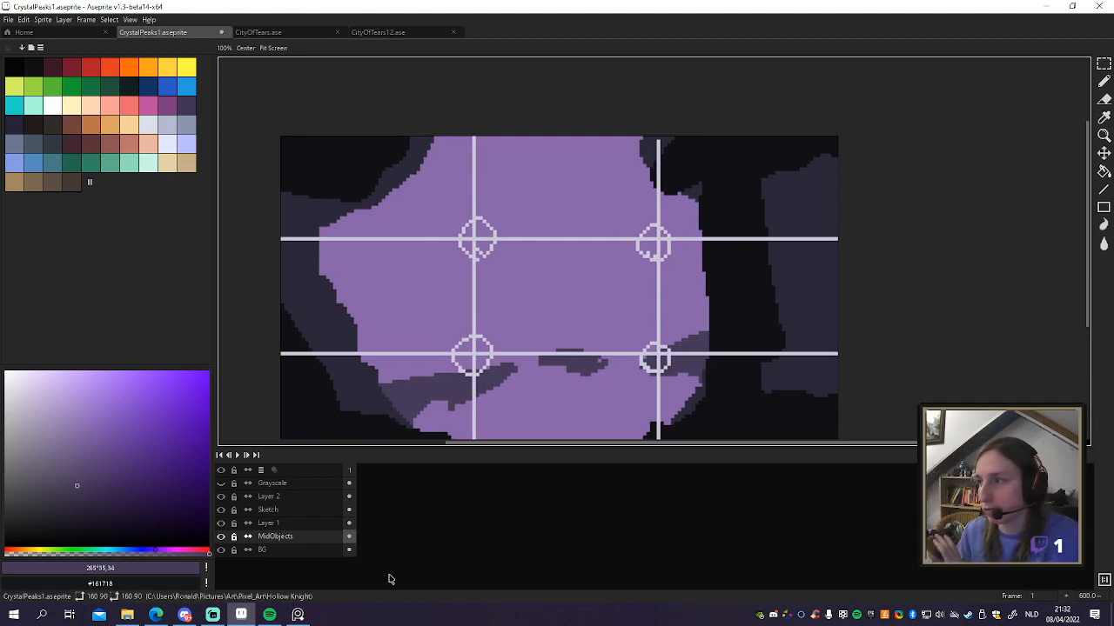
key("b")
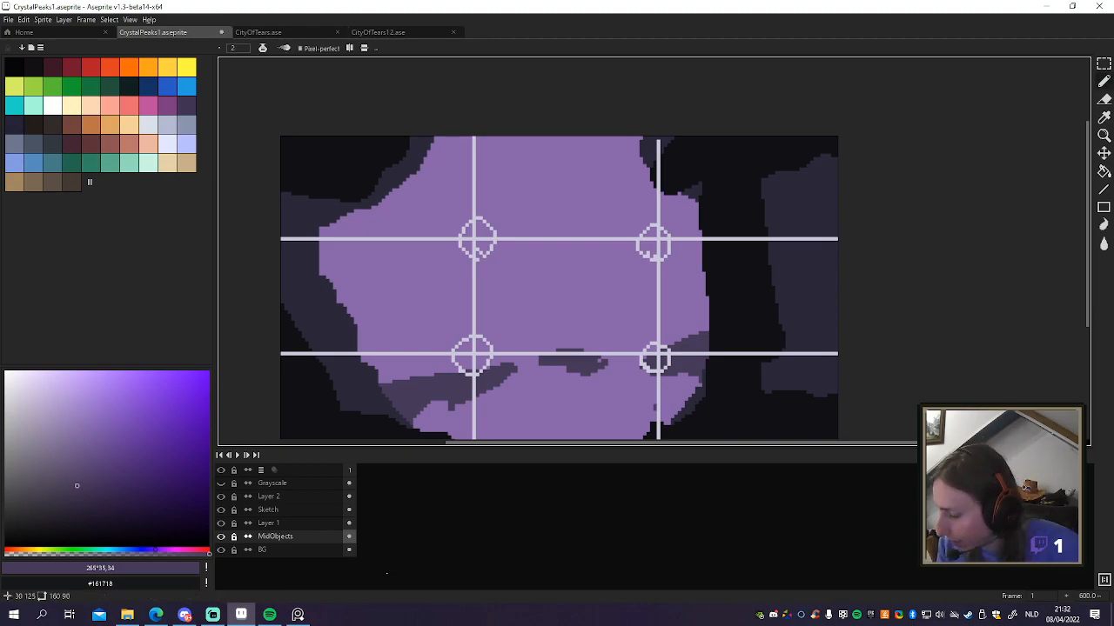
left_click(291, 523)
left_click(799, 380, "alt")
mouse_move(658, 385)
left_mouse_down()
mouse_move(691, 385)
mouse_move(633, 371)
left_mouse_up()
key("shift")
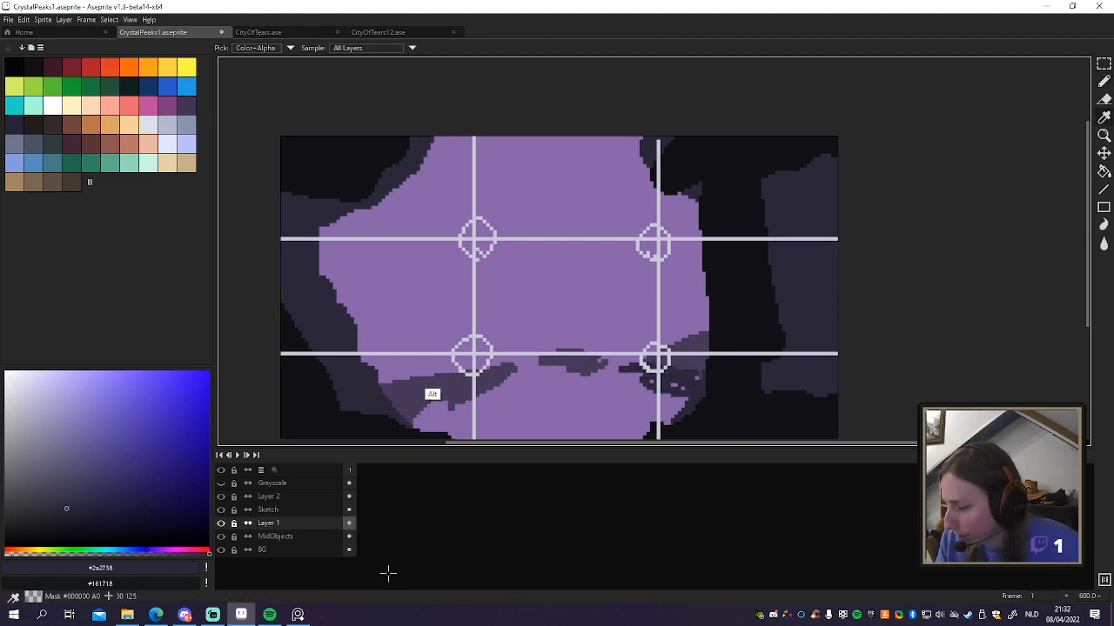
Step: On MidObjects, paint a thin purple ledge (#463958) from the opening's left wall to the area below the upper-left guide circle
left_click(430, 395, "alt")
left_click(296, 536)
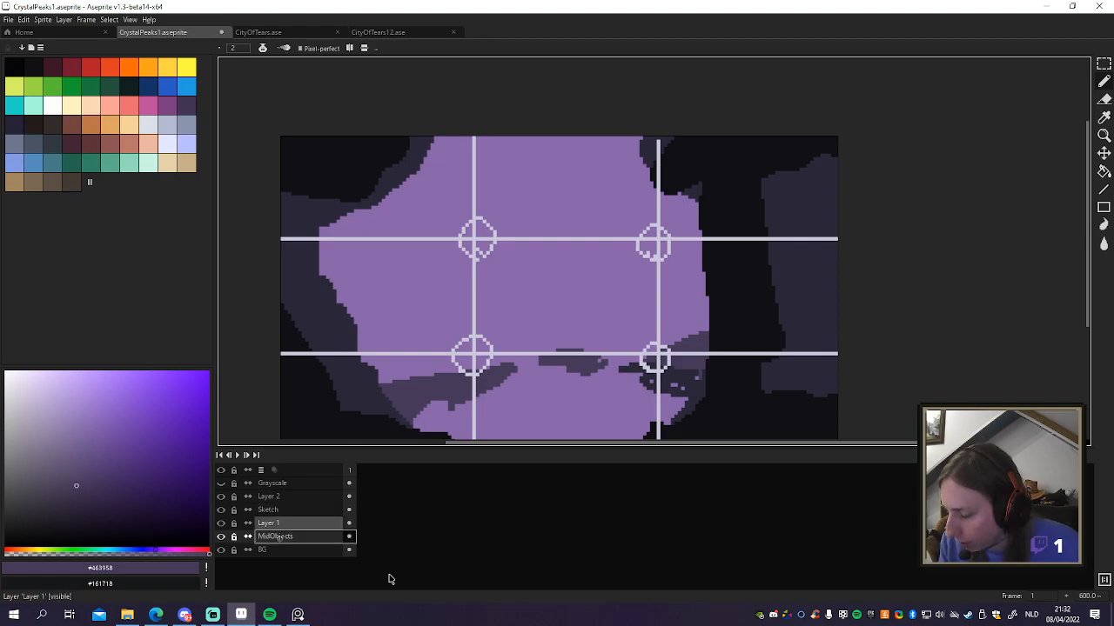
left_click_drag(392, 321, 497, 318)
key("ctrl+z")
left_click_drag(356, 292, 490, 282)
left_click_drag(309, 282, 517, 272)
key("ctrl+z")
left_click_drag(340, 297, 460, 282)
Step: Paint a matching ledge below the upper-right guide circle and shade its underside down along the right wall
left_click_drag(567, 280, 739, 283)
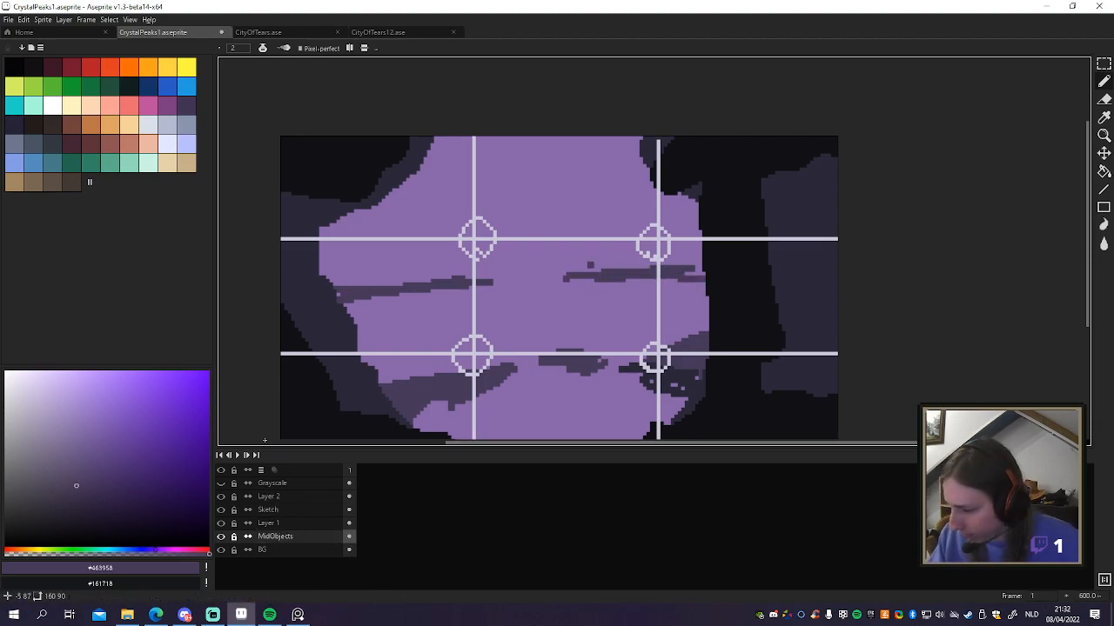
mouse_move(595, 280)
left_mouse_down()
mouse_move(625, 296)
mouse_move(629, 283)
mouse_move(685, 328)
left_mouse_up()
mouse_move(640, 294)
left_mouse_down()
mouse_move(635, 283)
mouse_move(648, 284)
mouse_move(691, 335)
mouse_move(705, 287)
mouse_move(709, 326)
left_mouse_up()
mouse_move(432, 263)
left_mouse_down()
mouse_move(426, 270)
mouse_move(478, 287)
mouse_move(424, 259)
mouse_move(514, 270)
mouse_move(509, 280)
mouse_move(471, 248)
left_mouse_up()
key("ctrl+z")
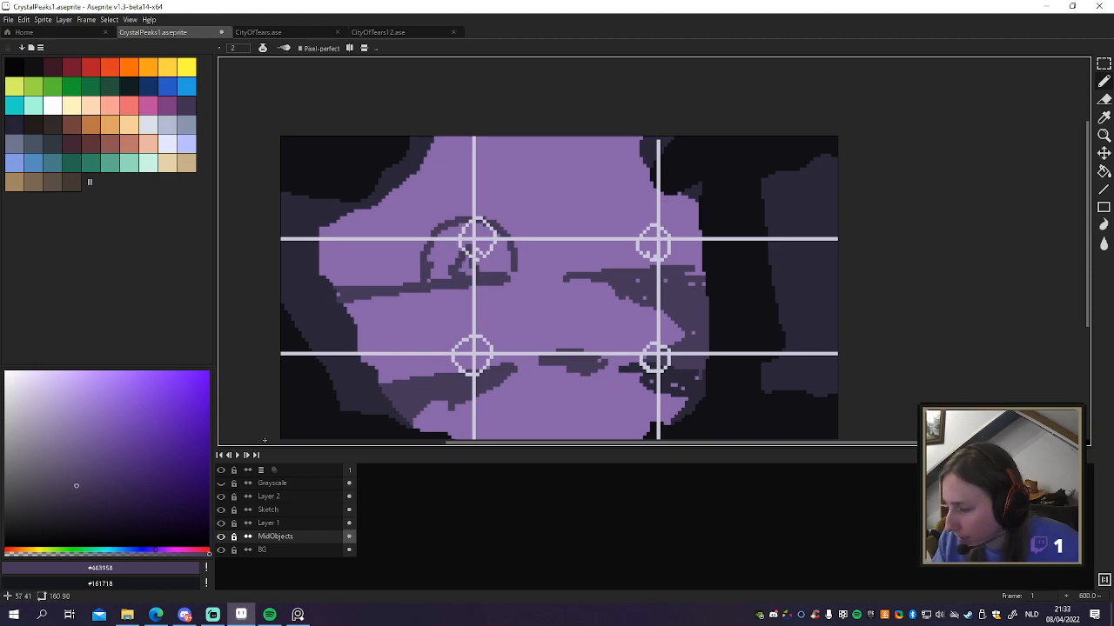
key("ctrl+z")
key("ctrl+z")
key("ctrl+z")
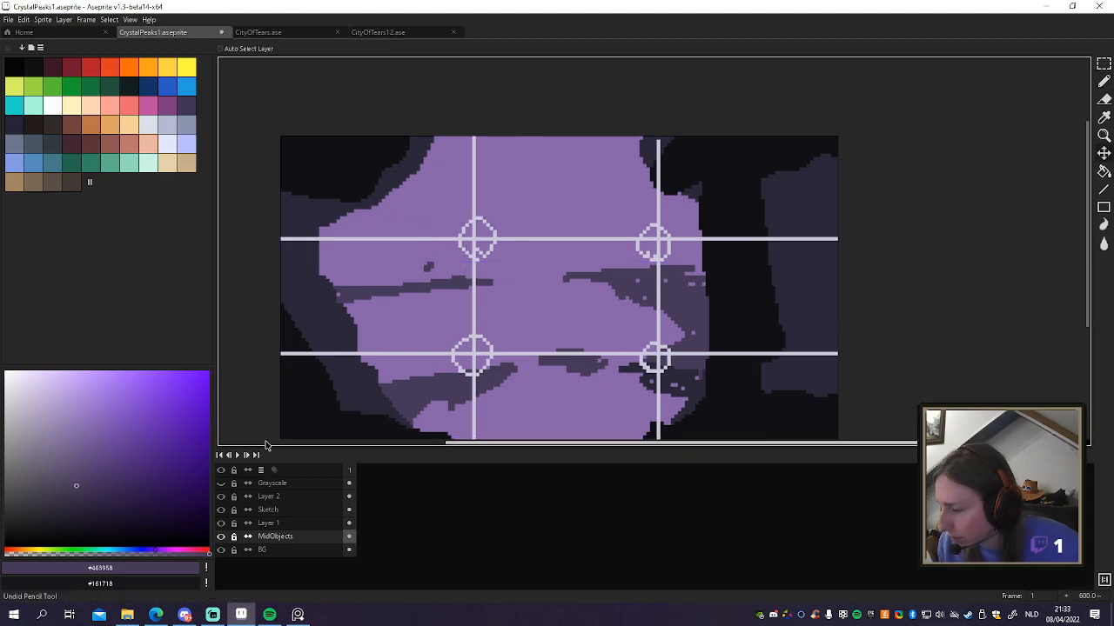
Step: Fill the underside of the left ledge with ragged purple rock down the wall, and add a rock strip along the opening's bottom edge
key("b")
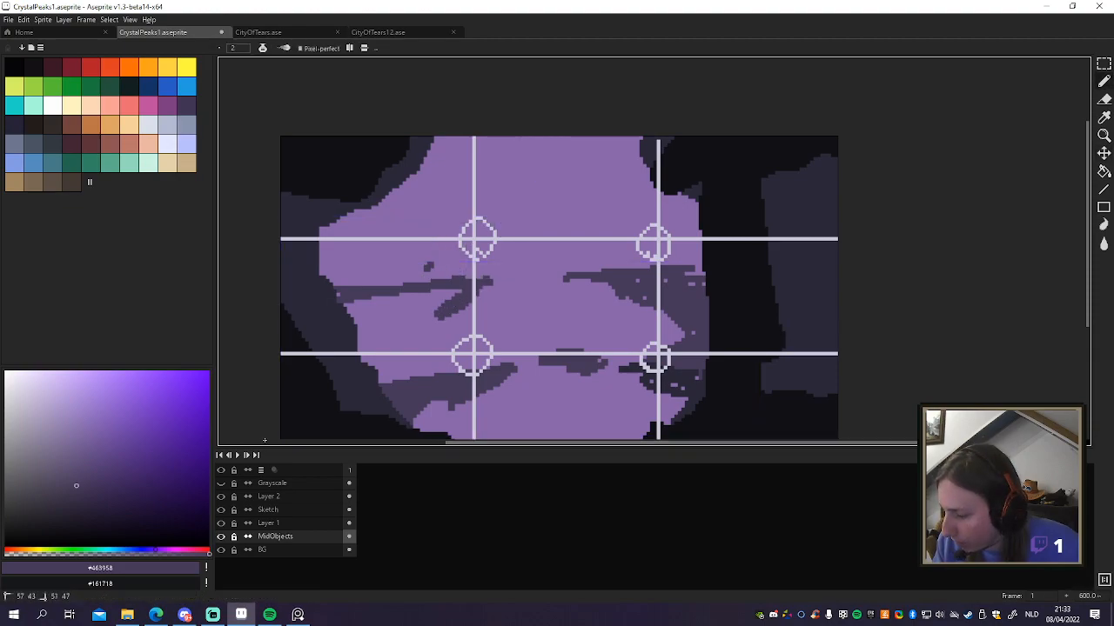
mouse_move(416, 326)
left_mouse_down()
mouse_move(383, 379)
mouse_move(419, 304)
mouse_move(459, 294)
mouse_move(360, 341)
mouse_move(352, 305)
mouse_move(365, 357)
left_mouse_up()
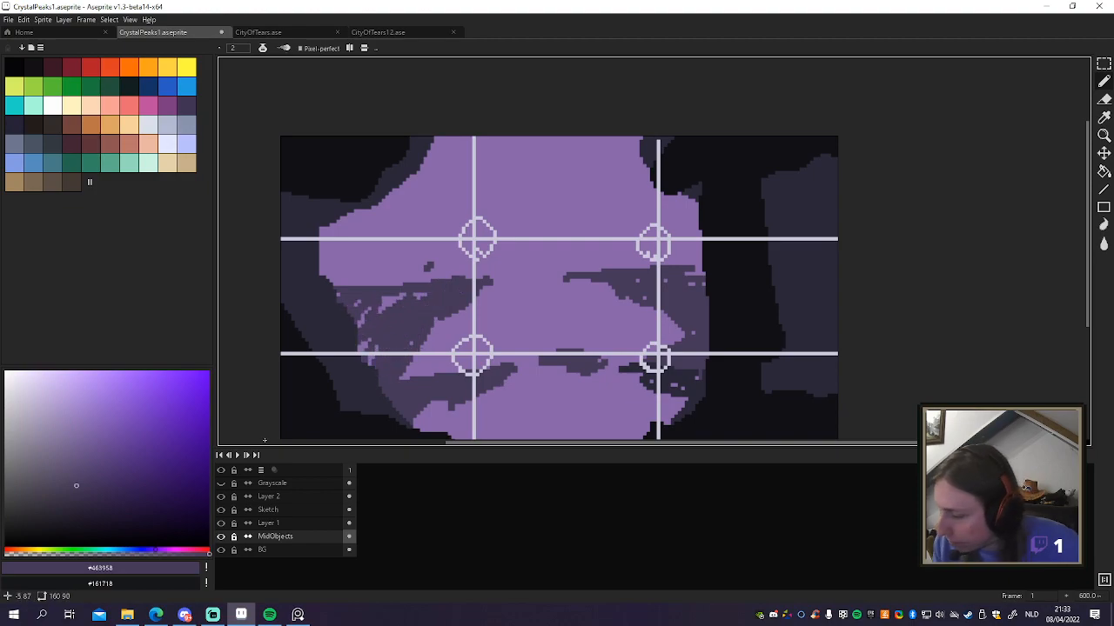
mouse_move(432, 431)
left_mouse_down()
mouse_move(626, 430)
mouse_move(670, 408)
mouse_move(644, 439)
mouse_move(516, 439)
left_mouse_up()
left_click_drag(443, 391, 600, 397)
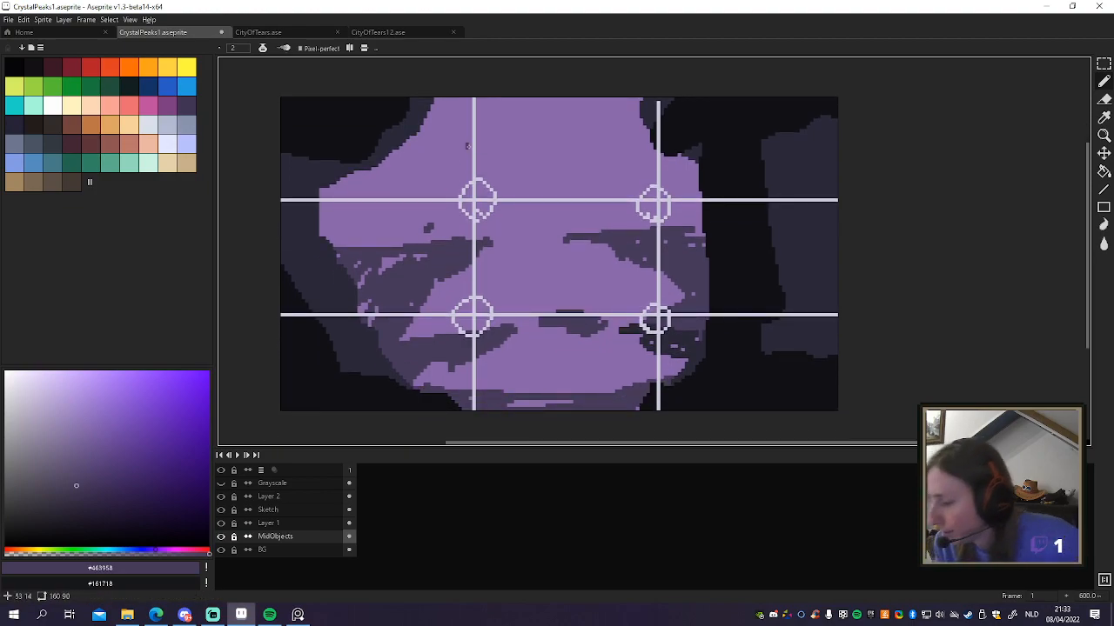
scroll(575, 401, "down", 3)
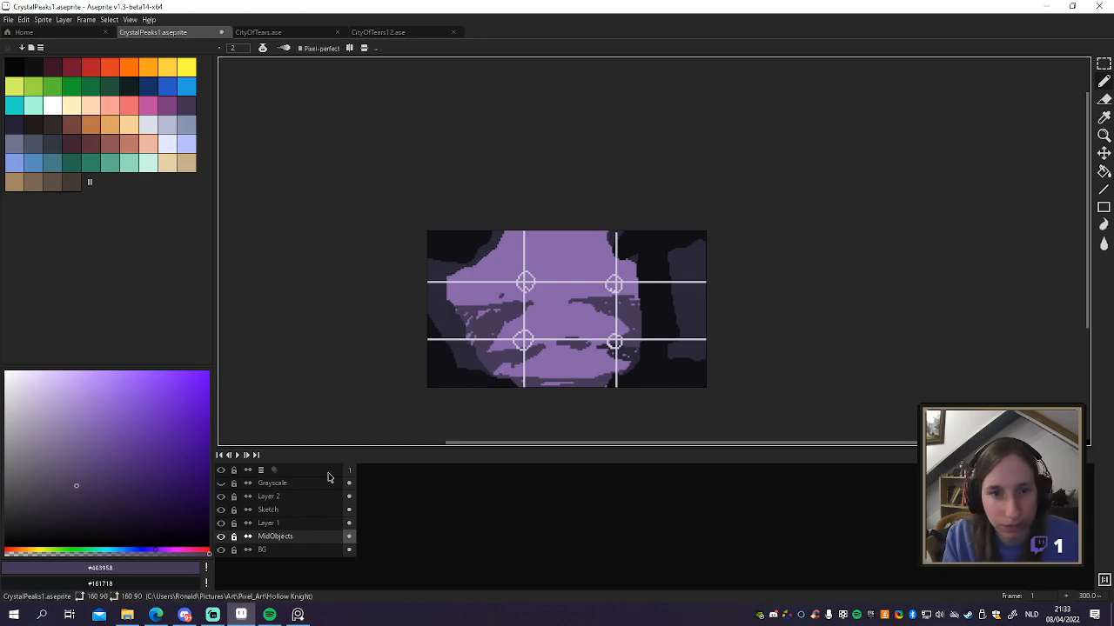
Step: Switch to the Edge browser, search Google Images for "crystal peaks hollow knight map" and open the VGKami double-jump map image
left_click(156, 615)
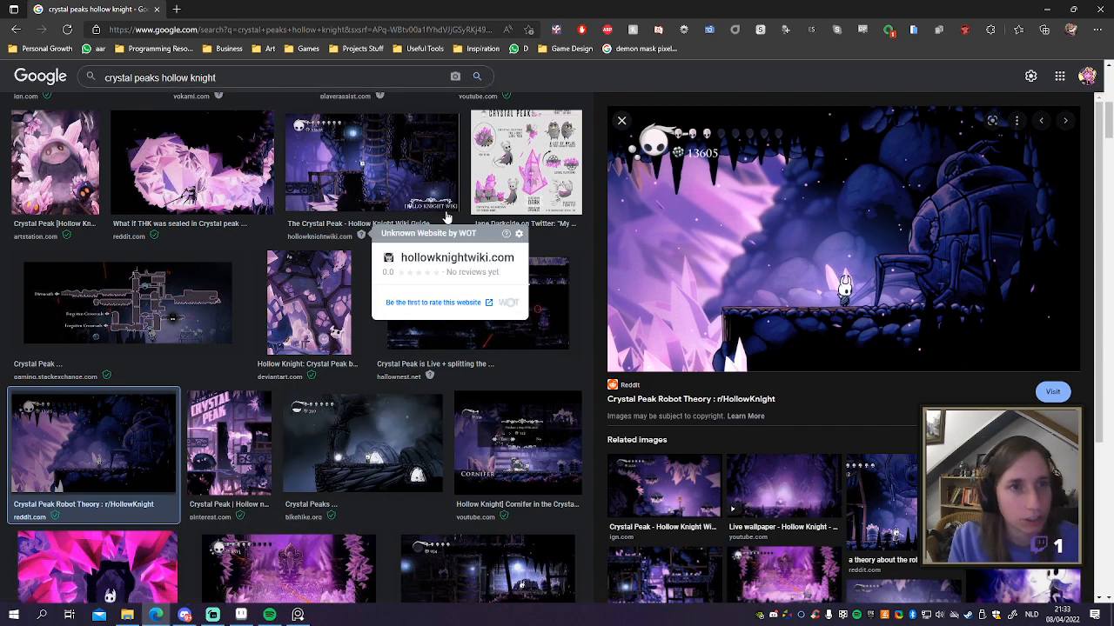
scroll(446, 219, "up", 3)
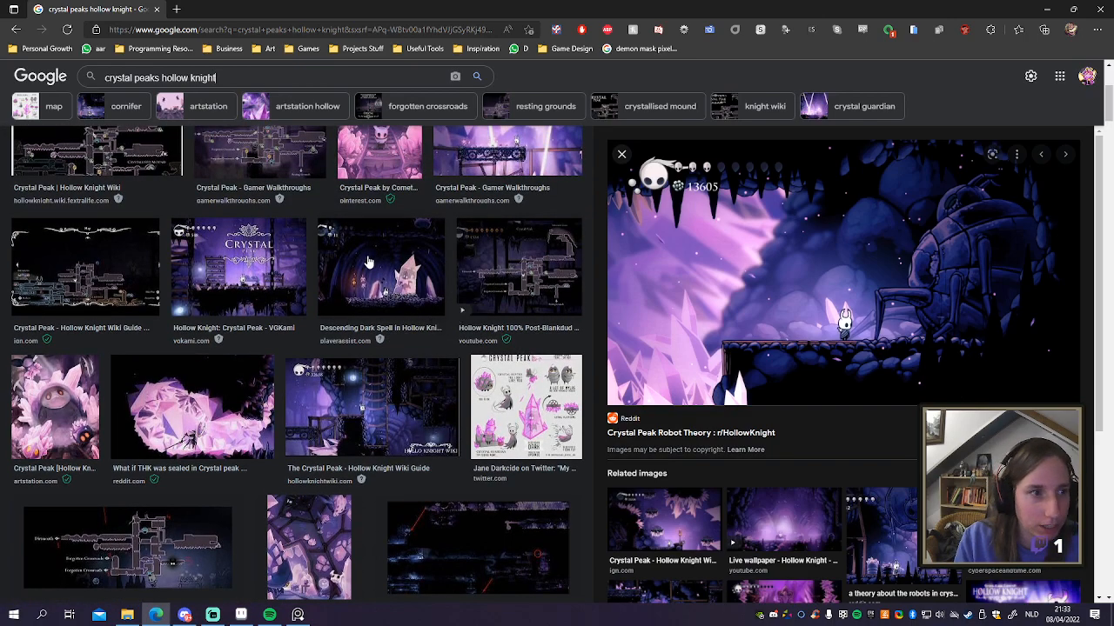
scroll(368, 262, "up", 3)
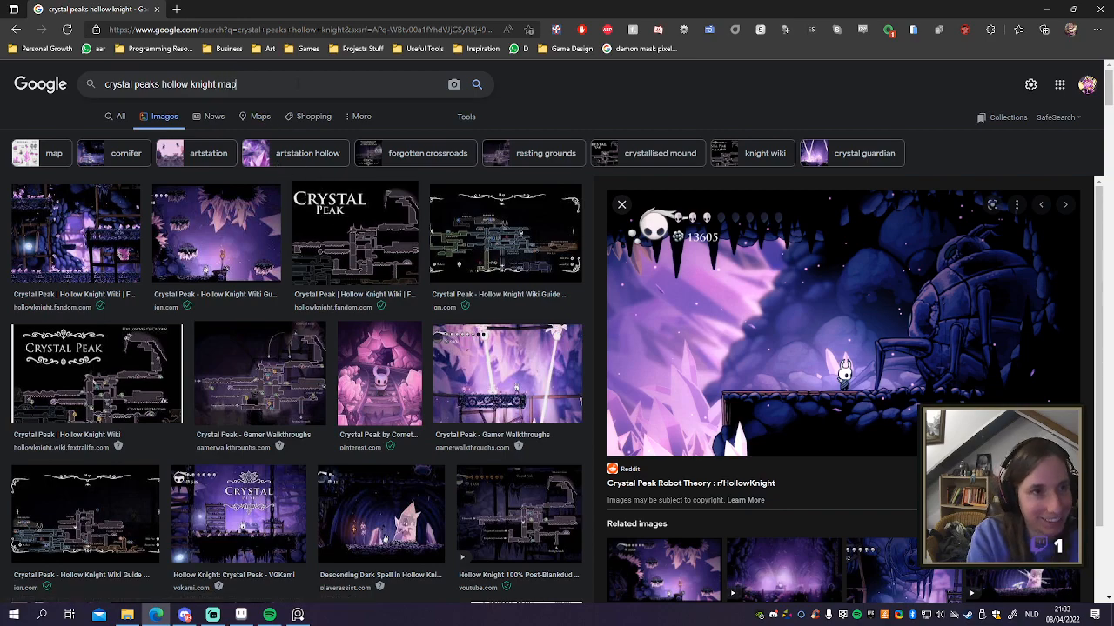
key("Return")
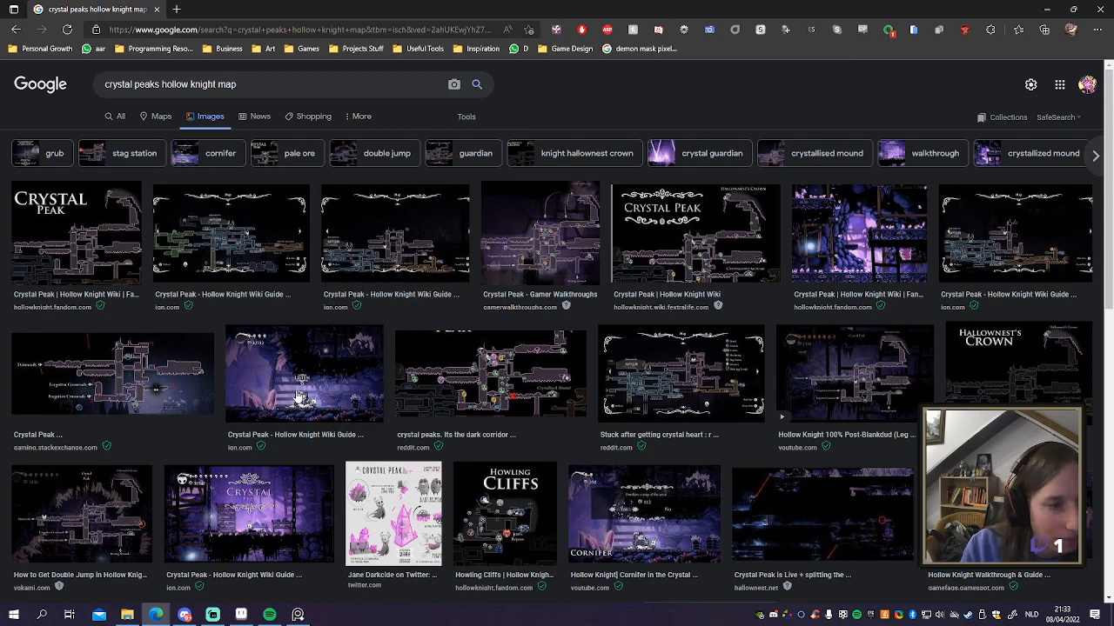
left_click(136, 509)
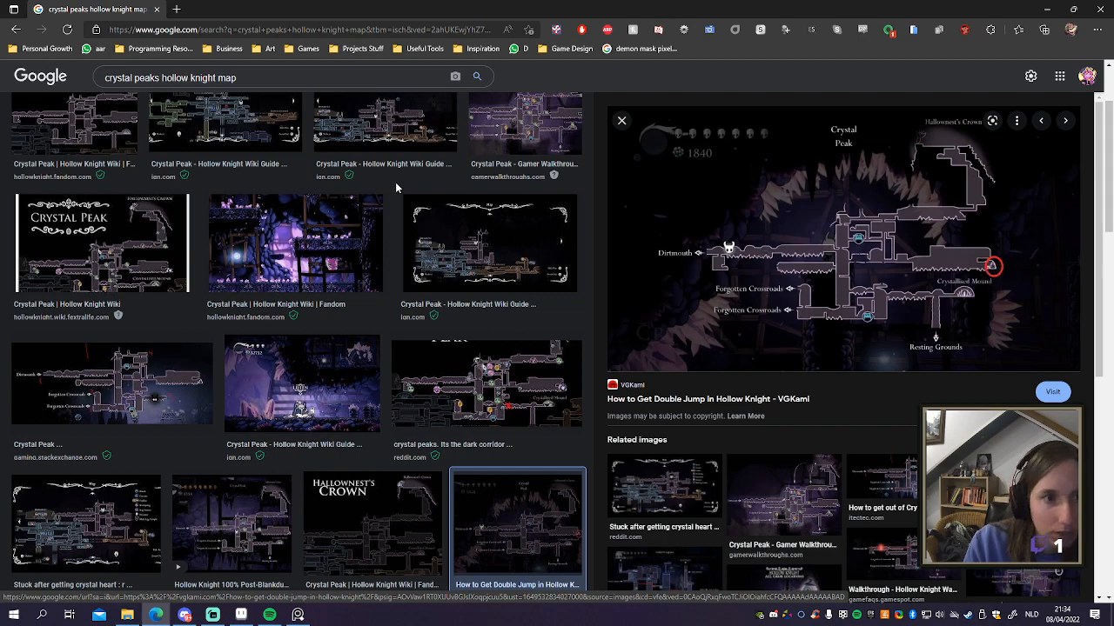
Step: Search Google Images for "crystal peaks crystal dash" and look through the reference pictures
scroll(412, 203, "up", 2)
left_click_drag(237, 84, 165, 85)
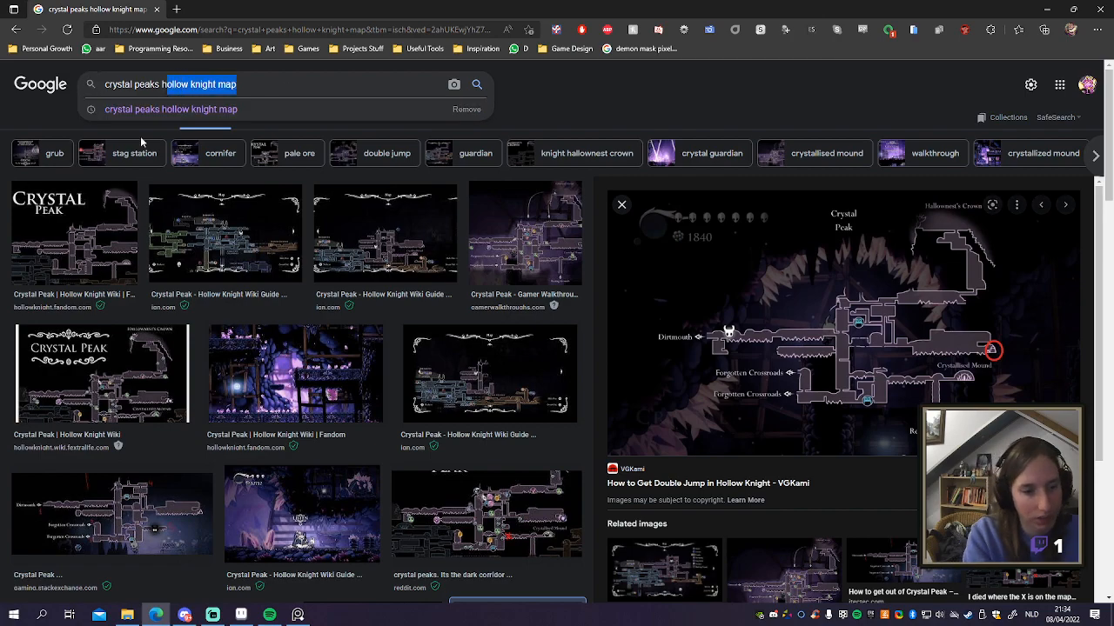
type("crystal dash")
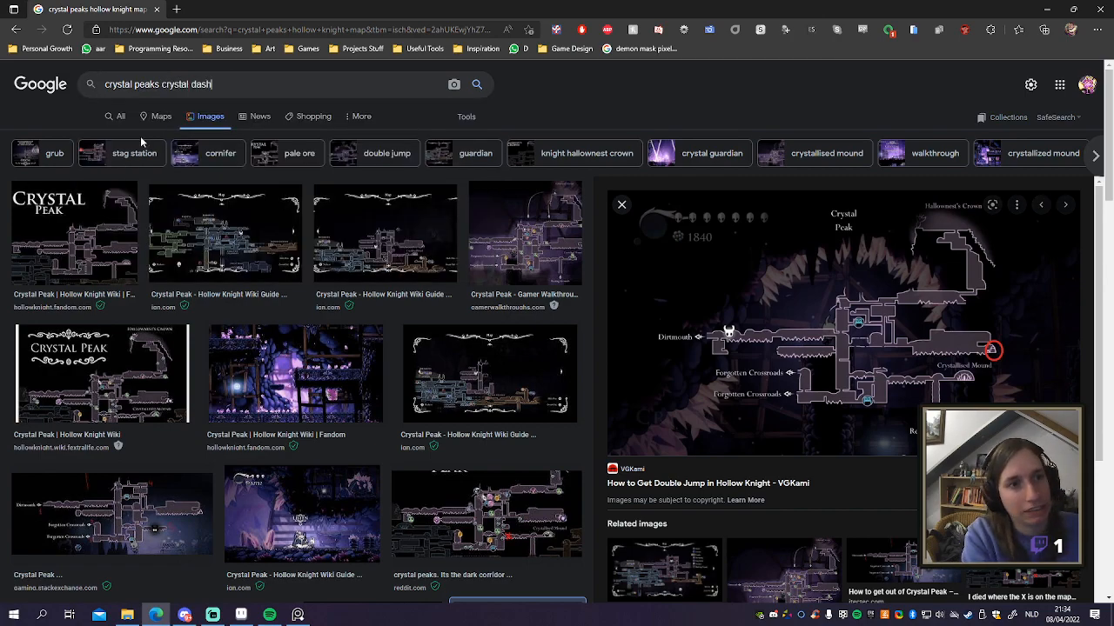
key("Return")
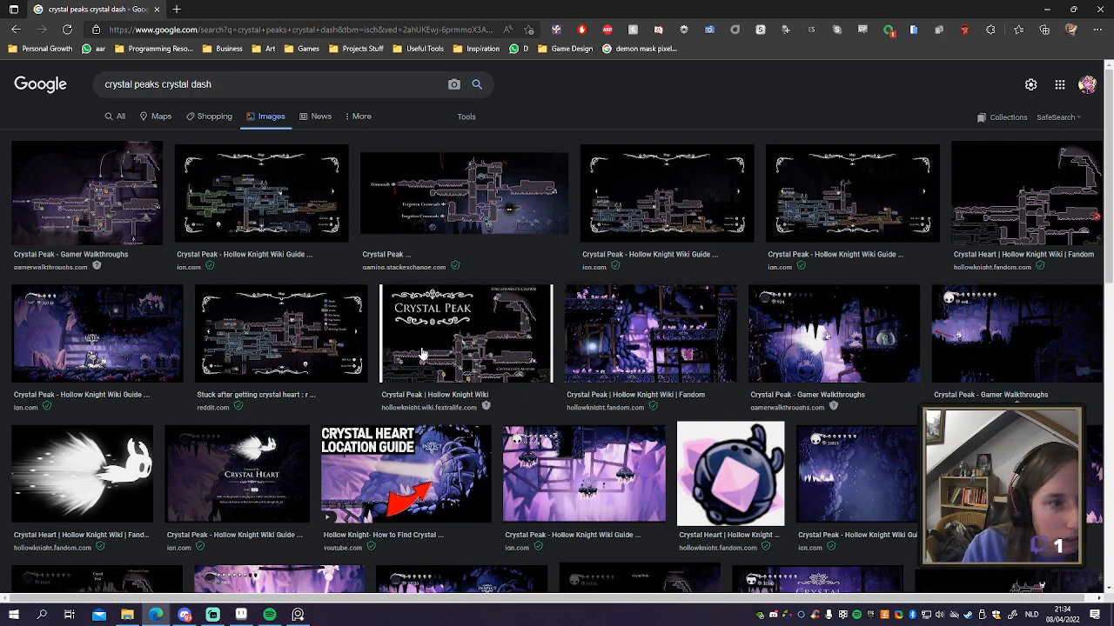
scroll(494, 377, "down", 1)
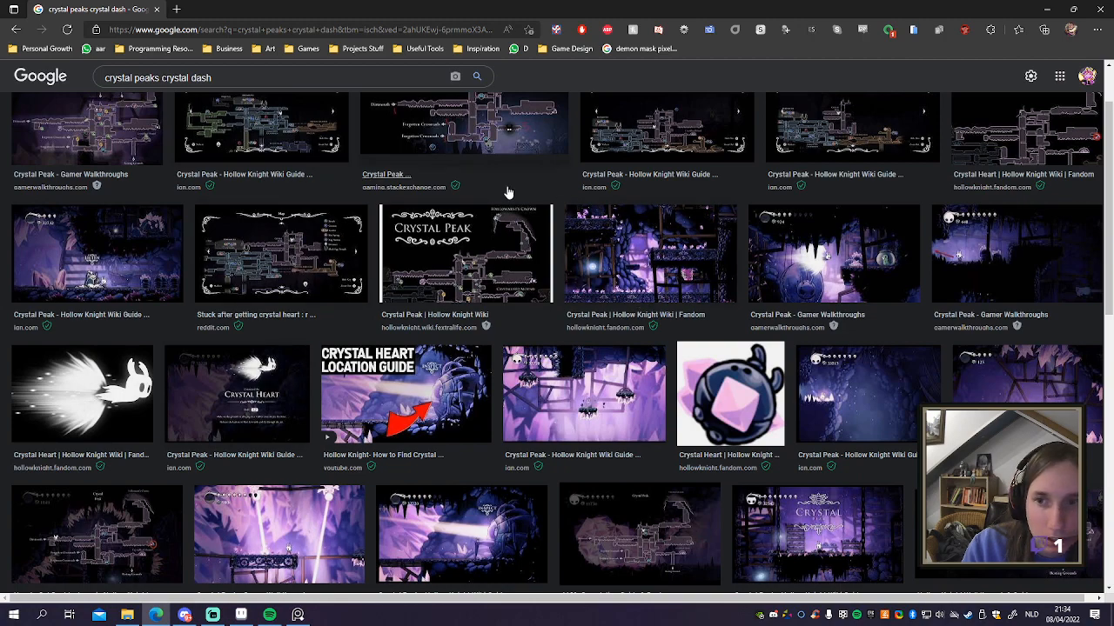
Step: Search Google Images for "crystal peaks crystal heart" and open the VGKami Crystal Peak screenshot
left_click(244, 75)
key("ctrl+shift+Left")
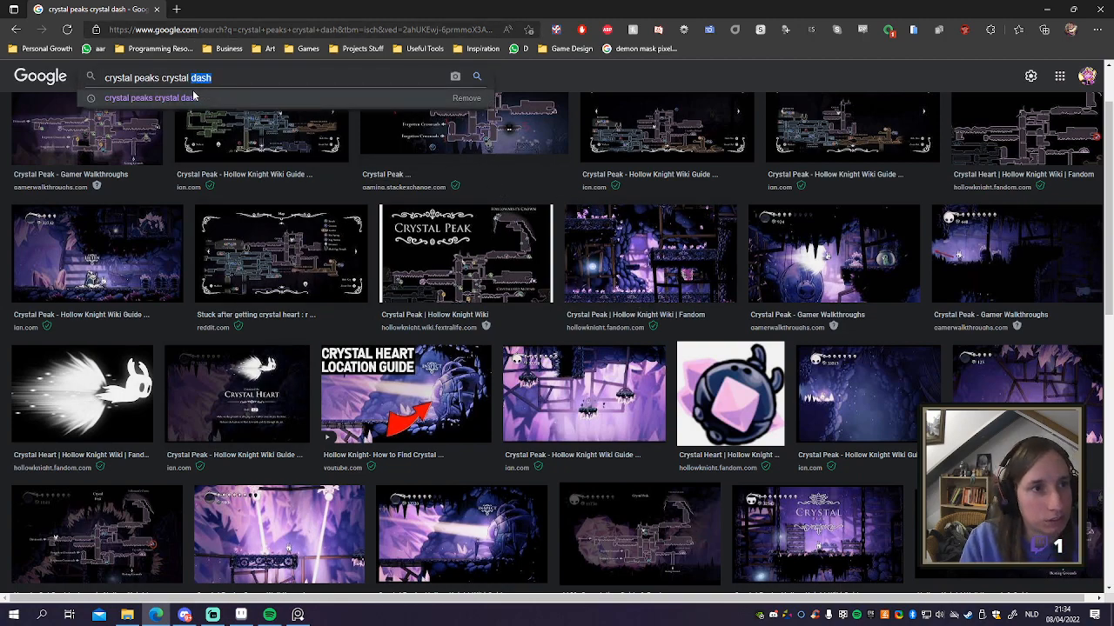
type("heart")
key("Return")
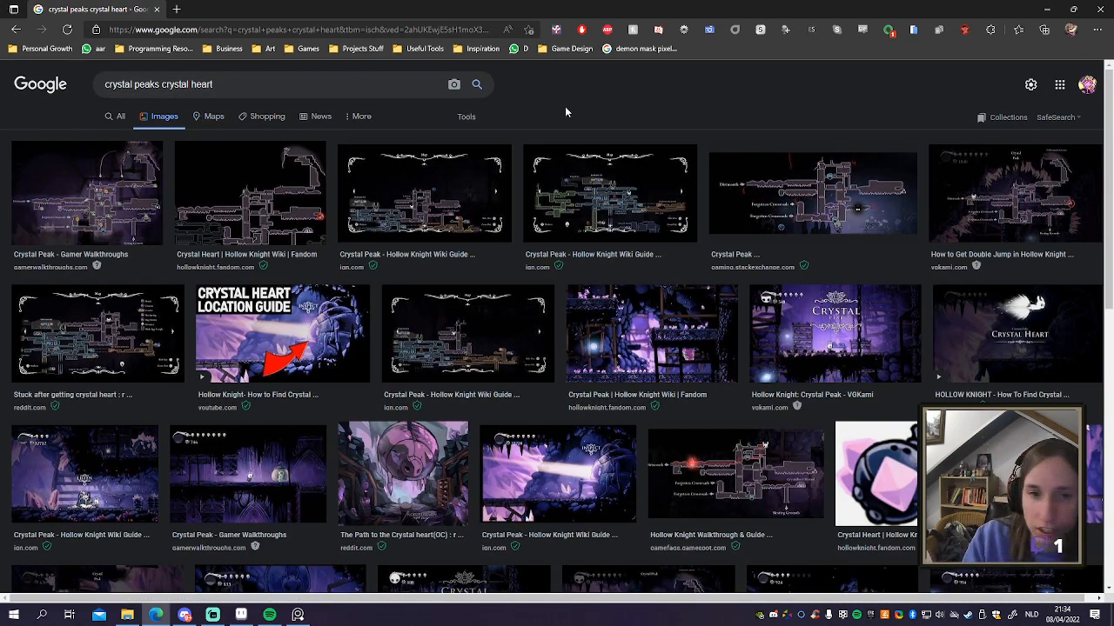
left_click(837, 346)
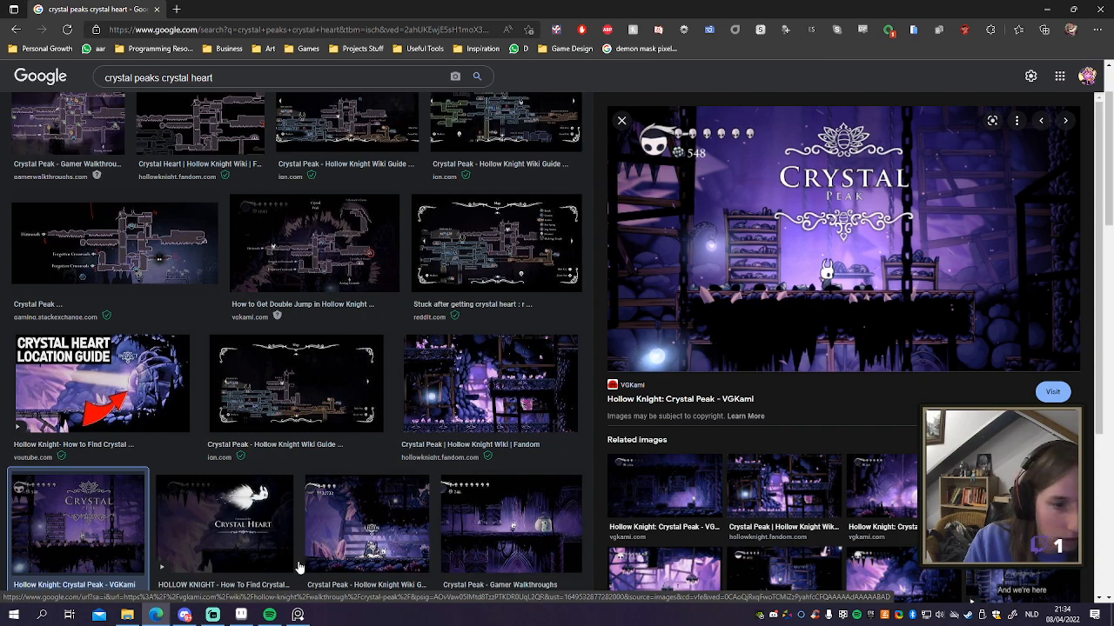
Step: Switch back to Aseprite and rearrange the browser window with the Crystal Peak references as a separate, narrower window
left_click(241, 614)
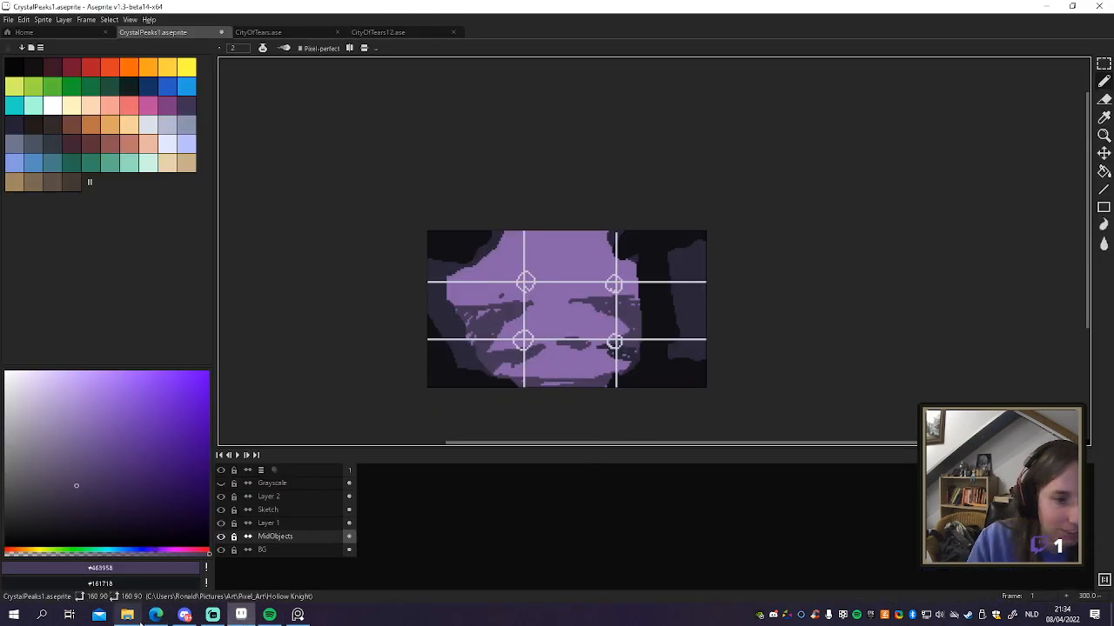
left_click(297, 615)
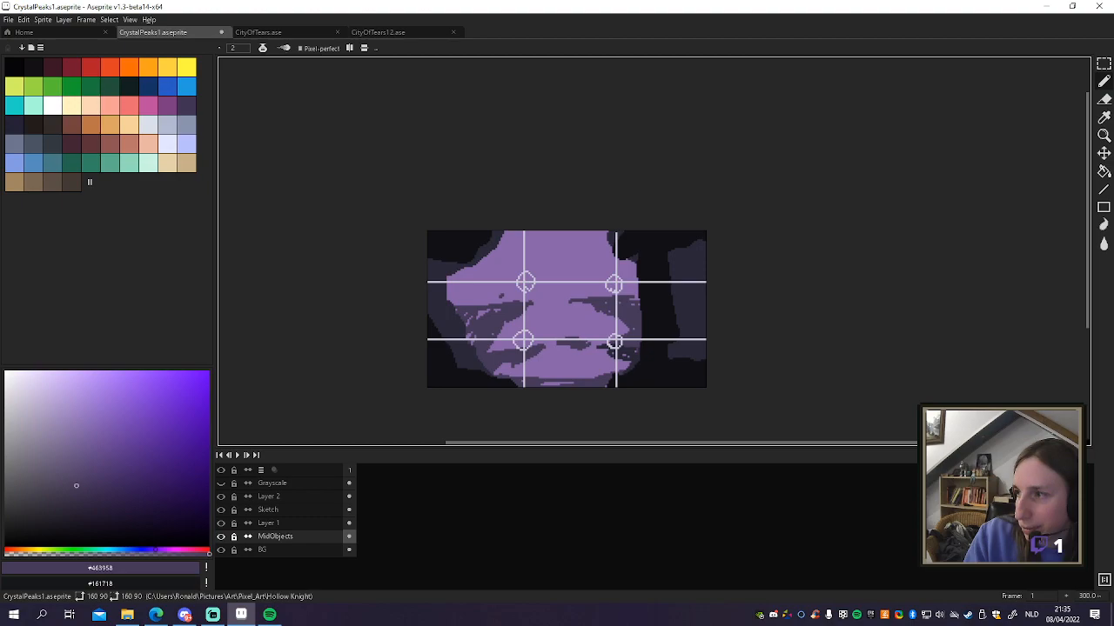
key("alt+Tab")
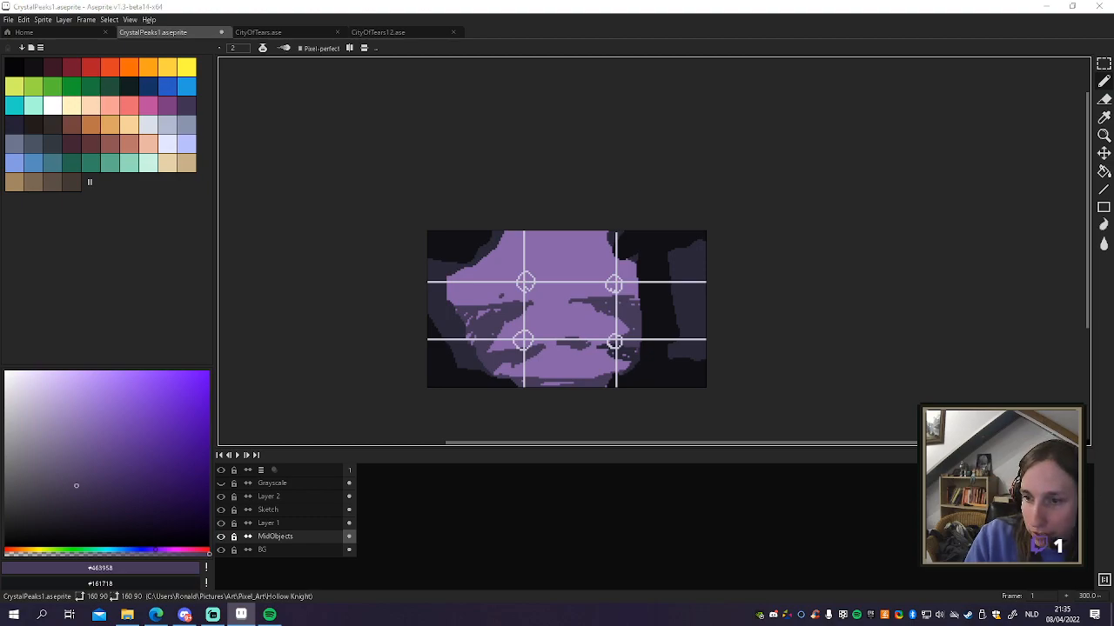
left_click_drag(817, 3, 1113, 275)
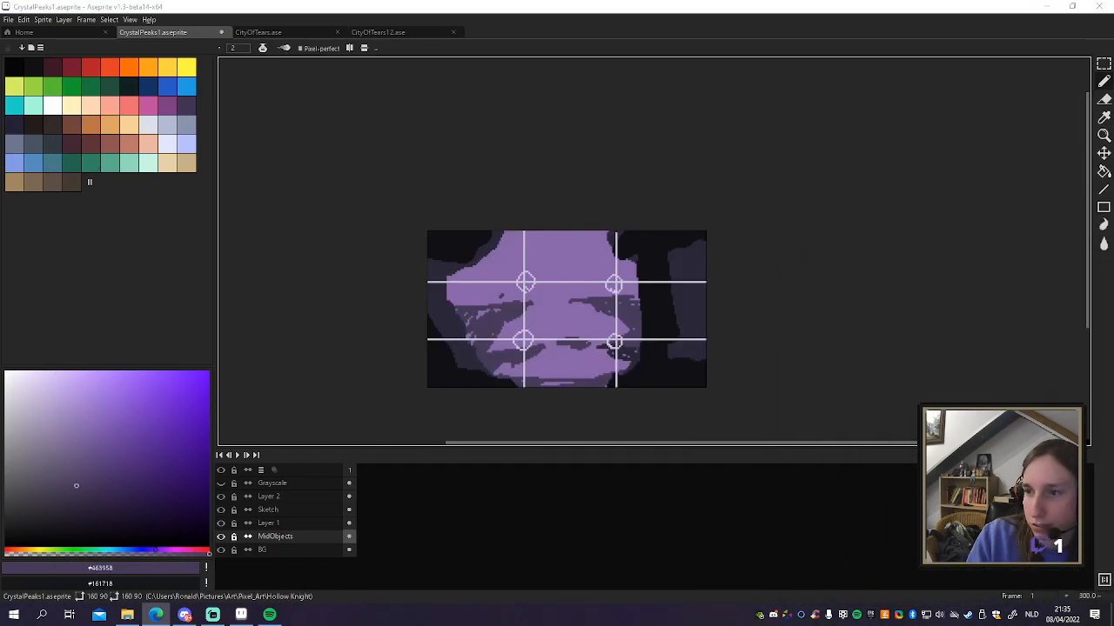
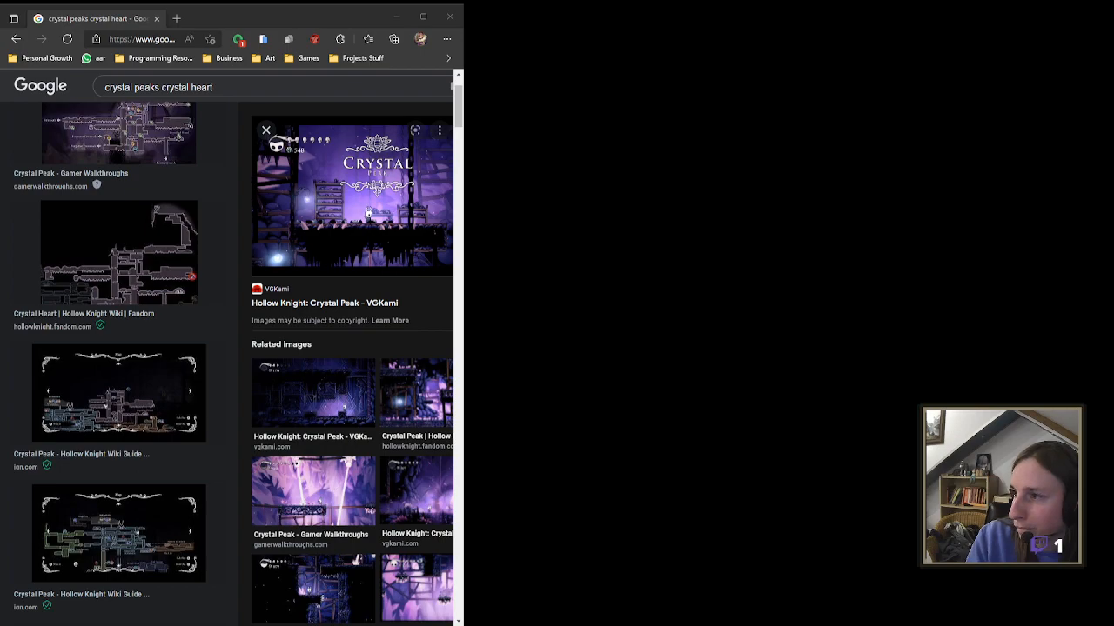
Step: Switch to Aseprite, pick the near-black #101014 from the canvas and try a short vertical stroke at the lower-left rock on Layer 1
key("alt+Tab")
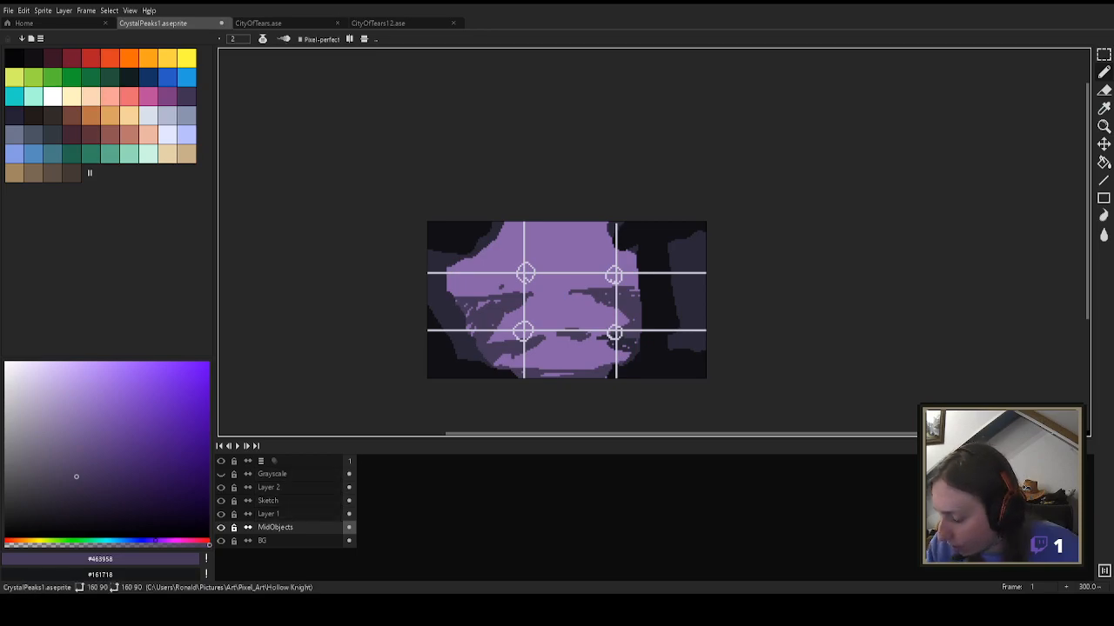
left_click(296, 513)
key("alt")
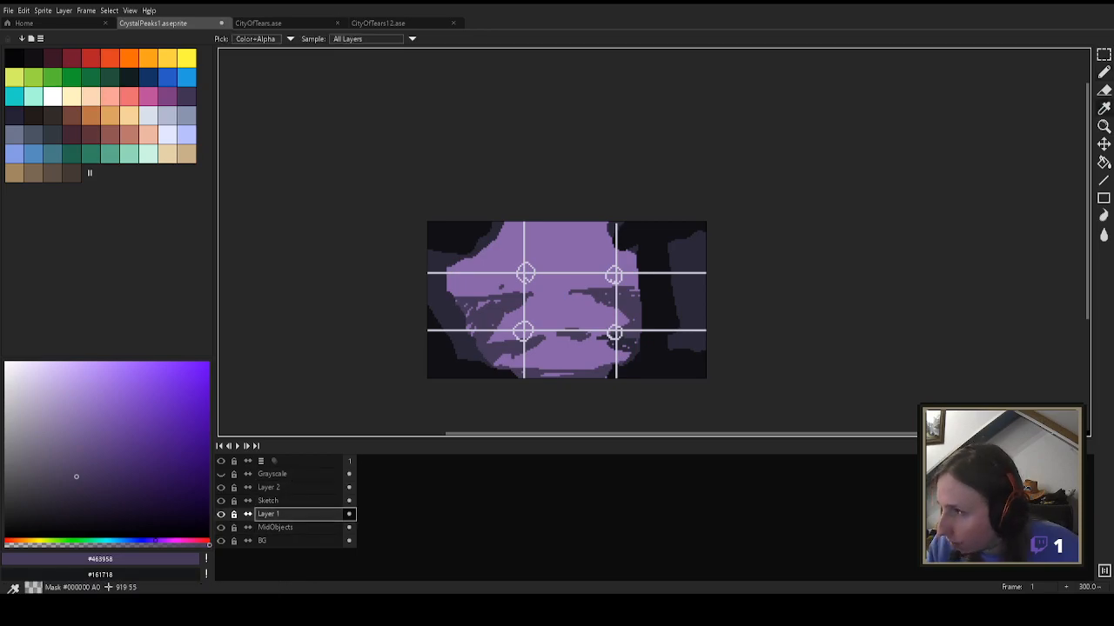
left_click(466, 371, "alt")
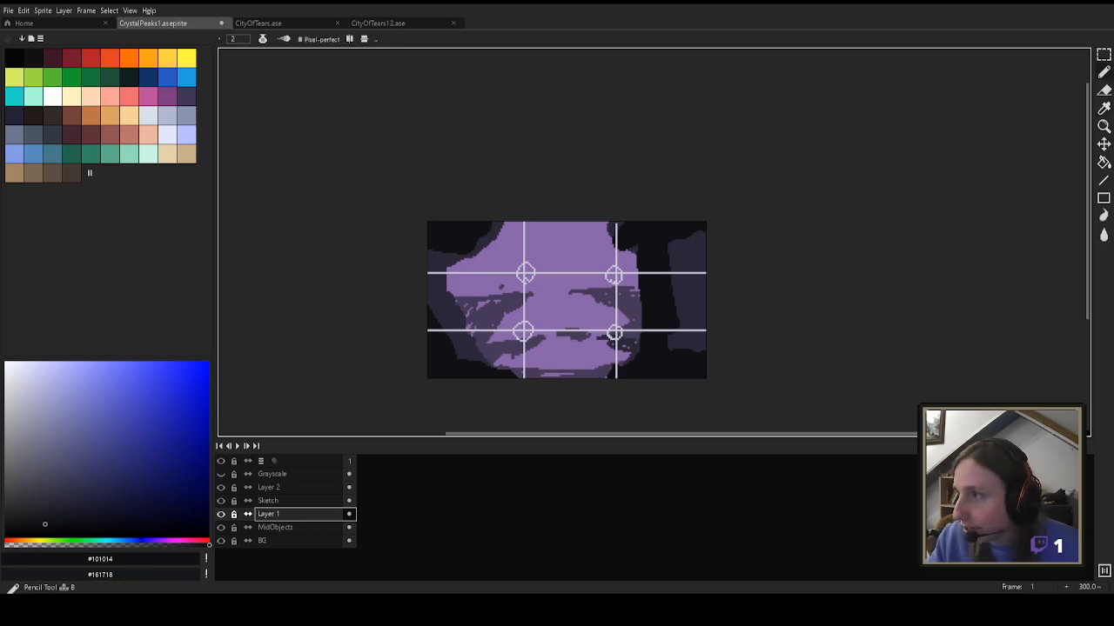
left_click_drag(471, 362, 472, 339)
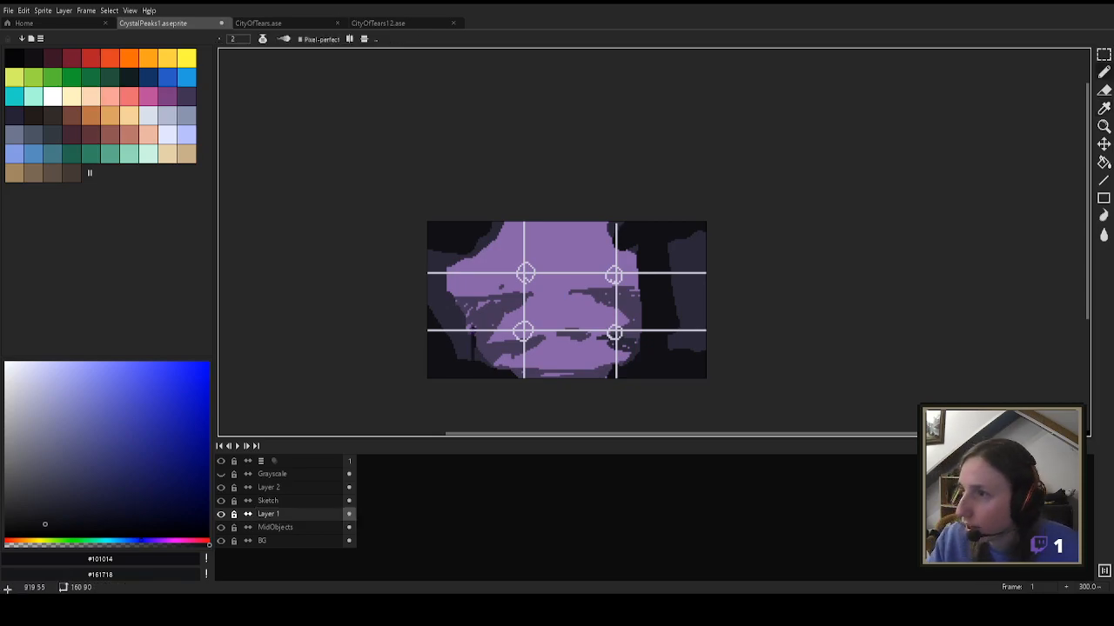
key("v")
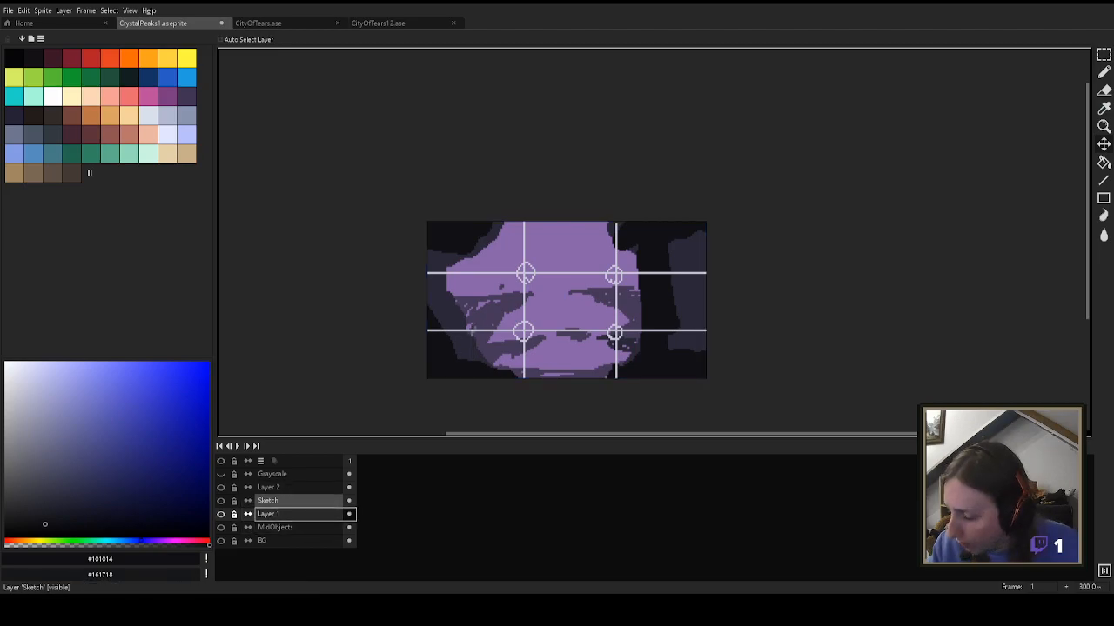
Step: Rename the Sketch layer as FrontSketch
left_click(221, 488)
left_click(269, 500)
left_click(221, 487)
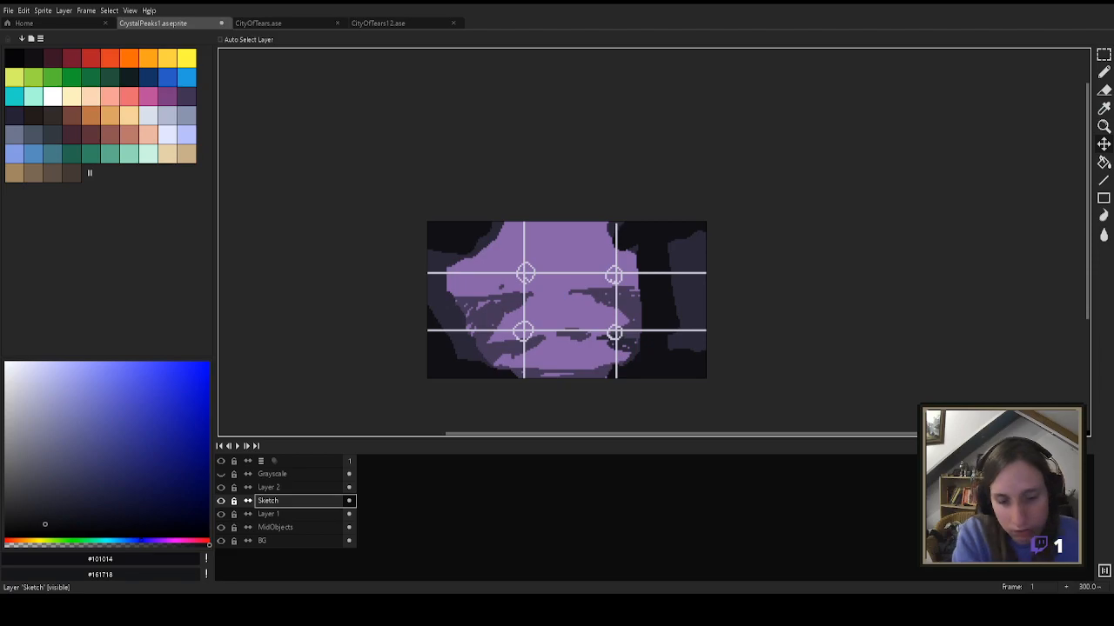
type("Sketch")
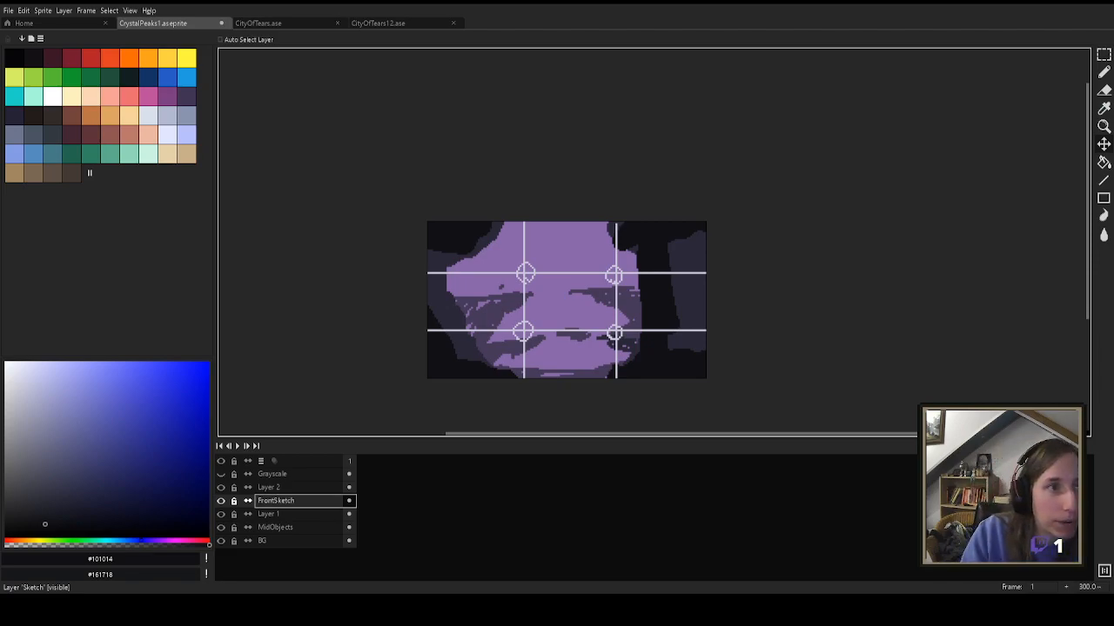
Step: Look at the CityOfTears.ase artwork for reference and return to CrystalPeaks1.aseprite
left_click(260, 24)
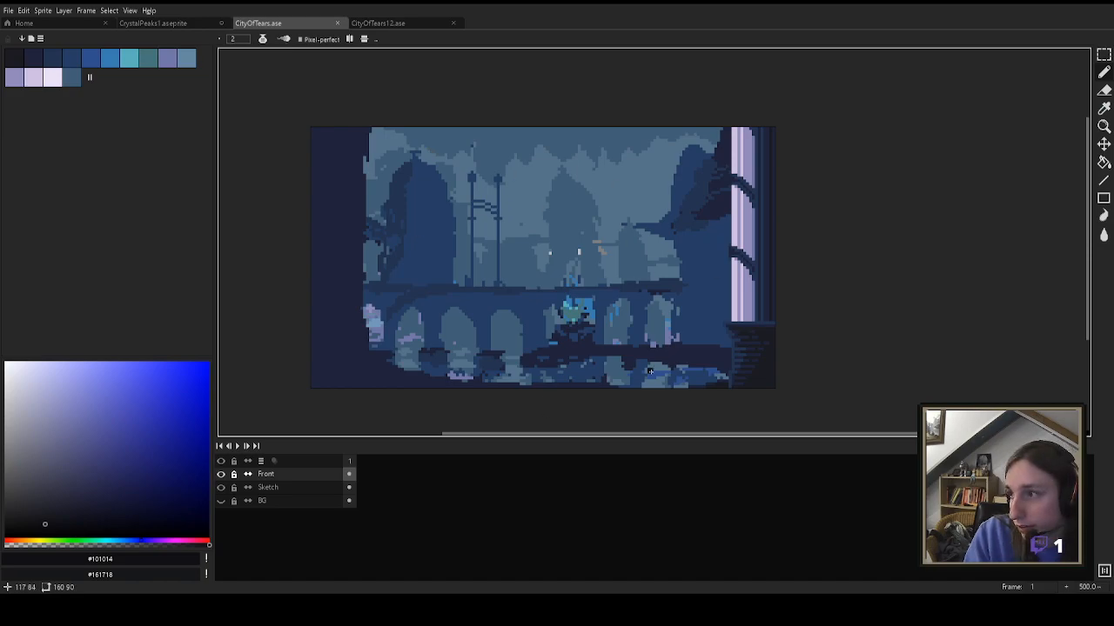
left_click(199, 23)
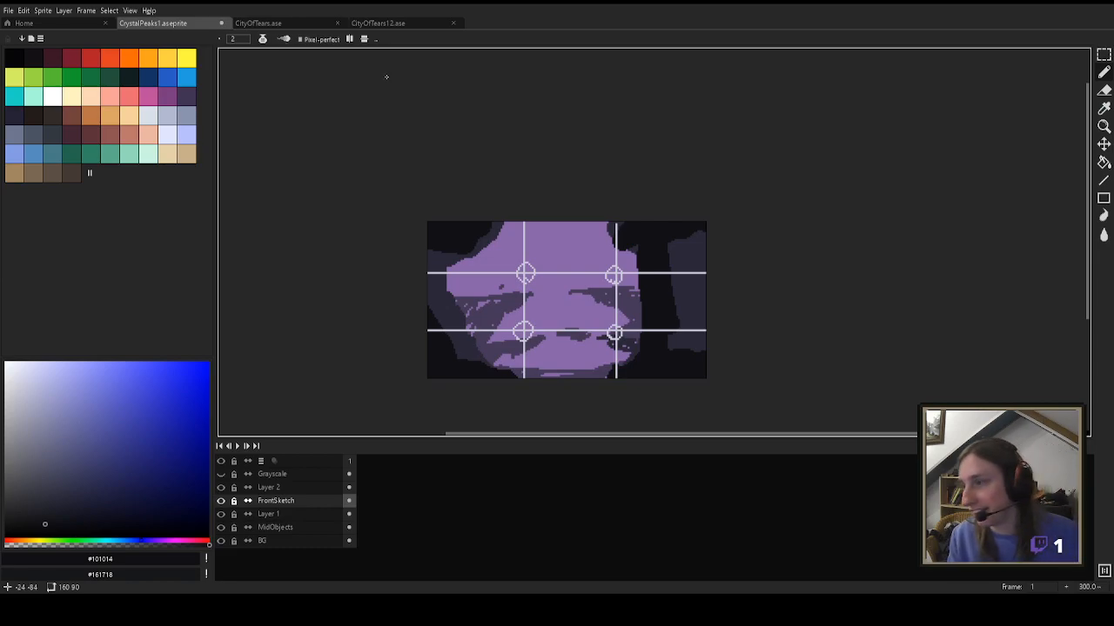
key("v")
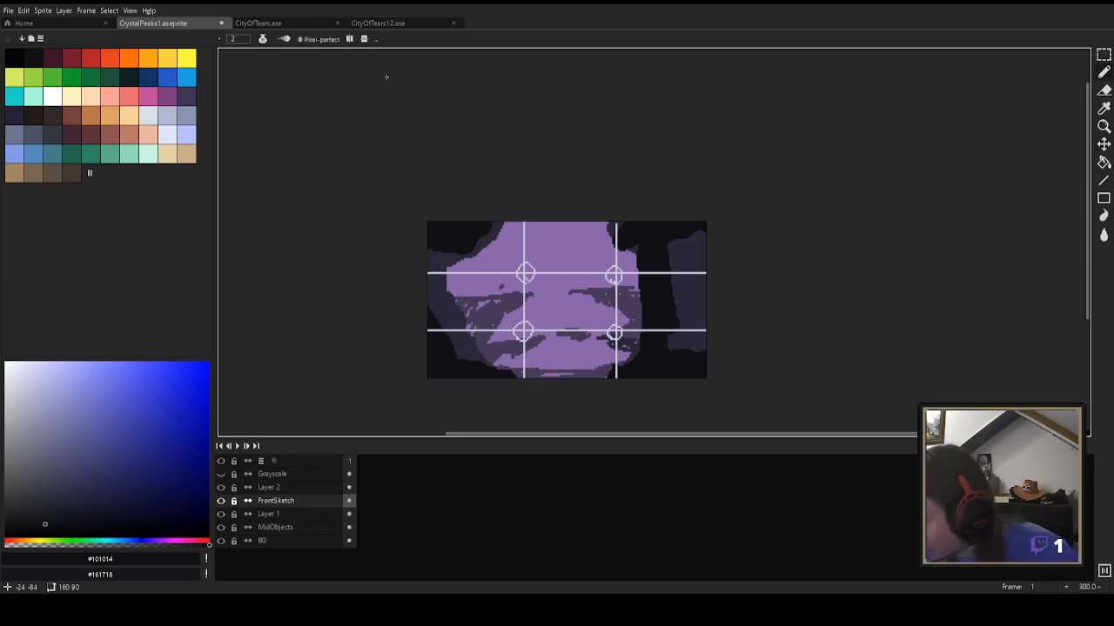
Step: Draw a straight near-black vertical post along the left side of the purple opening, undoing and redrawing it until it is well placed
key("b")
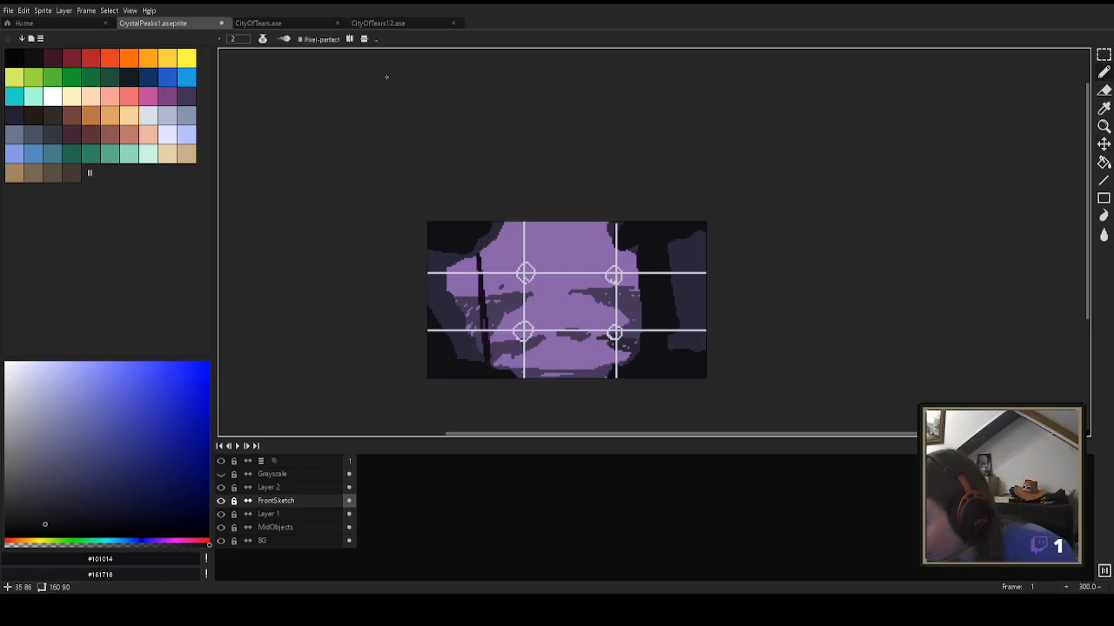
key("ctrl+z")
mouse_move(486, 368)
left_mouse_down()
mouse_move(478, 363)
mouse_move(481, 390)
mouse_move(474, 249)
mouse_move(476, 339)
left_mouse_up()
key("ctrl+z")
key("ctrl+z")
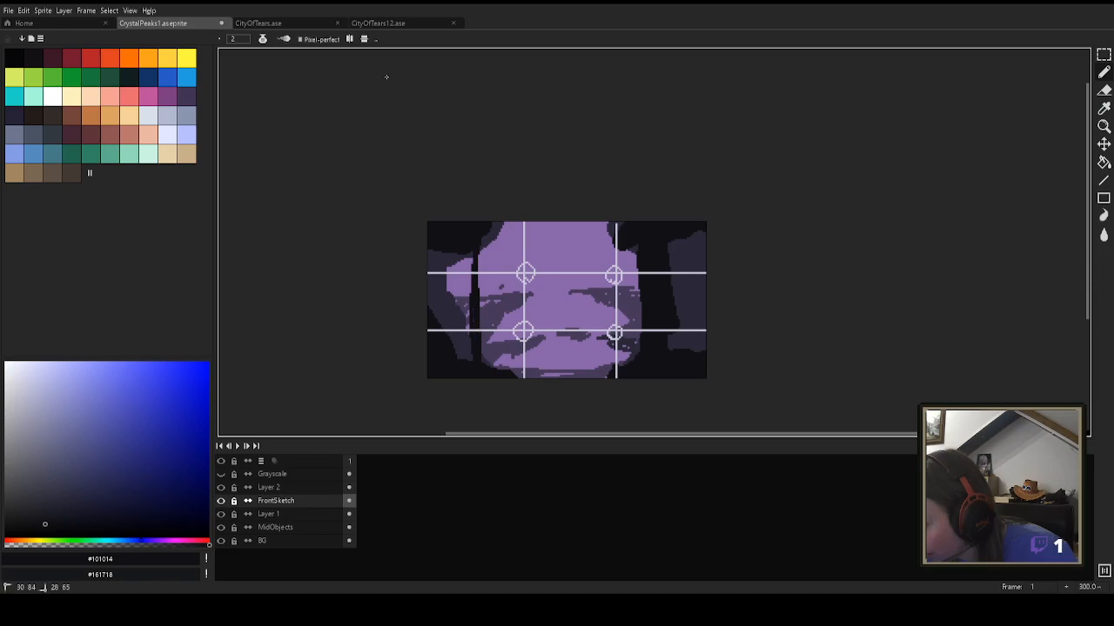
key("ctrl+z")
key("ctrl+z")
key("ctrl+z")
mouse_move(476, 373)
left_mouse_down()
mouse_move(472, 238)
mouse_move(475, 370)
mouse_move(470, 252)
left_mouse_up()
key("ctrl+z")
key("ctrl+z")
key("ctrl+z")
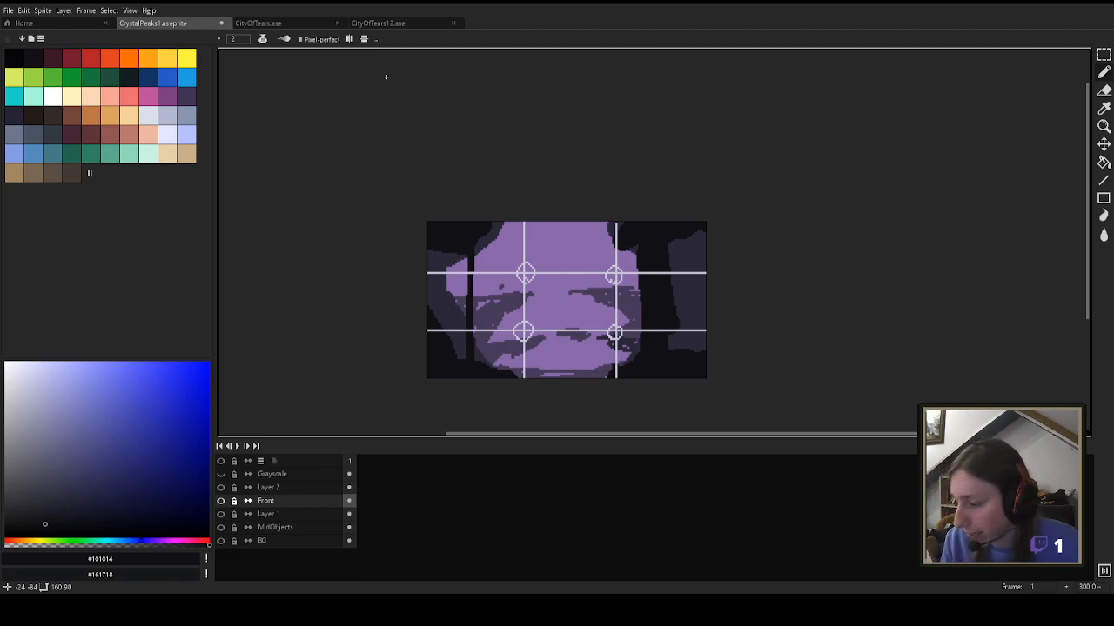
Step: Add near-black diagonal and horizontal struts between the left post and the canvas's left edge
mouse_move(468, 265)
left_mouse_down()
mouse_move(429, 269)
mouse_move(467, 284)
mouse_move(457, 275)
mouse_move(467, 269)
left_mouse_up()
key("ctrl+z")
key("ctrl+z")
mouse_move(421, 307)
left_mouse_down()
mouse_move(464, 303)
mouse_move(465, 344)
left_mouse_up()
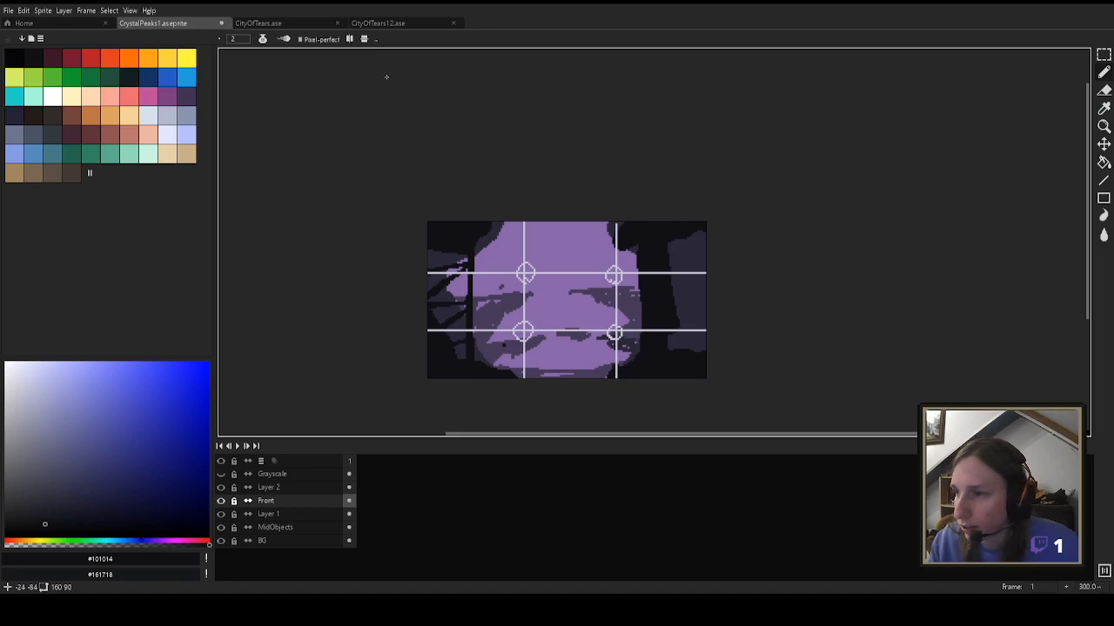
mouse_move(554, 378)
left_mouse_down()
mouse_move(559, 348)
mouse_move(574, 368)
mouse_move(571, 346)
mouse_move(567, 364)
mouse_move(572, 356)
left_mouse_up()
key("ctrl+z")
key("ctrl+z")
key("ctrl+z")
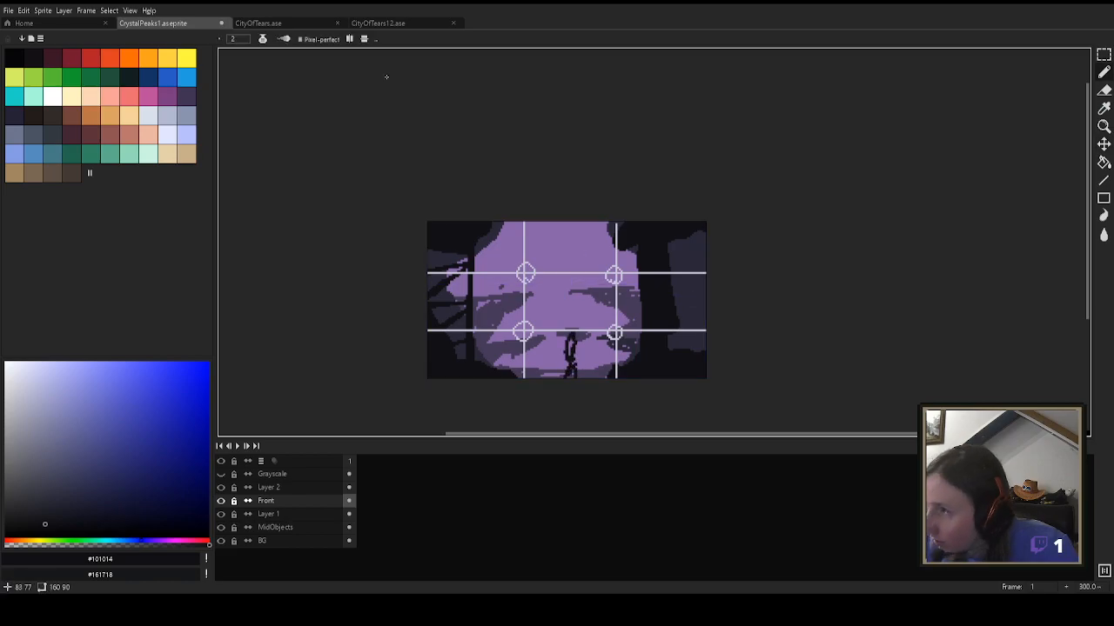
left_click_drag(571, 356, 576, 221)
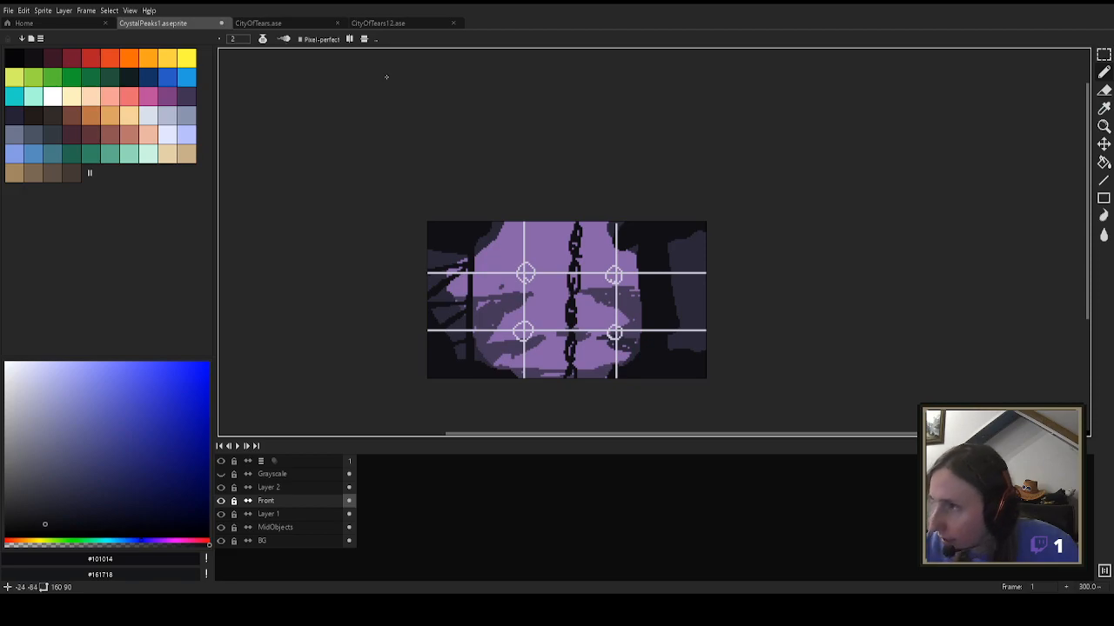
key("ctrl+z")
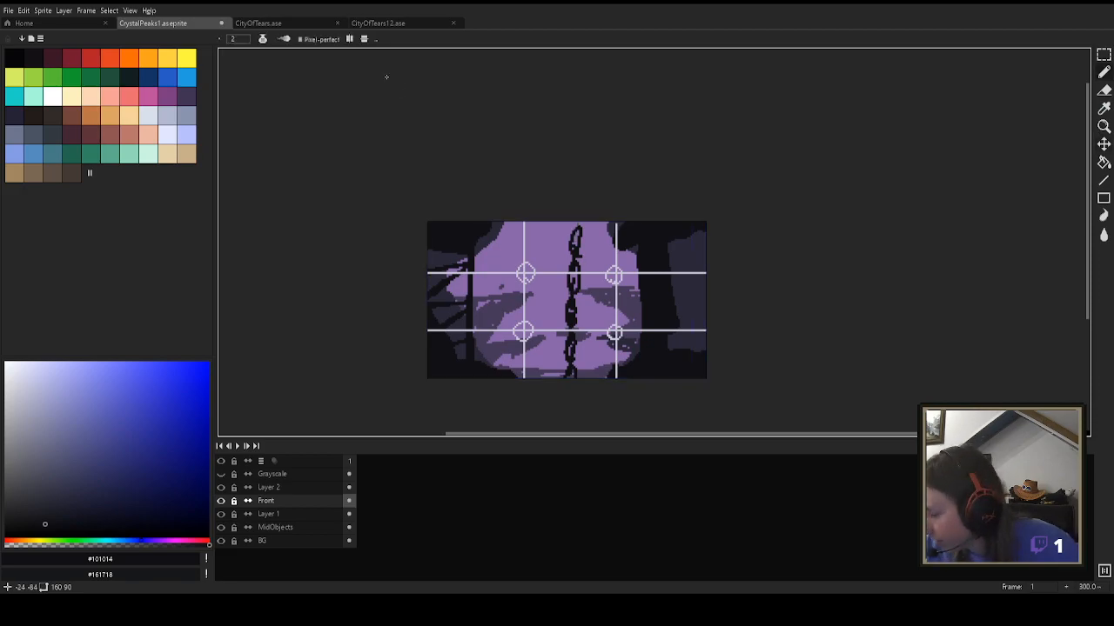
key("ctrl+z")
key("ctrl+z")
key("ctrl+z")
key("ctrl+z")
key("ctrl+z")
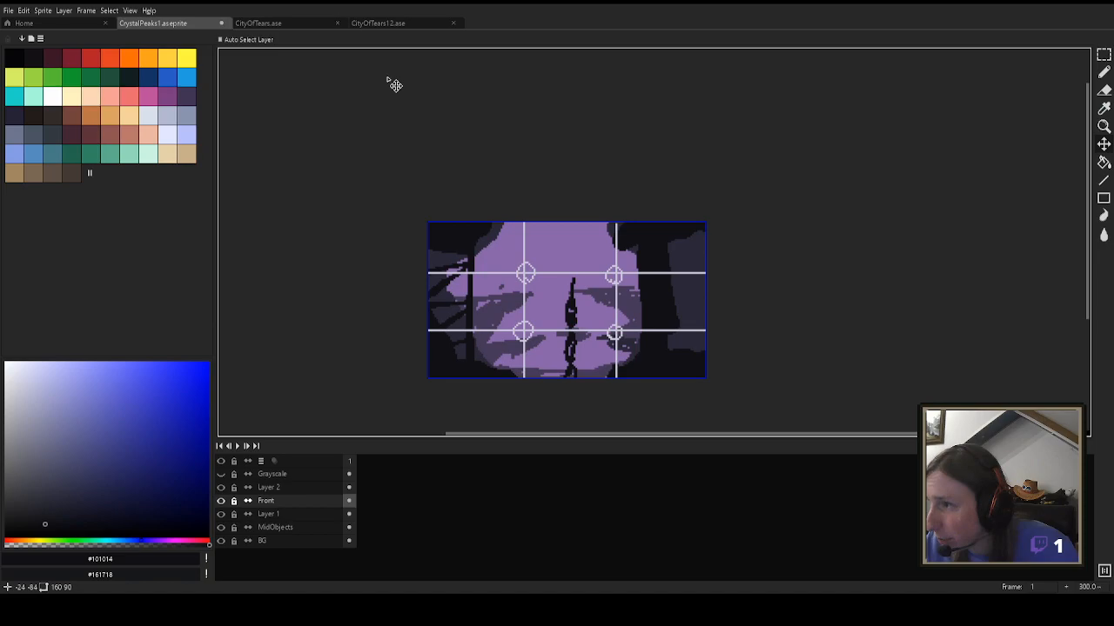
key("ctrl+z")
key("ctrl+z")
key("ctrl+z")
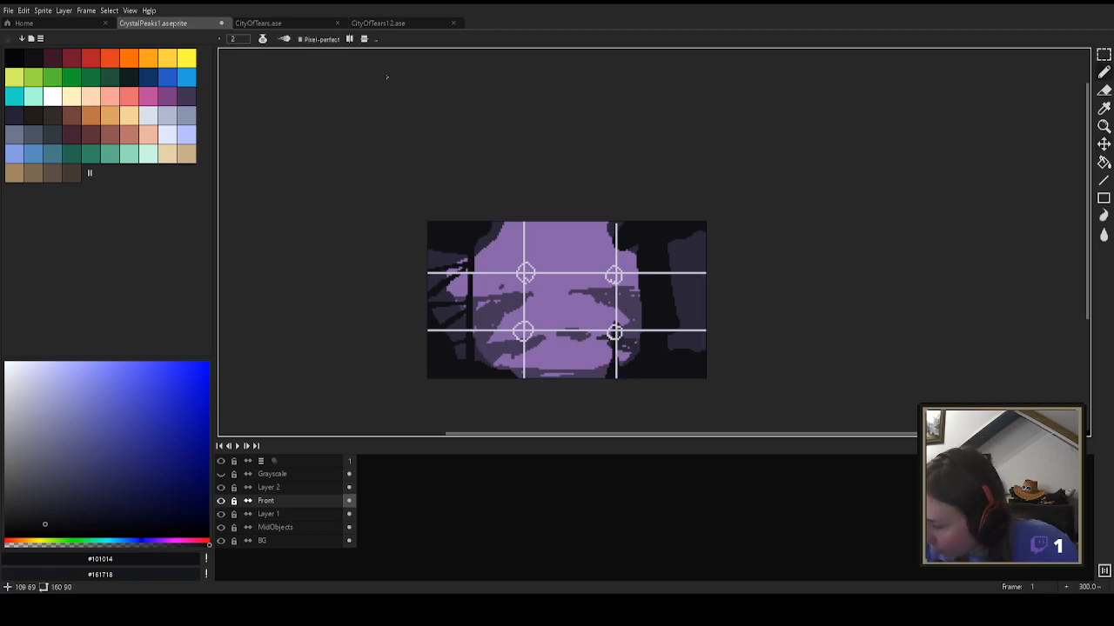
Step: Fade the guide grid on Layer 2 and draw a near-black hanging chain along the right vertical guide on the Front layer
left_click(270, 488)
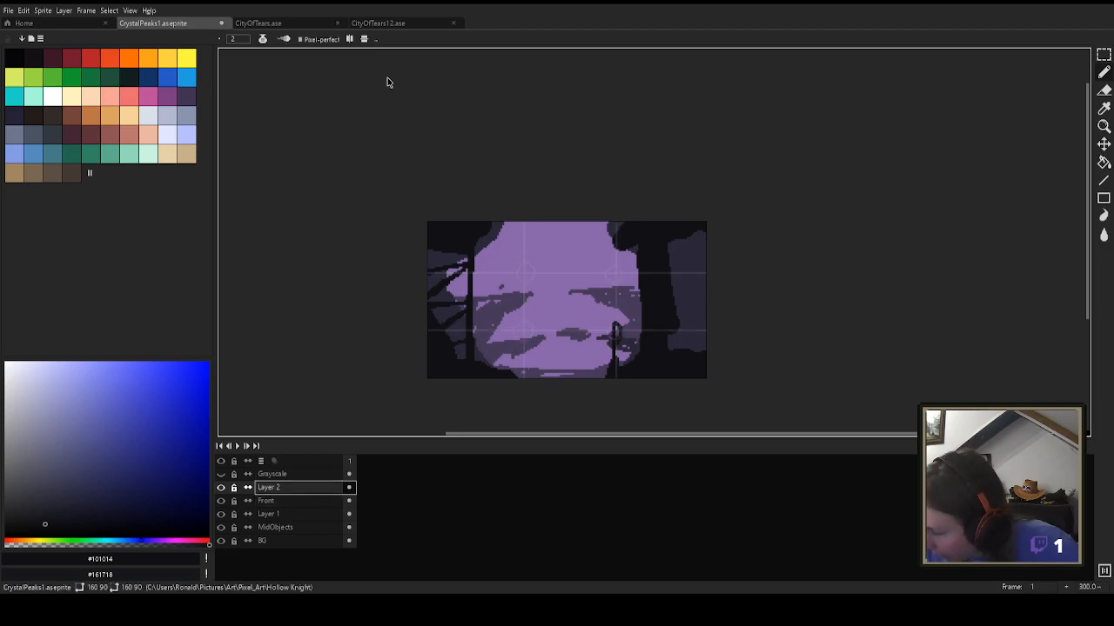
key("Down")
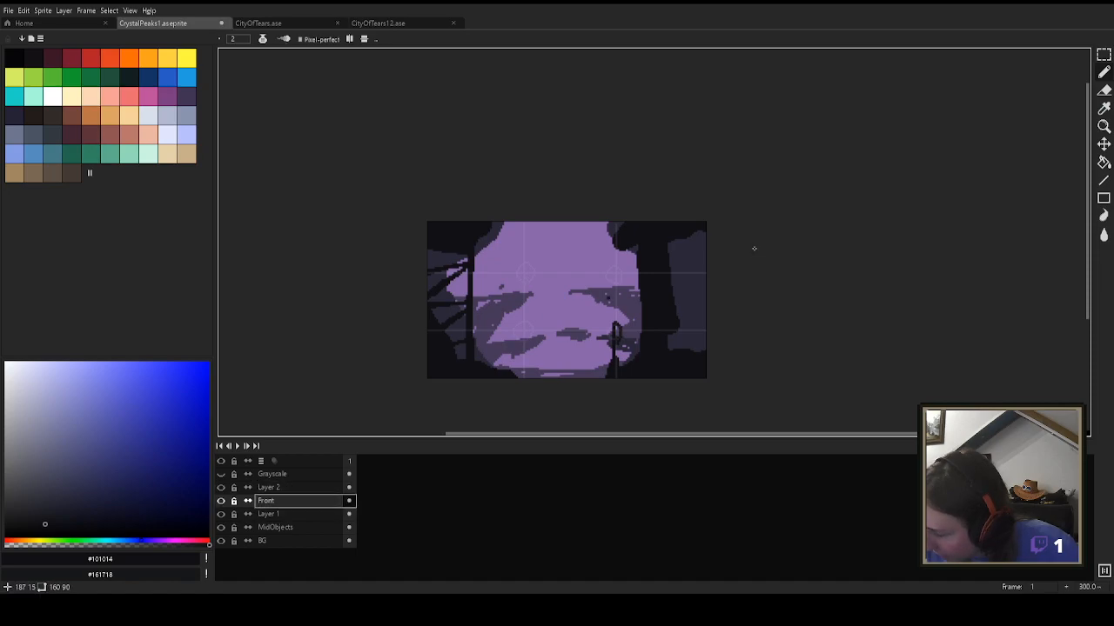
left_click_drag(615, 314, 620, 240)
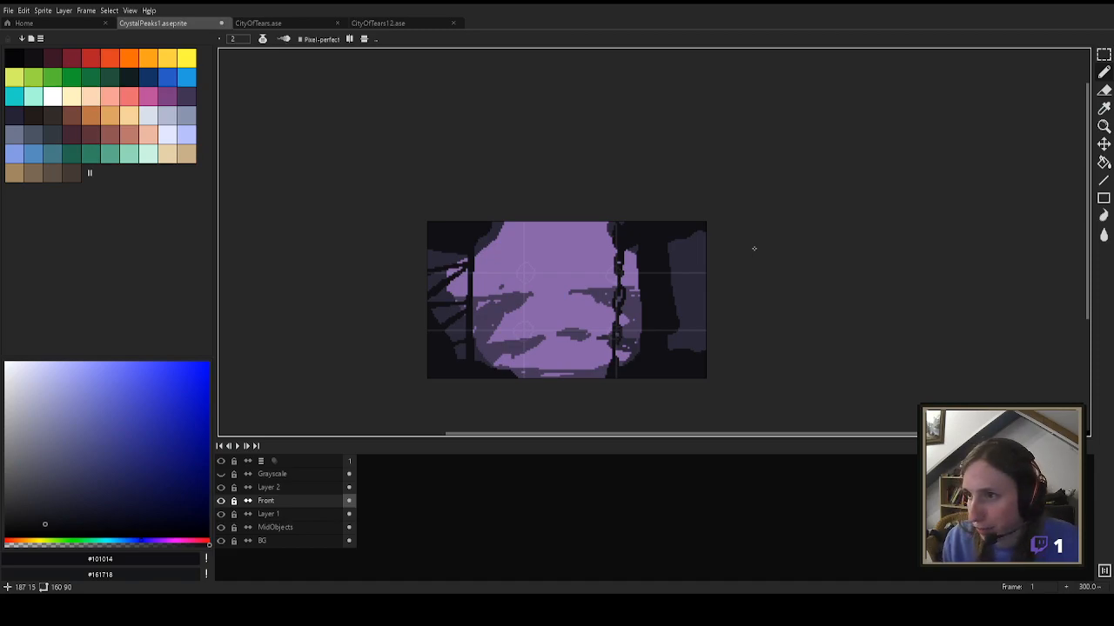
Step: Erase the dark rock column right of the chain on the Front layer with a 5 px eraser
key("e")
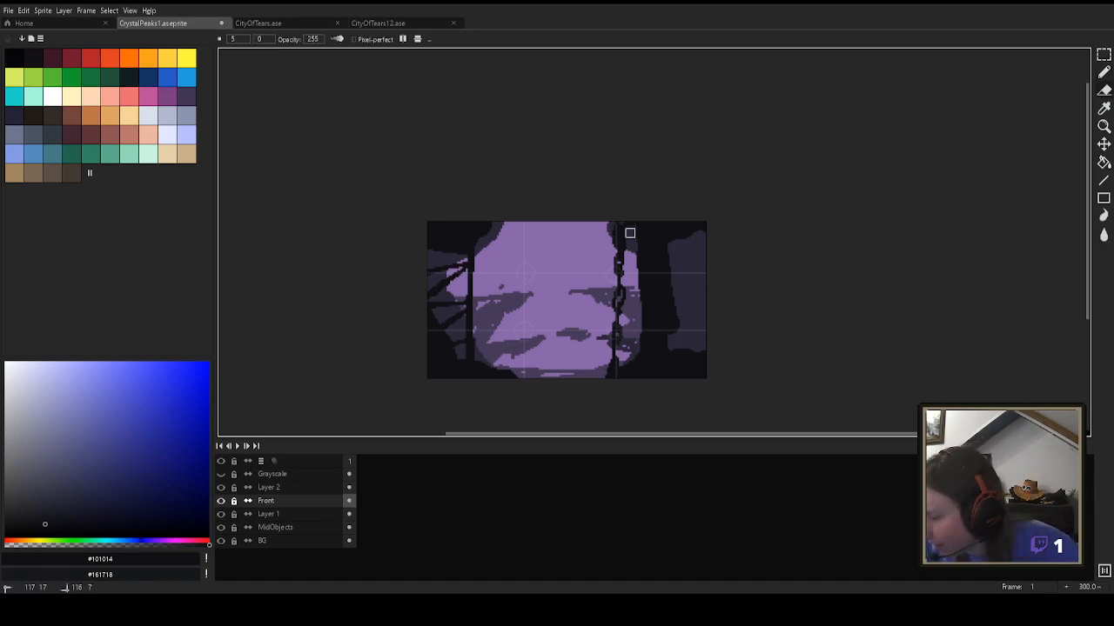
left_click_drag(633, 237, 633, 234)
mouse_move(638, 239)
left_mouse_down()
mouse_move(638, 229)
mouse_move(676, 239)
left_mouse_up()
mouse_move(636, 276)
left_mouse_down()
mouse_move(675, 229)
mouse_move(680, 258)
mouse_move(673, 210)
mouse_move(706, 221)
mouse_move(673, 251)
mouse_move(639, 314)
mouse_move(637, 343)
mouse_move(657, 283)
mouse_move(675, 308)
mouse_move(652, 343)
left_mouse_up()
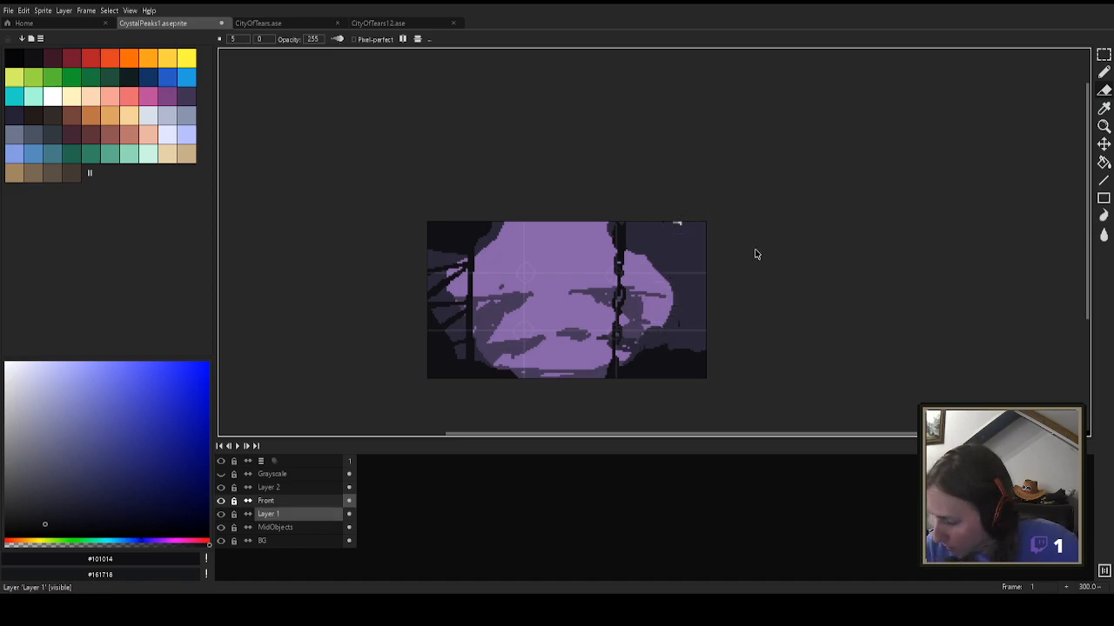
Step: Pick the dark purple #2a2738 on Layer 1 and paint over the light gap at the top of the right wall
left_click(275, 515)
left_click(681, 239, "alt")
key("b")
left_click_drag(681, 239, 680, 227)
left_click_drag(683, 308, 679, 323)
Step: Draw dark purple vertical posts across the lit opening right of the chain, replacing the first misplaced stroke
mouse_move(656, 272)
left_mouse_down()
mouse_move(652, 328)
mouse_move(650, 268)
left_mouse_up()
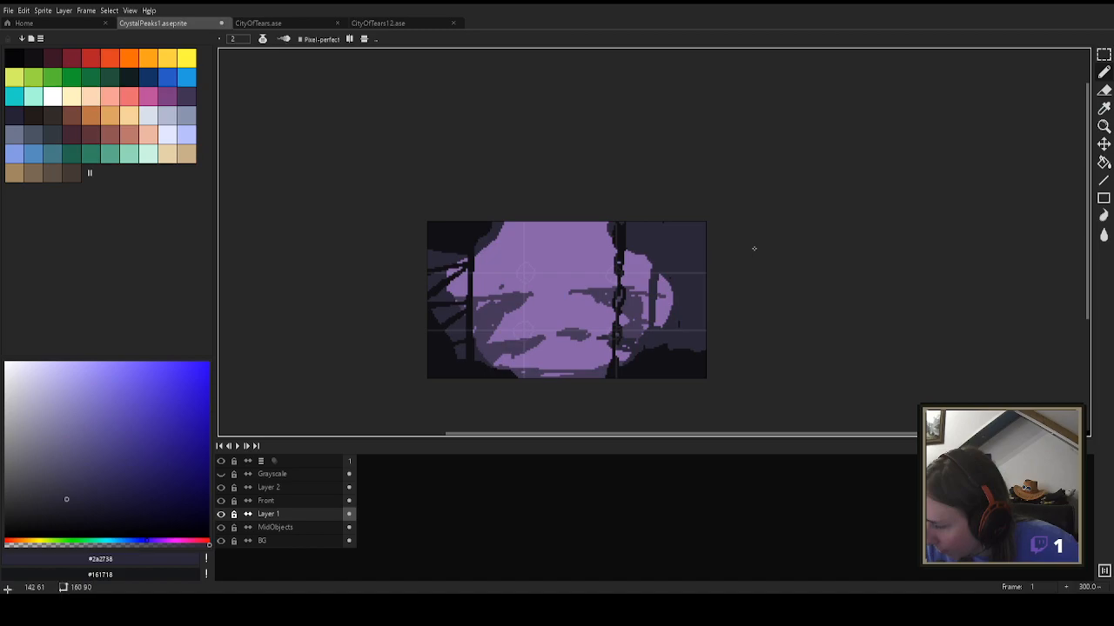
key("ctrl+z")
mouse_move(645, 322)
left_mouse_down()
mouse_move(643, 334)
mouse_move(644, 297)
mouse_move(663, 327)
left_mouse_up()
mouse_move(662, 275)
left_mouse_down()
mouse_move(662, 295)
mouse_move(682, 301)
left_mouse_up()
key("e")
key("b")
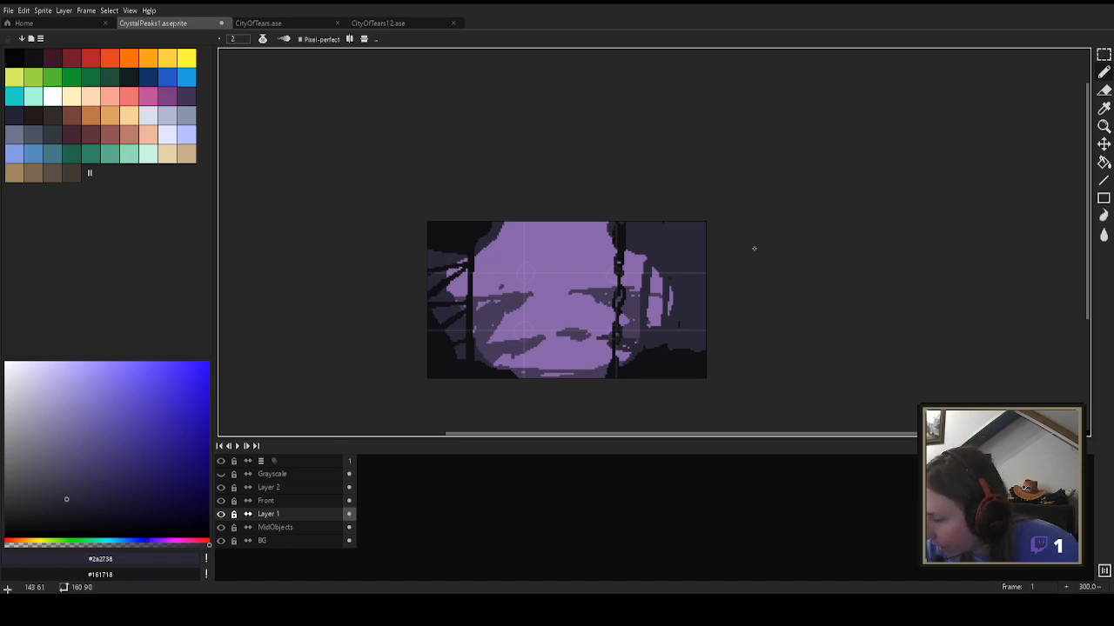
Step: Erase the leftover dark speck on the right wall from the Front layer
left_click(298, 500)
key("e")
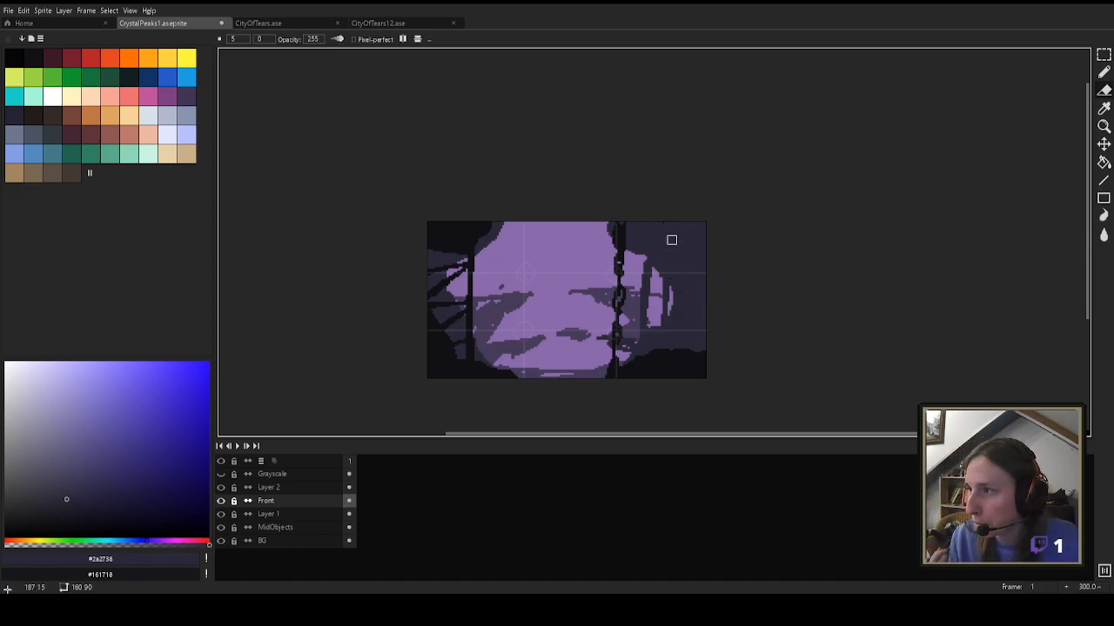
left_click(298, 487)
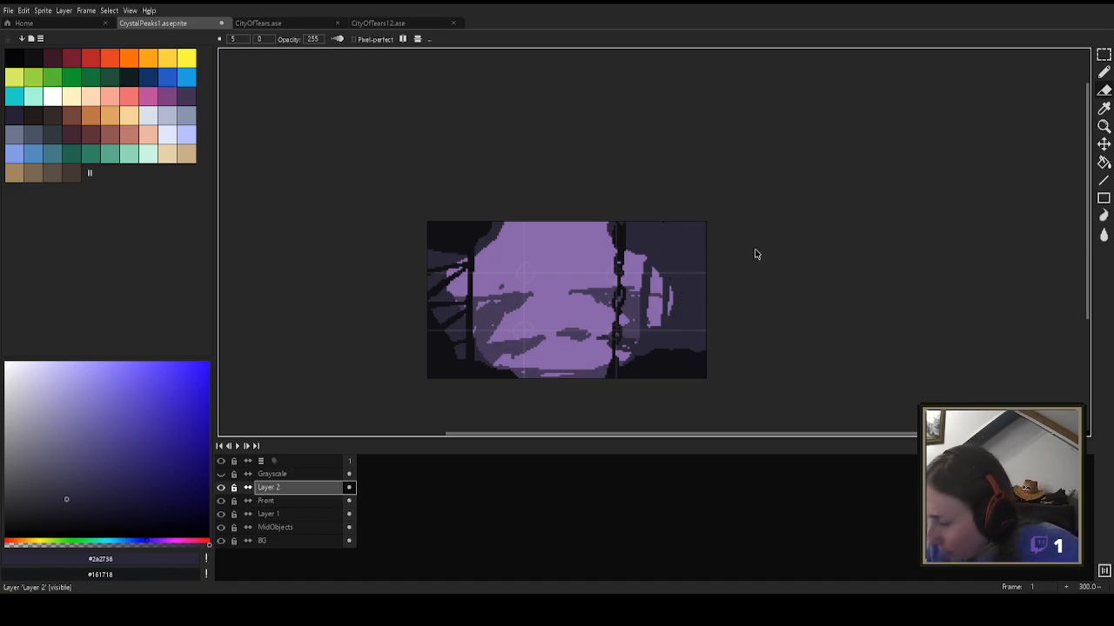
Step: Add dark purple crossbars between the posts in the lit opening right of the chain on Layer 1
left_click(298, 514)
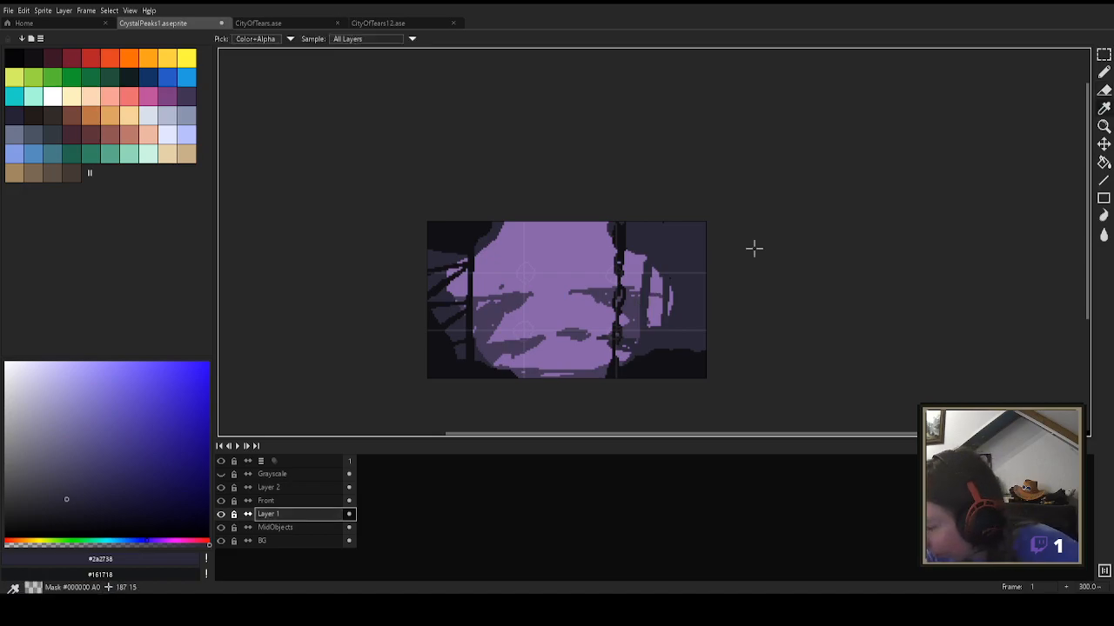
key("b")
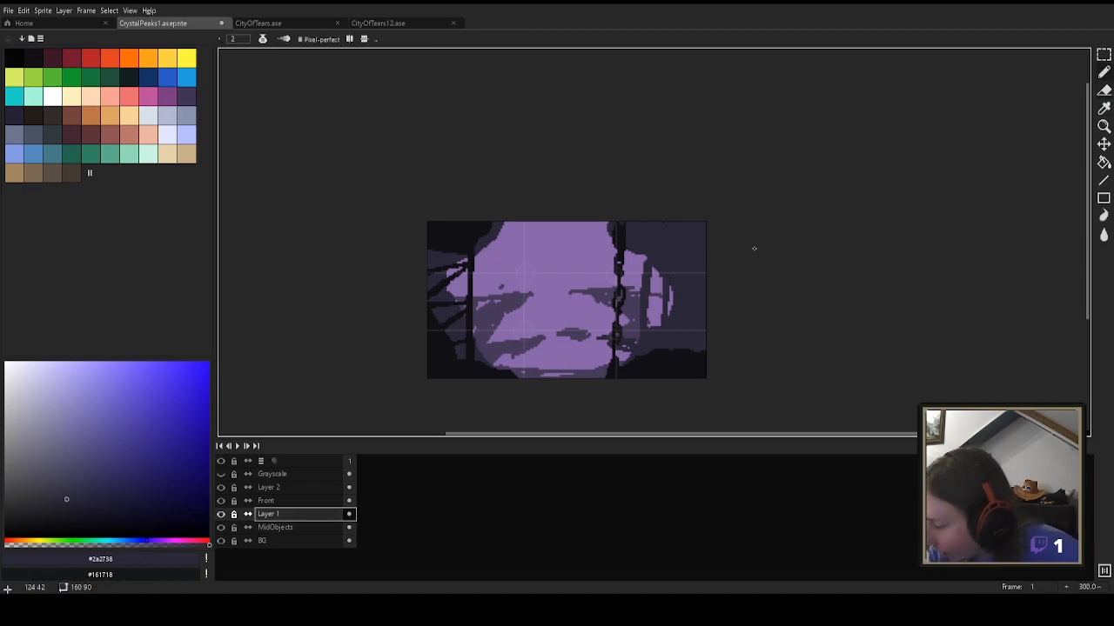
key("ctrl+z")
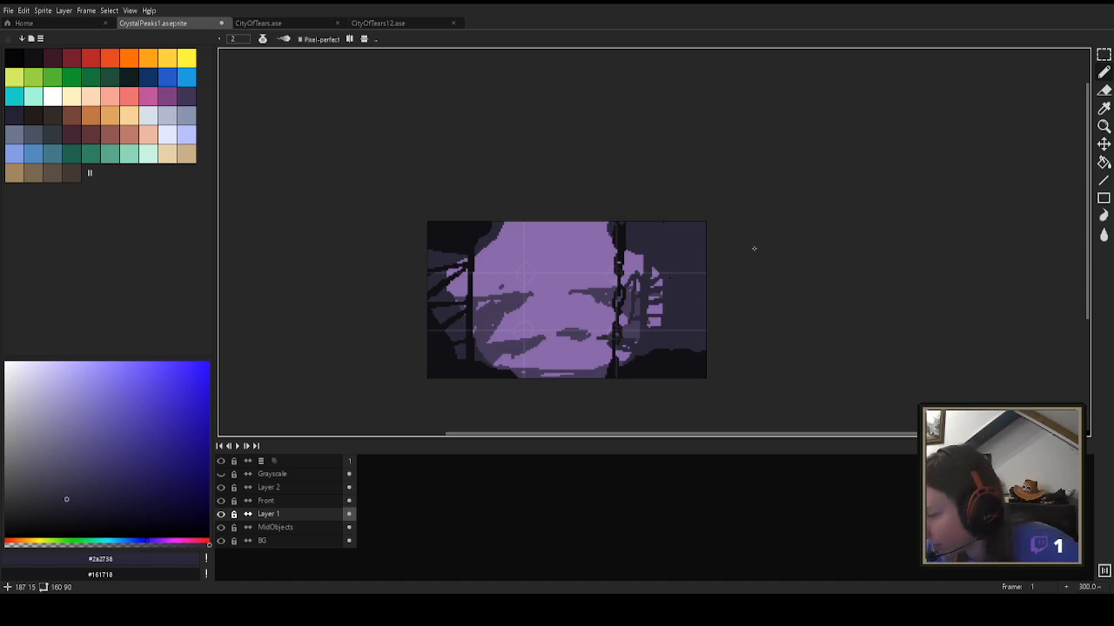
Step: Redo the round wheel sketch around the chain, and undo it together with the last strokes over the lit opening's right edge
key("ctrl+y")
key("ctrl+y")
key("ctrl+y")
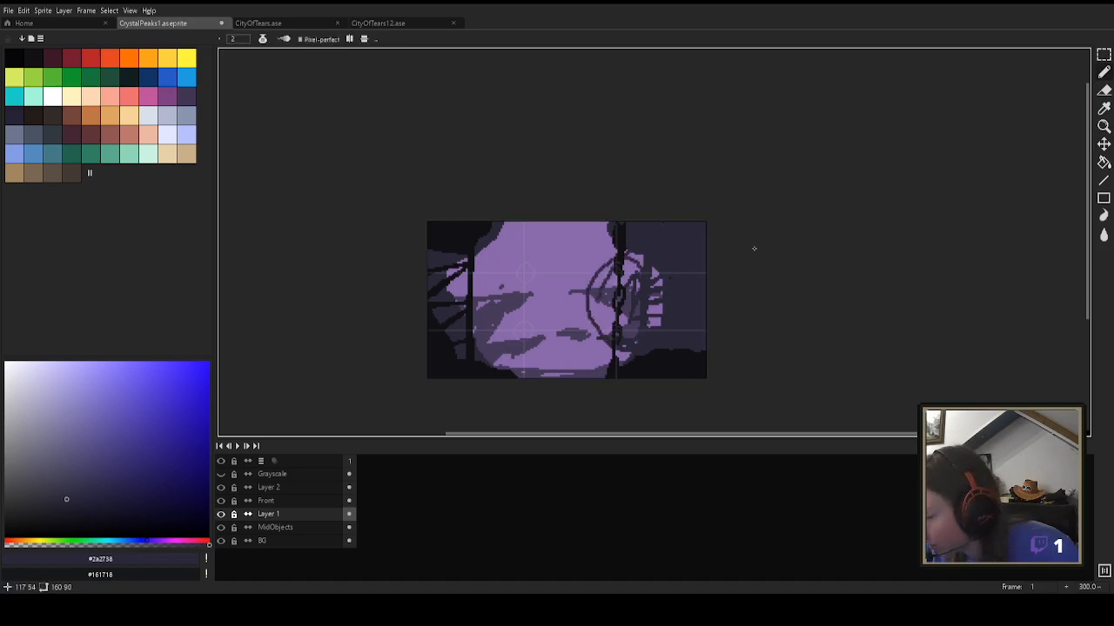
key("ctrl+z")
key("ctrl+z")
key("ctrl+z")
left_click_drag(611, 315, 607, 336)
key("ctrl+z")
key("ctrl+z")
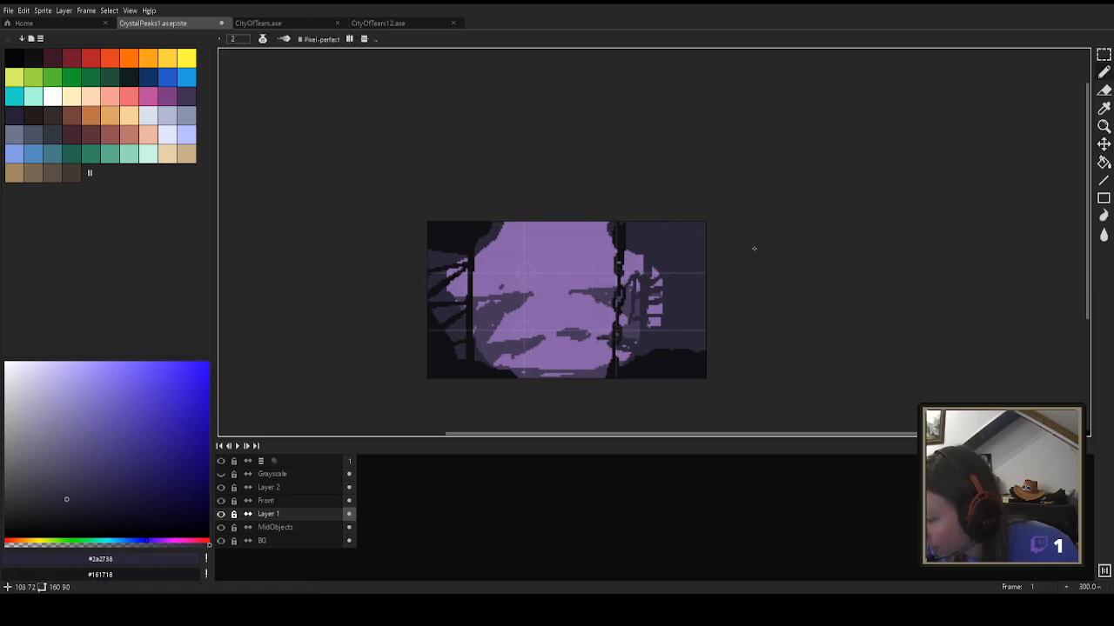
key("ctrl+z")
key("ctrl+z")
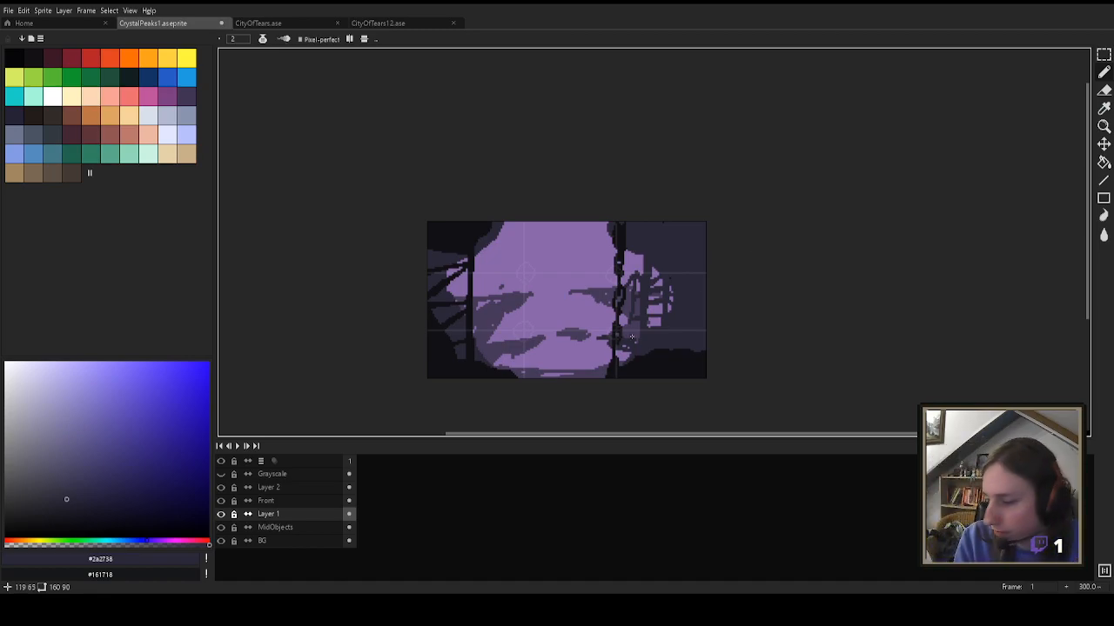
scroll(482, 264, "up", 2)
scroll(578, 224, "up", 2)
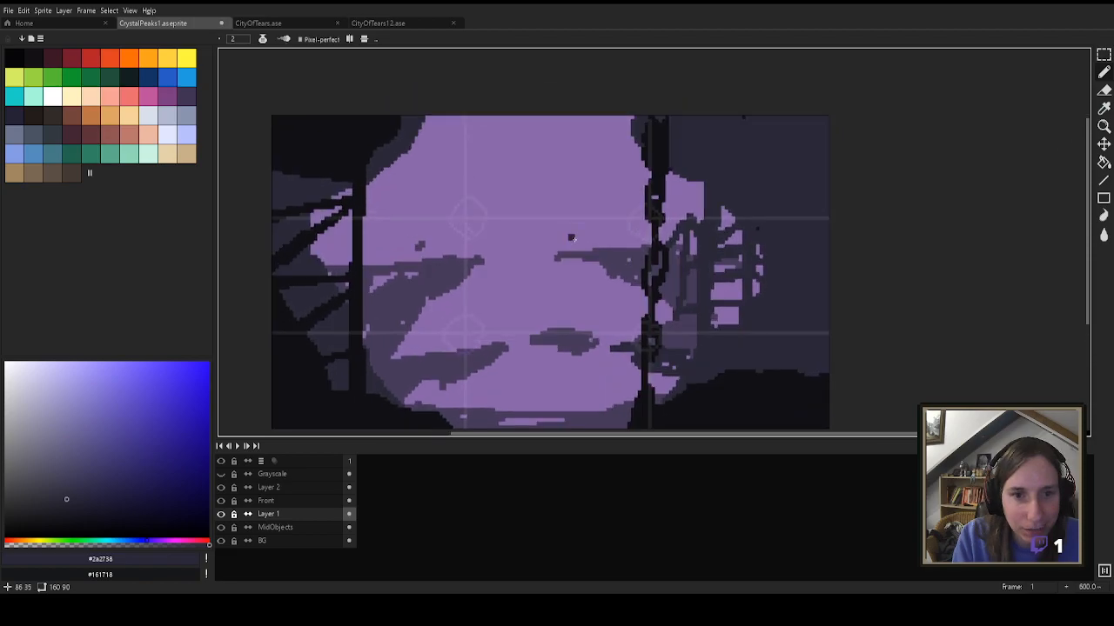
Step: Examine the composition at several magnifications and check which shapes belong to Layer 1 by hiding and showing it
scroll(570, 239, "down", 1)
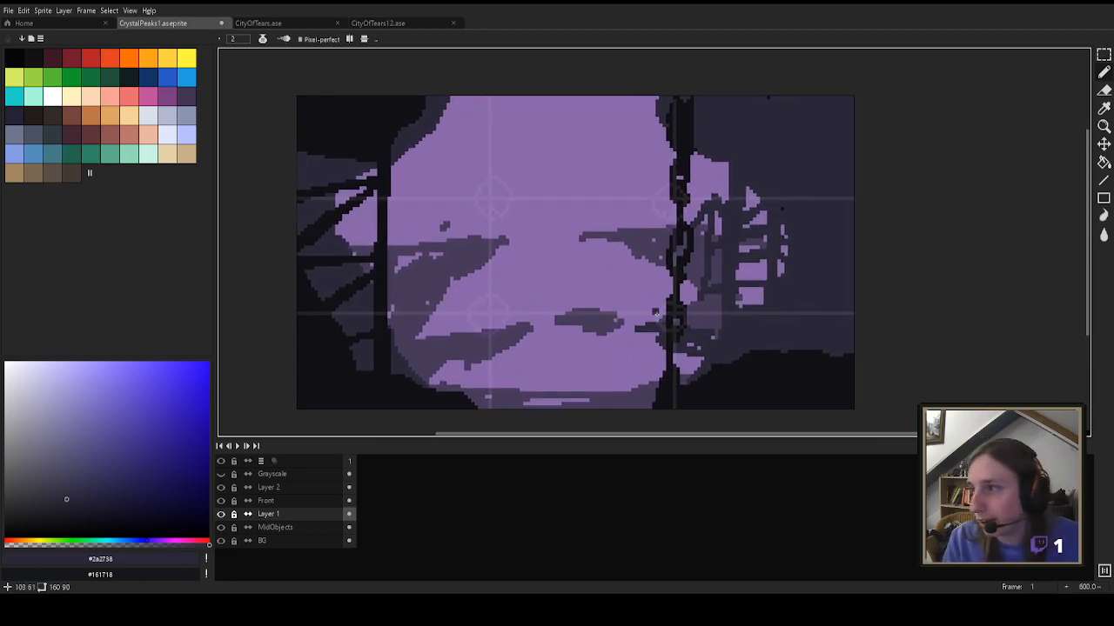
scroll(654, 311, "down", 5)
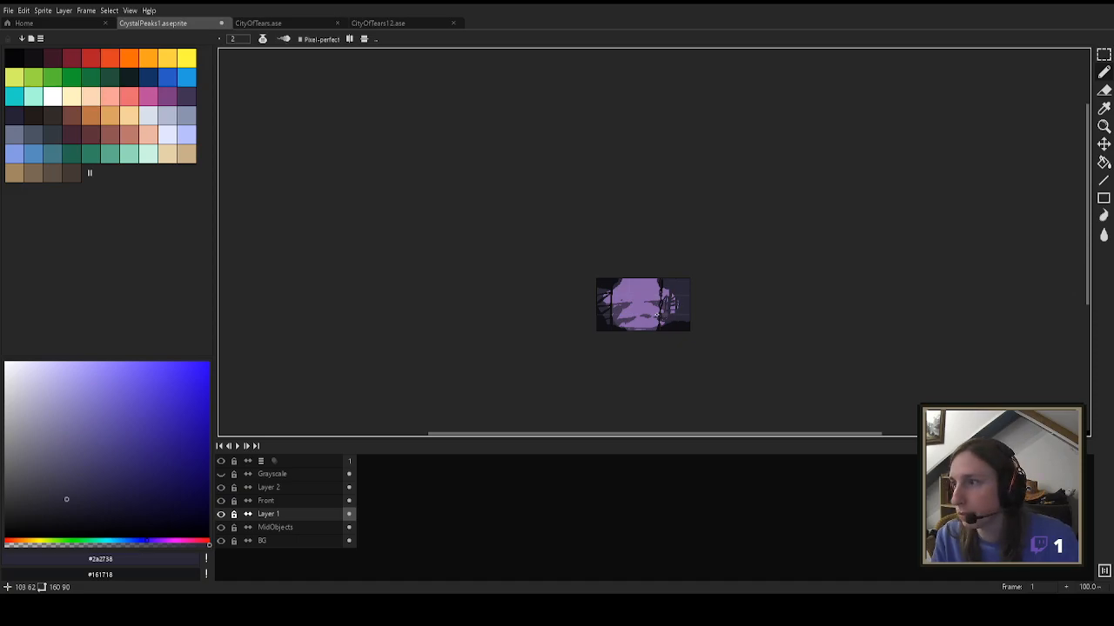
scroll(656, 315, "up", 10)
scroll(656, 314, "down", 8)
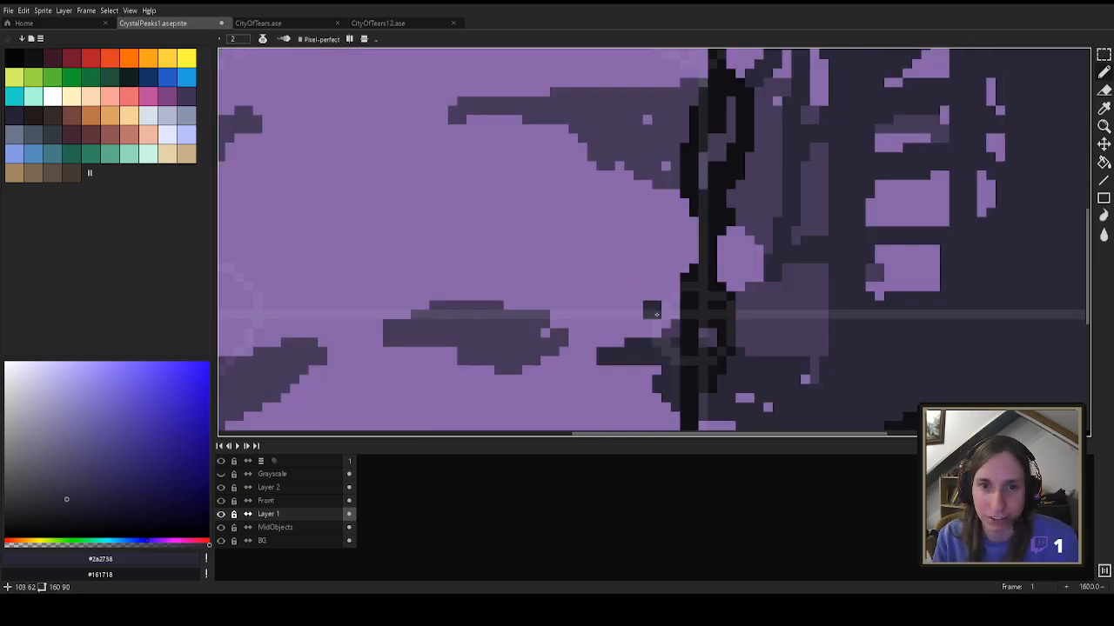
scroll(655, 312, "up", 4)
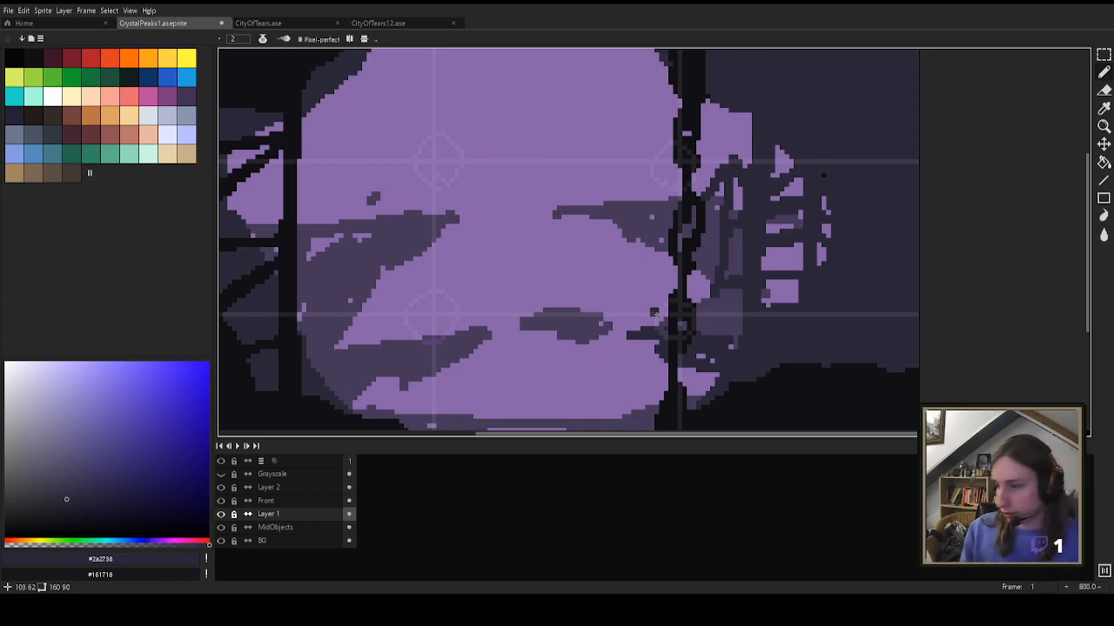
scroll(737, 262, "down", 1)
left_click_drag(746, 340, 746, 293)
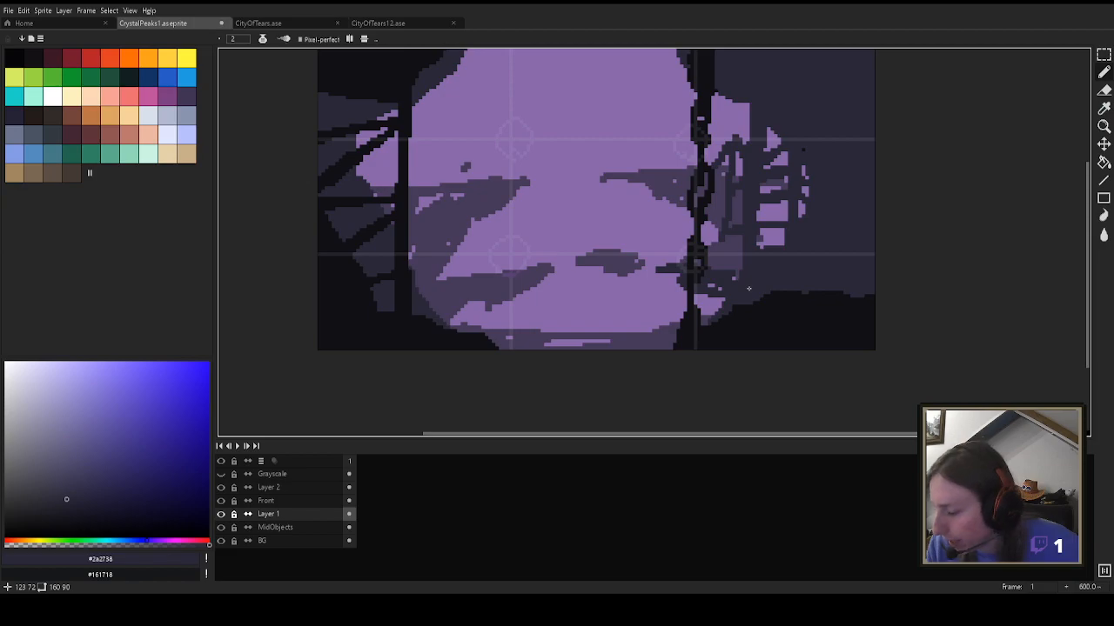
left_click(220, 514)
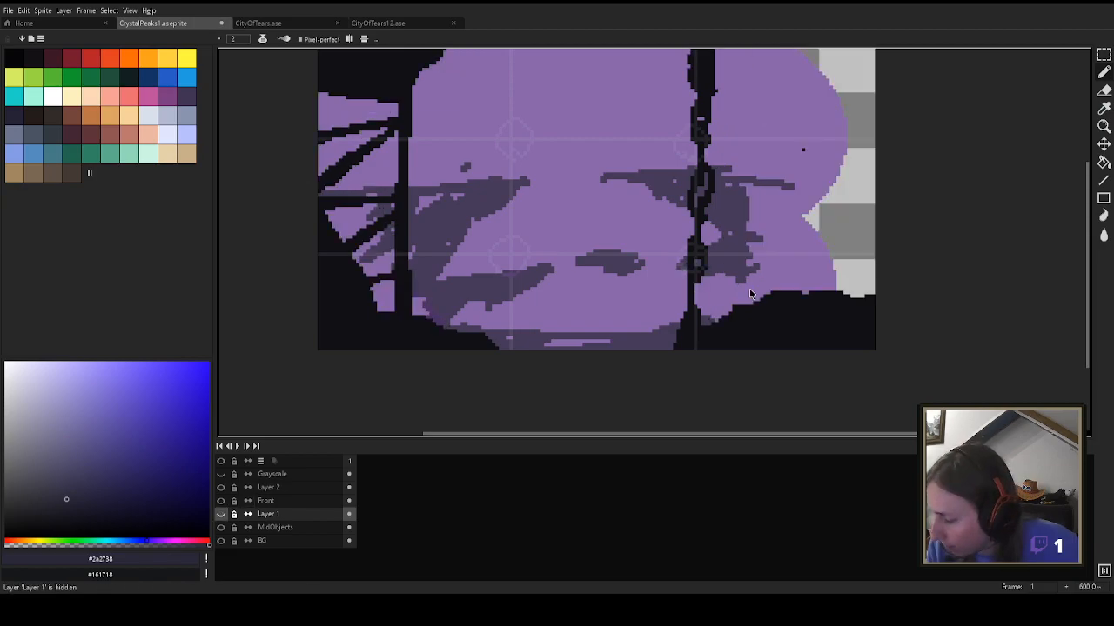
left_click(220, 514)
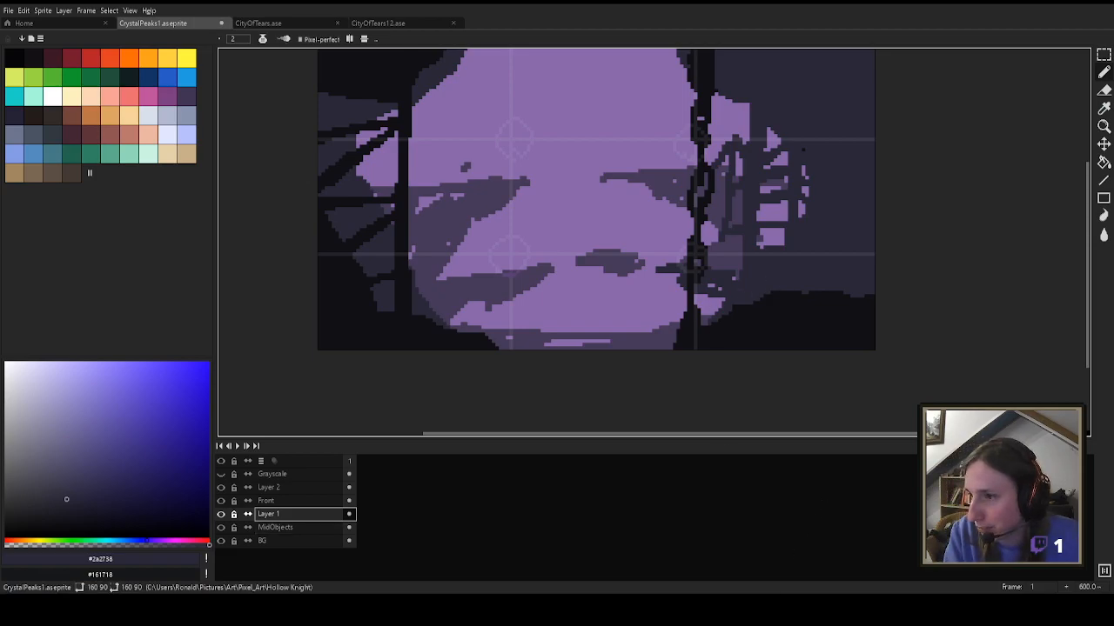
Step: Rename Layer 1 to FrontBack and add a new layer above it named FrontCrystals
left_click(315, 518)
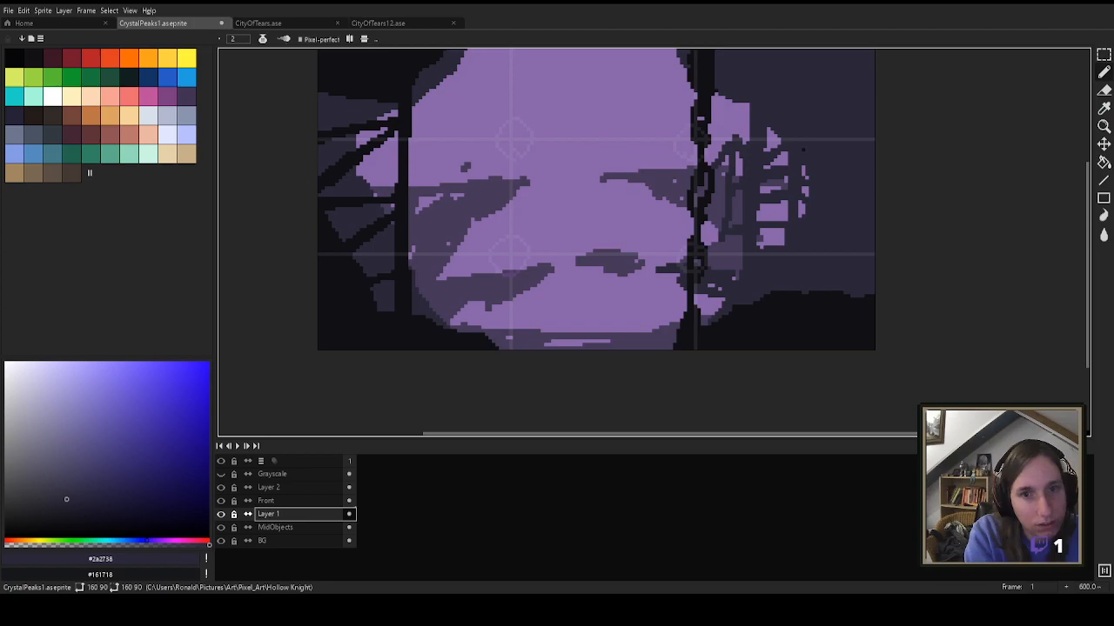
type("Back")
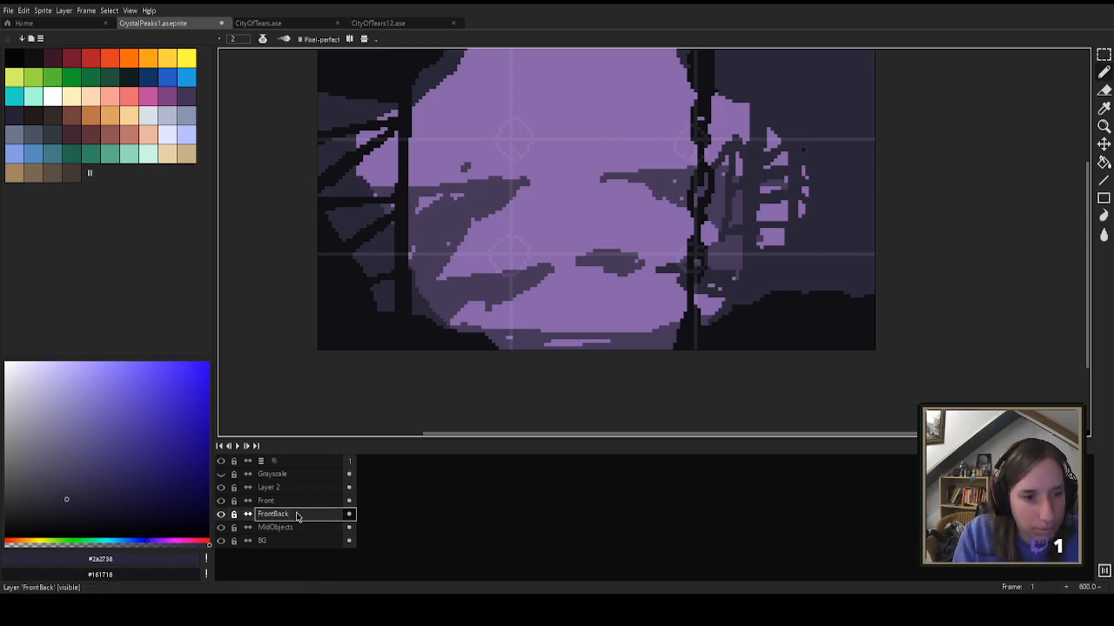
key("shift+n")
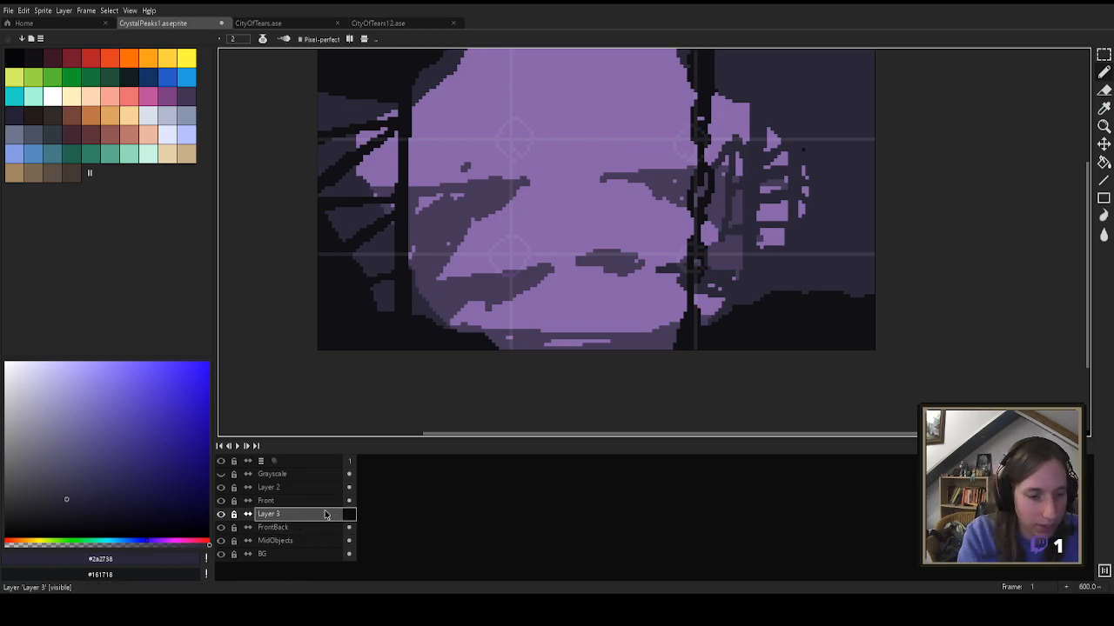
type("FrontC")
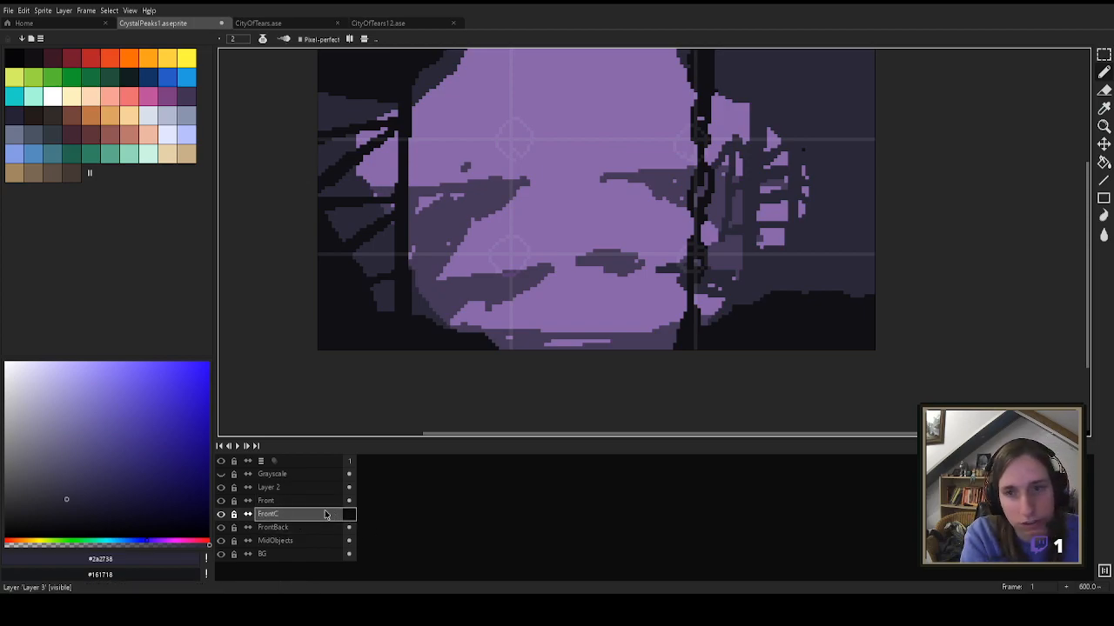
type("rystals")
key("Return")
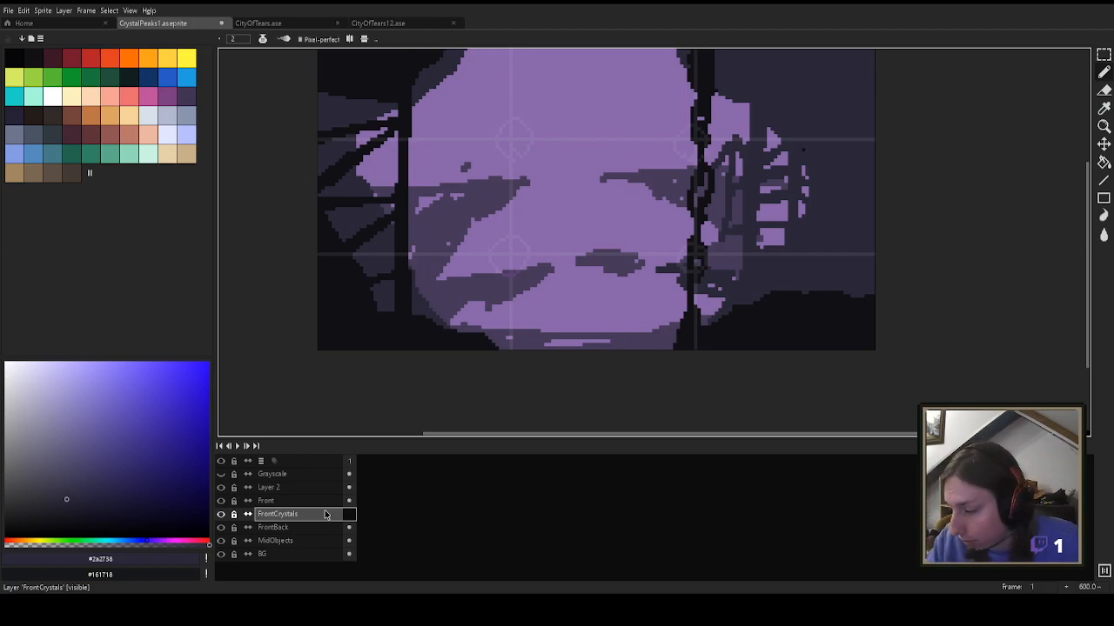
Step: Set the drawing colour to a pinkish purple of HSV 290, 51, 80 for the crystals
left_click(323, 510, "alt")
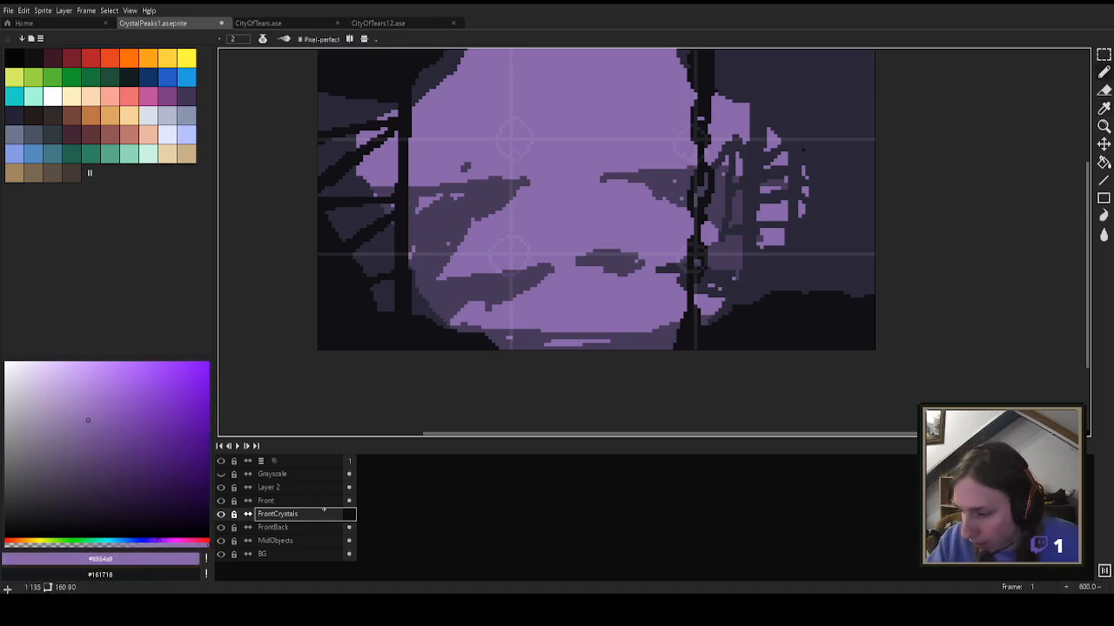
left_click(324, 512, "alt")
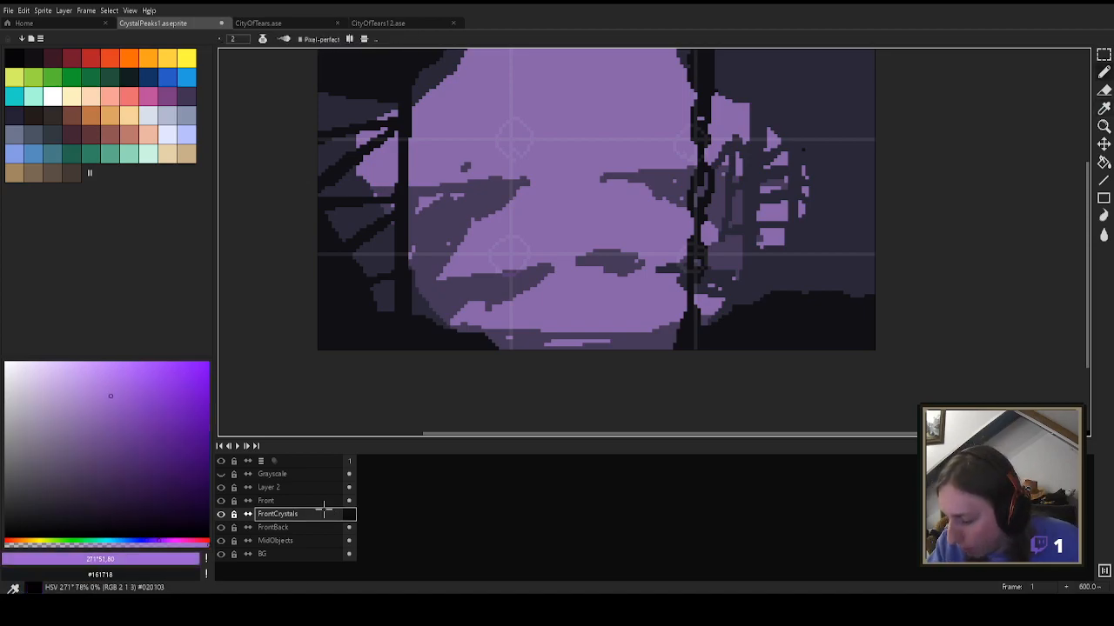
left_click_drag(160, 541, 169, 541)
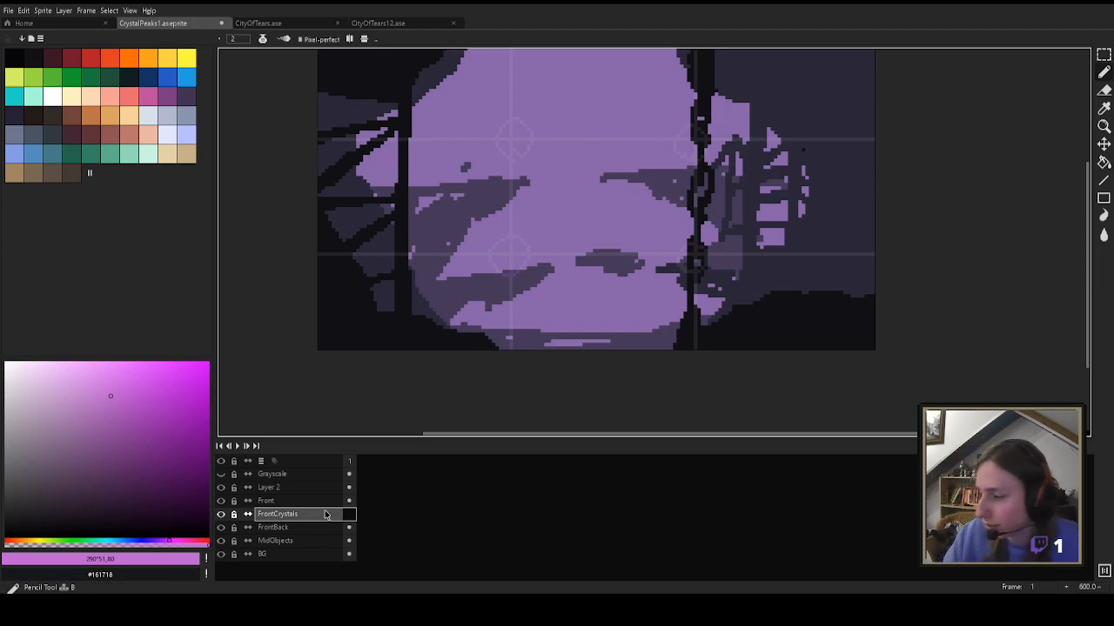
left_click_drag(790, 288, 777, 261)
key("ctrl+z")
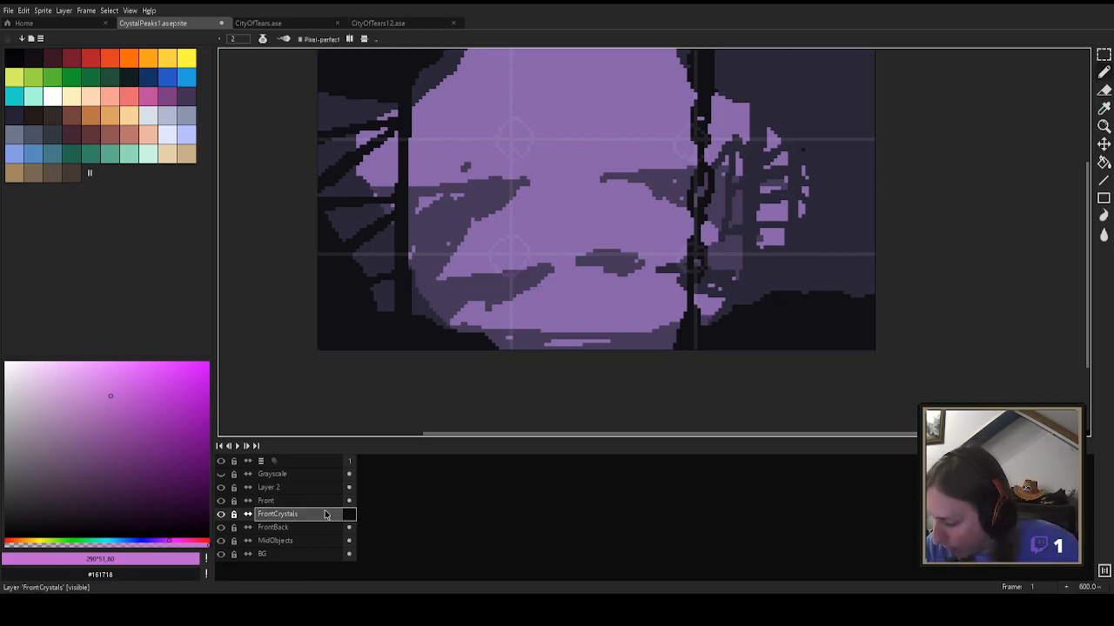
left_click_drag(332, 516, 326, 506)
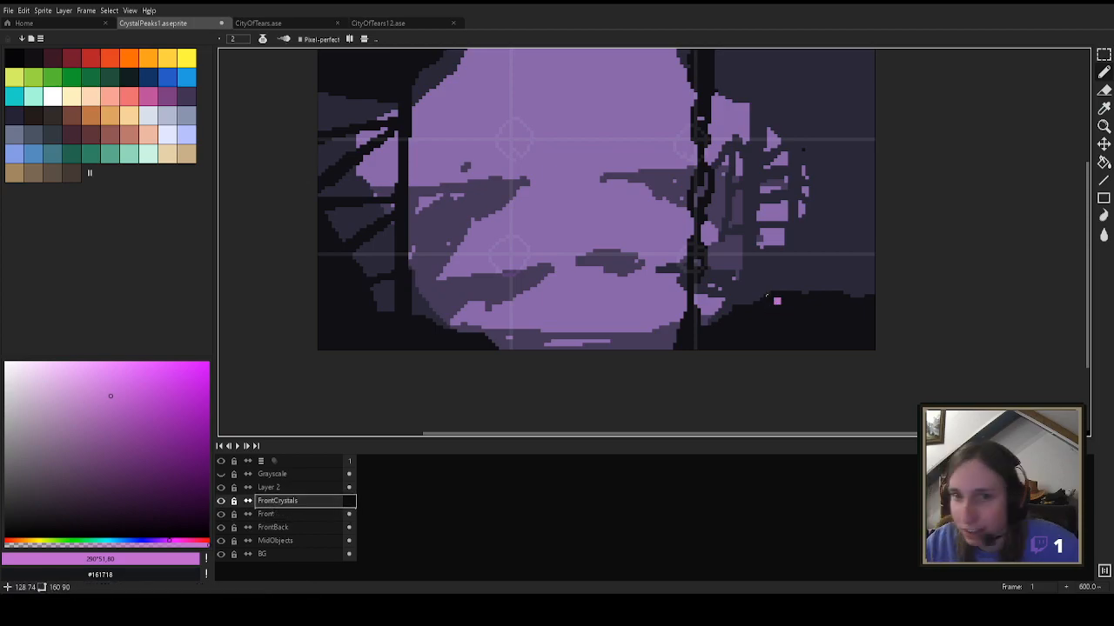
key("ctrl+z")
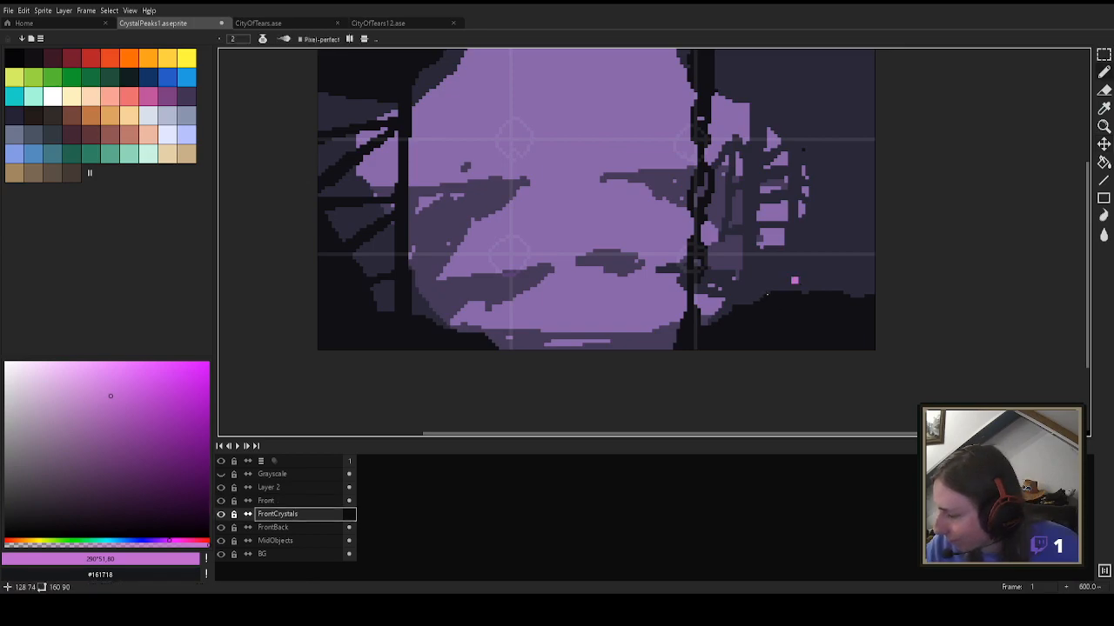
left_click_drag(790, 288, 782, 265)
key("ctrl+z")
key("v")
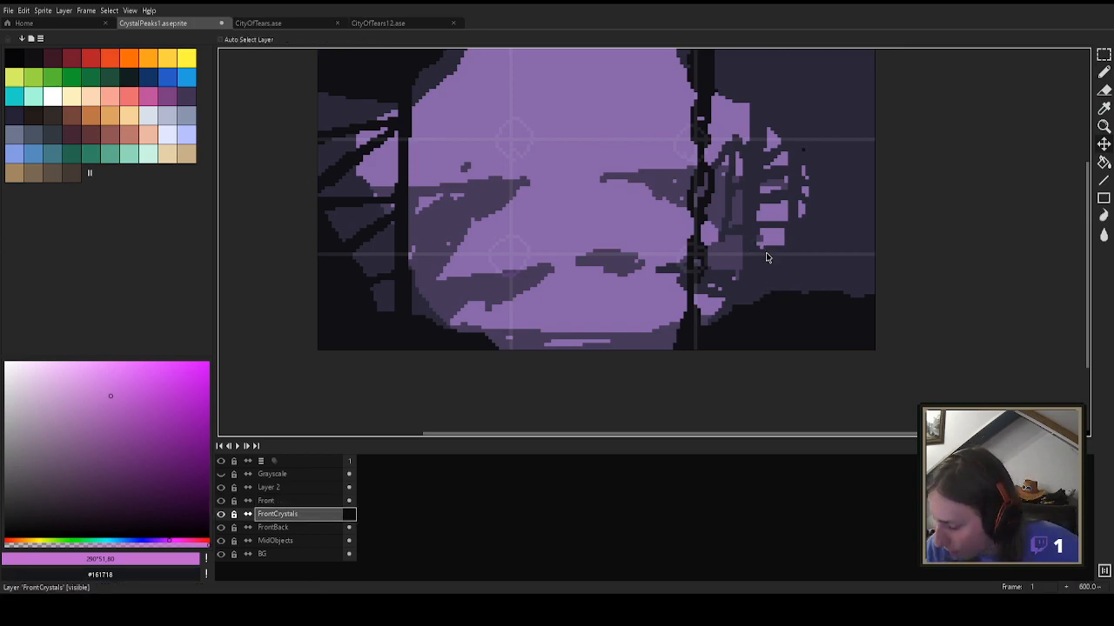
Step: Move the FrontCrystals layer above Front and draw a tall, filled pink crystal standing on the dark ledge right of the chain
left_click_drag(296, 514, 296, 500)
key("b")
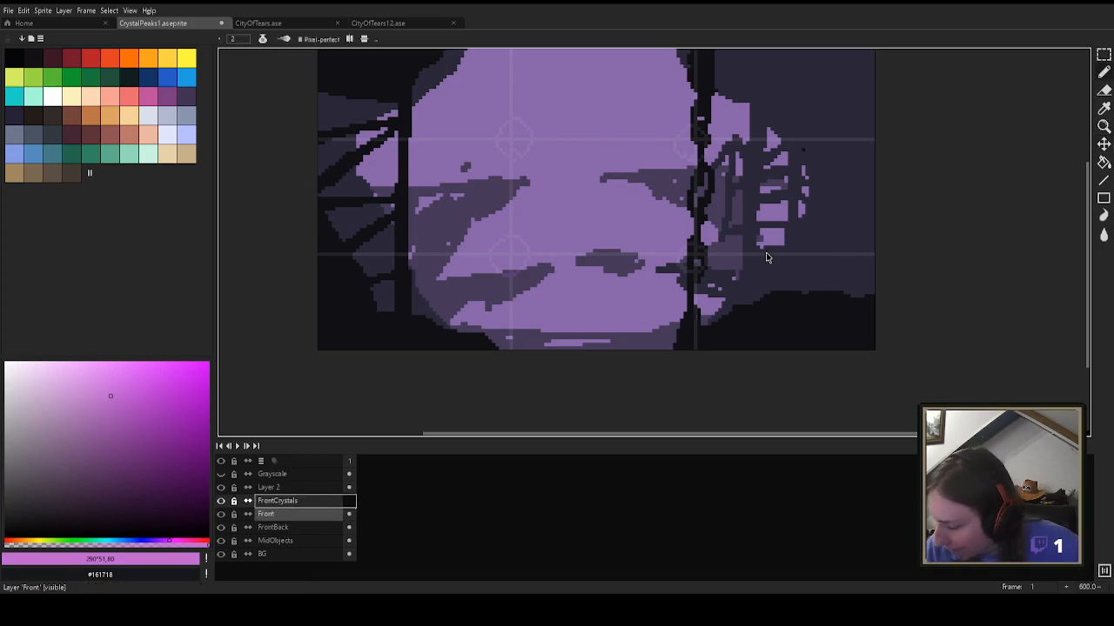
mouse_move(787, 273)
left_mouse_down()
mouse_move(808, 311)
mouse_move(779, 272)
mouse_move(806, 190)
left_mouse_up()
key("ctrl+z")
mouse_move(828, 301)
left_mouse_down()
mouse_move(837, 267)
mouse_move(812, 190)
mouse_move(838, 254)
mouse_move(825, 283)
mouse_move(791, 257)
mouse_move(800, 226)
mouse_move(800, 290)
mouse_move(806, 228)
mouse_move(811, 296)
mouse_move(819, 252)
mouse_move(822, 298)
mouse_move(830, 286)
left_mouse_up()
key("ctrl+z")
left_click_drag(811, 219, 808, 214)
mouse_move(782, 268)
left_mouse_down()
mouse_move(807, 167)
mouse_move(826, 221)
mouse_move(807, 180)
left_mouse_up()
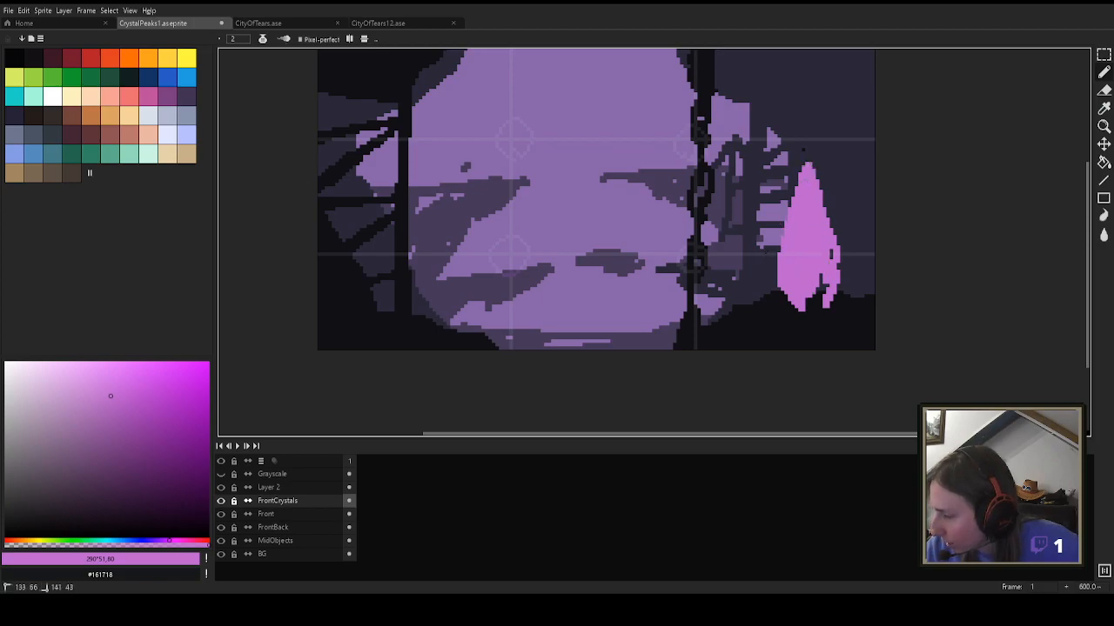
left_click_drag(824, 279, 824, 292)
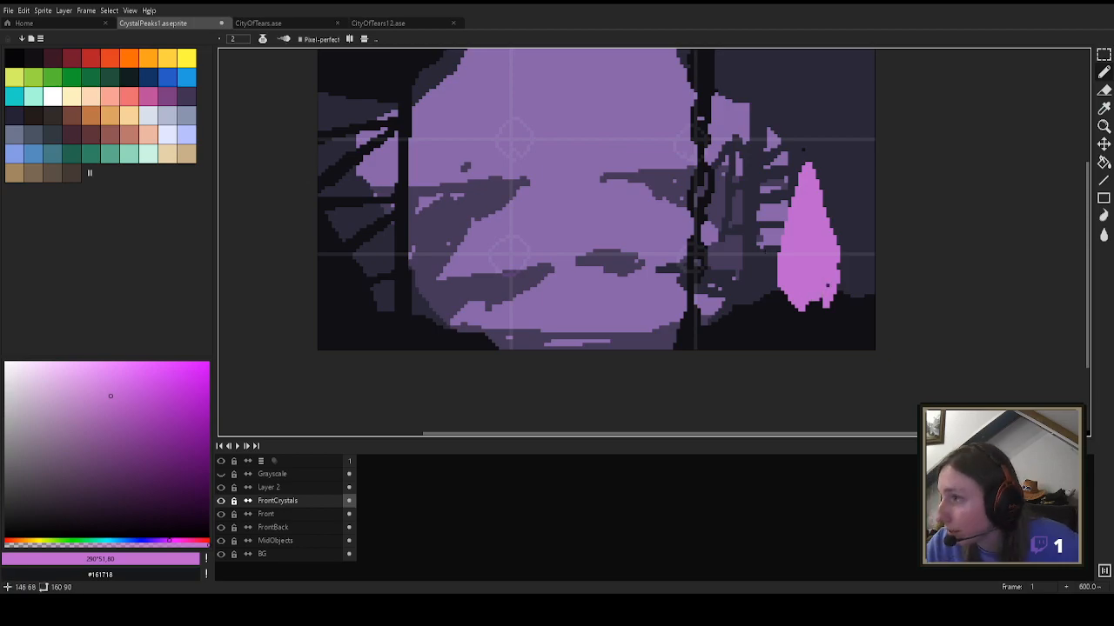
Step: Draw a smaller, filled pink crystal on the ledge between the chain and the tall crystal
mouse_move(760, 297)
left_mouse_down()
mouse_move(759, 308)
mouse_move(731, 284)
mouse_move(734, 251)
mouse_move(769, 273)
mouse_move(755, 285)
mouse_move(734, 275)
mouse_move(742, 311)
mouse_move(731, 296)
mouse_move(736, 252)
mouse_move(755, 270)
mouse_move(756, 302)
mouse_move(743, 311)
left_mouse_up()
key("ctrl+z")
key("ctrl+z")
key("ctrl+z")
key("ctrl+z")
key("ctrl+z")
key("ctrl+z")
key("ctrl+z")
key("ctrl+z")
key("ctrl+z")
mouse_move(753, 273)
left_mouse_down()
mouse_move(757, 306)
mouse_move(737, 246)
mouse_move(753, 274)
mouse_move(744, 265)
mouse_move(738, 287)
mouse_move(756, 314)
mouse_move(751, 282)
left_mouse_up()
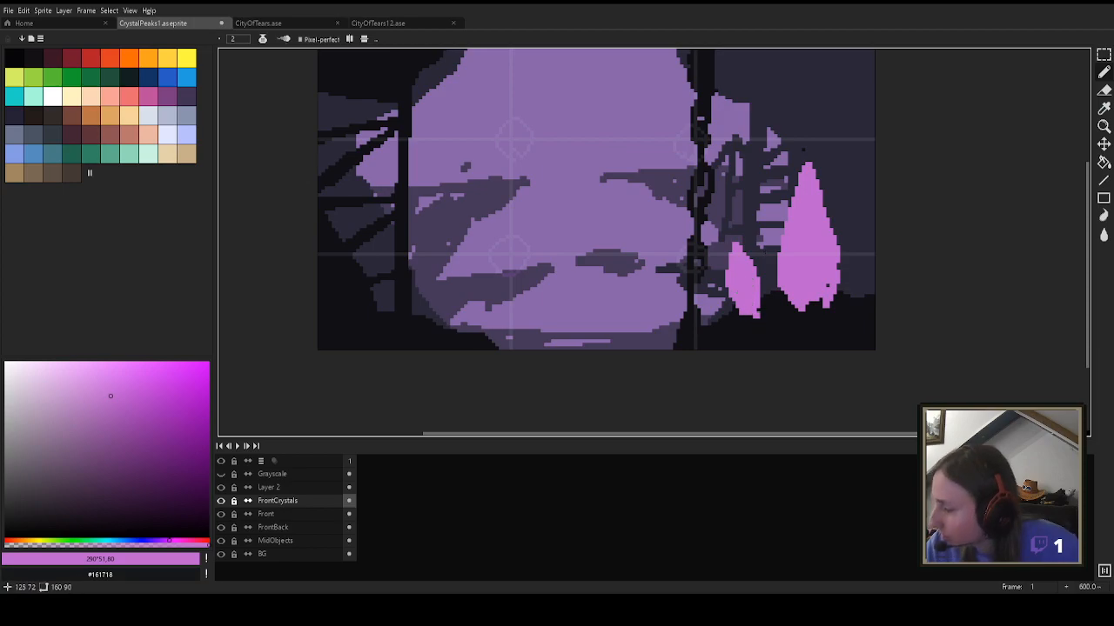
Step: Draw a darker purple crystal in HSV 282, 64, 62 in the gap between the two pink crystals
left_click(763, 252, "alt")
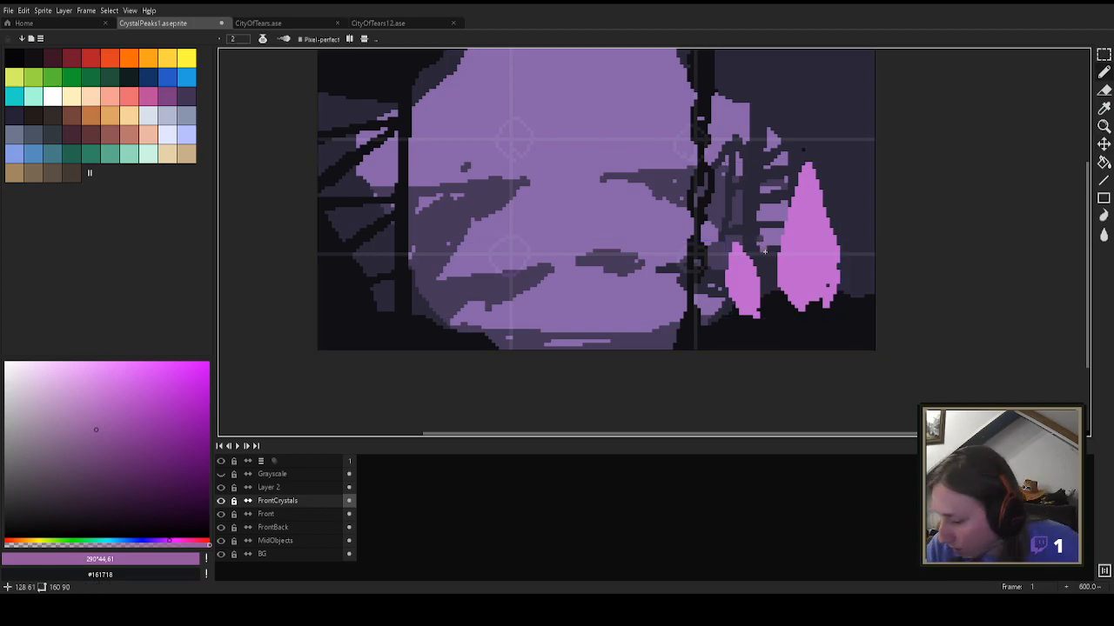
left_click(765, 253, "alt")
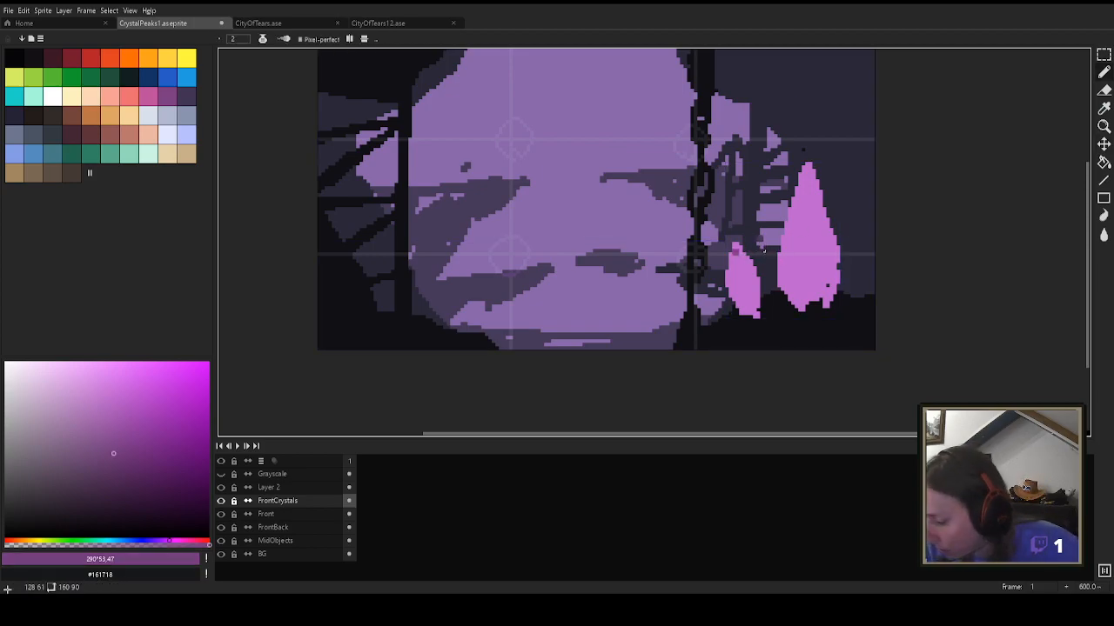
left_click(765, 252, "alt")
left_click(763, 252, "alt")
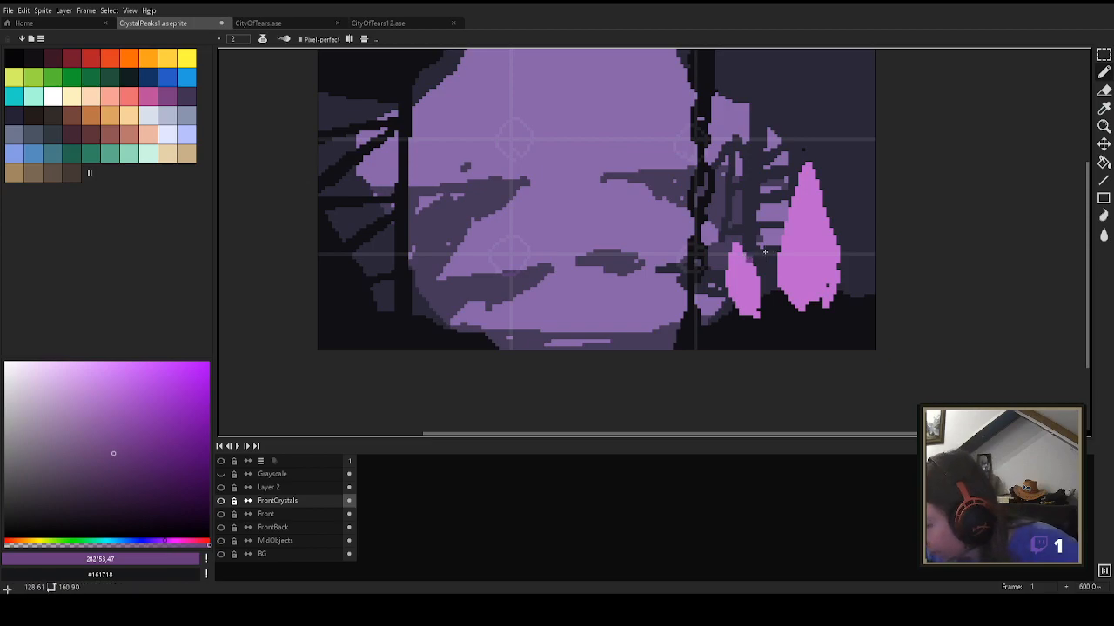
left_click(764, 252, "alt")
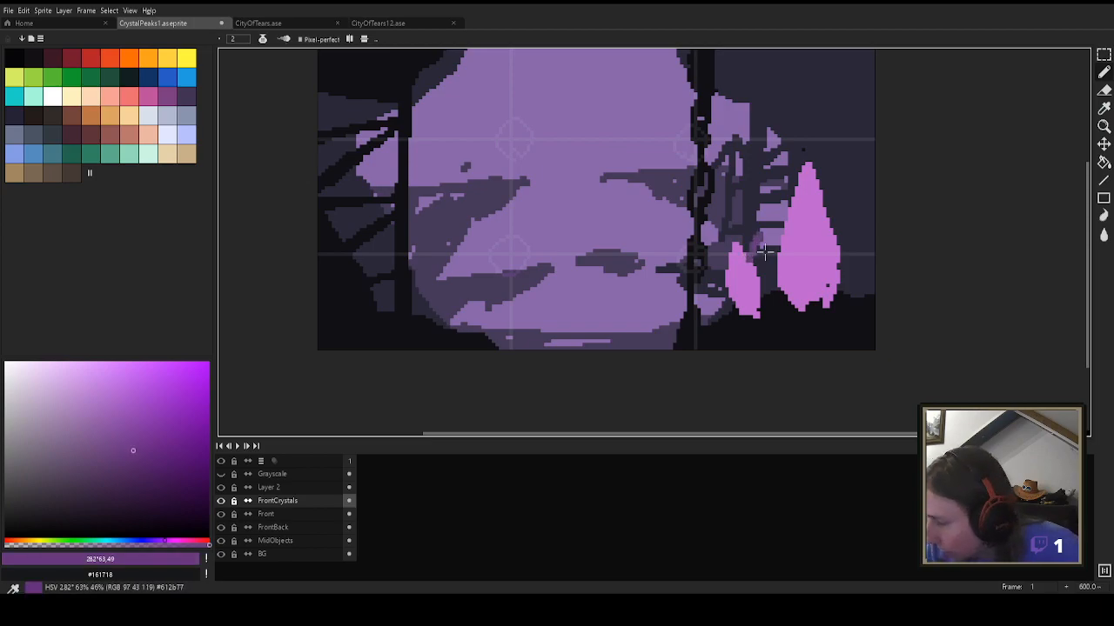
key("ctrl+z")
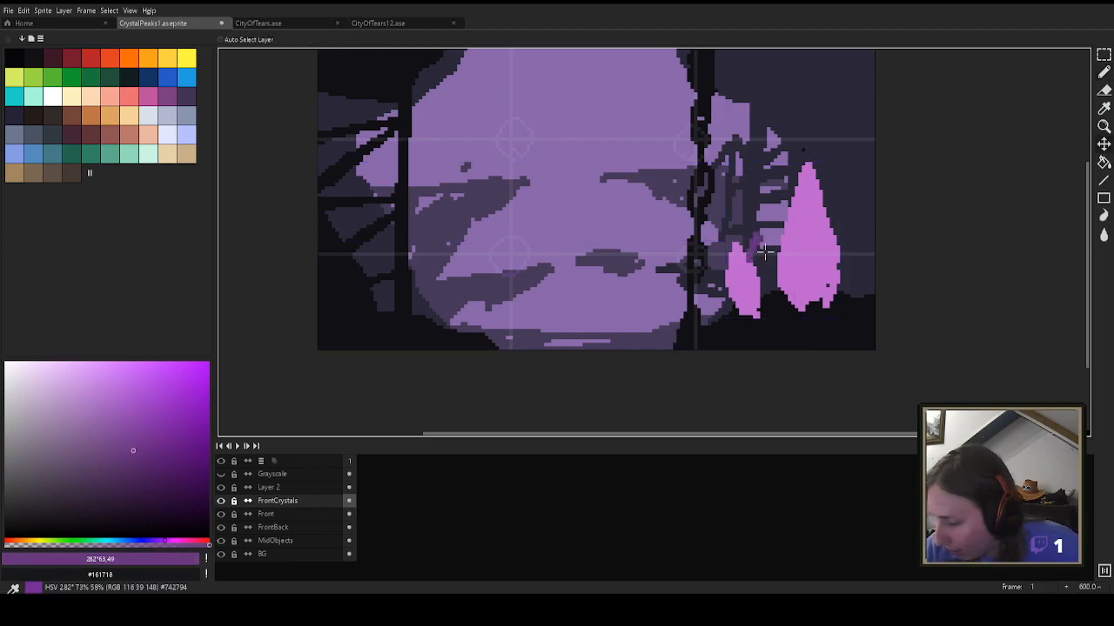
left_click(137, 426)
mouse_move(750, 257)
left_mouse_down()
mouse_move(752, 227)
mouse_move(750, 257)
mouse_move(778, 239)
mouse_move(757, 268)
mouse_move(764, 293)
mouse_move(772, 249)
mouse_move(773, 292)
left_mouse_up()
key("ctrl+z")
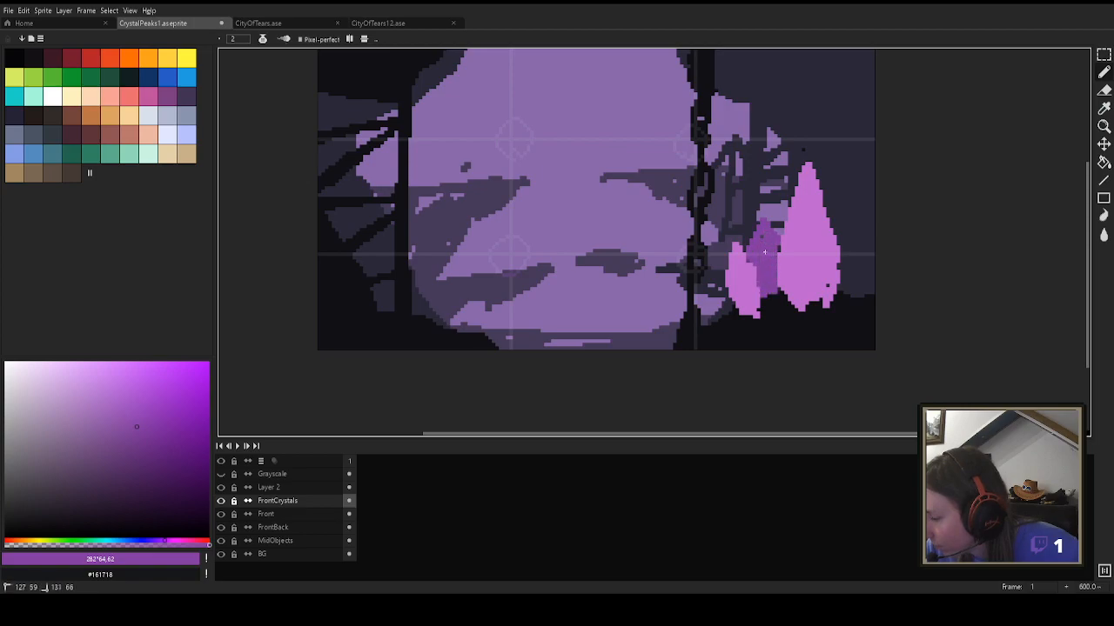
Step: Draw a darker purple crystal leaning from behind the tall pink crystal to the canvas's right edge
left_click_drag(839, 236, 872, 231)
key("ctrl+z")
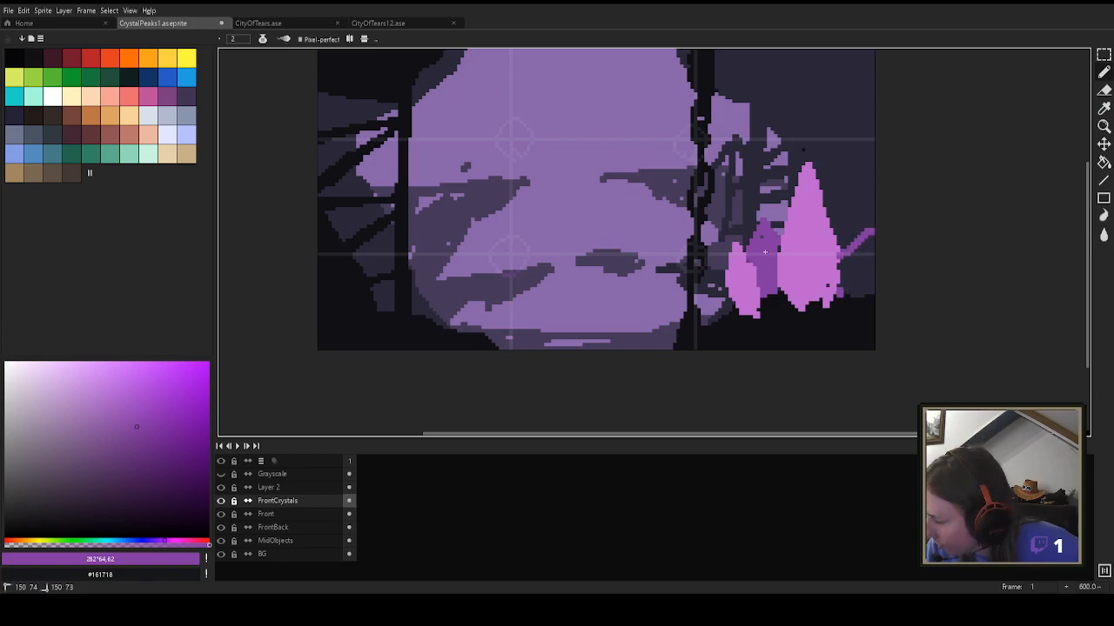
mouse_move(854, 294)
left_mouse_down()
mouse_move(842, 295)
mouse_move(859, 273)
mouse_move(845, 261)
mouse_move(841, 277)
mouse_move(868, 240)
mouse_move(874, 255)
left_mouse_up()
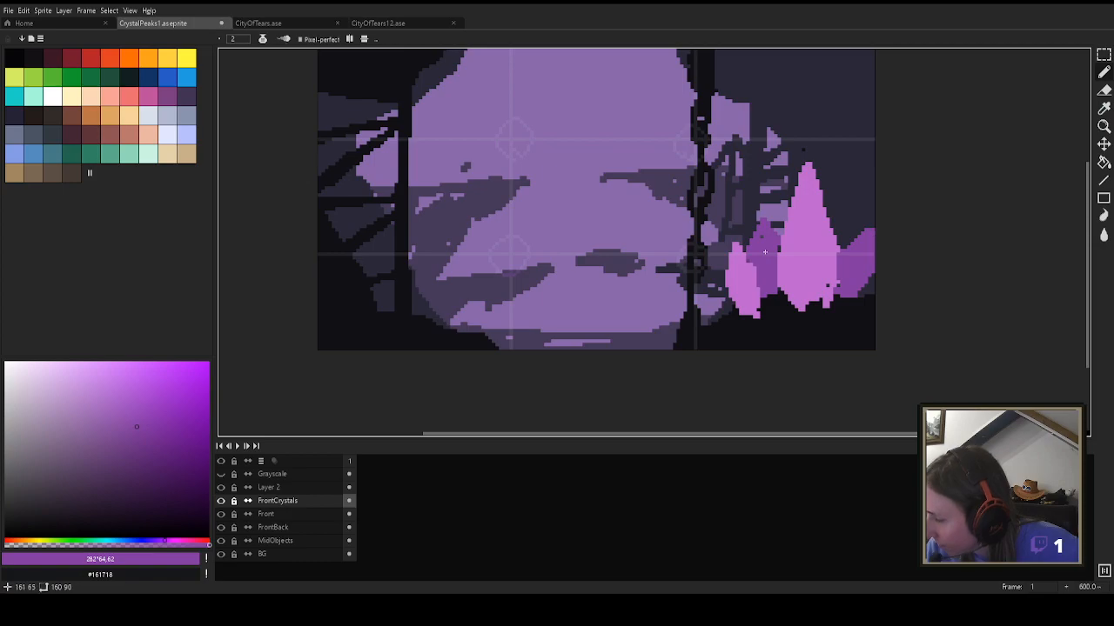
Step: Draw a thin pale pink highlight in HSV 290, 28, 87 down the middle of the tall crystal, bending toward its lower left side
left_click(764, 253, "alt")
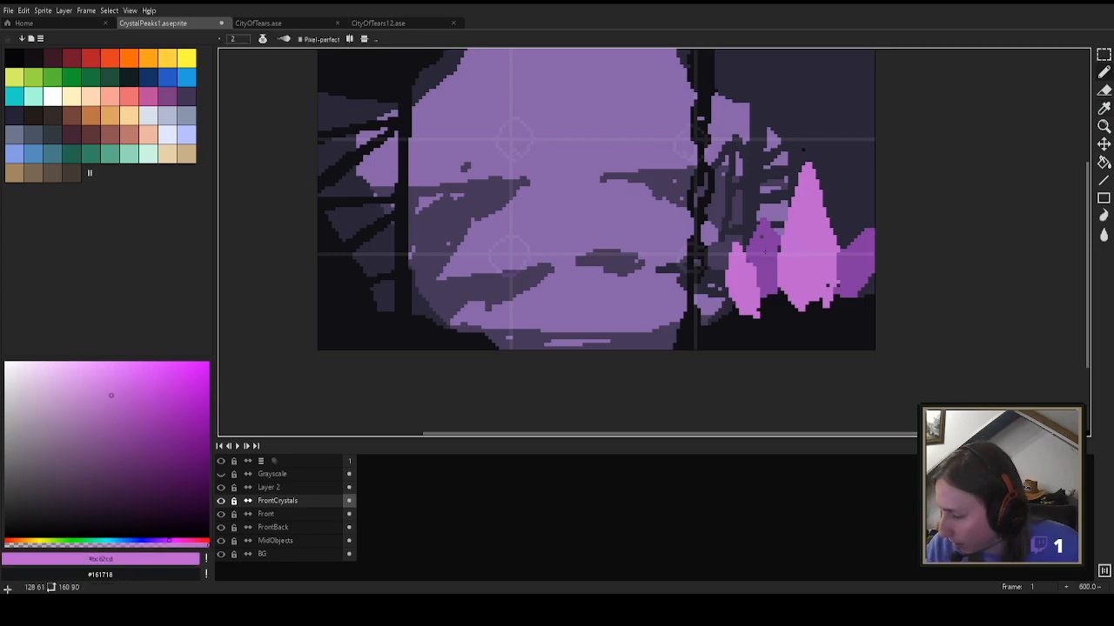
left_click(764, 253, "alt")
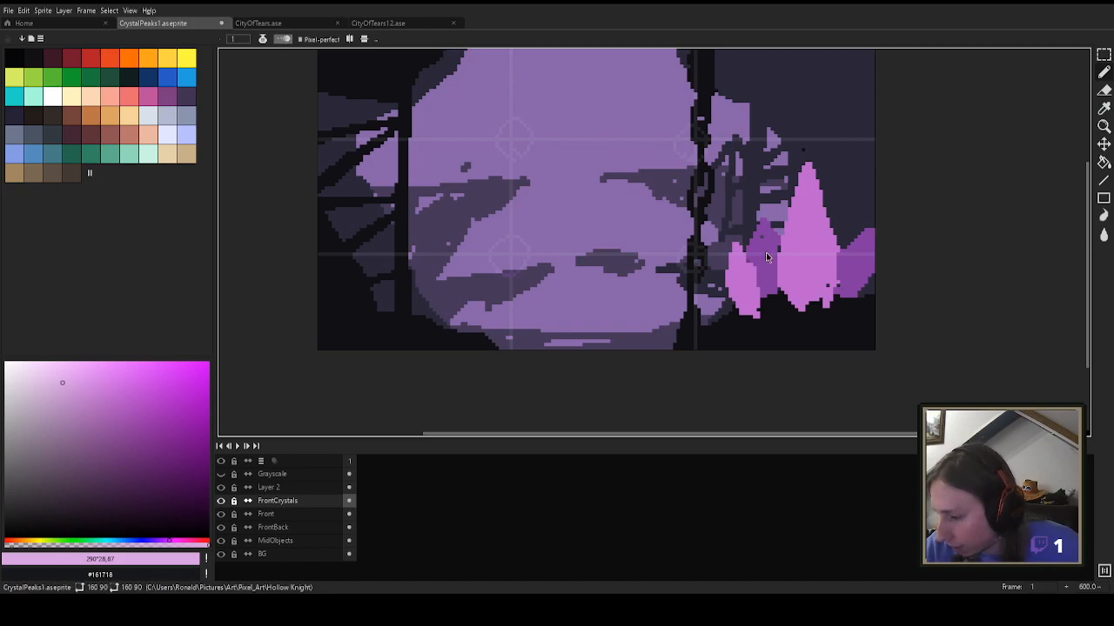
key("plus")
key("plus")
key("plus")
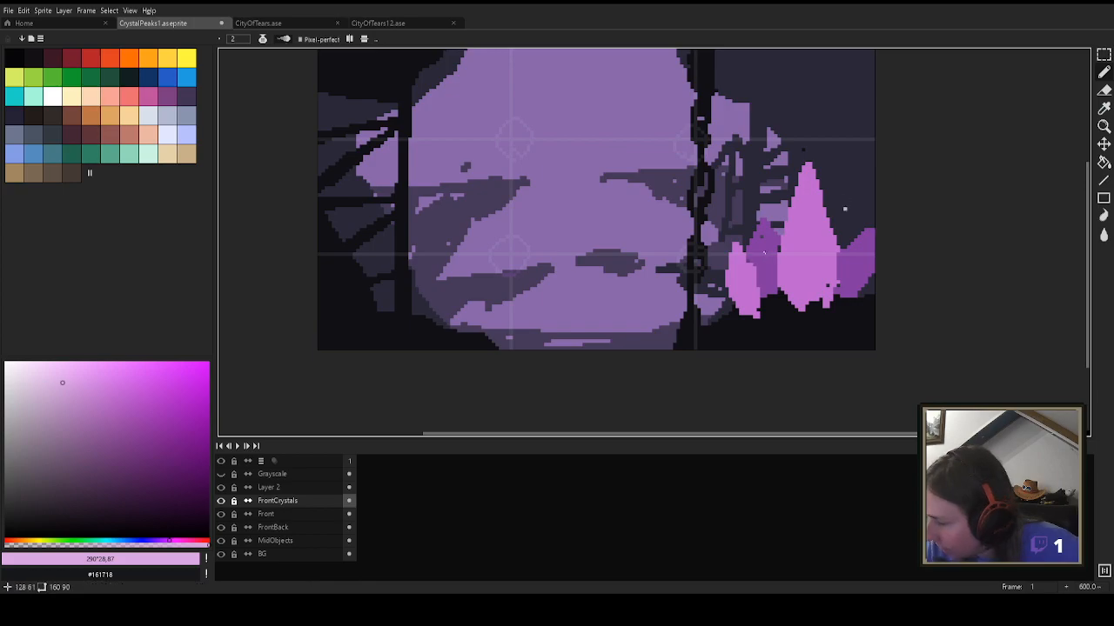
mouse_move(804, 222)
left_mouse_down()
mouse_move(807, 167)
mouse_move(806, 245)
mouse_move(794, 268)
left_mouse_up()
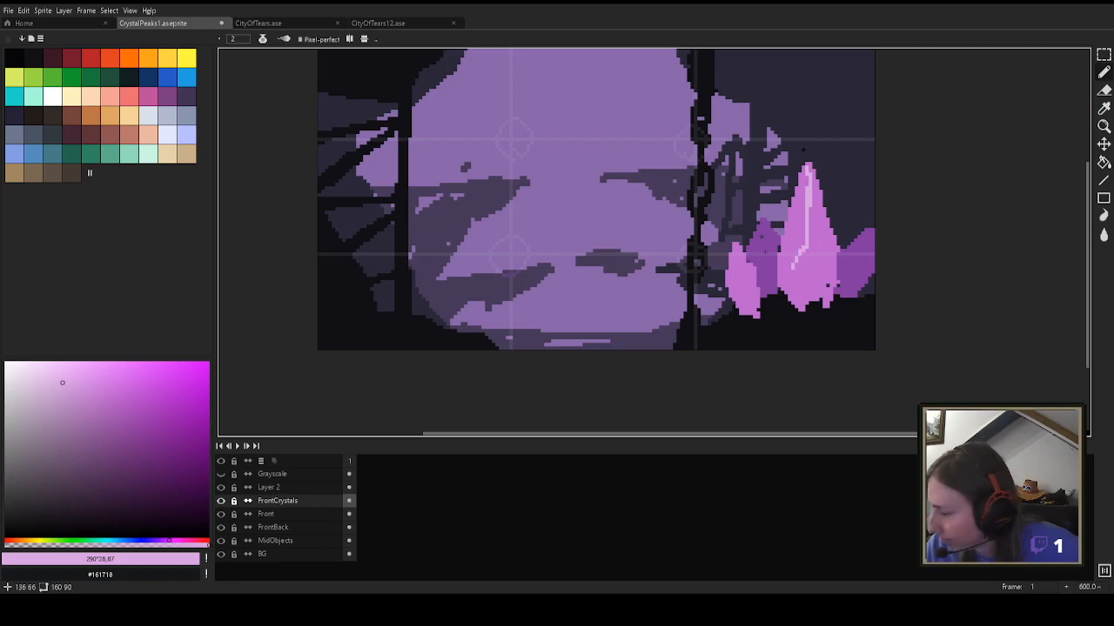
Step: Remove the bent lower end of the tall crystal's pale highlight, trying other strokes from its middle down toward the base
key("ctrl+z")
mouse_move(808, 252)
left_mouse_down()
mouse_move(825, 283)
mouse_move(795, 297)
left_mouse_up()
key("ctrl+z")
mouse_move(809, 252)
left_mouse_down()
mouse_move(824, 235)
mouse_move(785, 229)
left_mouse_up()
key("ctrl+z")
key("ctrl+z")
key("ctrl+z")
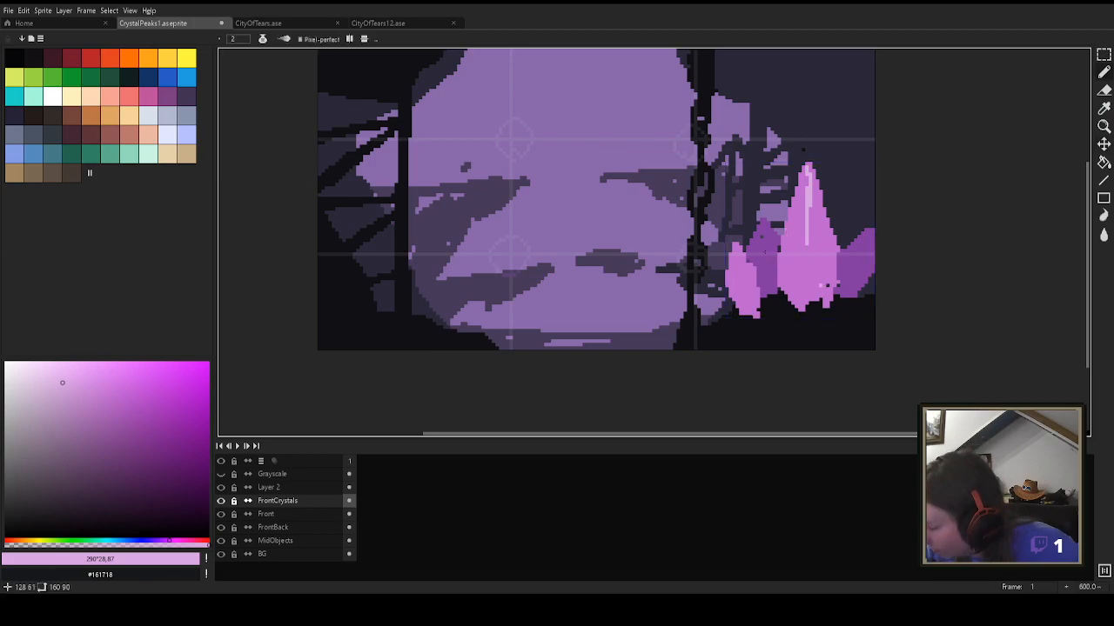
Step: Try a V-shaped pale facet line across the tall crystal's lower half with a centre line running to its base
mouse_move(783, 253)
left_mouse_down()
mouse_move(800, 271)
mouse_move(803, 304)
left_mouse_up()
left_click_drag(828, 248, 805, 291)
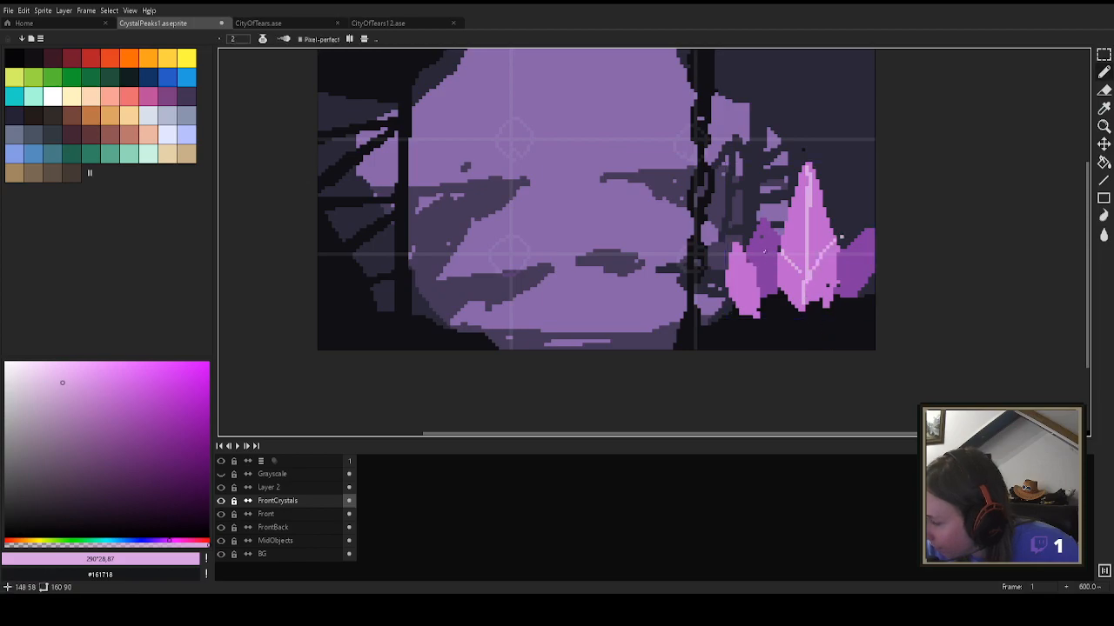
key("ctrl+z")
key("ctrl+z")
key("ctrl+z")
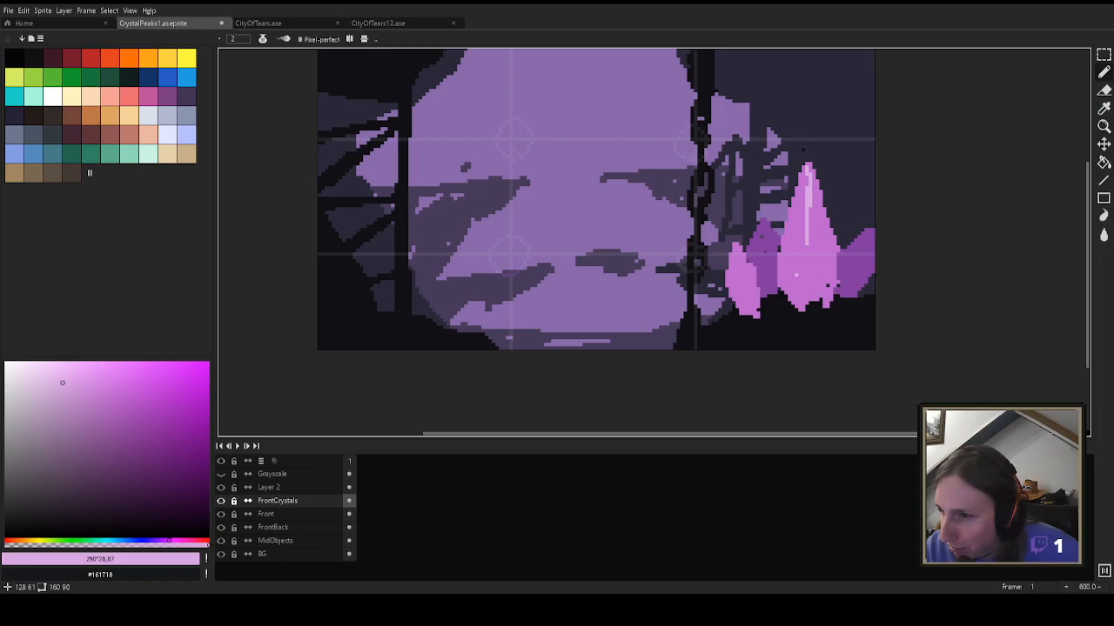
Step: Try slanted pale facet lines on both sides of the tall crystal's lower half and on the small pink crystal
left_click_drag(802, 243, 784, 295)
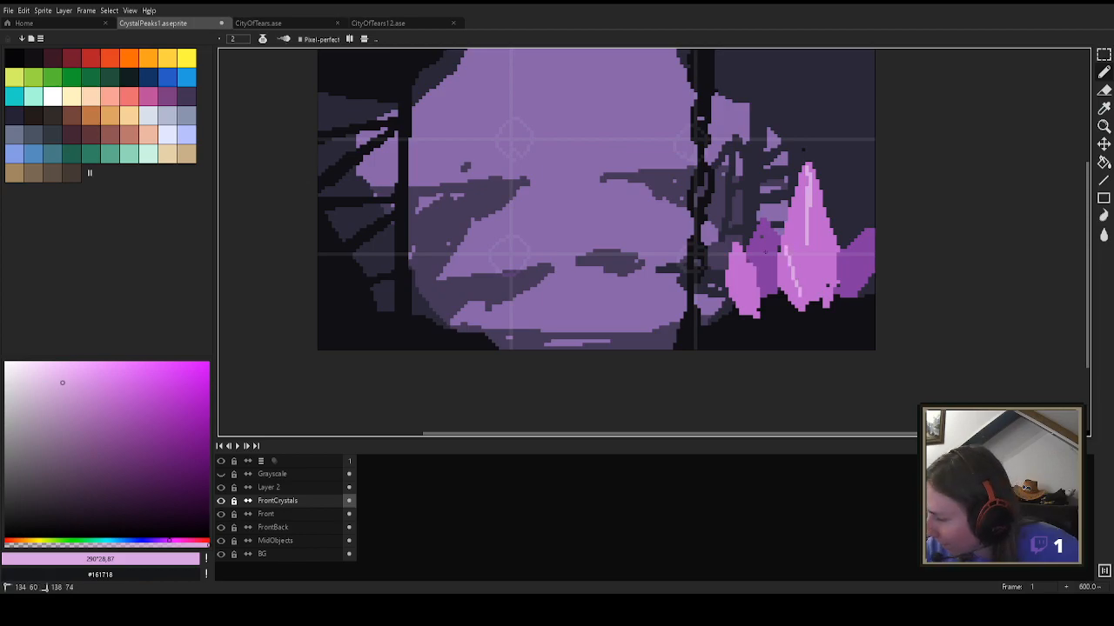
left_click_drag(825, 253, 819, 274)
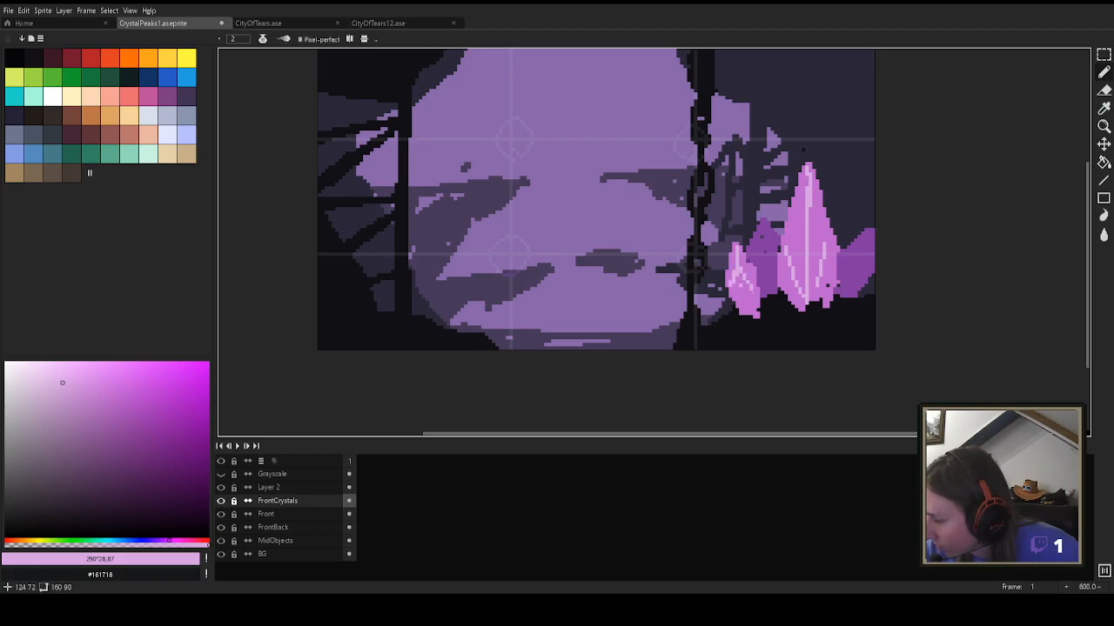
key("v")
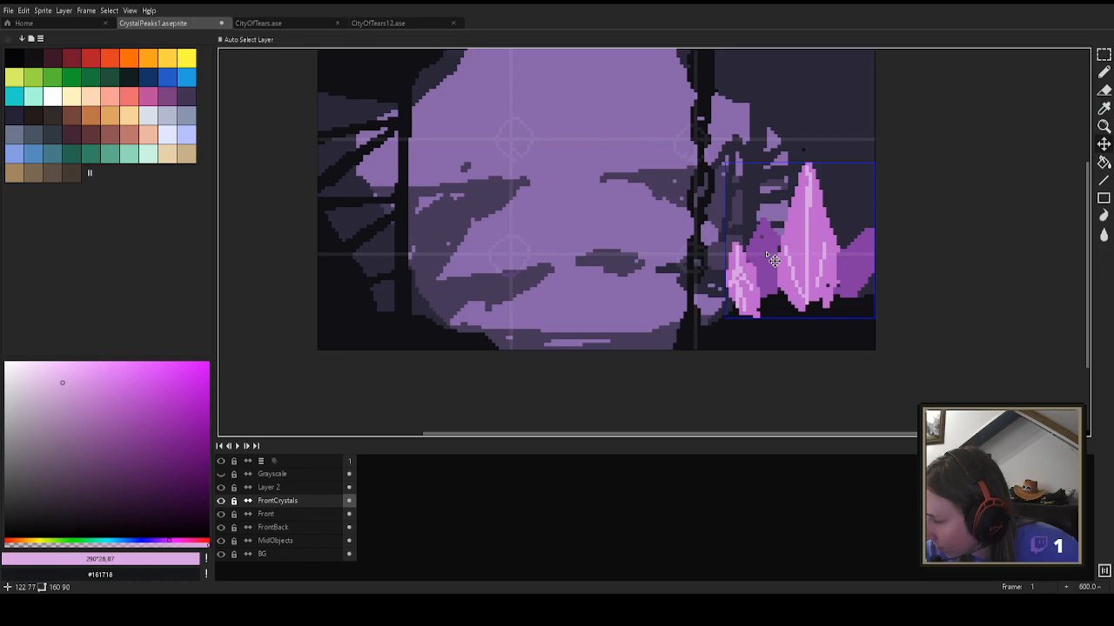
key("b")
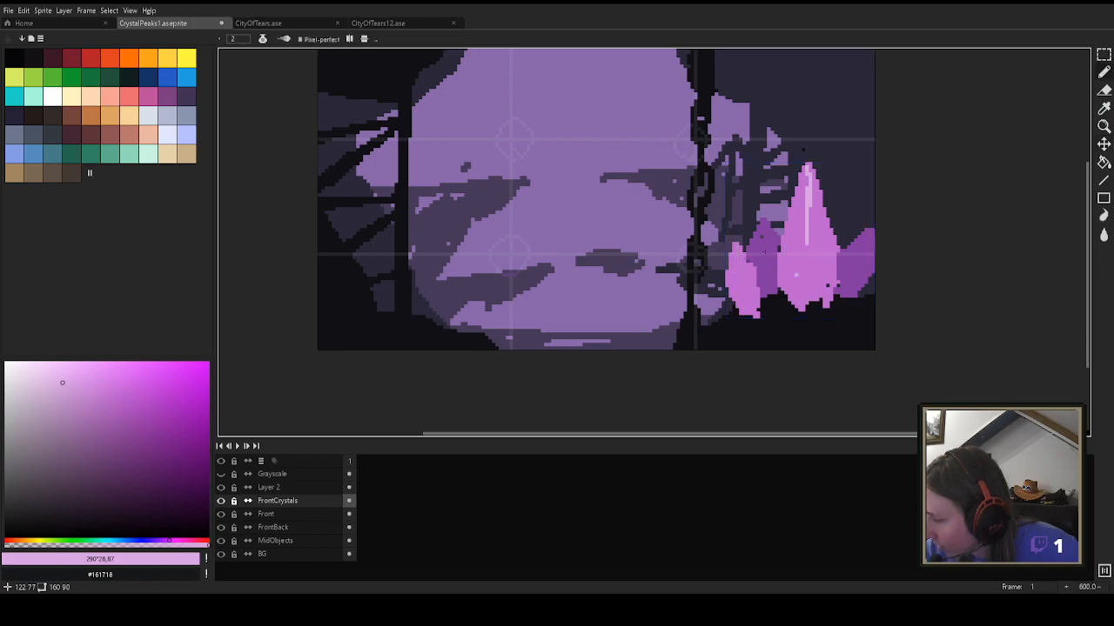
Step: Try pale lines fanning out from the tall crystal's middle across its base
mouse_move(805, 247)
left_mouse_down()
mouse_move(829, 293)
mouse_move(790, 294)
mouse_move(807, 265)
mouse_move(818, 301)
left_mouse_up()
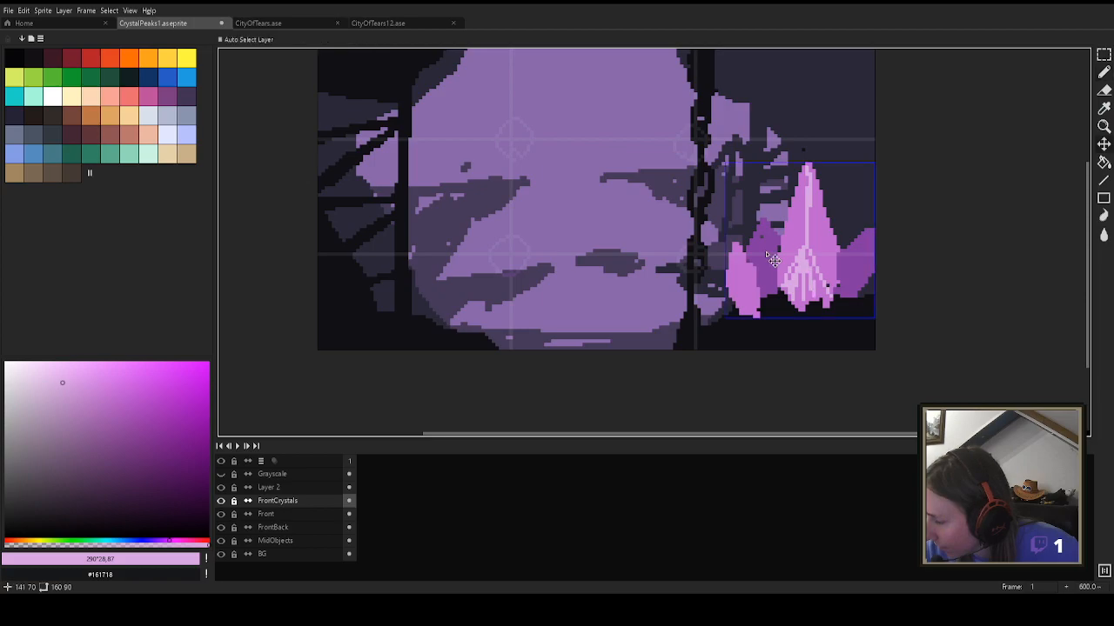
key("ctrl+z")
key("ctrl+z")
key("ctrl+z")
key("ctrl+z")
mouse_move(780, 270)
left_mouse_down()
mouse_move(803, 230)
mouse_move(822, 301)
left_mouse_up()
key("ctrl+z")
left_click_drag(807, 259, 803, 305)
key("ctrl+z")
key("ctrl+z")
key("ctrl+z")
Step: Try a pale facet line from the tall crystal's left edge to its middle and back down to its lower left
mouse_move(785, 219)
left_mouse_down()
mouse_move(808, 258)
mouse_move(789, 304)
left_mouse_up()
mouse_move(782, 246)
left_mouse_down()
mouse_move(780, 289)
mouse_move(792, 278)
left_mouse_up()
key("ctrl+z")
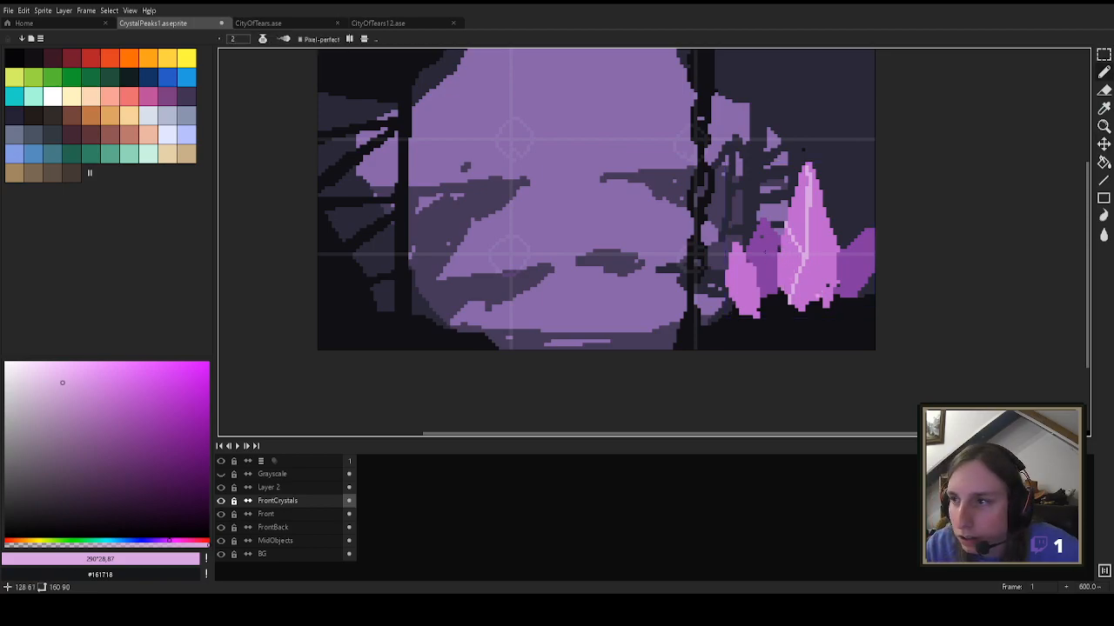
key("ctrl")
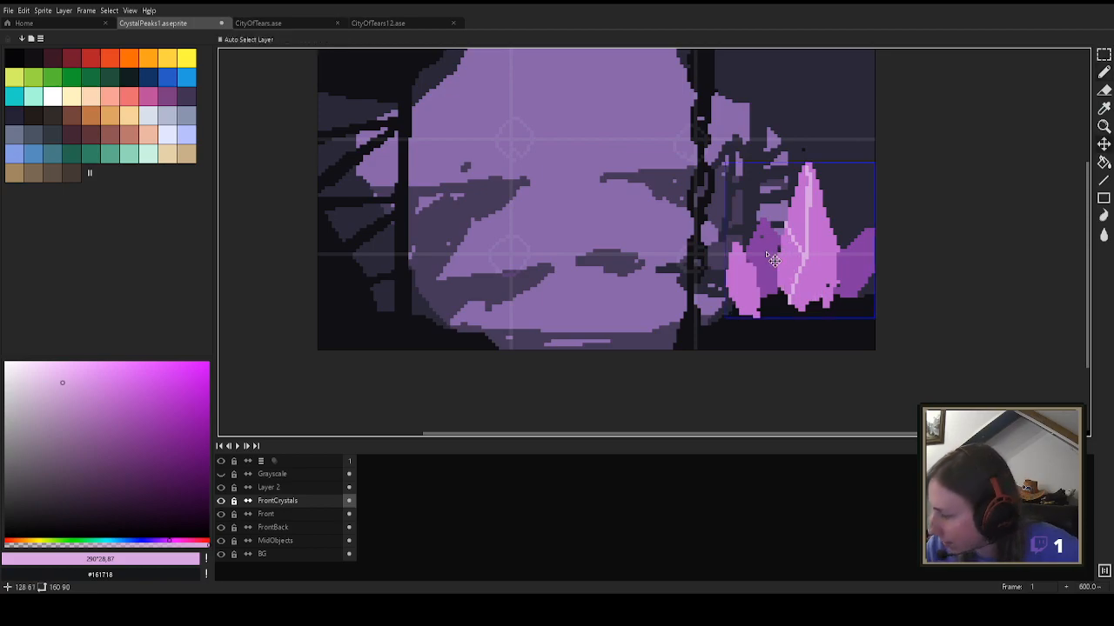
key("ctrl+z")
key("ctrl+z")
Step: Draw pale zigzag facet lines across the tall crystal's lower half and pale facet lines on the small pink crystal
mouse_move(806, 249)
left_mouse_down()
mouse_move(793, 296)
mouse_move(795, 306)
mouse_move(824, 272)
mouse_move(818, 309)
left_mouse_up()
mouse_move(796, 251)
left_mouse_down()
mouse_move(785, 229)
mouse_move(780, 239)
mouse_move(835, 237)
left_mouse_up()
key("ctrl+z")
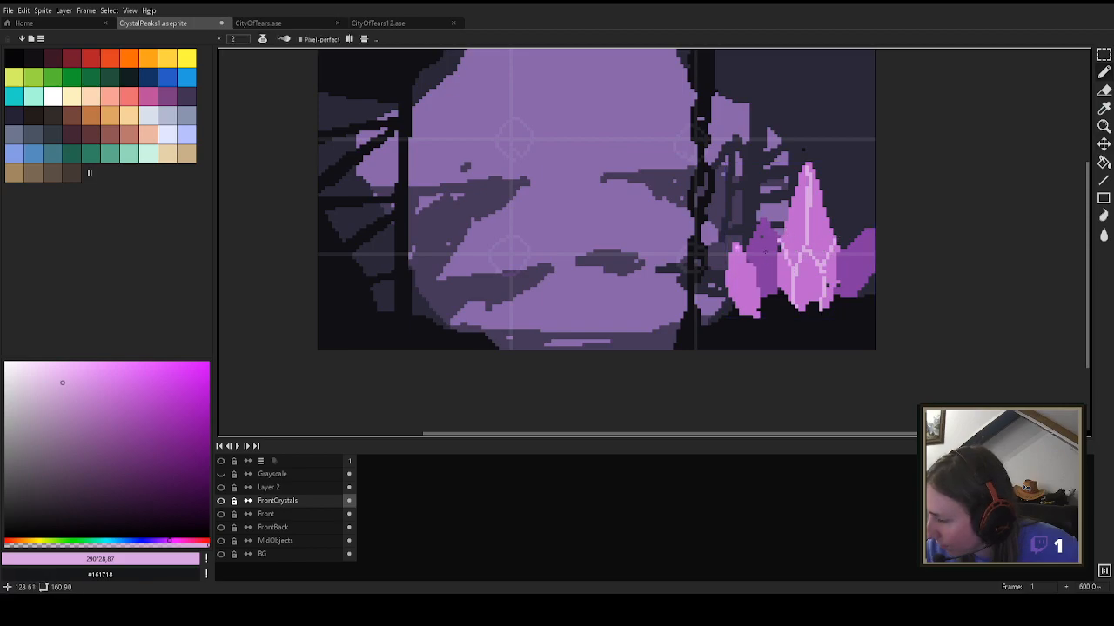
key("ctrl+z")
key("ctrl+z")
mouse_move(743, 273)
left_mouse_down()
mouse_move(751, 280)
mouse_move(729, 282)
mouse_move(754, 268)
left_mouse_up()
key("ctrl+z")
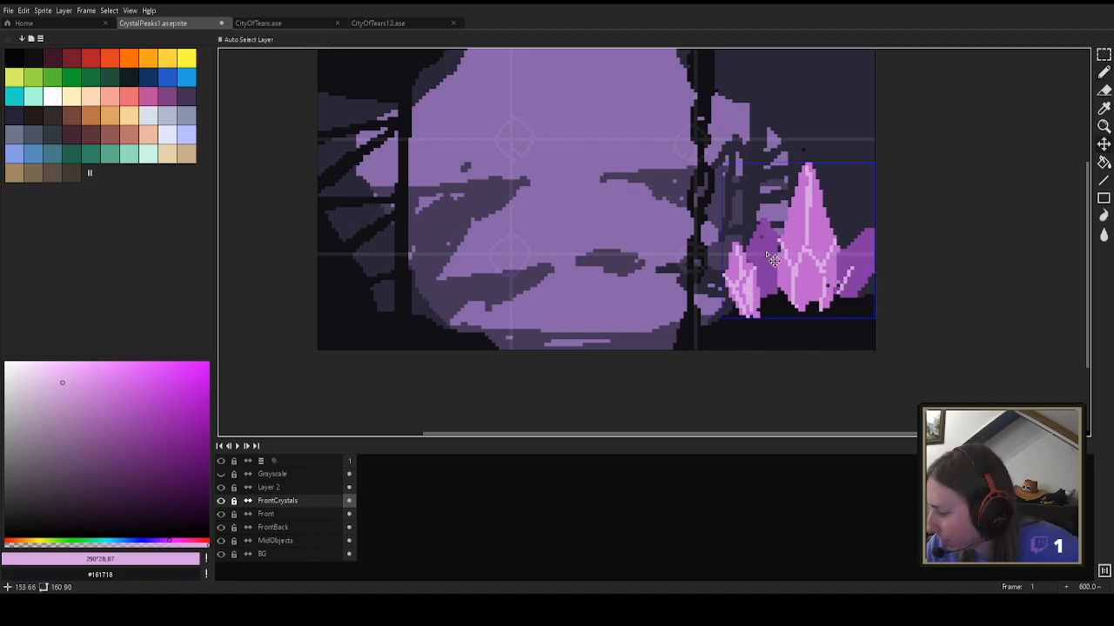
Step: Sample the tall crystal's pink (#bc62cd) and draw facet strokes on the two darker purple crystals
left_click(803, 285, "alt")
left_click_drag(767, 287, 759, 235)
left_click_drag(860, 246, 866, 233)
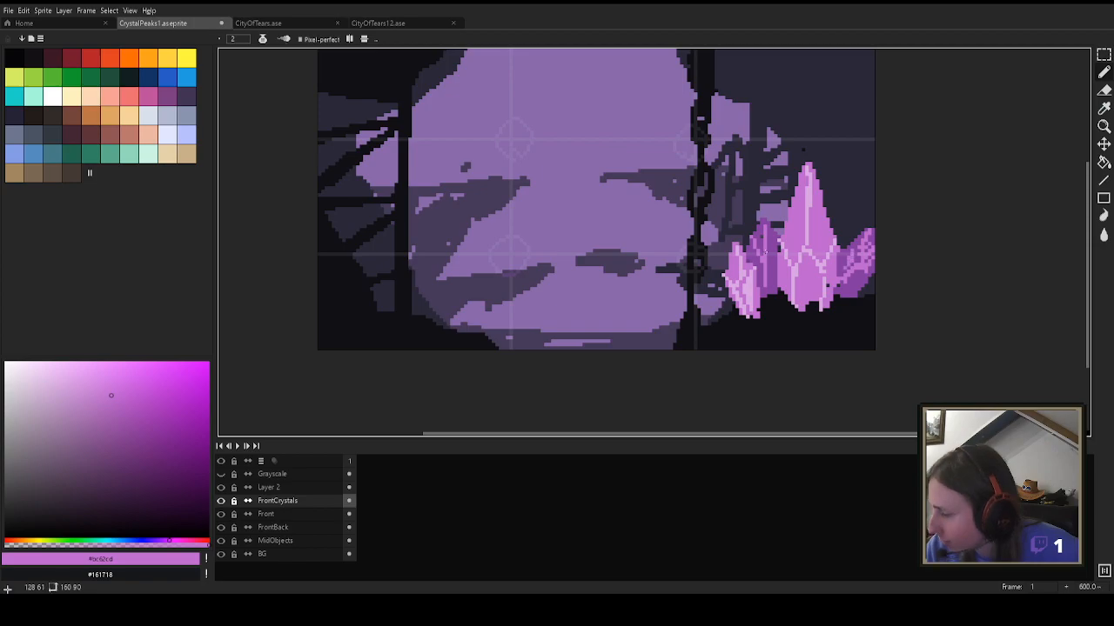
key("v")
key("b")
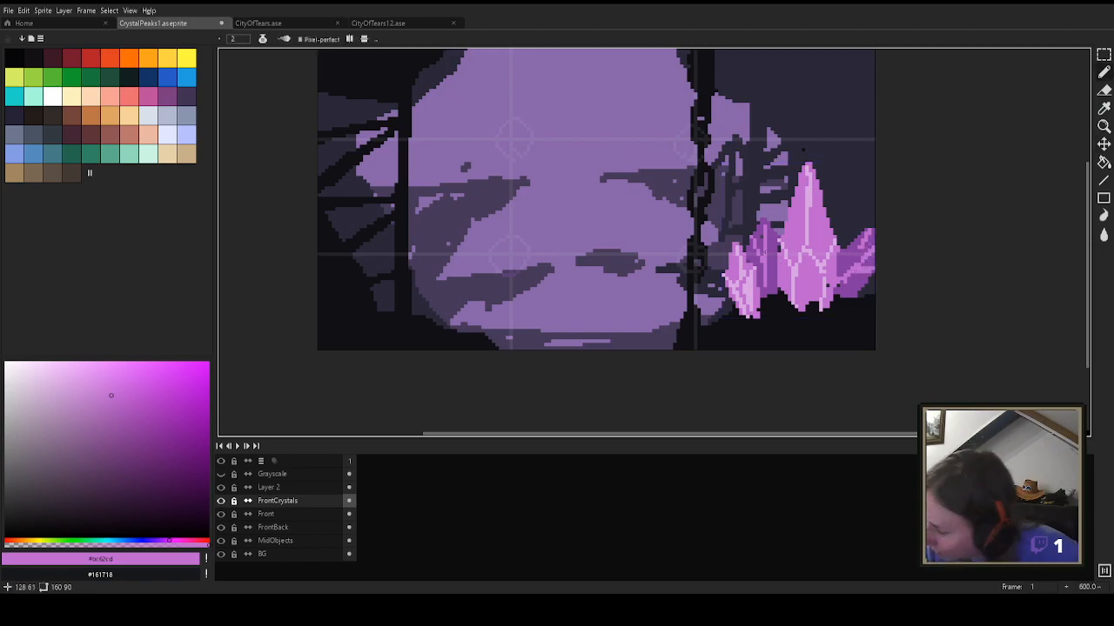
Step: Undo most of the pink strokes on the darker crystal at the canvas's right edge and review the whole scene
scroll(784, 240, "down", 4)
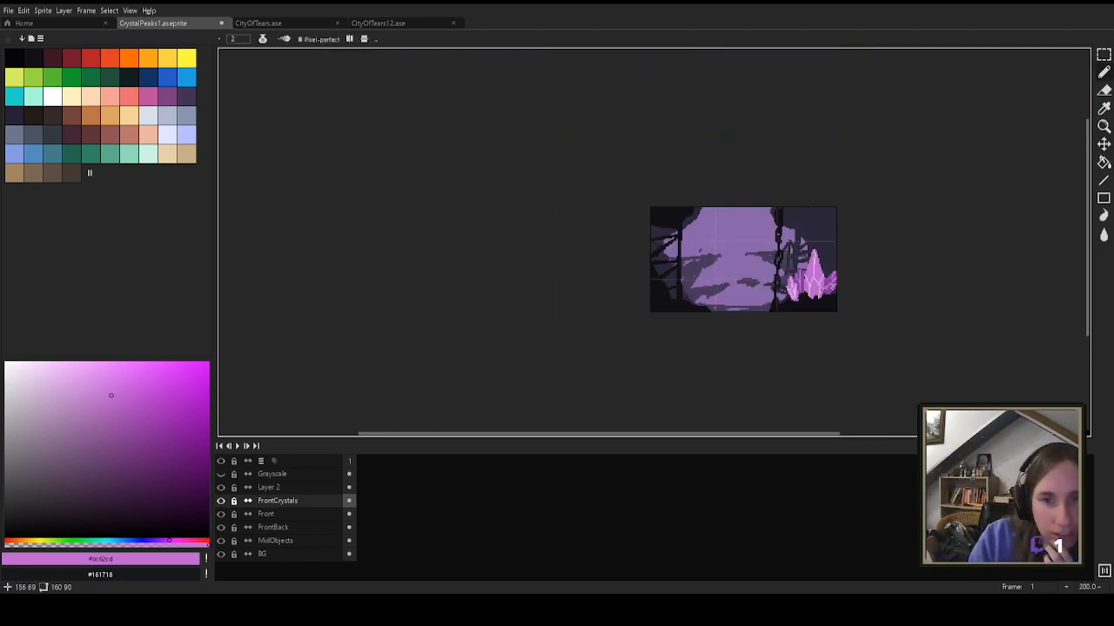
scroll(816, 278, "up", 2)
left_click_drag(830, 328, 791, 301)
scroll(739, 280, "down", 2)
scroll(737, 286, "up", 1)
key("v")
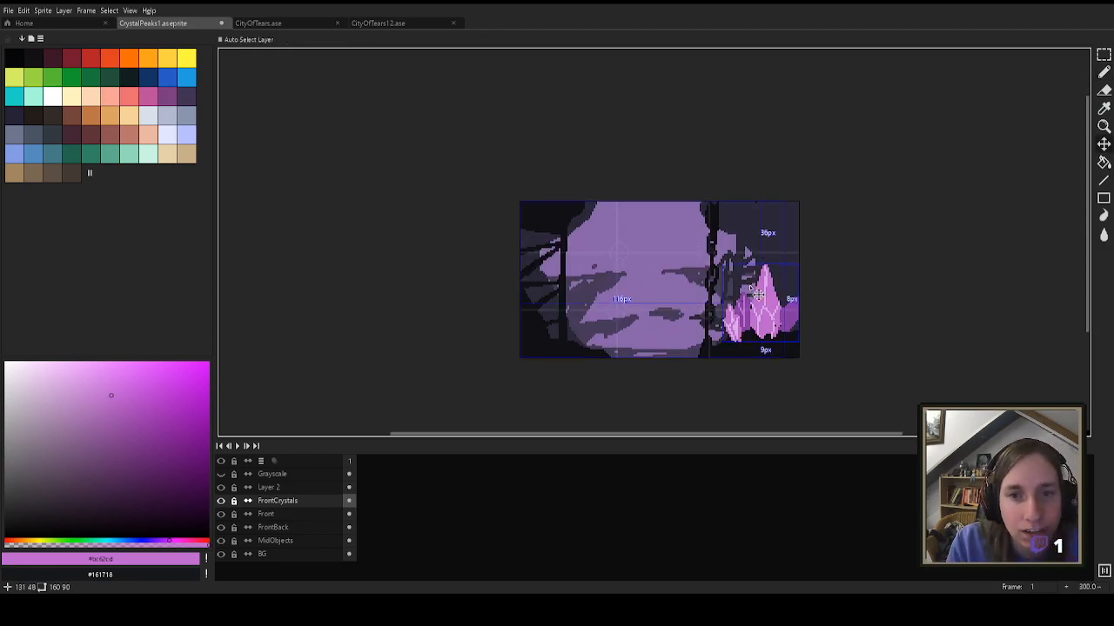
key("b")
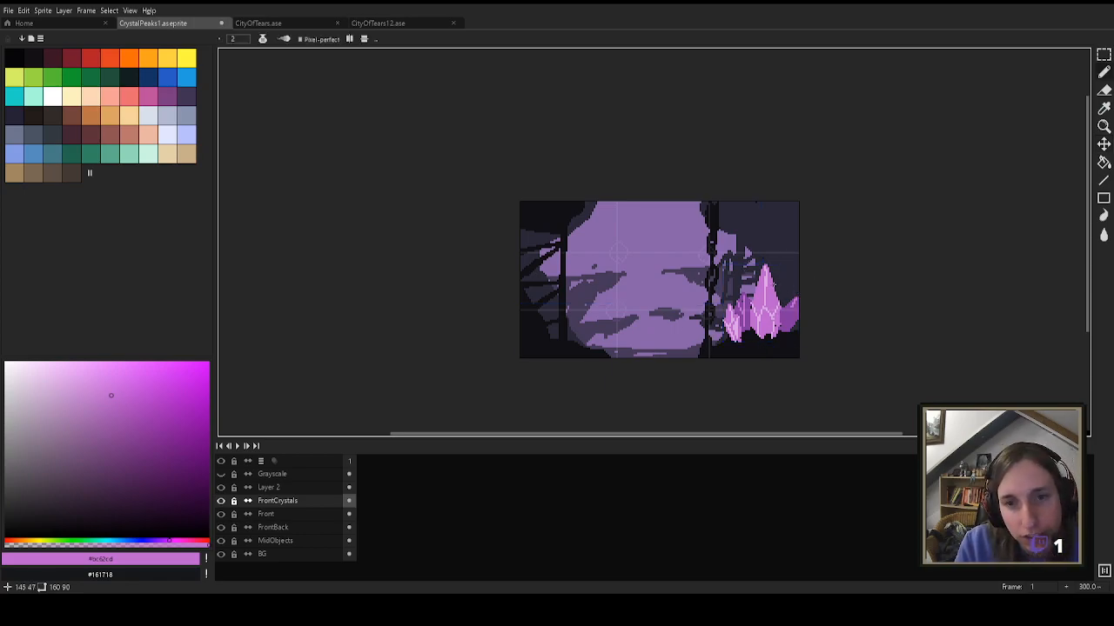
Step: Erase a short stretch of the horizontal guide line above the tall crystal on Layer 2
scroll(800, 276, "up", 1)
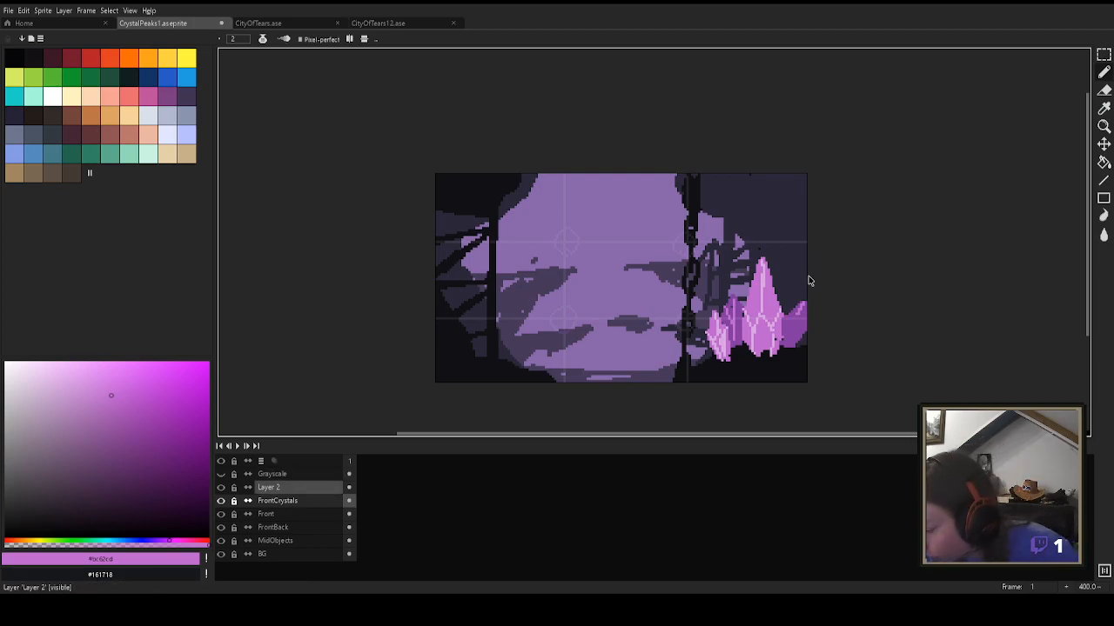
left_click(276, 487)
key("e")
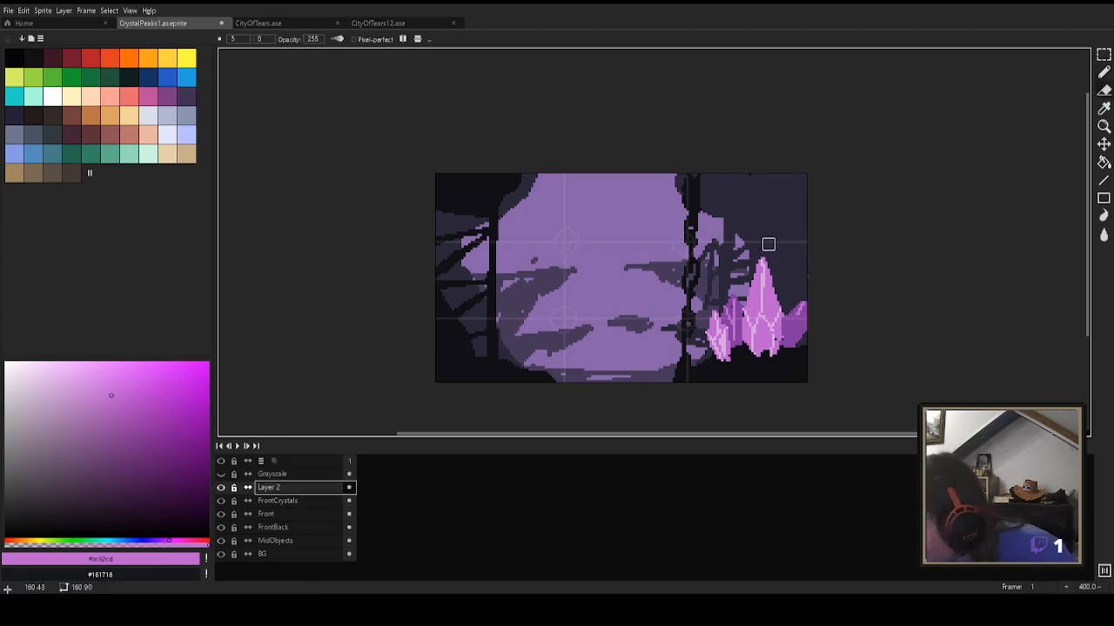
Step: Rework the top of the chain on the Front layer into open links, drawing with near-black #101014 and erasing the gaps
key("Down")
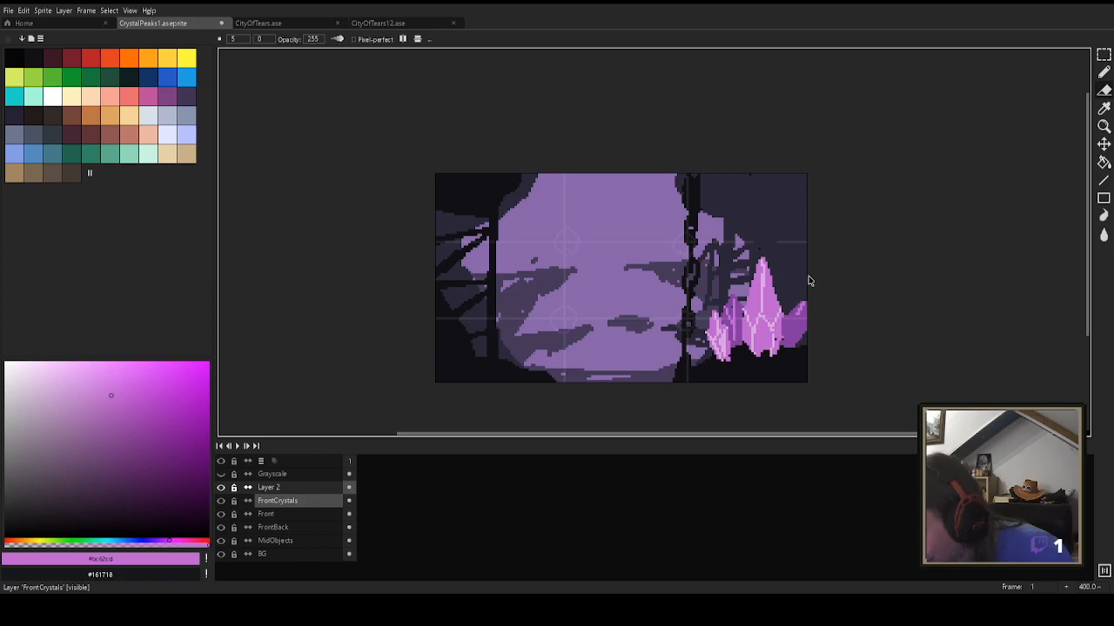
key("Down")
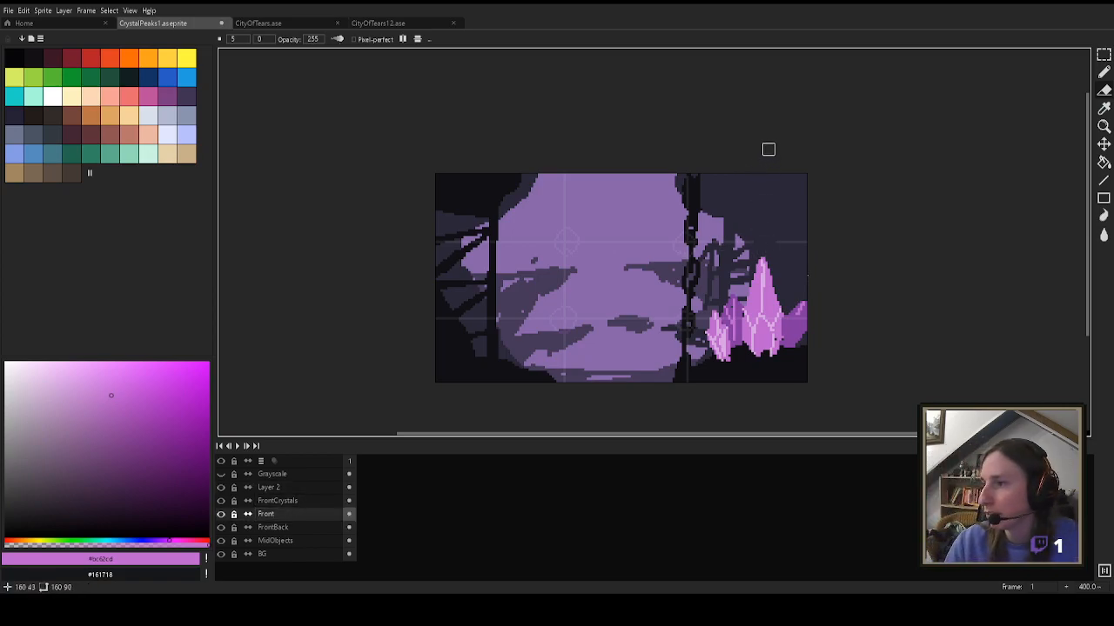
key("i")
left_click(807, 276)
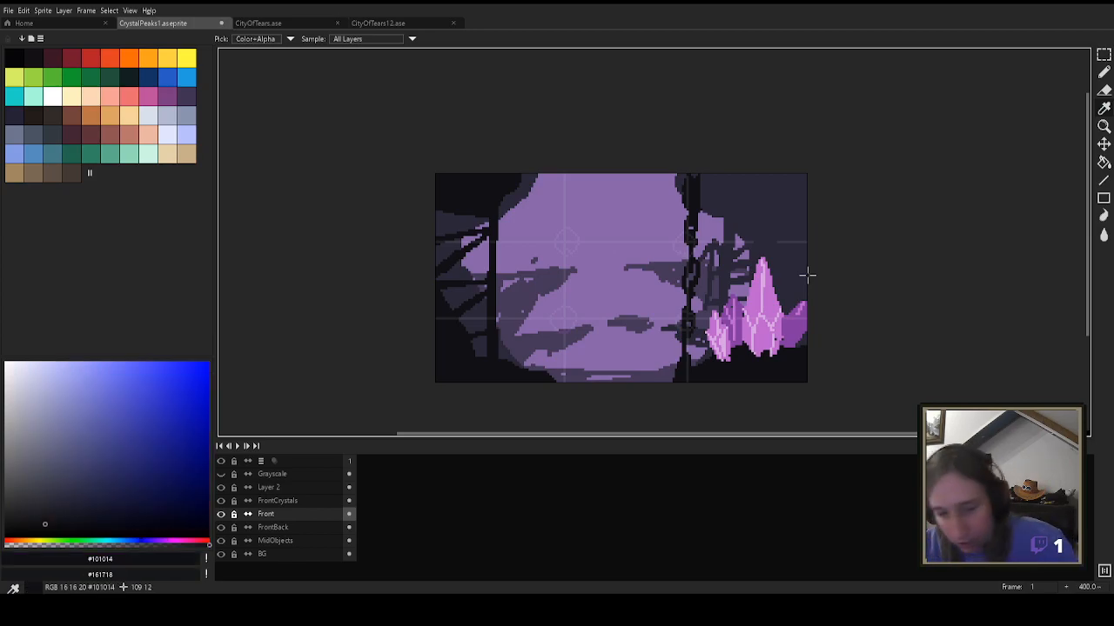
key("e")
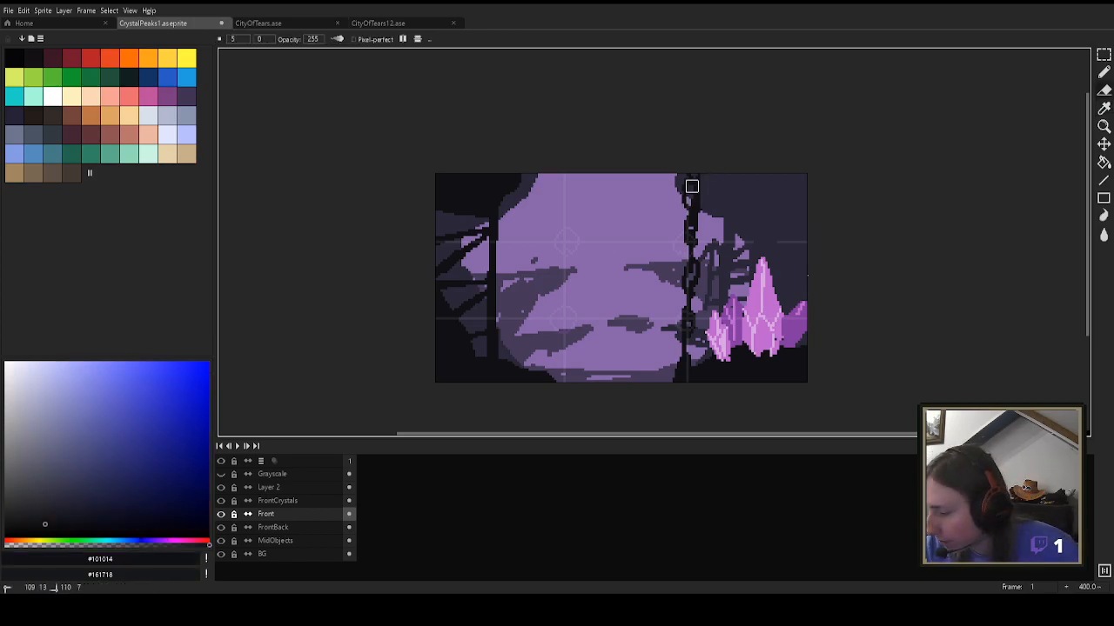
key("b")
key("ctrl")
key("e")
key("ctrl")
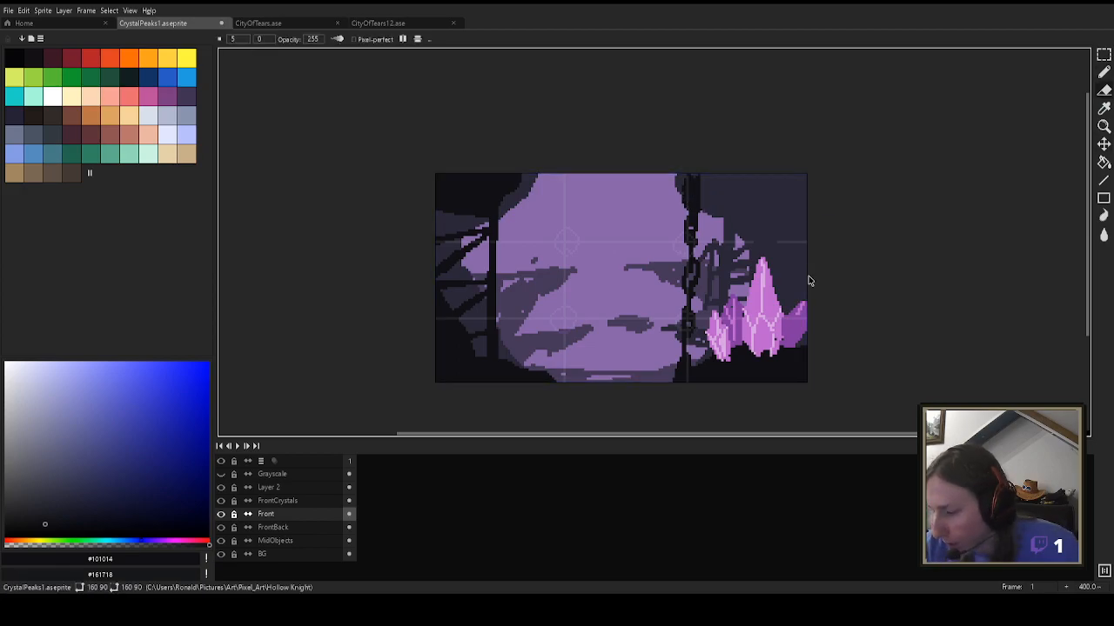
key("b")
left_click_drag(691, 207, 689, 190)
key("alt")
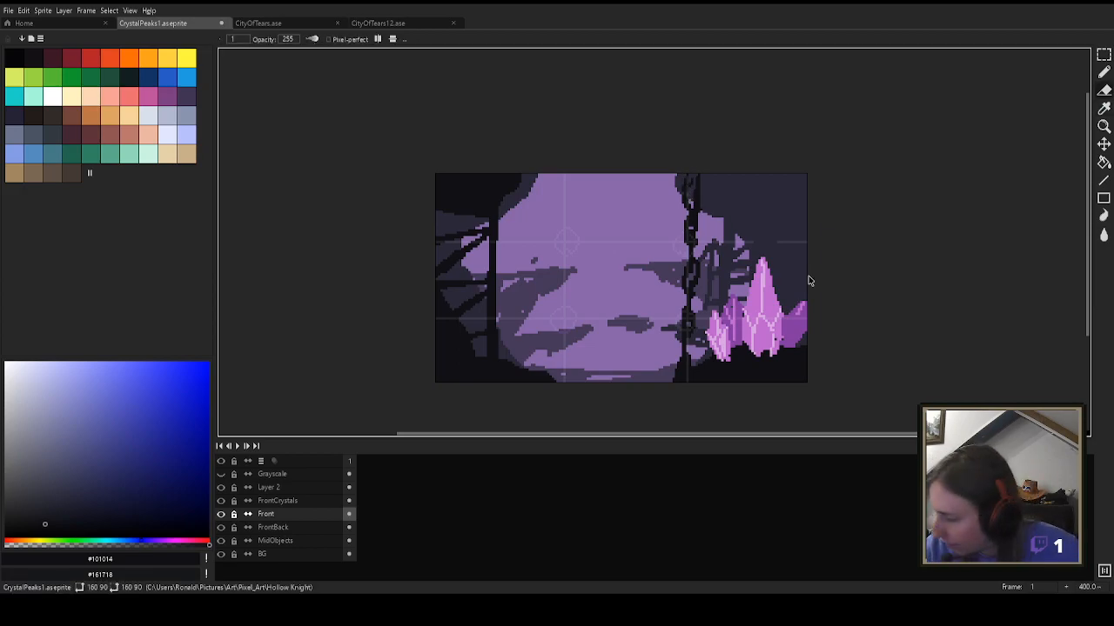
key("e")
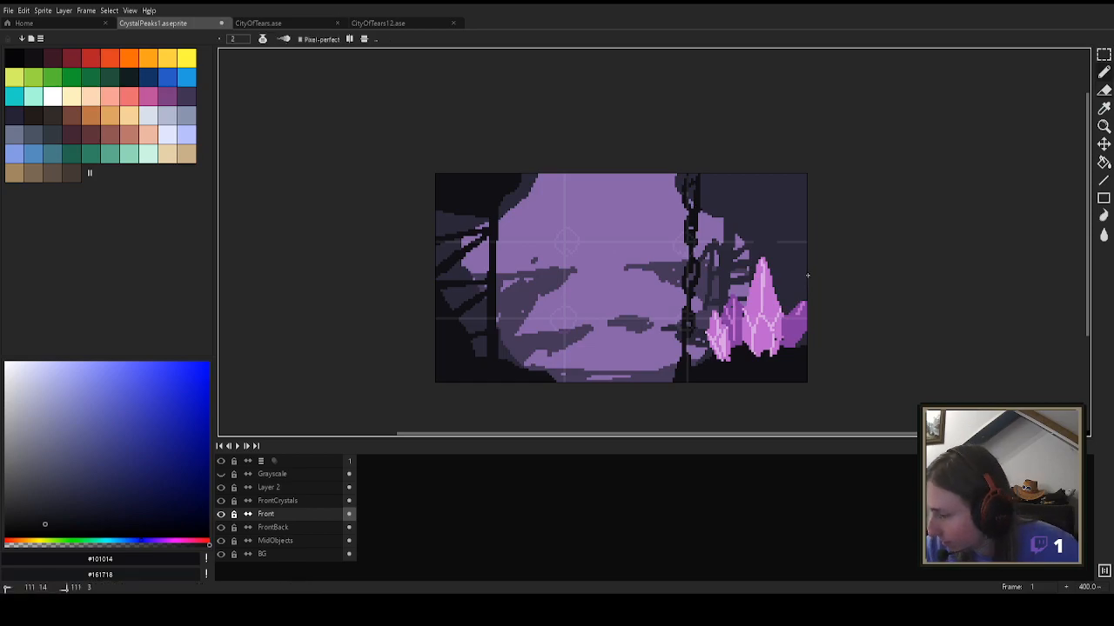
left_click_drag(690, 207, 689, 181)
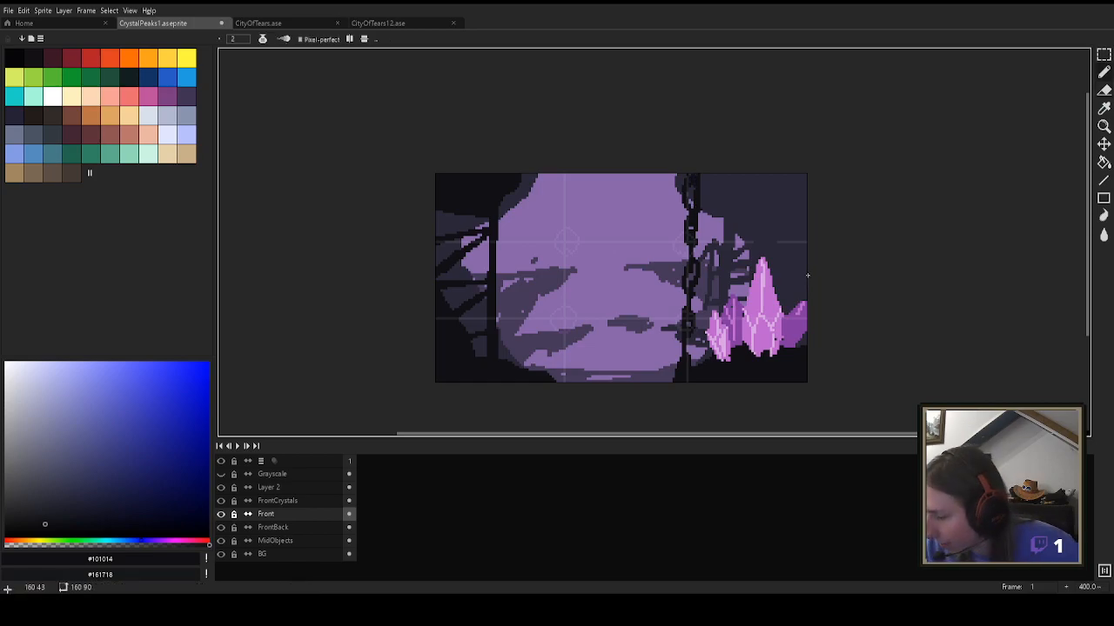
left_click_drag(752, 257, 752, 220)
key("ctrl+z")
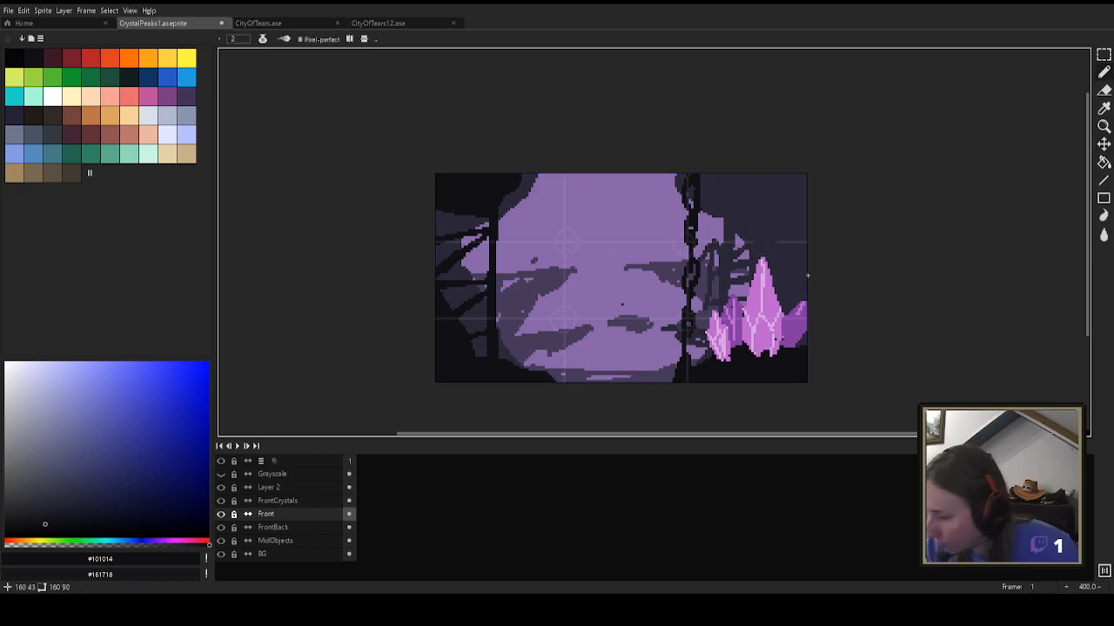
Step: Sketch two pale arrows, one curving across the middle of the background and one pointing down at the tall crystal
left_click(148, 114)
left_click_drag(588, 279, 661, 304)
left_click_drag(661, 308, 627, 319)
left_click_drag(657, 274, 661, 310)
left_click_drag(753, 209, 757, 248)
left_click_drag(741, 231, 751, 247)
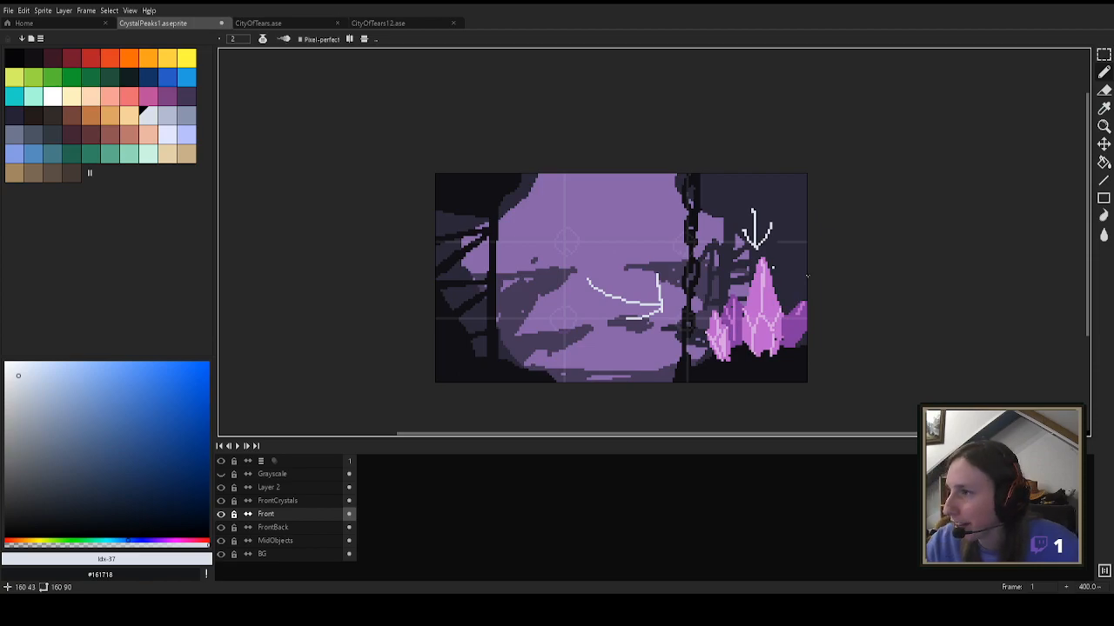
Step: Try sketching a pale double oval on the left part of the lit background
mouse_move(564, 284)
left_mouse_down()
mouse_move(544, 329)
mouse_move(553, 337)
left_mouse_up()
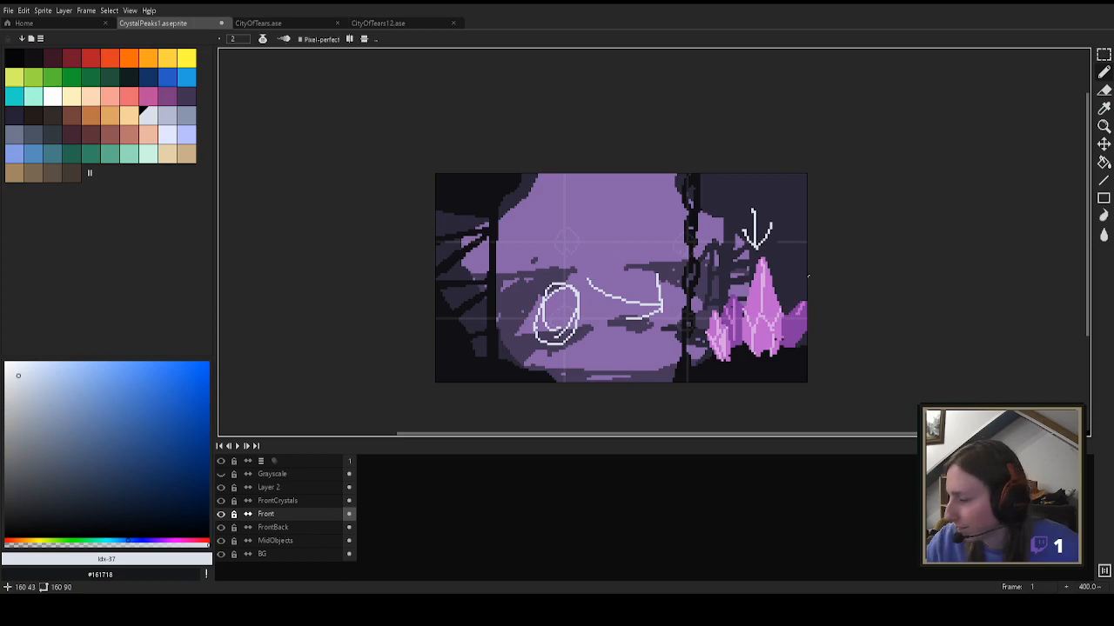
key("v")
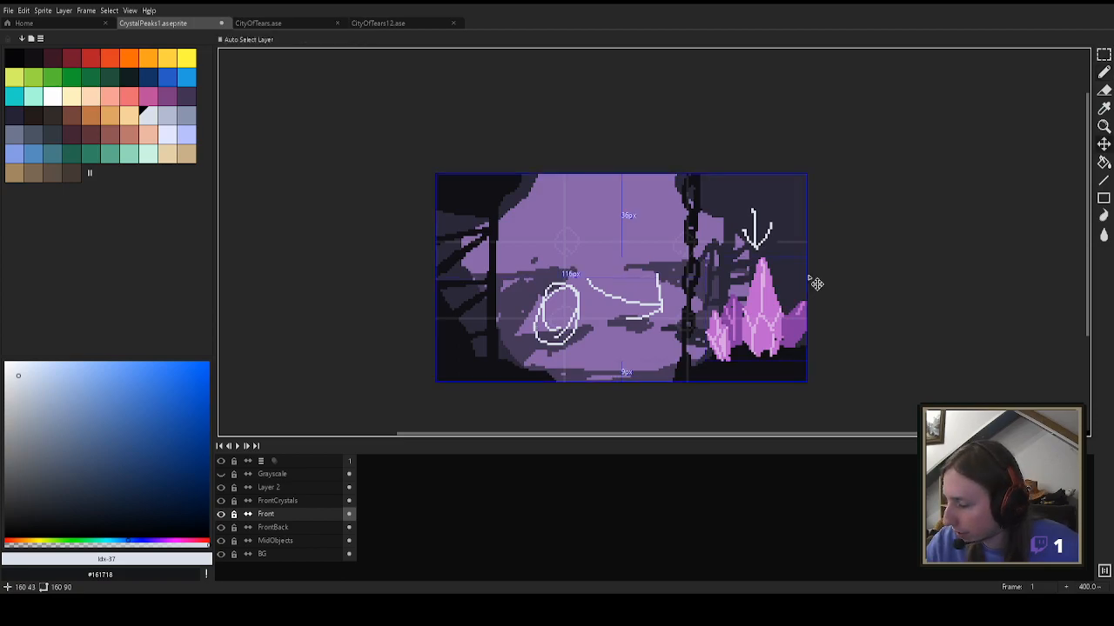
key("ctrl+z")
Step: Select the whole crystal group on the FrontCrystals layer and rotate it to lean toward the left
key("b")
left_click(277, 500)
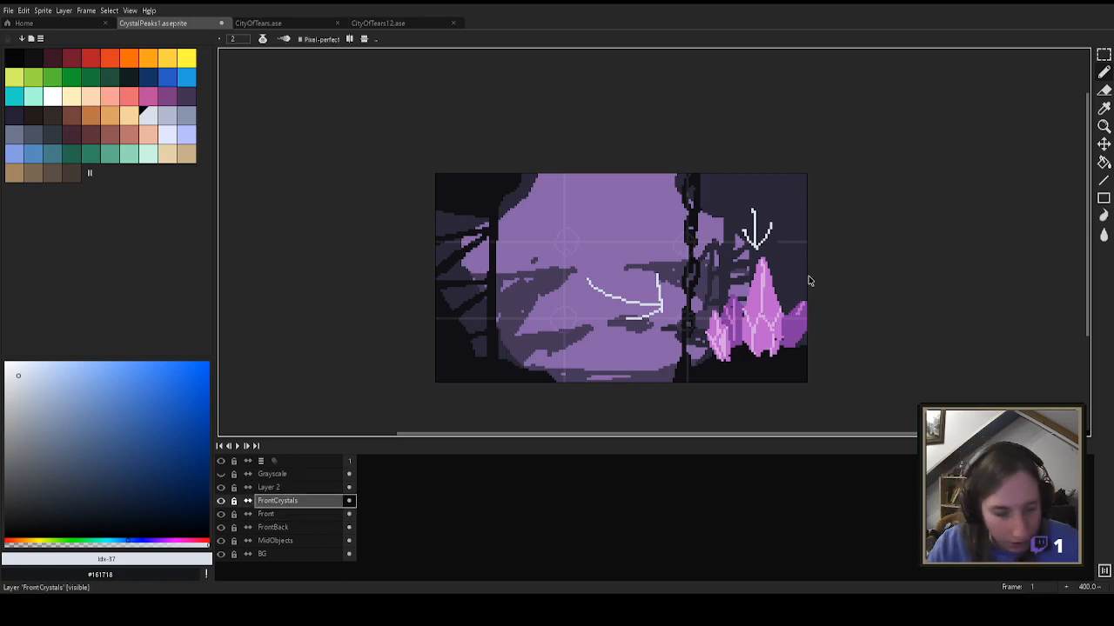
key("m")
left_click_drag(682, 385, 809, 269)
left_click_drag(749, 315, 735, 339)
key("Return")
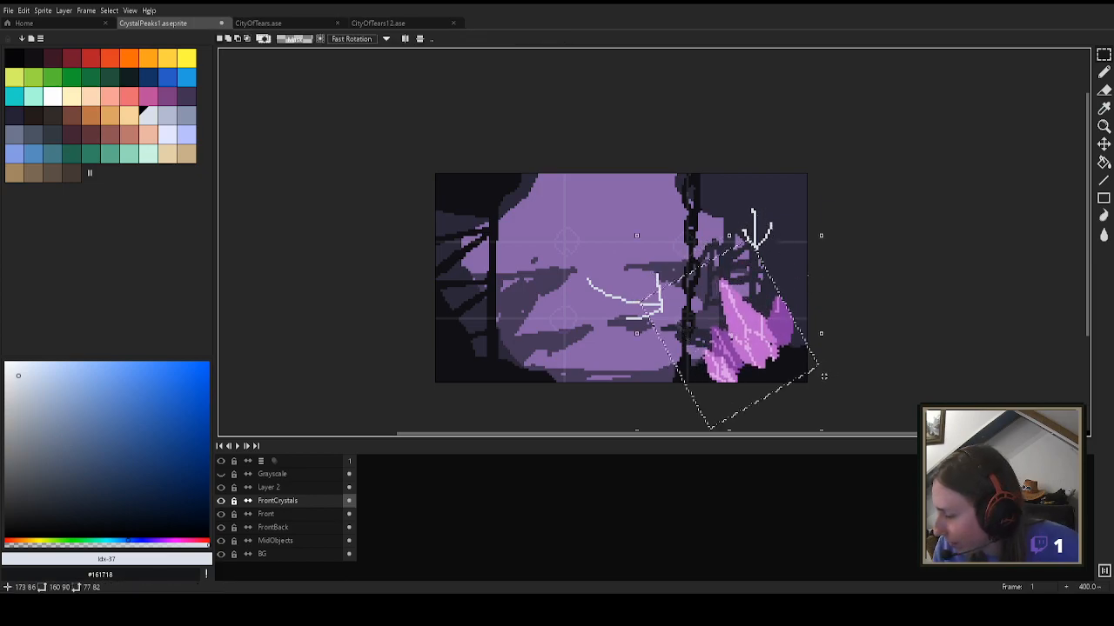
Step: Reposition the rotated crystal group on the FrontCrystals layer beside the lower chain and scale it down
left_click_drag(757, 348, 534, 339)
key("Return")
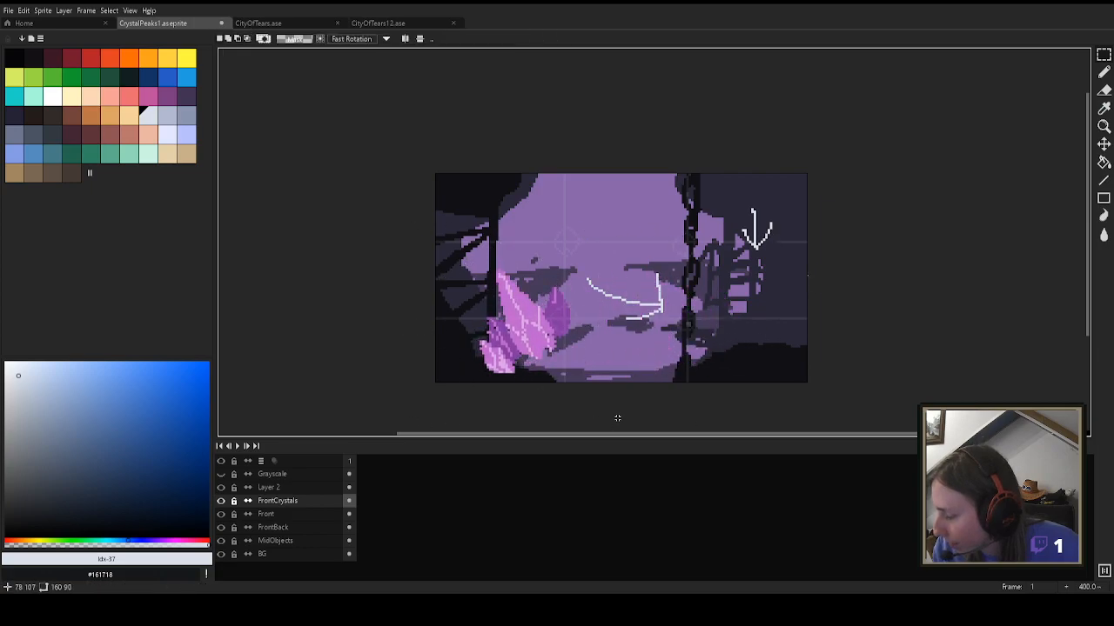
left_click_drag(535, 340, 711, 335)
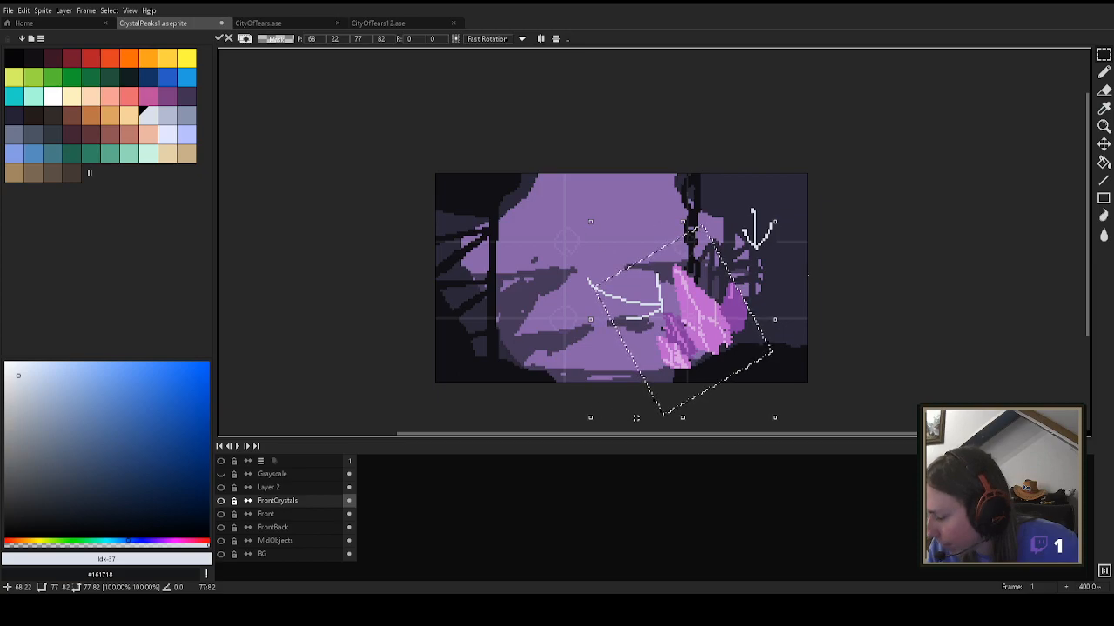
left_click_drag(775, 417, 738, 357)
mouse_move(816, 284)
left_mouse_down()
mouse_move(801, 281)
mouse_move(816, 283)
left_mouse_up()
key("Left")
key("ctrl+d")
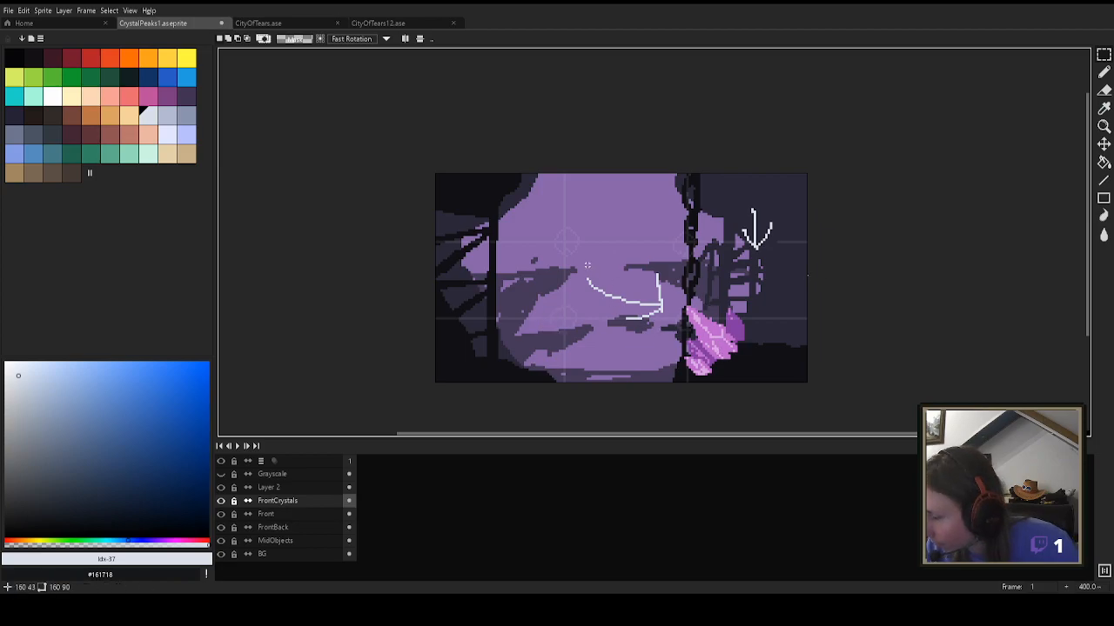
Step: Try sketching a pale double oval on the lit background with curved arrows leading to it from the crystals
key("b")
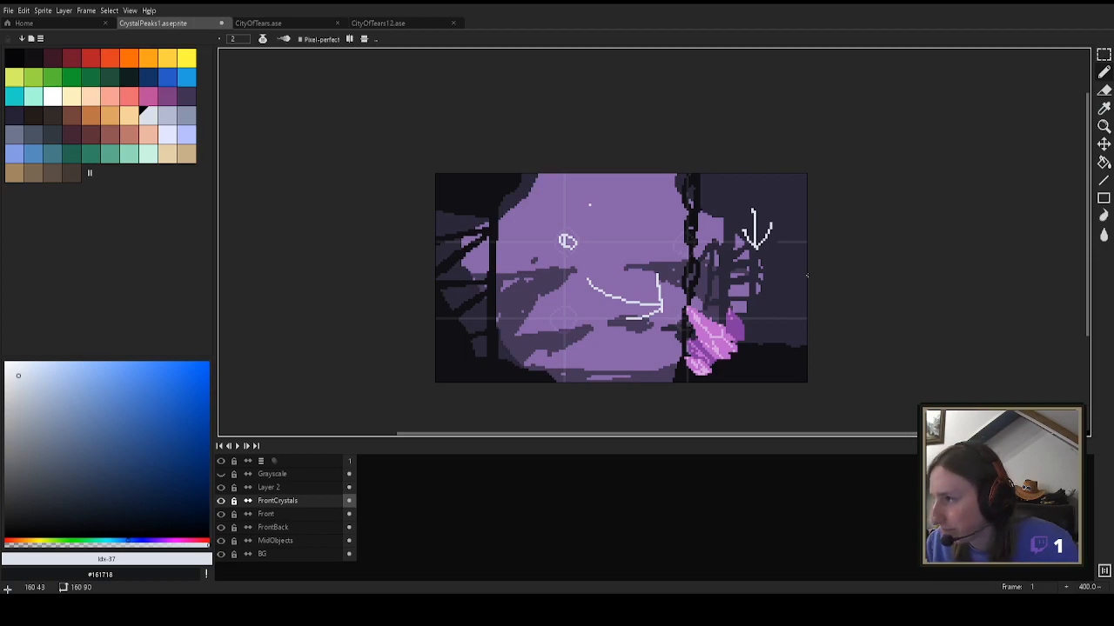
key("v")
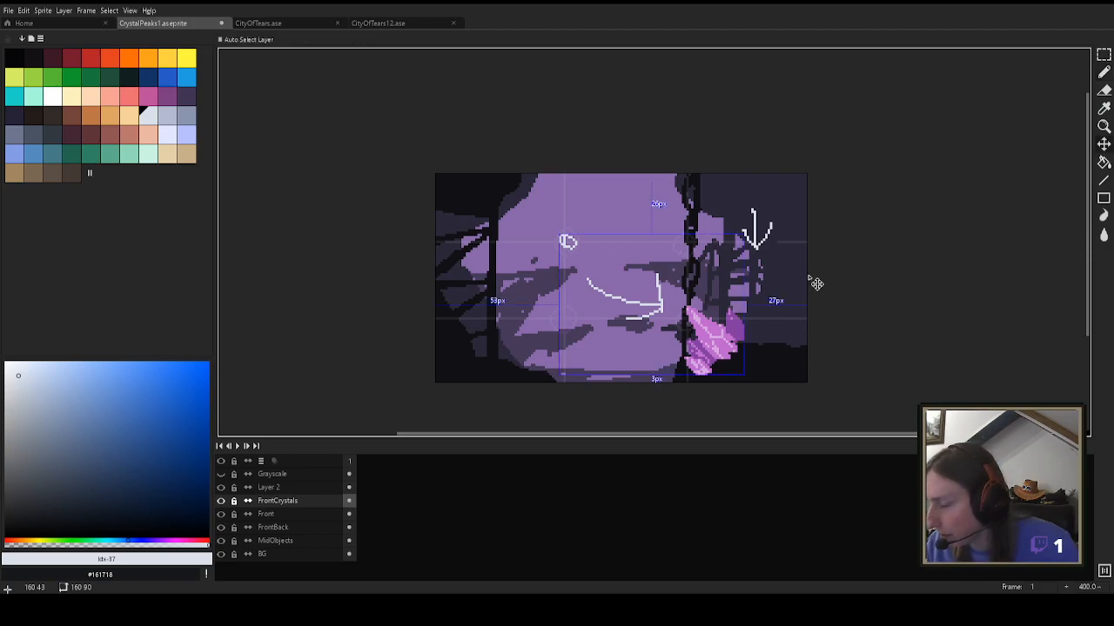
key("b")
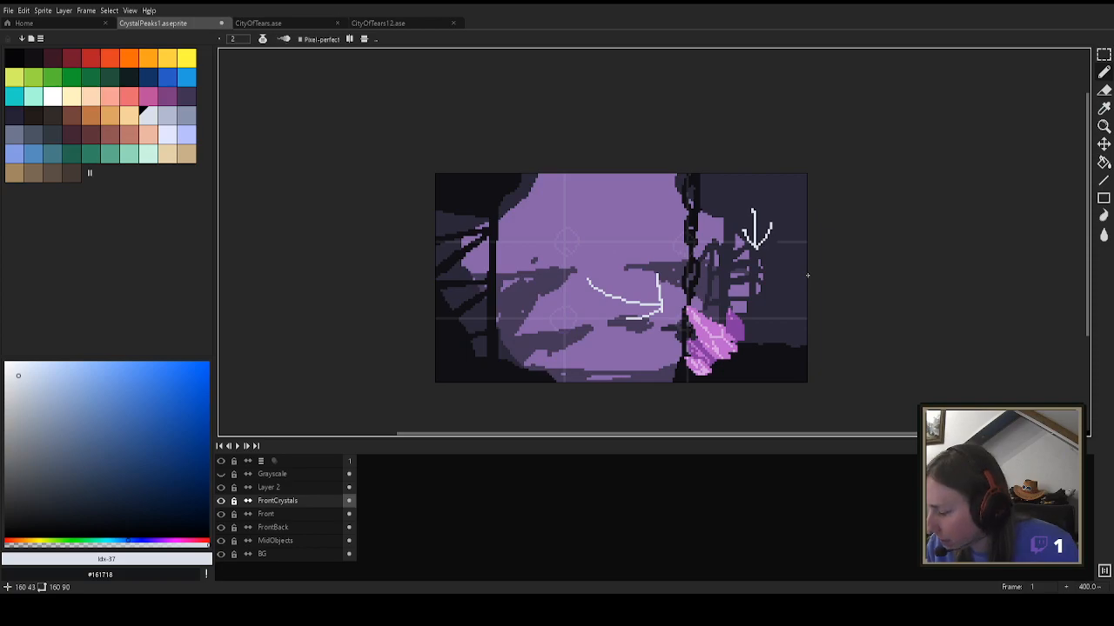
mouse_move(548, 271)
left_mouse_down()
mouse_move(579, 233)
mouse_move(561, 265)
left_mouse_up()
left_click_drag(595, 230, 684, 304)
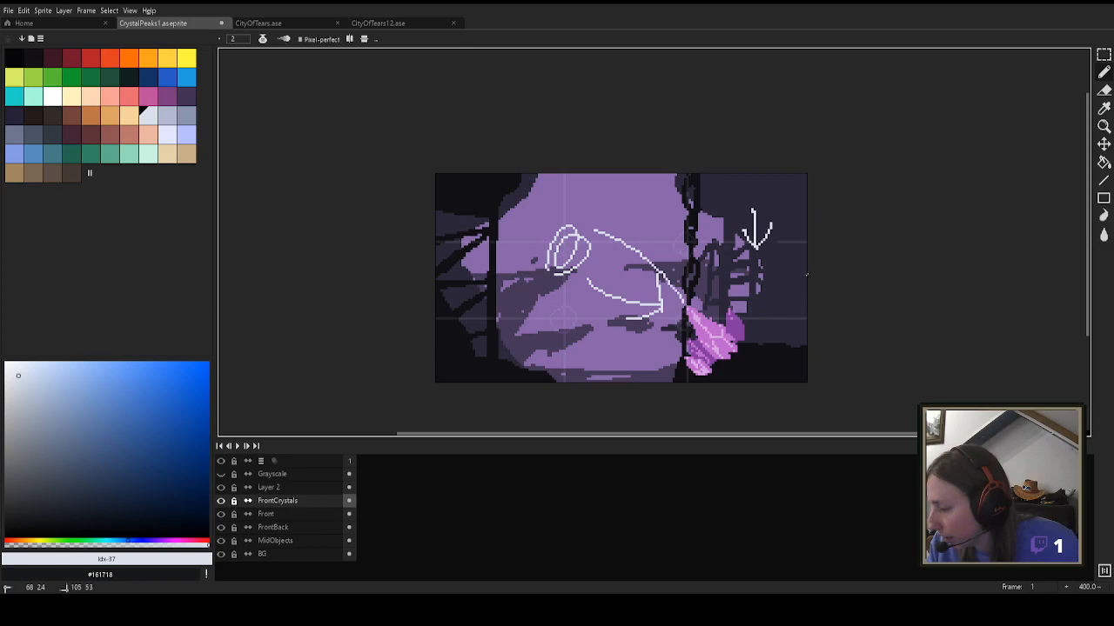
left_click_drag(601, 268, 597, 228)
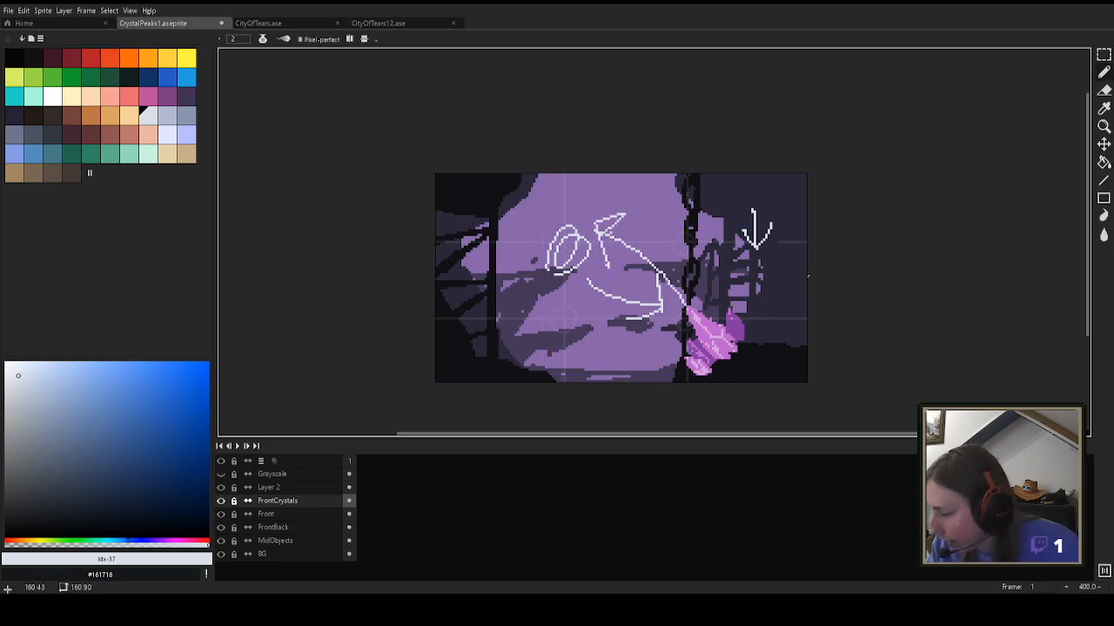
left_click_drag(680, 322, 582, 251)
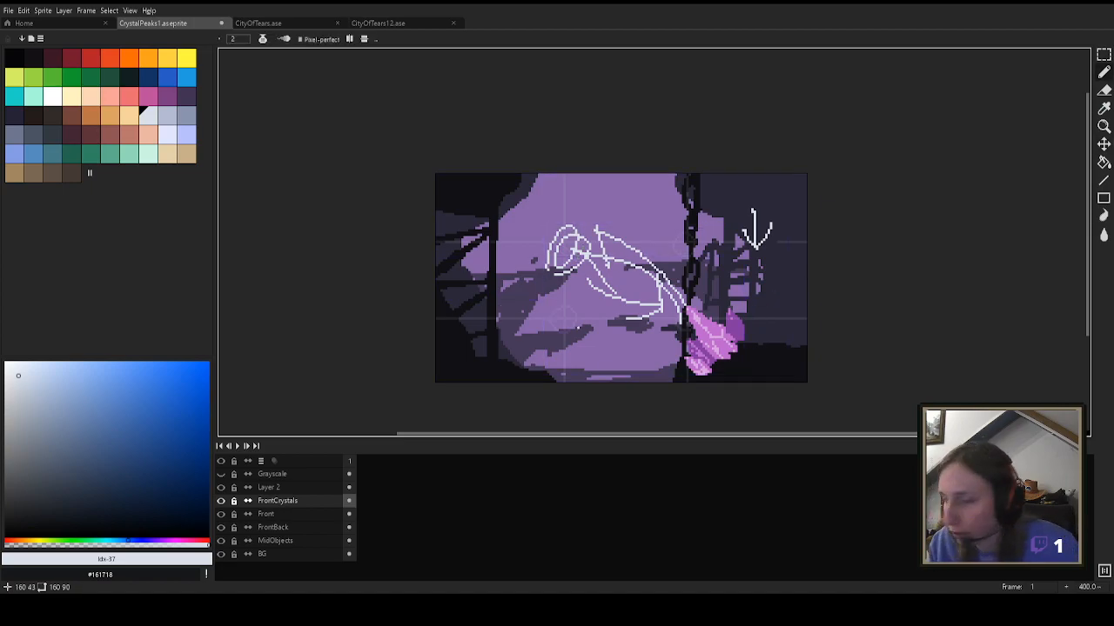
key("ctrl+z")
key("ctrl+z")
key("ctrl+z")
key("ctrl+z")
key("ctrl+z")
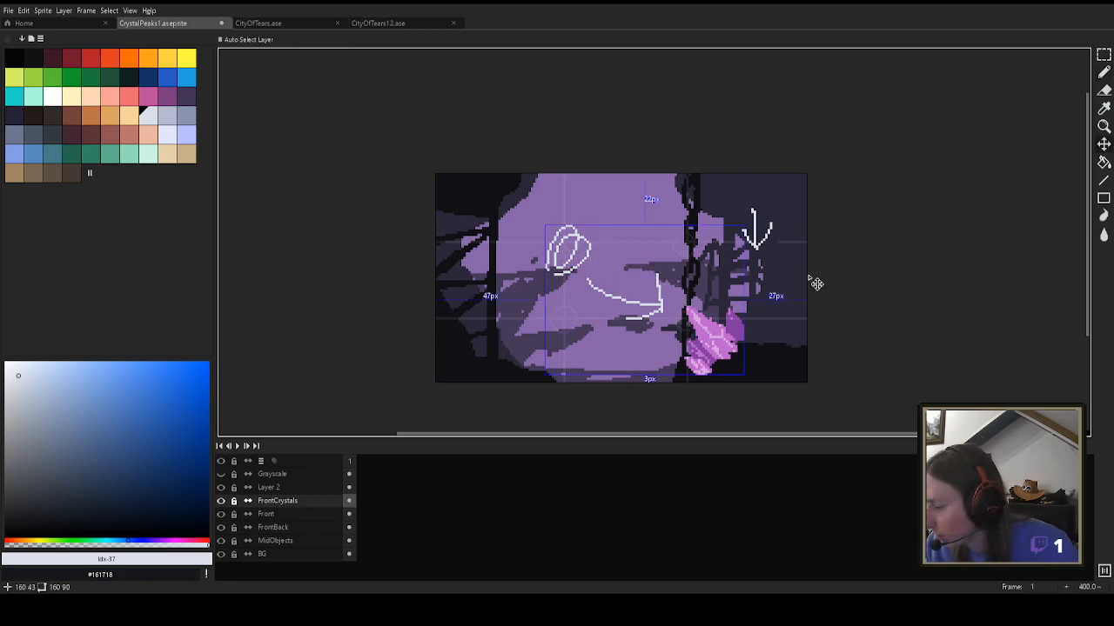
Step: Sketch overlapping pale circles around the upper part of the crystals and the adjoining chain on the FrontCrystals layer
mouse_move(687, 342)
left_mouse_down()
mouse_move(727, 329)
mouse_move(696, 350)
left_mouse_up()
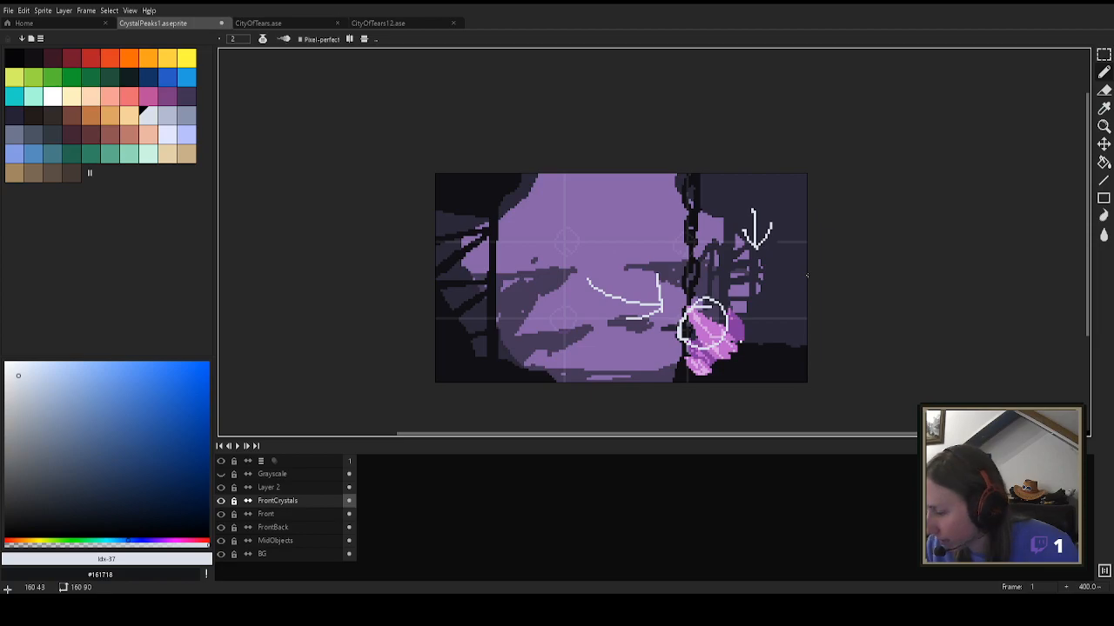
left_click_drag(685, 300, 664, 332)
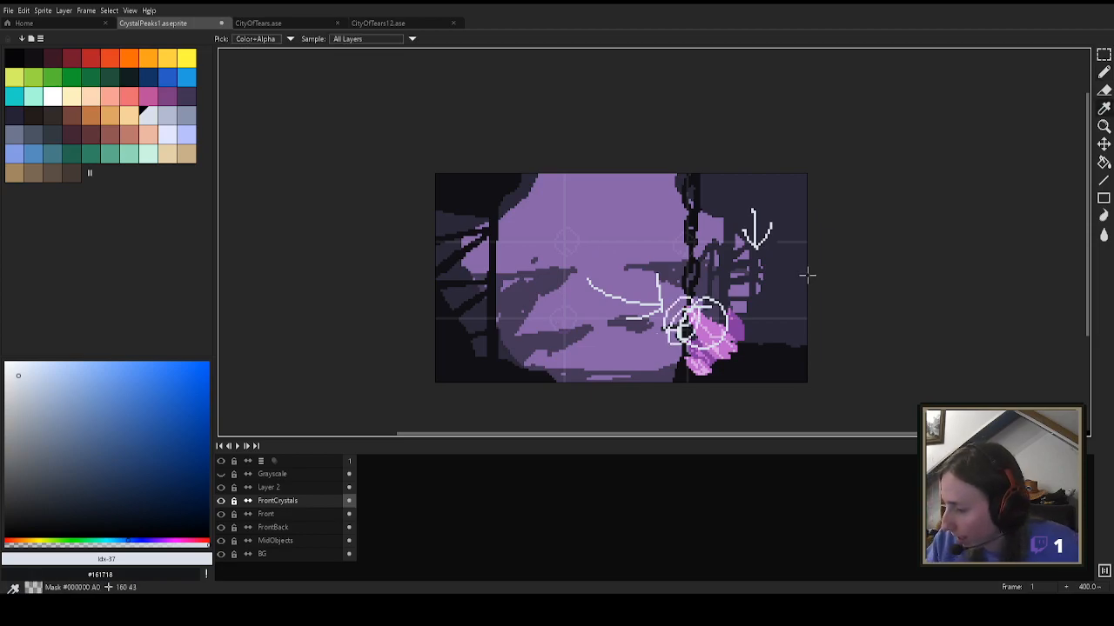
Step: Extend the upper-left rock on the Front layer into a downward point with near-black #101014 and a size 10 brush
left_click(494, 196, "alt")
left_click_drag(296, 502, 296, 513)
left_click_drag(498, 201, 533, 214)
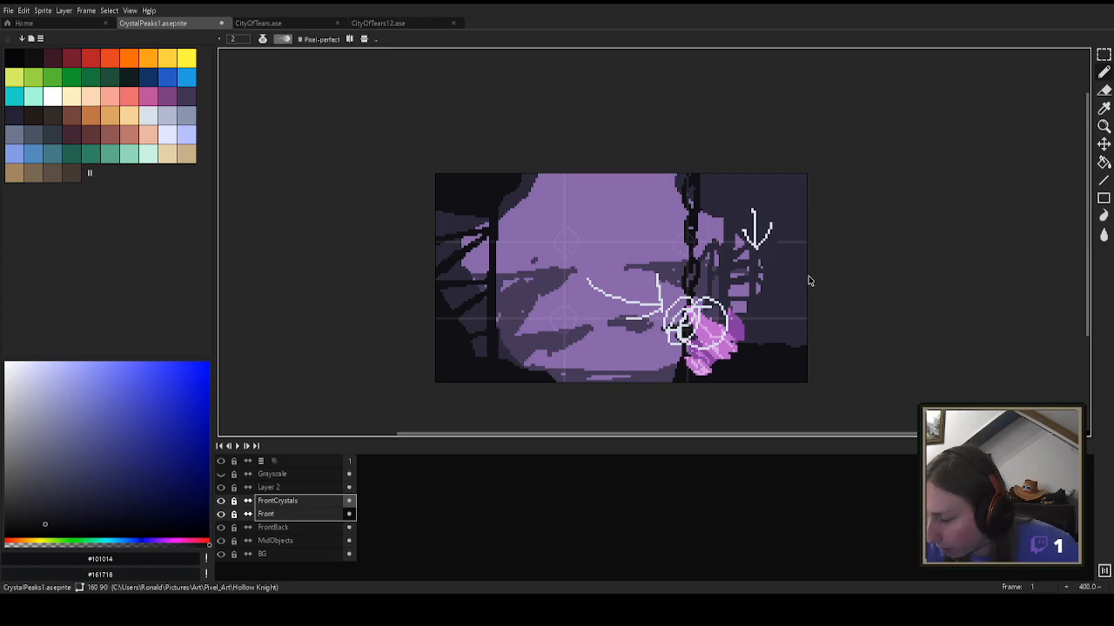
mouse_move(501, 202)
left_mouse_down()
mouse_move(522, 211)
mouse_move(528, 229)
left_mouse_up()
key("ctrl+z")
mouse_move(531, 181)
left_mouse_down()
mouse_move(522, 205)
mouse_move(544, 230)
mouse_move(545, 196)
mouse_move(529, 174)
left_mouse_up()
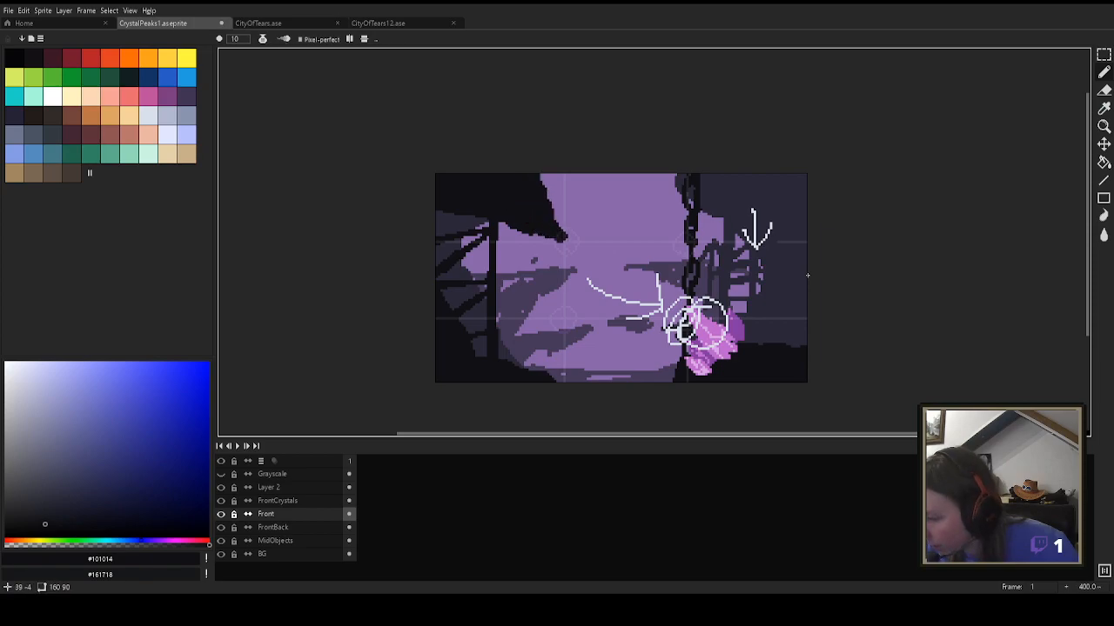
Step: Paint a hanging rock beside the chain and across the scene's upper edge on the FrontBack layer with dark #2a2738
left_click(714, 202, "alt")
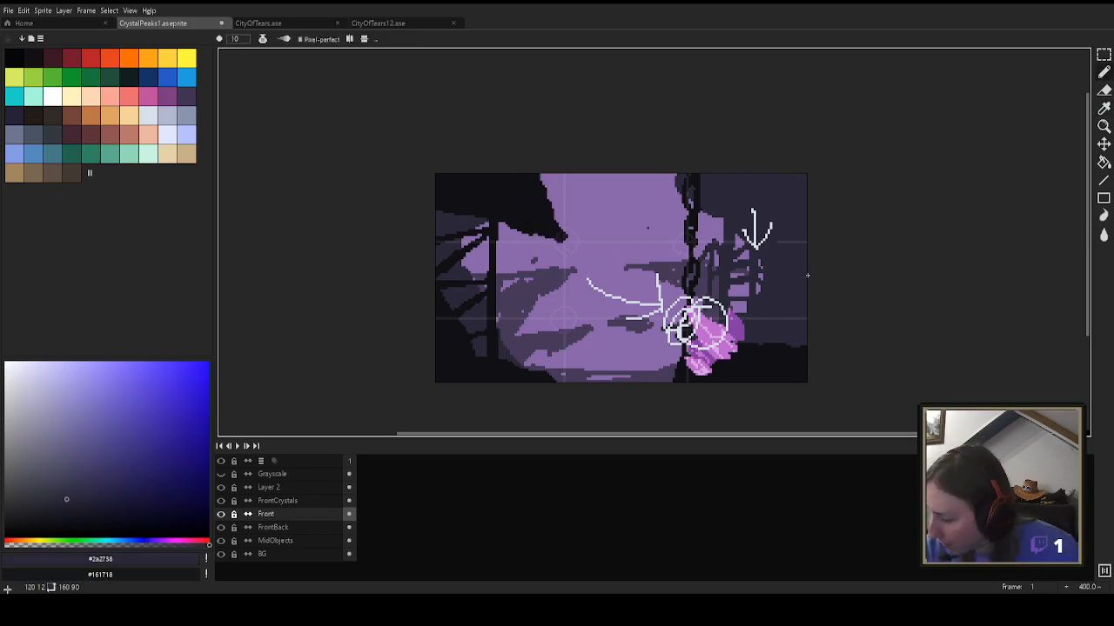
left_click(273, 528)
mouse_move(652, 226)
left_mouse_down()
mouse_move(681, 174)
mouse_move(670, 200)
left_mouse_up()
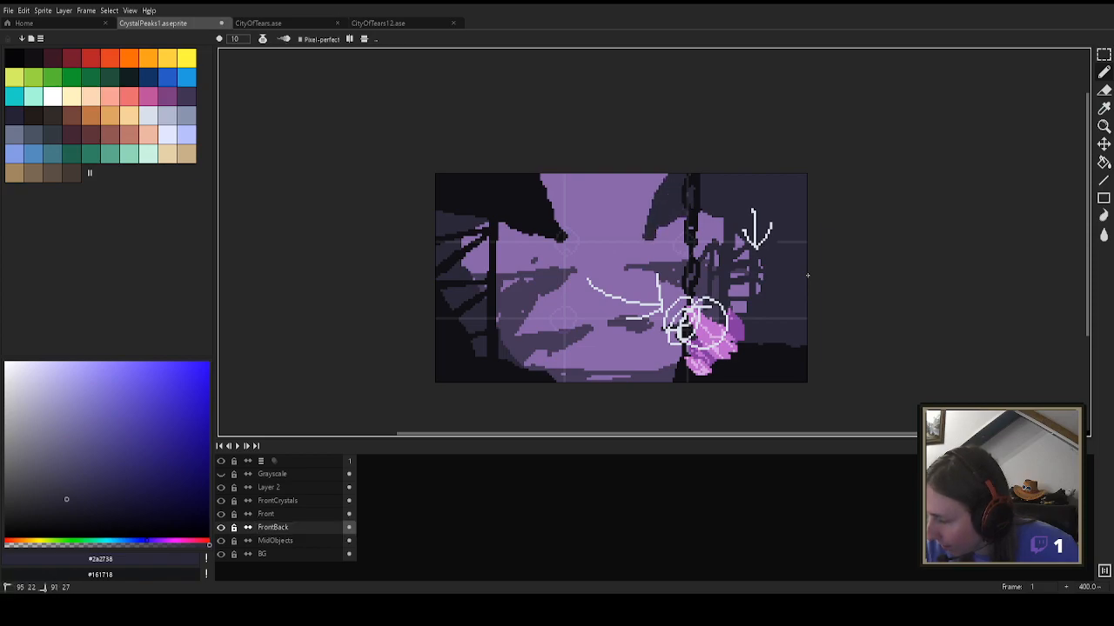
left_click_drag(682, 210, 669, 226)
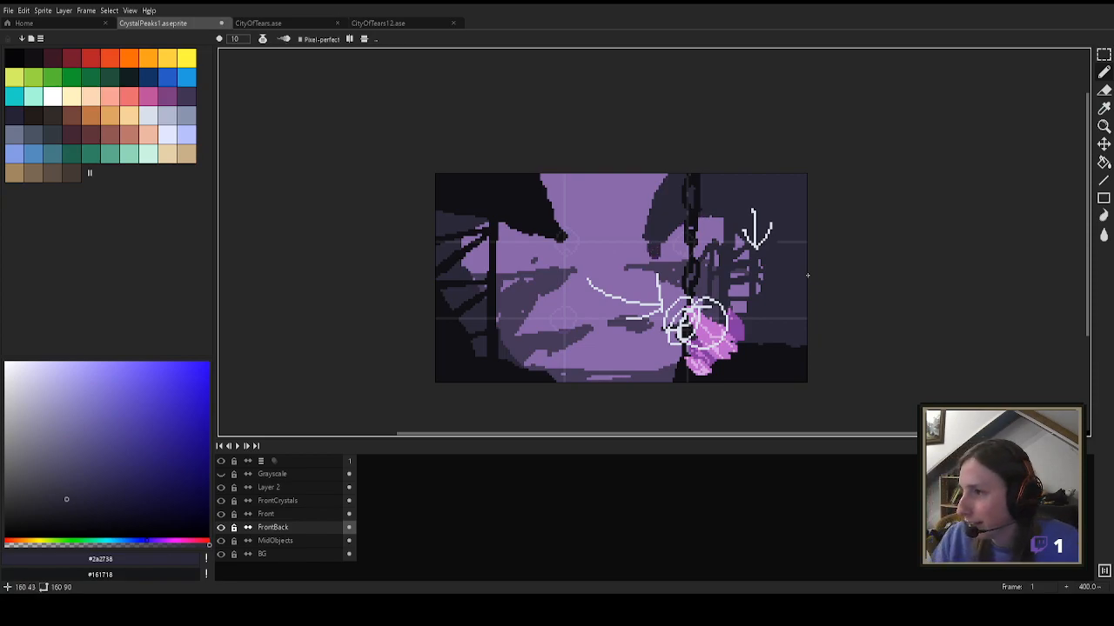
mouse_move(649, 224)
left_mouse_down()
mouse_move(643, 199)
mouse_move(659, 181)
left_mouse_up()
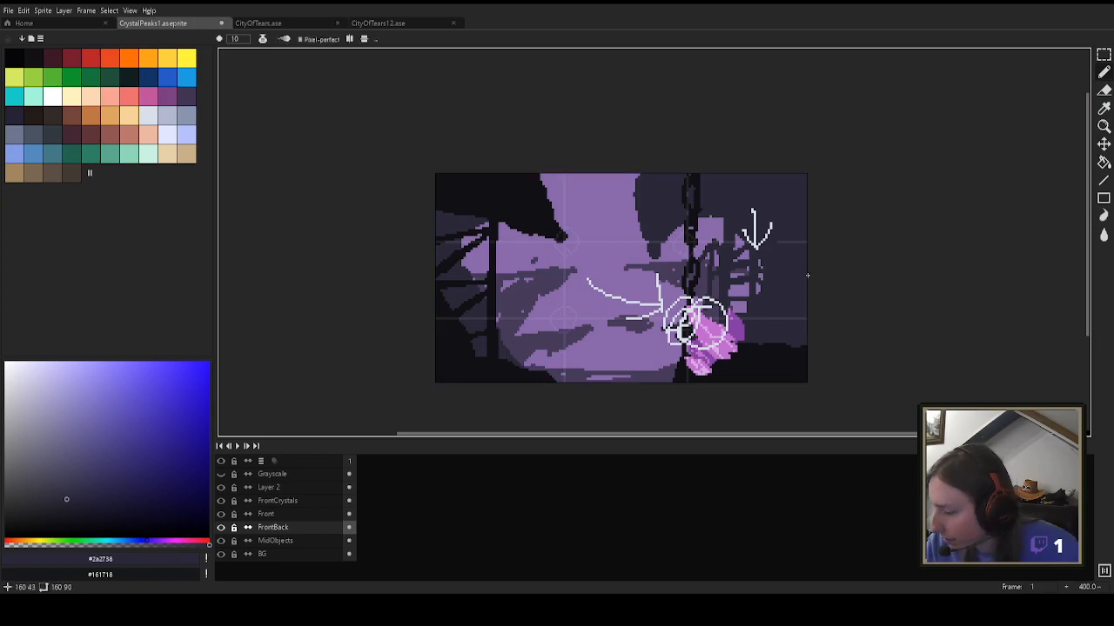
key("ctrl+z")
mouse_move(623, 184)
left_mouse_down()
mouse_move(643, 236)
mouse_move(641, 195)
mouse_move(660, 184)
mouse_move(557, 192)
mouse_move(609, 213)
mouse_move(607, 178)
left_mouse_up()
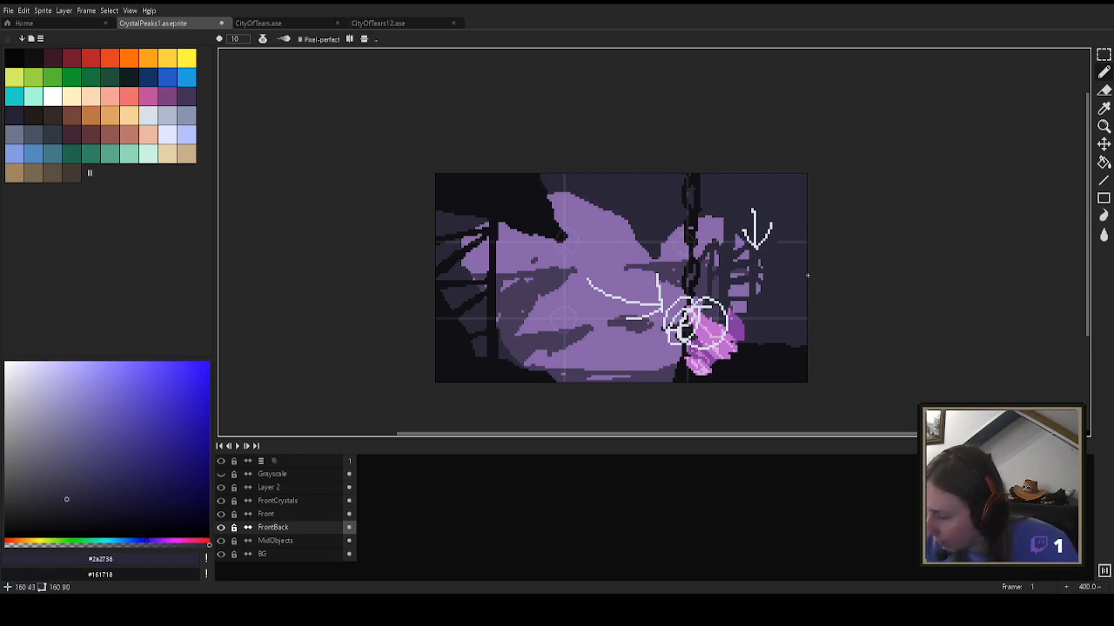
Step: Paint muted purple #463958 on the MidObjects layer around the lit background, narrowing it from above, both sides and below
left_click(296, 541)
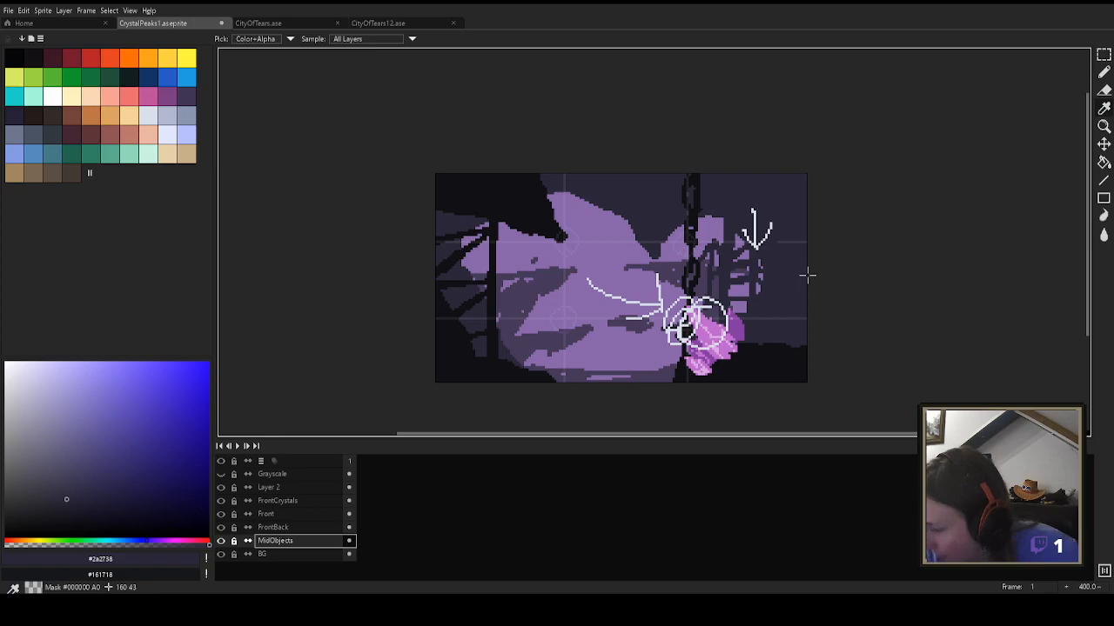
left_click(518, 305, "alt")
mouse_move(492, 223)
left_mouse_down()
mouse_move(588, 207)
mouse_move(711, 238)
mouse_move(724, 227)
left_mouse_up()
left_click_drag(530, 233, 470, 271)
mouse_move(668, 240)
left_mouse_down()
mouse_move(743, 261)
mouse_move(731, 311)
left_mouse_up()
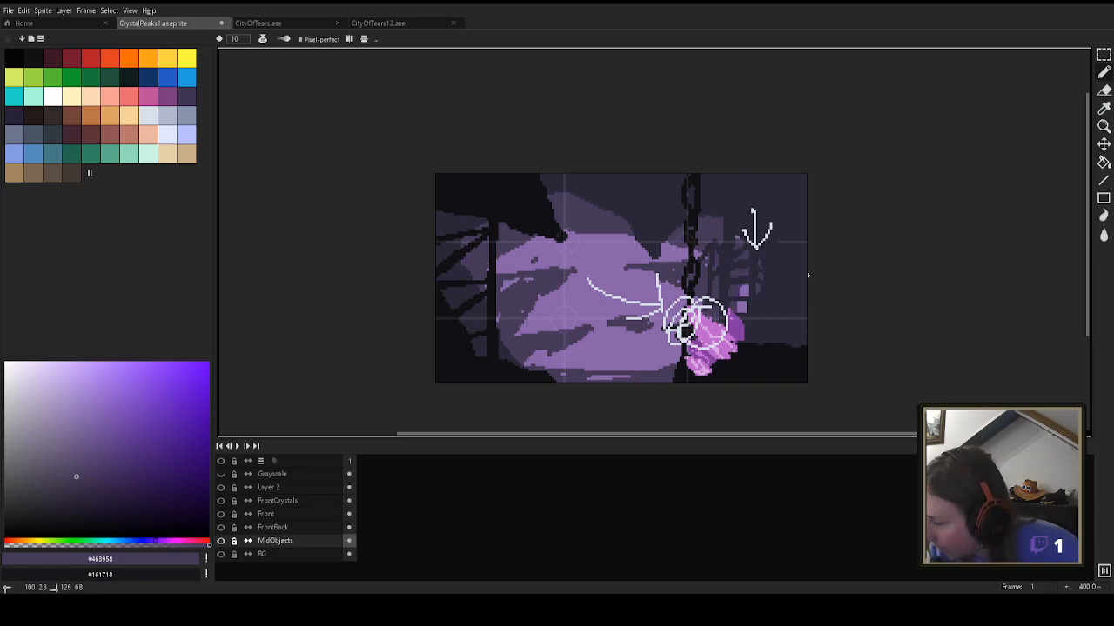
left_click_drag(526, 359, 673, 370)
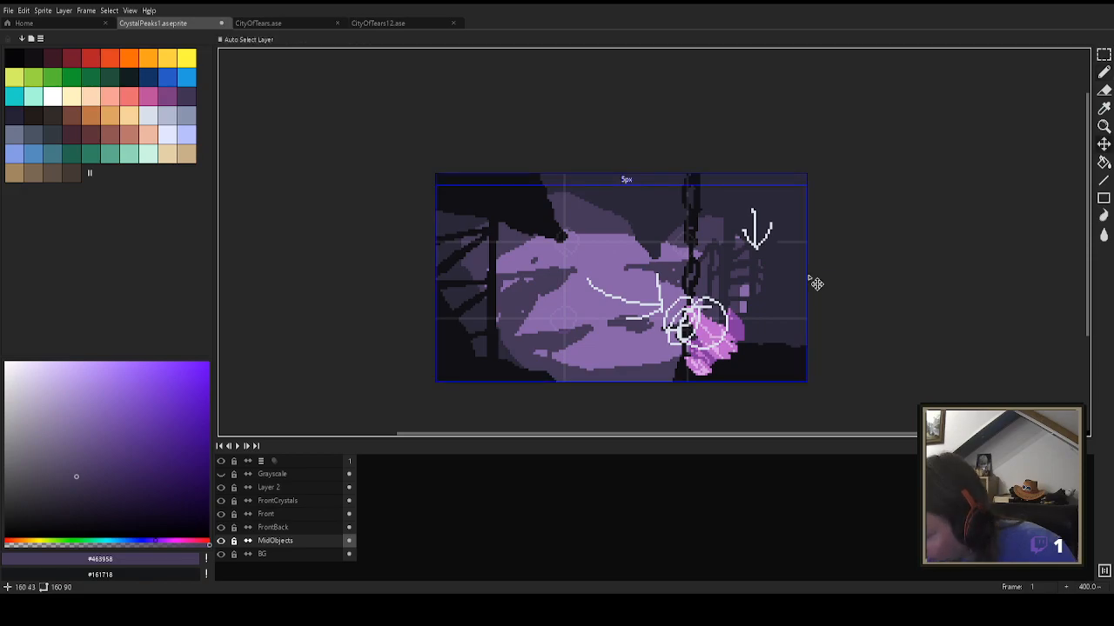
Step: Erase thin vertical strips from the dark rock near the scene's right edge on the FrontBack layer
key("alt+Up")
key("ctrl+a")
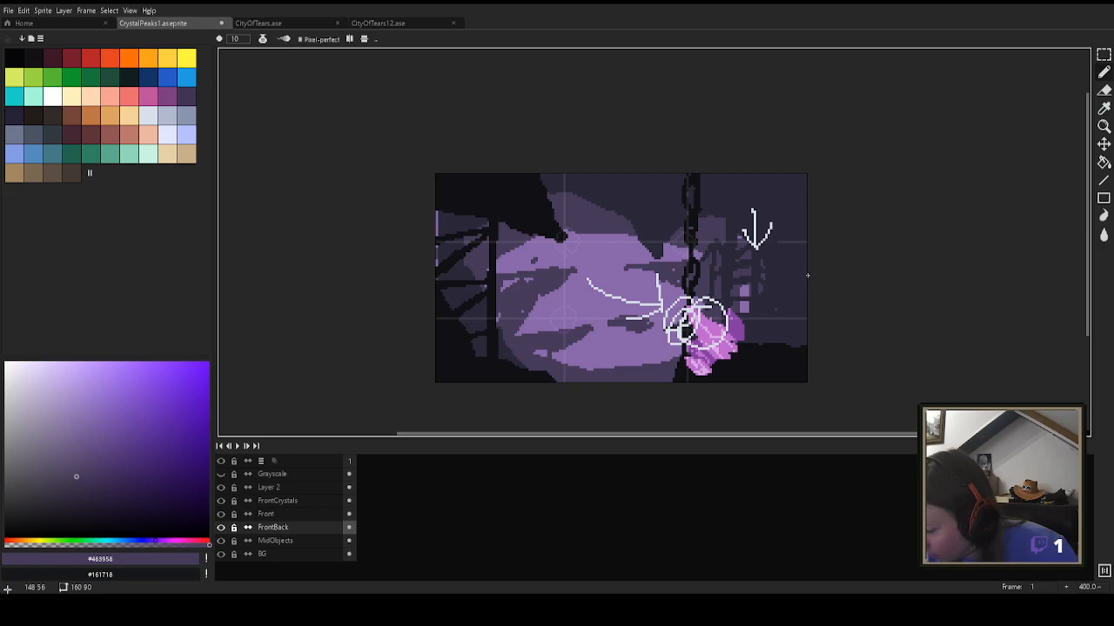
left_click_drag(786, 301, 789, 280)
key("v")
key("ctrl+z")
mouse_move(779, 306)
left_mouse_down()
mouse_move(784, 248)
mouse_move(793, 299)
mouse_move(783, 157)
left_mouse_up()
left_click_drag(796, 224, 798, 173)
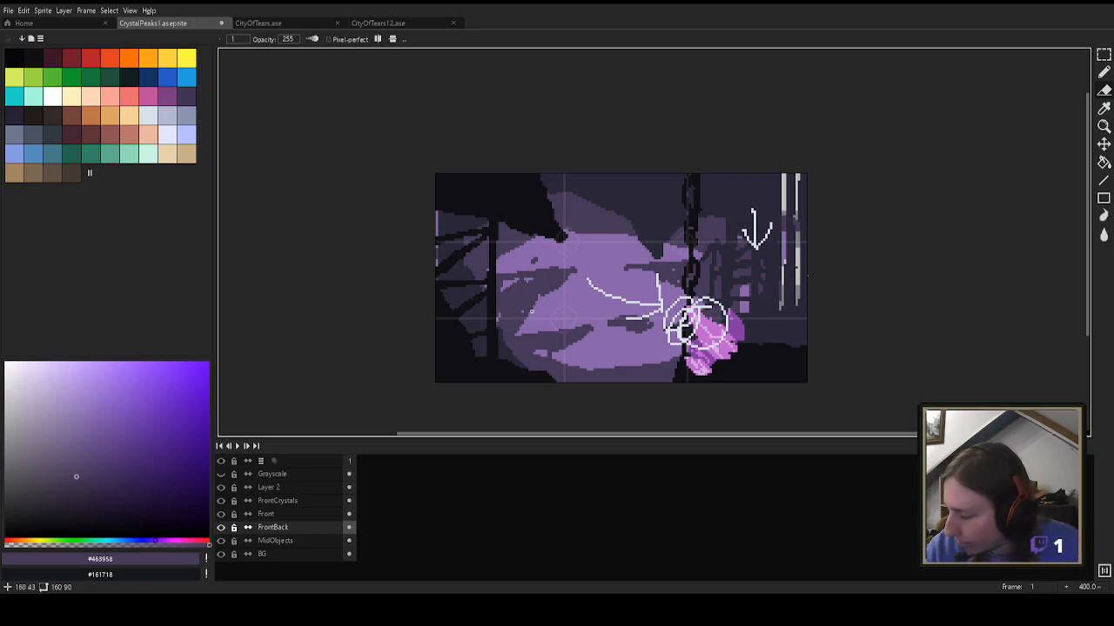
Step: Fill behind the erased vertical strips with muted purple #463958 on the MidObjects layer
left_click(288, 540)
key("alt")
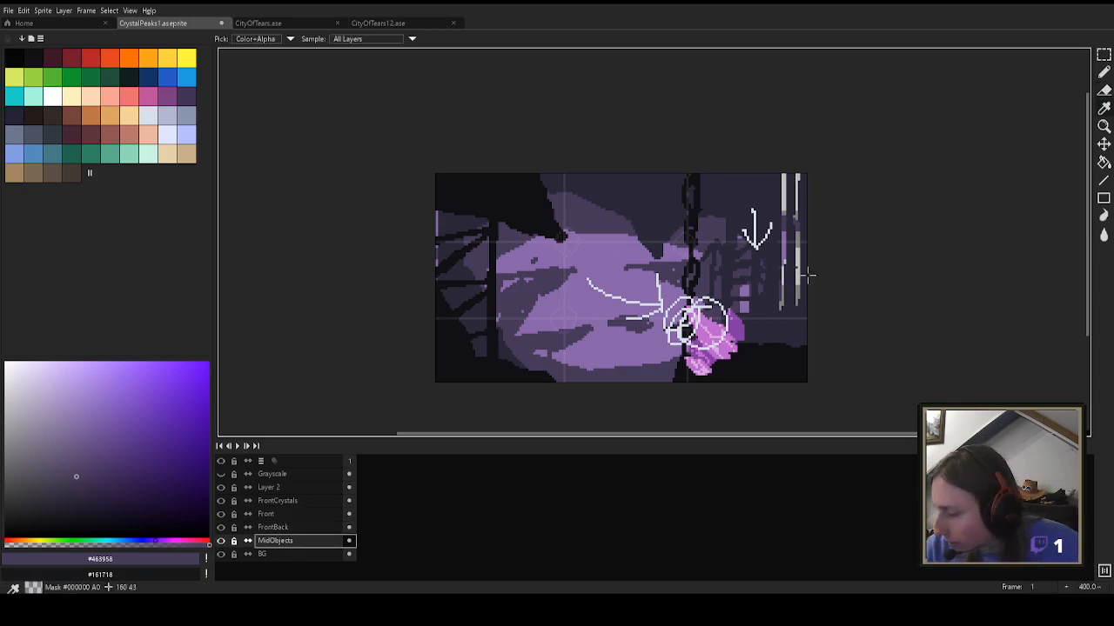
key("b")
left_click_drag(789, 312, 783, 216)
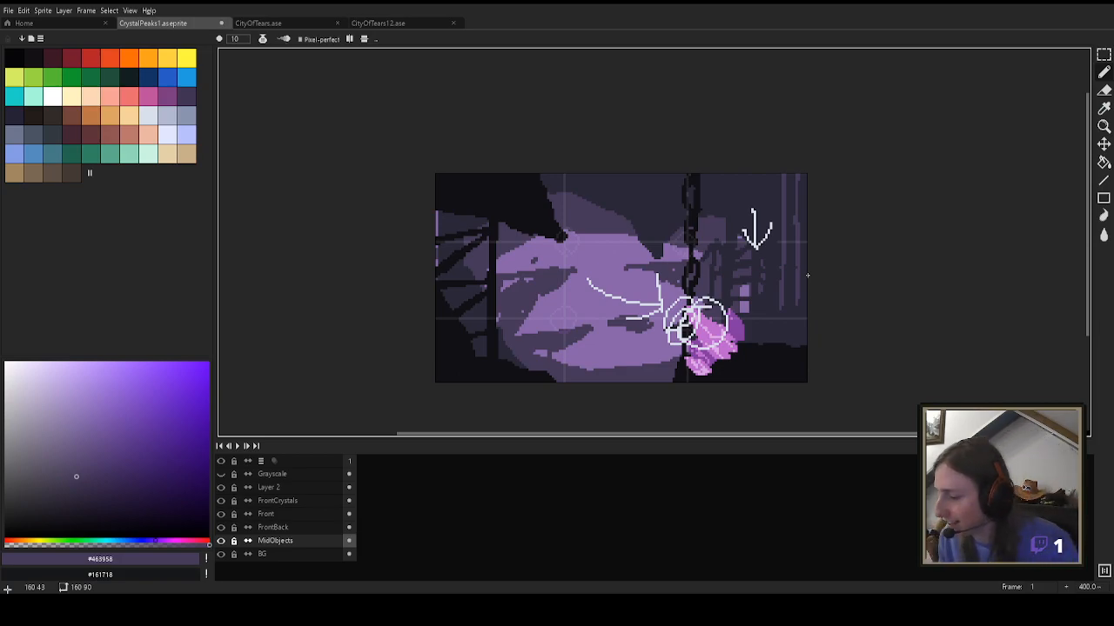
Step: Cover the bright sliver along the scene's left edge on the FrontBack layer with dark #2a2738
key("m")
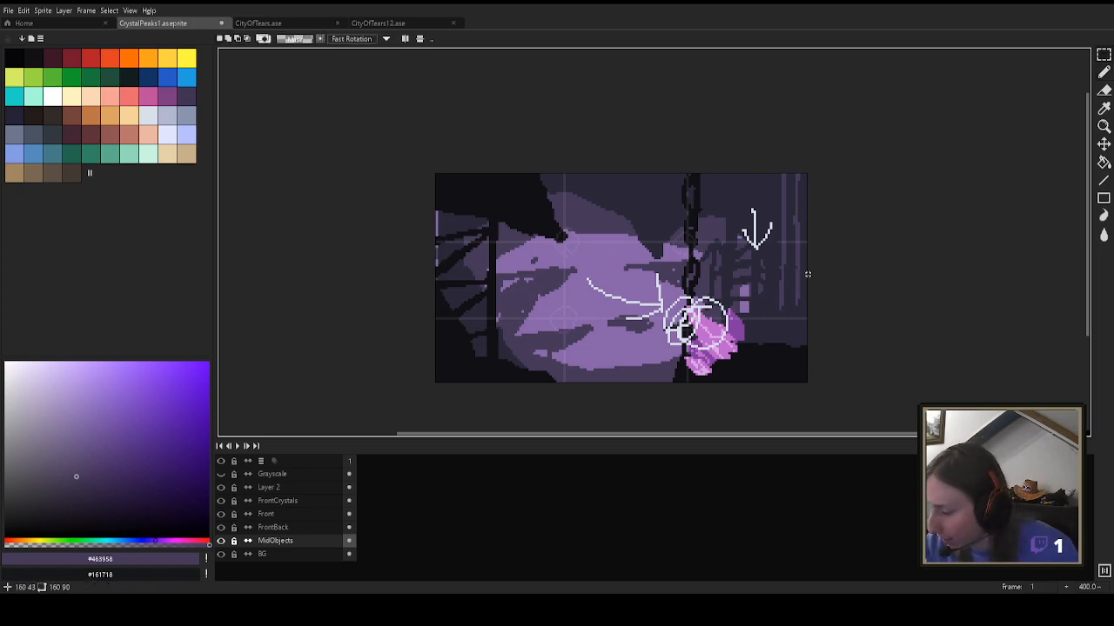
left_click(296, 527)
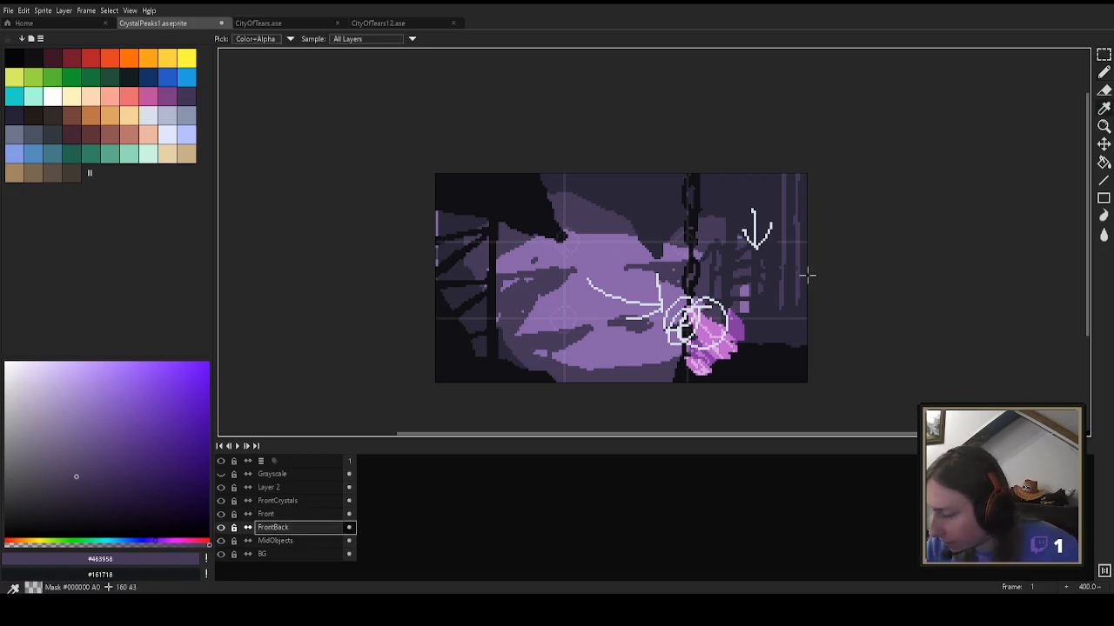
left_click(807, 274, "alt")
key("b")
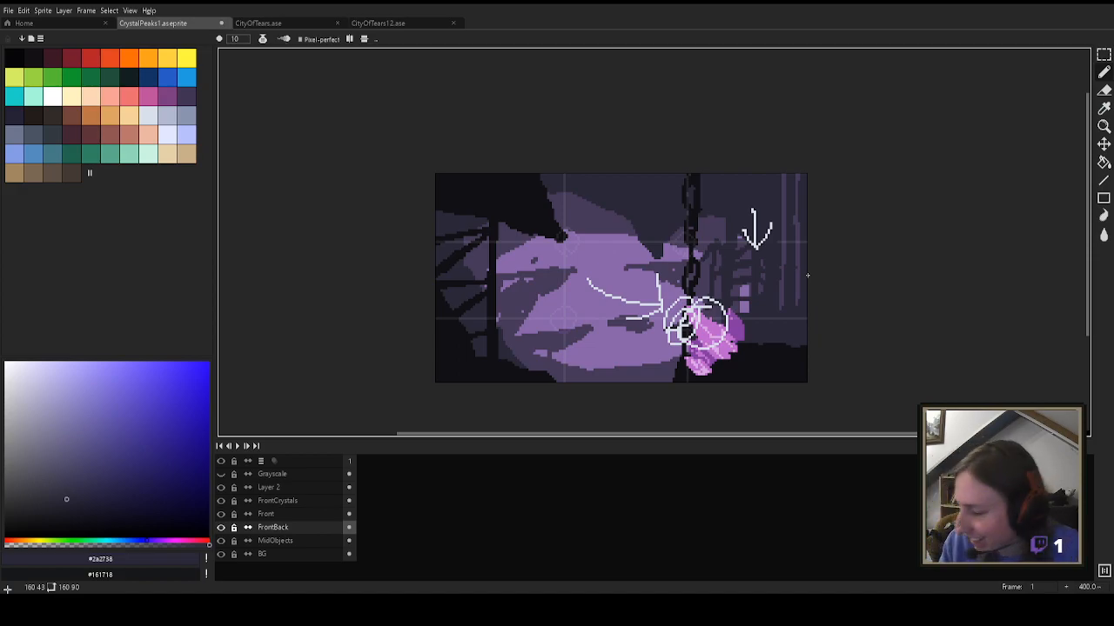
Step: Erase both pale arrows and the lower stretch of the chain from the Front layer with a size 13 eraser
key("alt+Up")
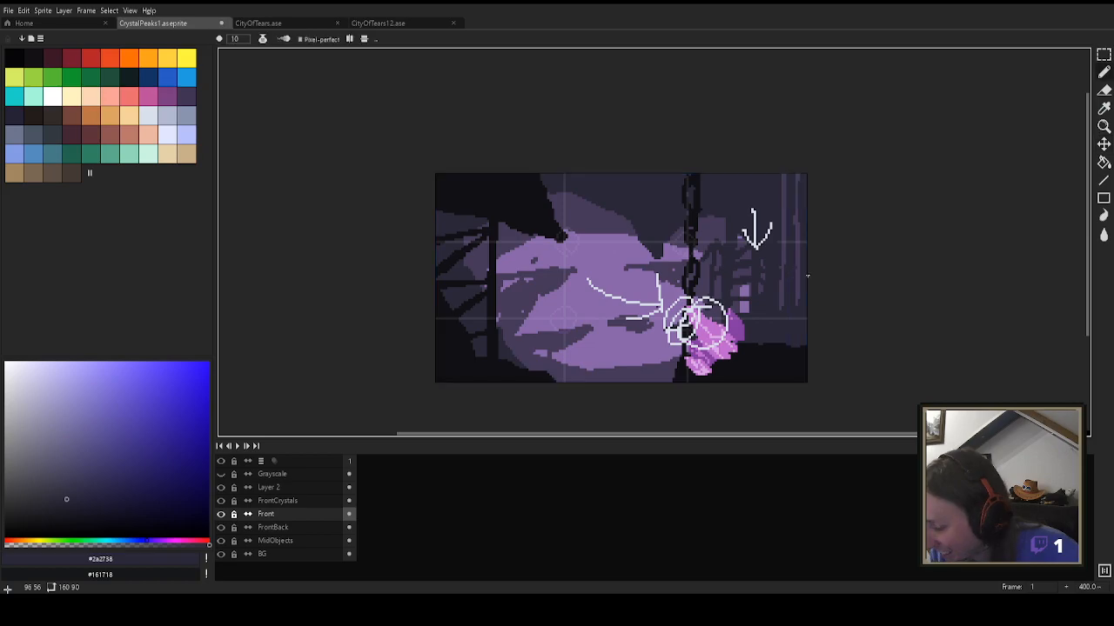
key("b")
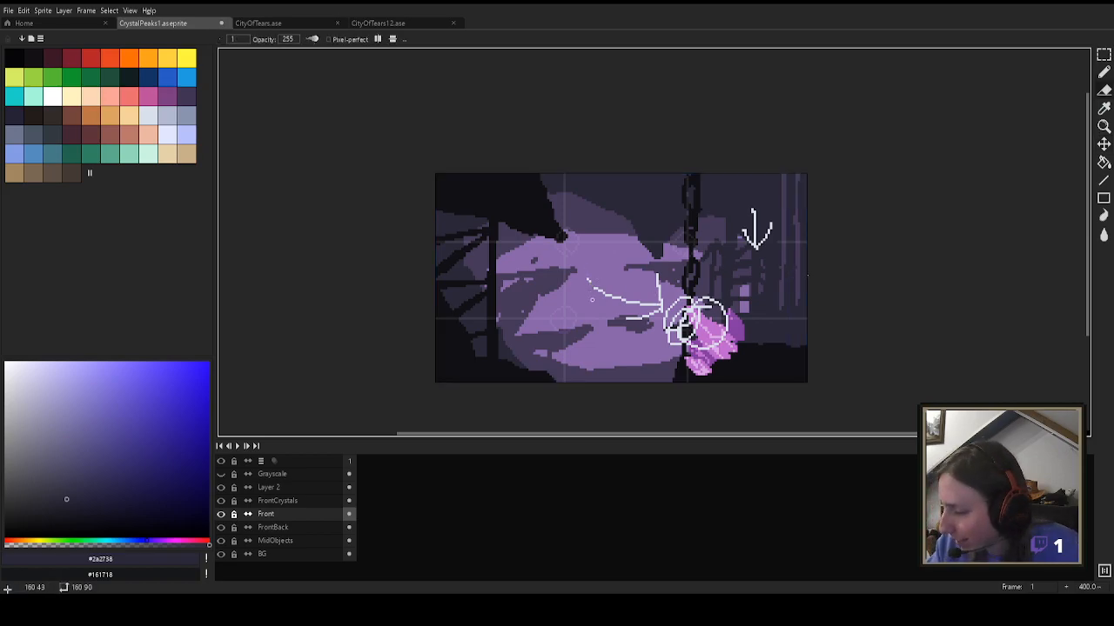
key("e")
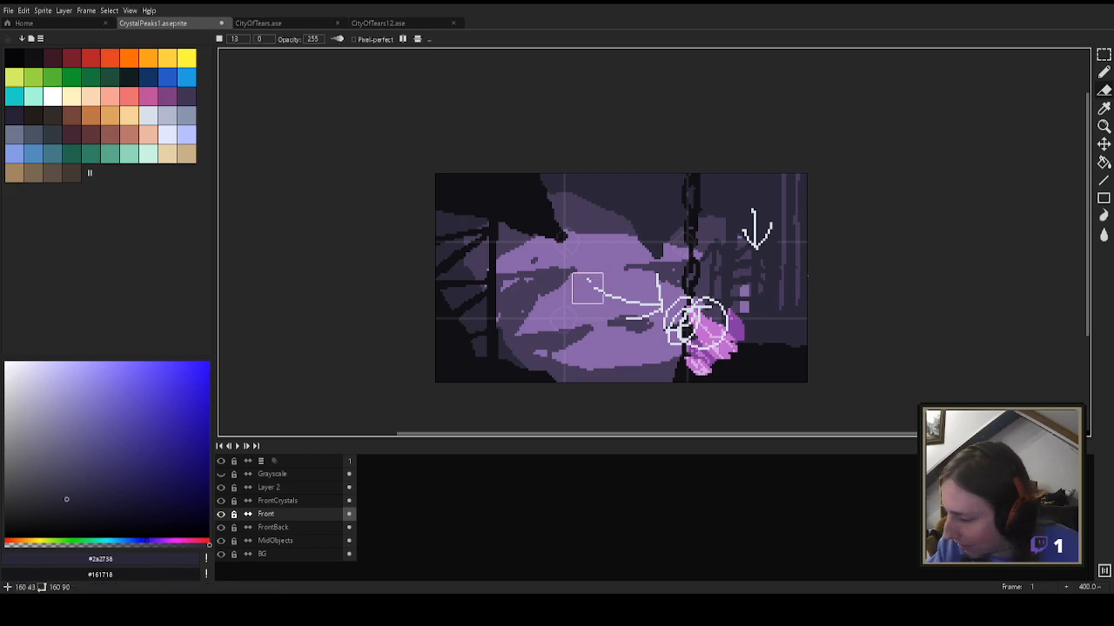
mouse_move(604, 294)
left_mouse_down()
mouse_move(611, 325)
mouse_move(644, 311)
left_mouse_up()
left_click_drag(753, 254, 756, 233)
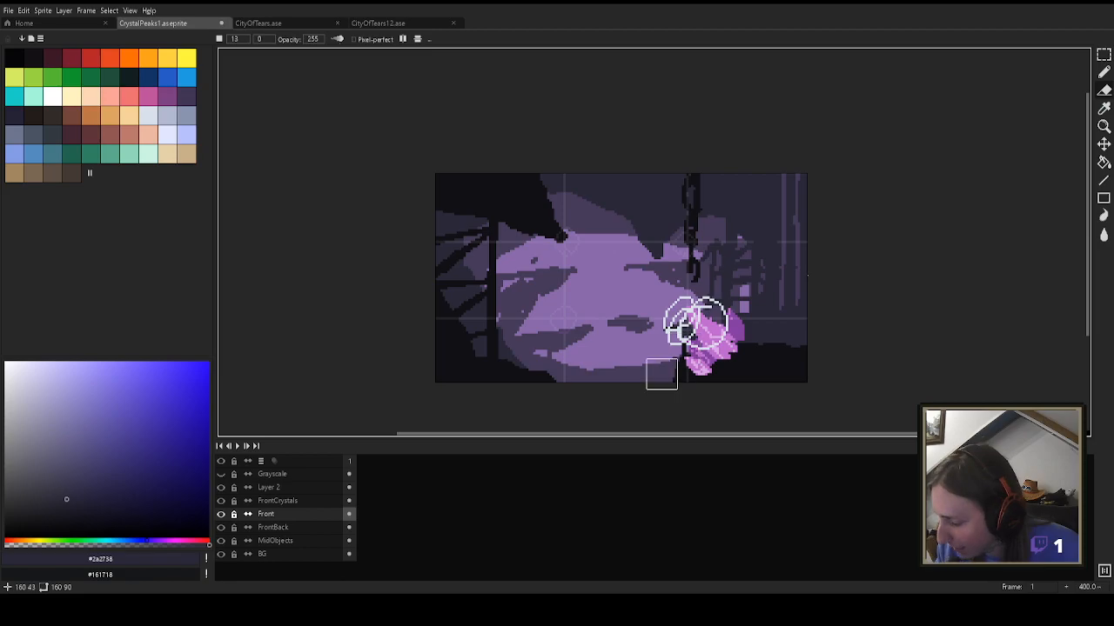
Step: Erase the pale looping sketch lines around the crystals' tips and lower edge on the FrontCrystals layer with a size 13 round eraser
left_click(278, 500)
mouse_move(641, 340)
left_mouse_down()
mouse_move(692, 329)
mouse_move(721, 306)
left_mouse_up()
key("ctrl+z")
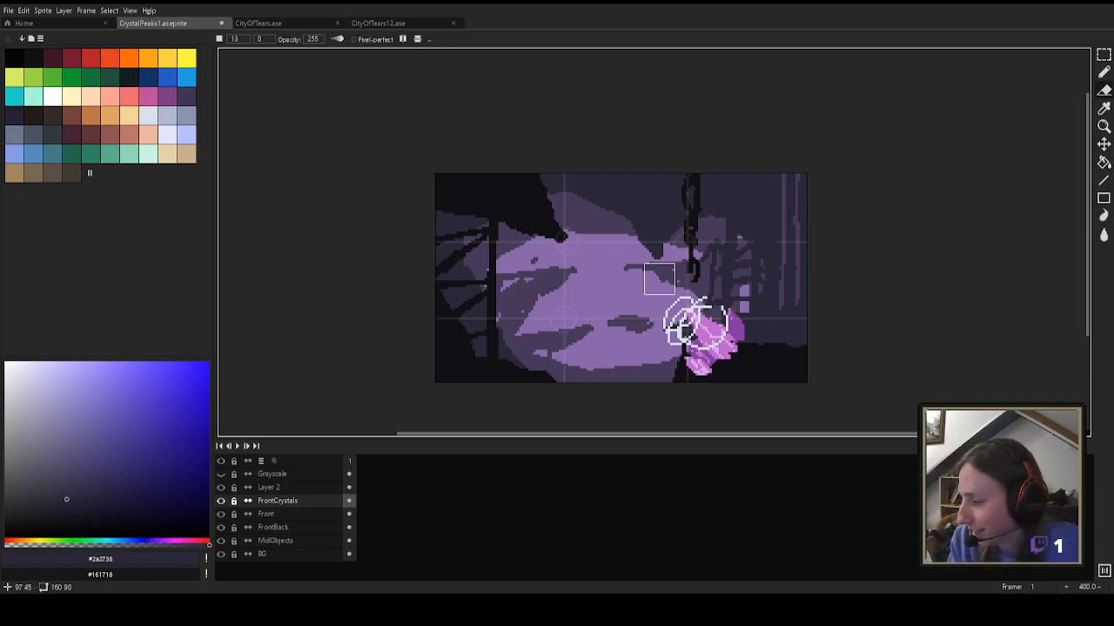
scroll(667, 281, "up", 2)
scroll(667, 281, "up", 3)
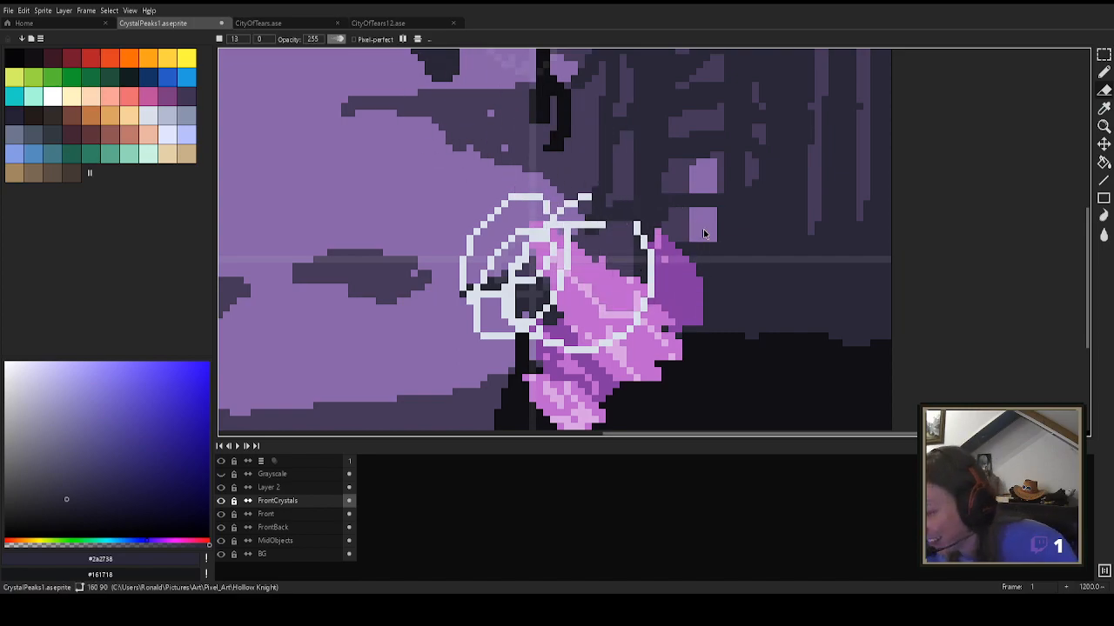
left_click(219, 58)
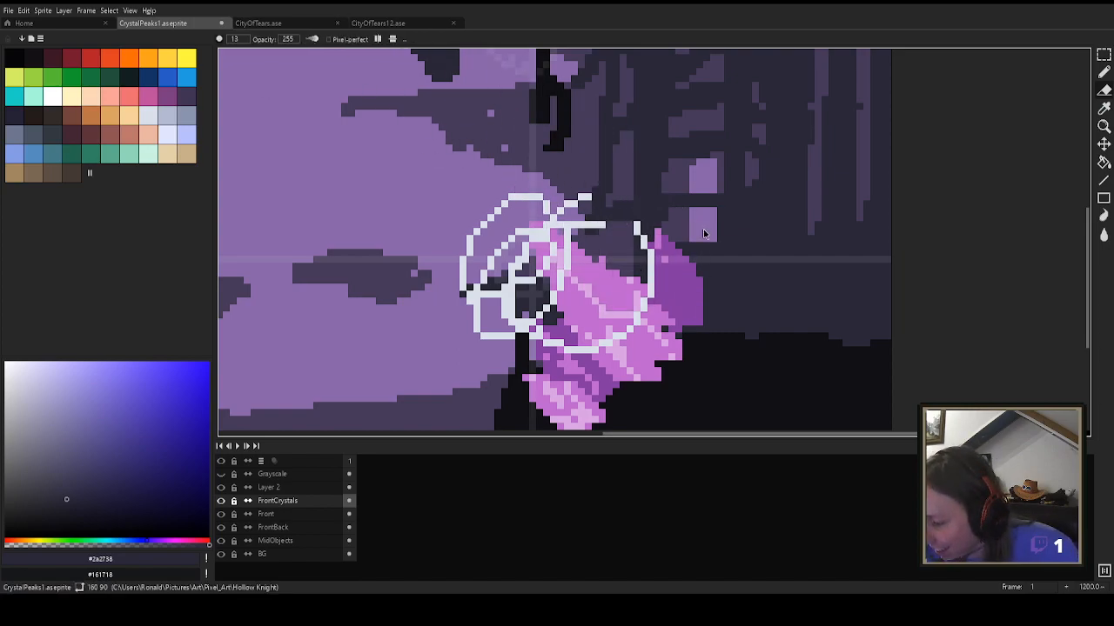
mouse_move(595, 210)
left_mouse_down()
mouse_move(553, 202)
mouse_move(585, 231)
mouse_move(531, 190)
mouse_move(504, 196)
mouse_move(470, 231)
mouse_move(477, 315)
mouse_move(503, 320)
mouse_move(503, 236)
mouse_move(497, 245)
mouse_move(515, 238)
mouse_move(525, 274)
mouse_move(510, 238)
mouse_move(517, 314)
mouse_move(512, 287)
left_mouse_up()
Step: Paint over the remaining sketch marks on the small lower crystal in purple #8238a0 with a size 2 pencil
type("5")
key("i")
left_click(702, 228)
key("b")
key("minus")
key("minus")
key("minus")
key("minus")
key("minus")
key("minus")
key("minus")
key("minus")
mouse_move(574, 355)
left_mouse_down()
mouse_move(529, 311)
mouse_move(546, 315)
left_mouse_up()
Step: Rebuild the middle crystal's pointed tip in pink #bc62cd and extend the rear crystal's tip in its own purple
key("alt")
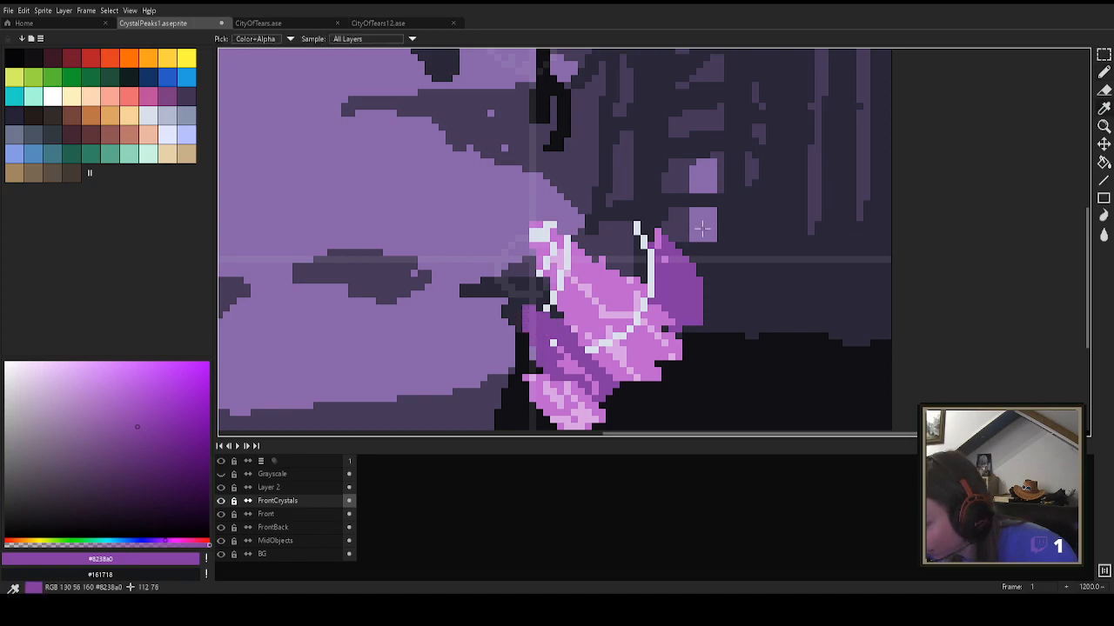
left_click(560, 349, "alt")
left_click(553, 342)
key("alt")
mouse_move(560, 301)
left_mouse_down()
mouse_move(554, 308)
mouse_move(539, 259)
mouse_move(560, 277)
mouse_move(548, 233)
left_mouse_up()
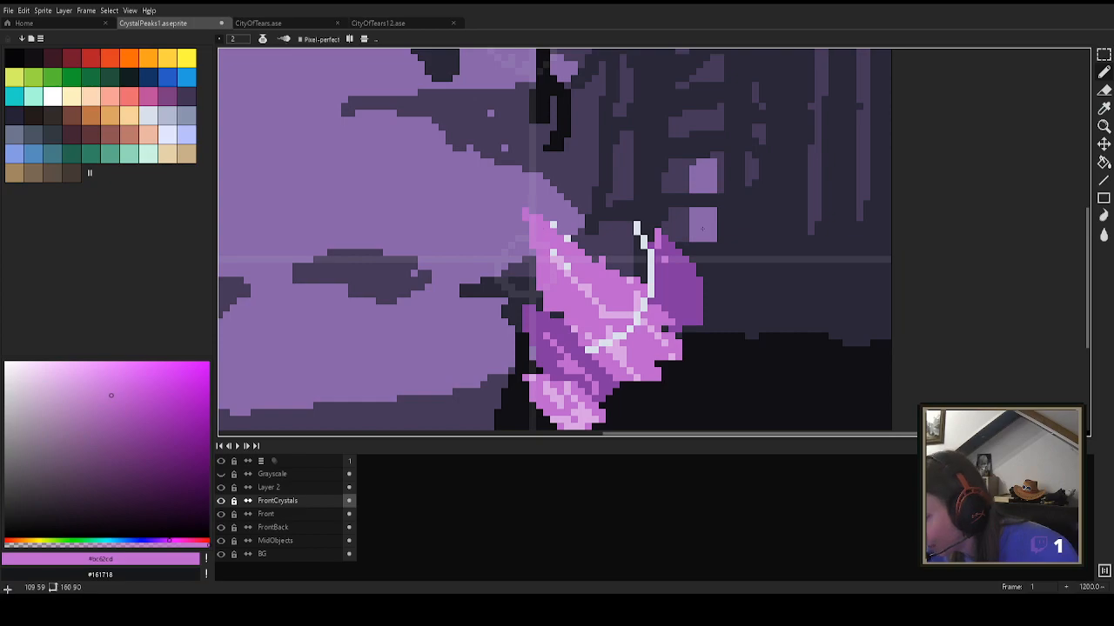
left_click(665, 294, "alt")
left_click_drag(658, 294, 636, 210)
Step: Shade the base of the rear purple crystal with a darker purple at HSV 282°, 58, 40
key("alt")
left_click(97, 473)
mouse_move(685, 294)
left_mouse_down()
mouse_move(693, 329)
mouse_move(692, 301)
mouse_move(676, 333)
left_mouse_up()
key("ctrl+z")
key("alt")
left_click(692, 315, "alt")
left_click(124, 465)
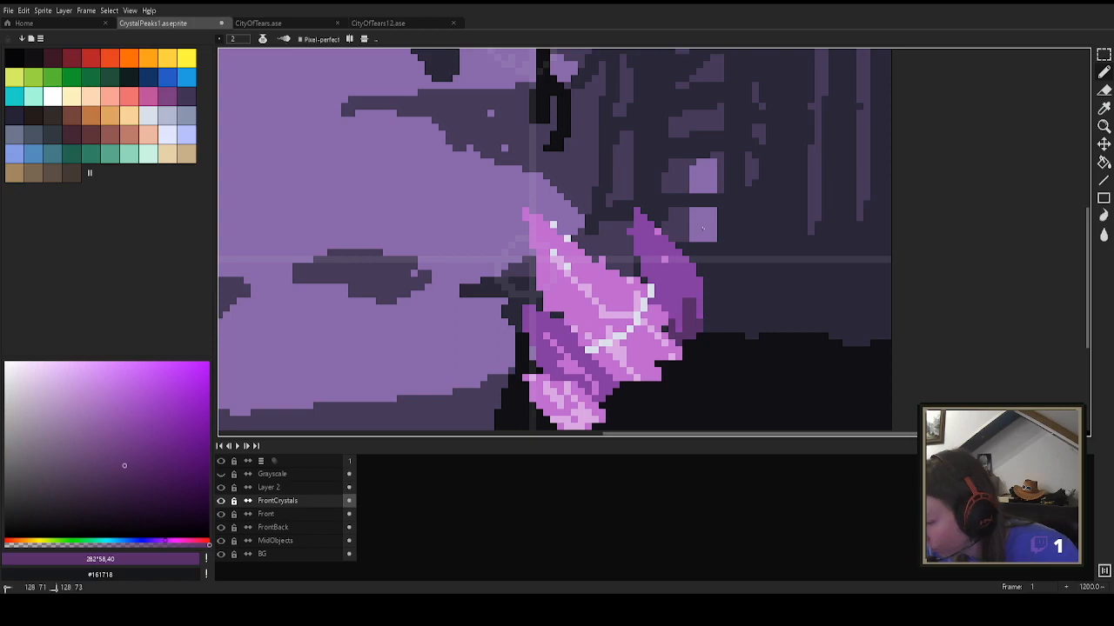
Step: Edge the crystals' bases with dark purple and streak the same shade onto the black ground beside them
left_click(589, 420)
left_click_drag(605, 423, 612, 402)
scroll(702, 228, "down", 3)
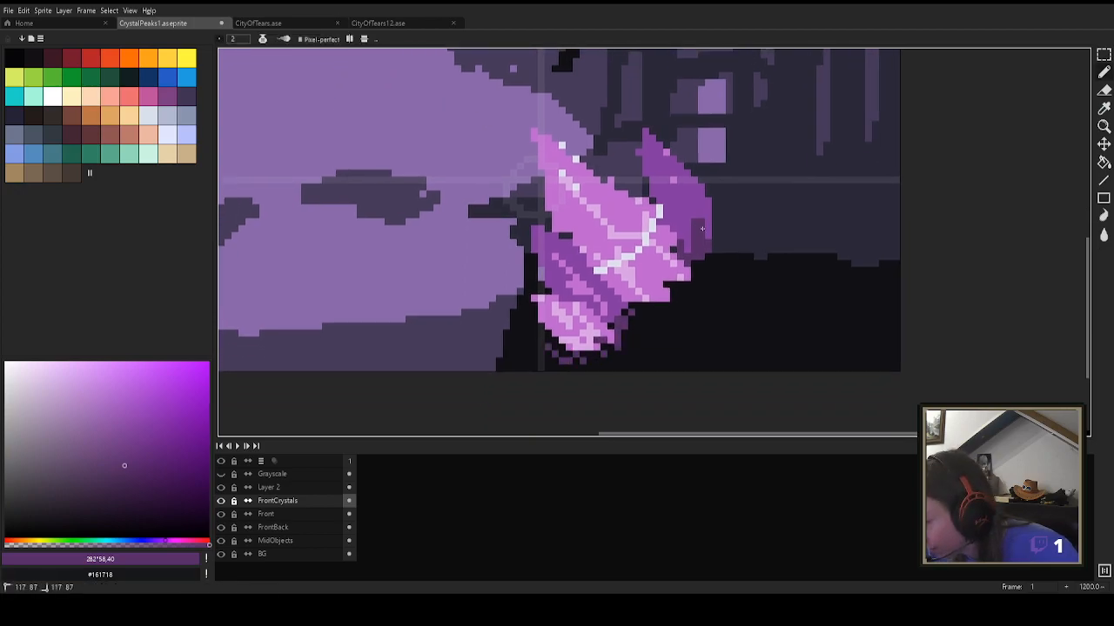
mouse_move(631, 325)
left_mouse_down()
mouse_move(722, 256)
mouse_move(694, 277)
left_mouse_up()
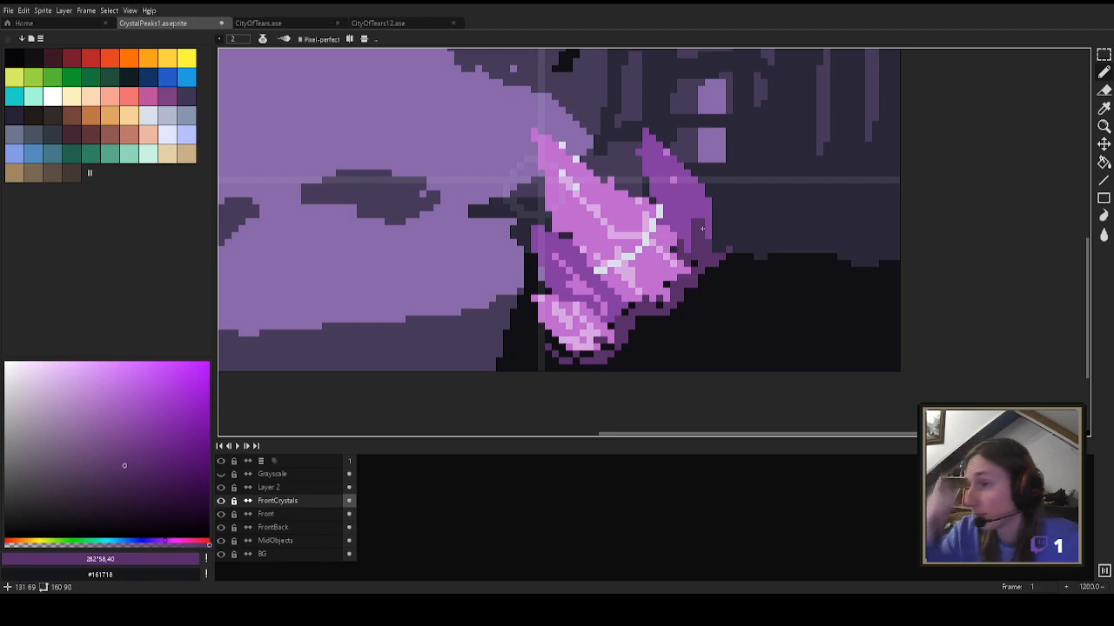
scroll(687, 252, "down", 8)
scroll(657, 272, "up", 4)
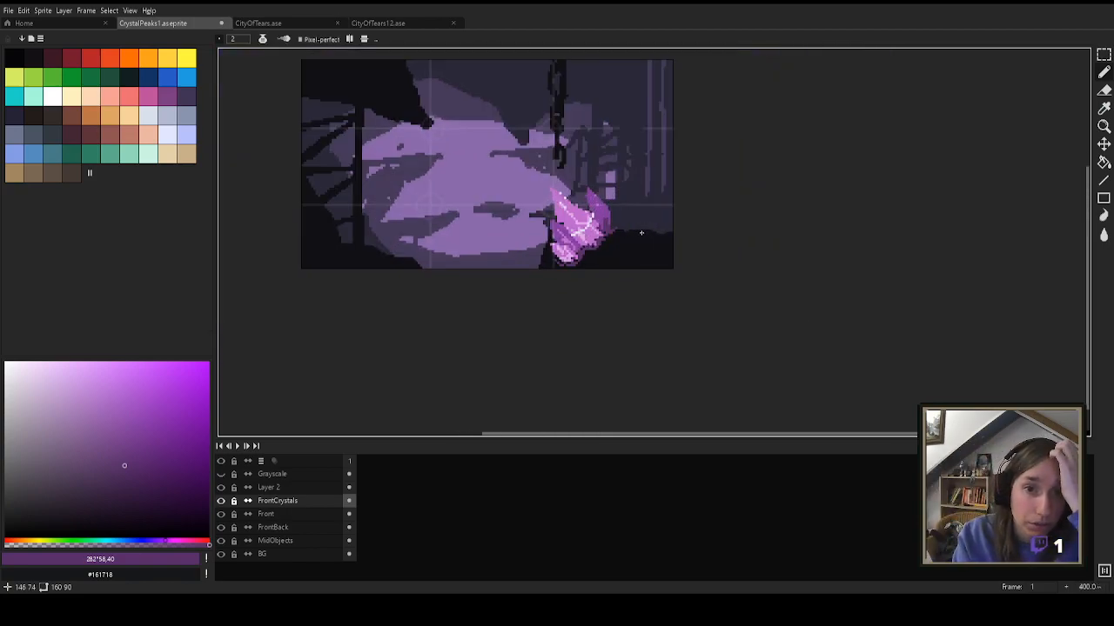
scroll(608, 233, "up", 2)
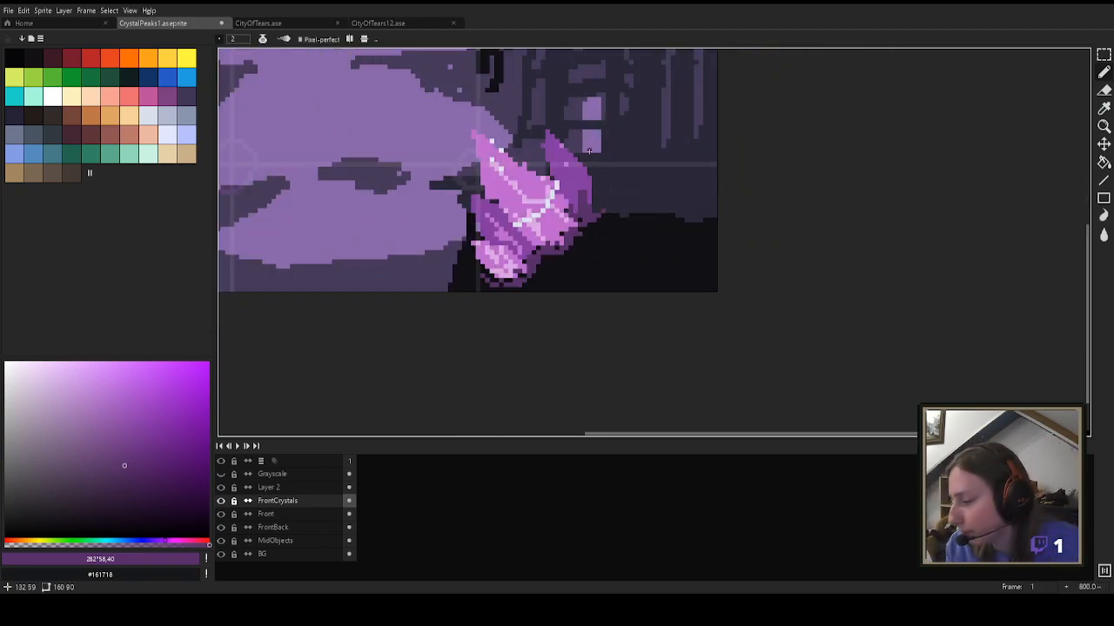
mouse_move(594, 229)
left_mouse_down()
mouse_move(641, 215)
mouse_move(542, 275)
mouse_move(670, 235)
mouse_move(635, 216)
left_mouse_up()
Step: Spread a fainter glow over the black ground beneath the crystals in a near-black purple at HSV 282°, 40, 21
left_click(87, 500)
left_click_drag(594, 266, 473, 287)
scroll(743, 205, "down", 7)
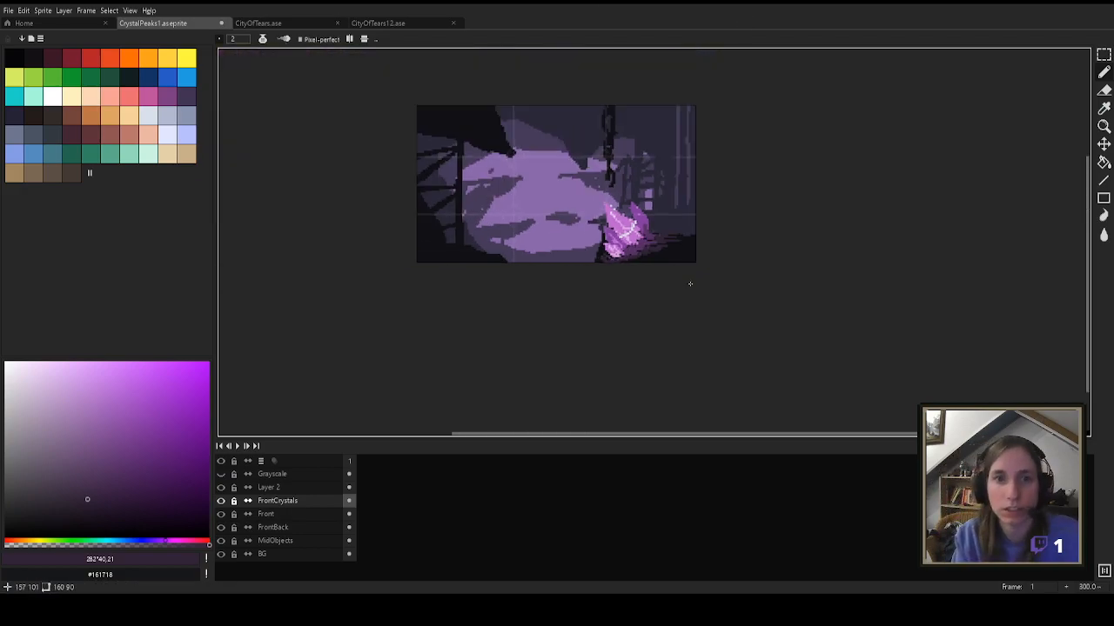
scroll(674, 200, "up", 5)
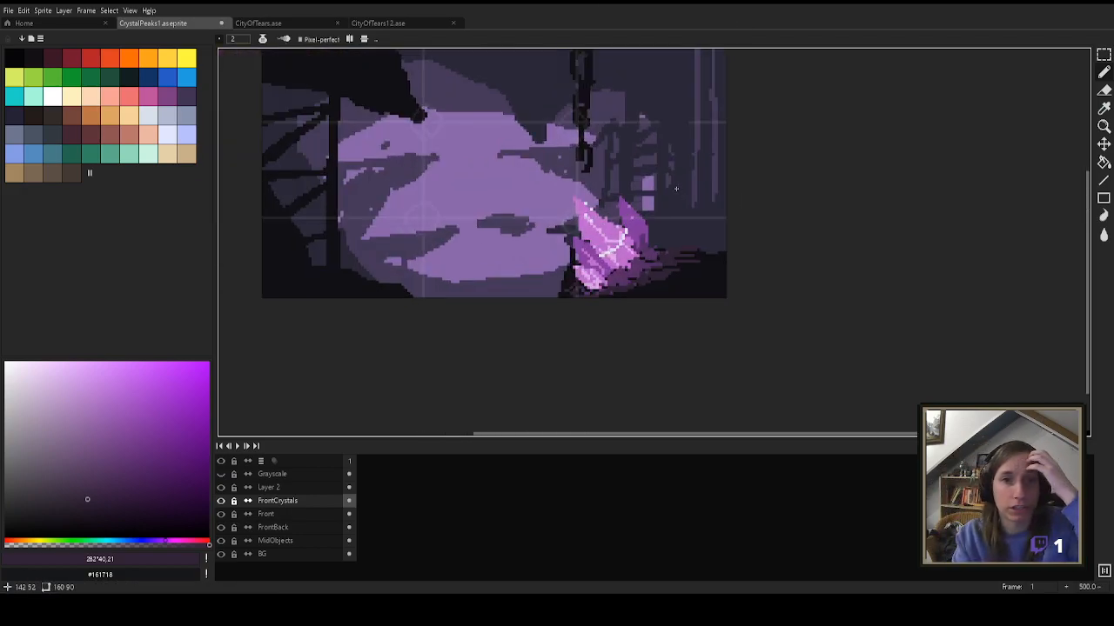
Step: Redraw the hanging chain's lower stretch down to the ground in #101014 on the Front layer, hiding the FrontCrystals layer
left_click(278, 514)
key("alt")
left_click(676, 188, "alt")
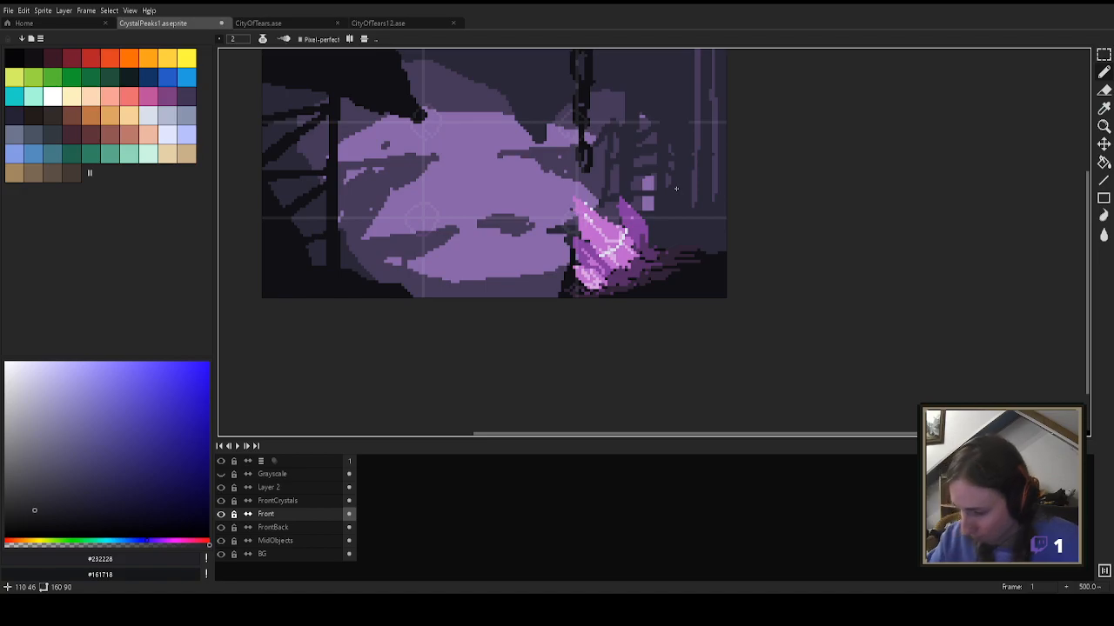
left_click(676, 188, "alt")
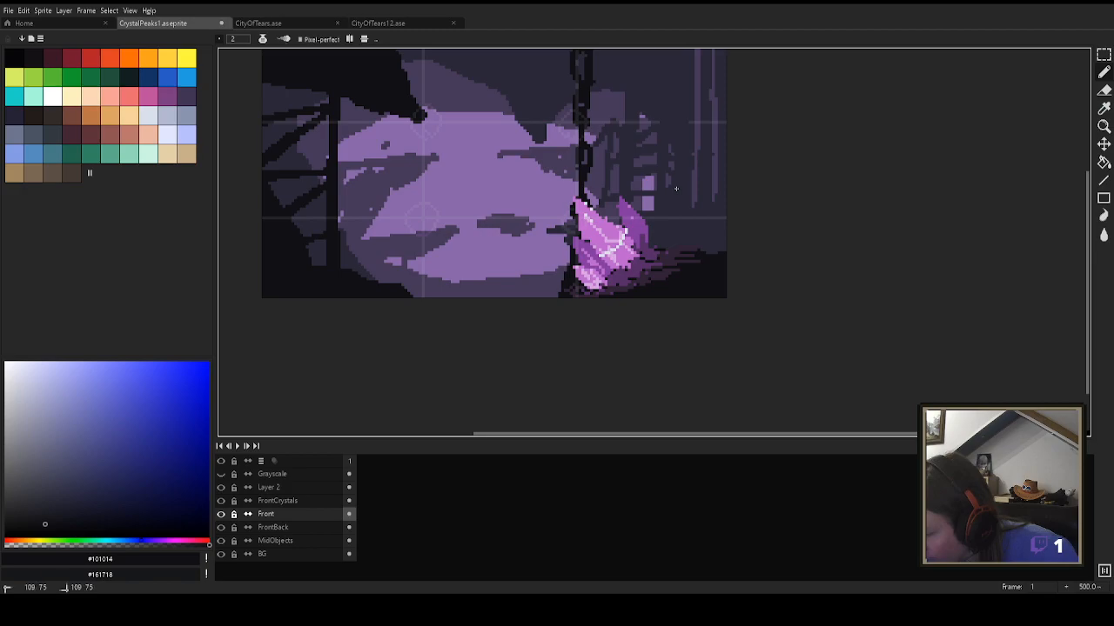
left_click(221, 501)
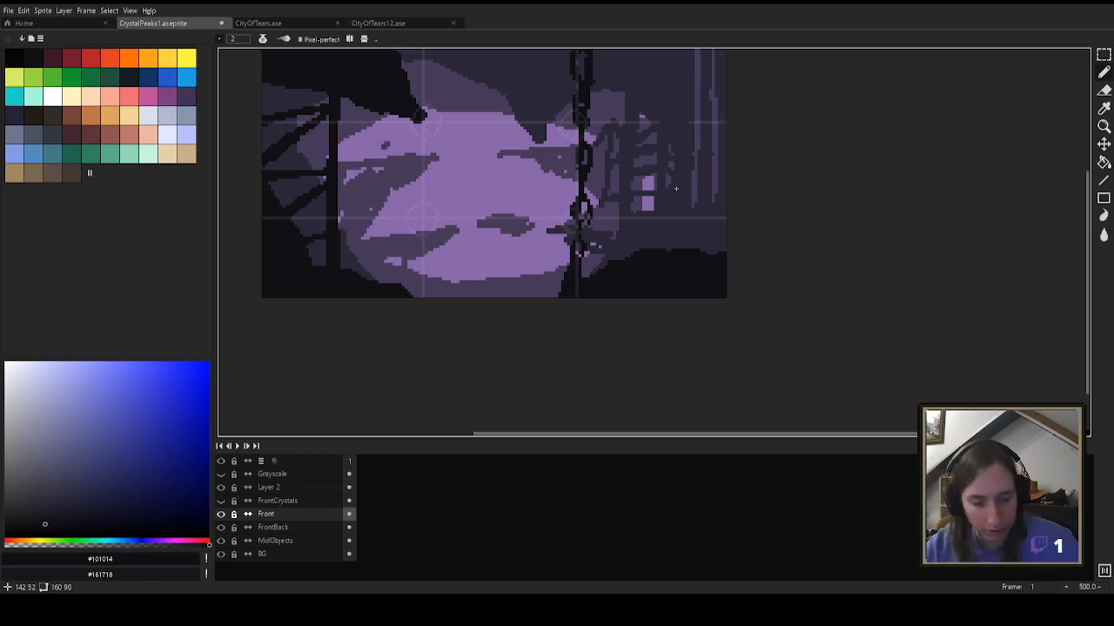
Step: Move the whole hanging chain rightward and slightly up so it clears the crystals, and show the FrontCrystals layer again
key("m")
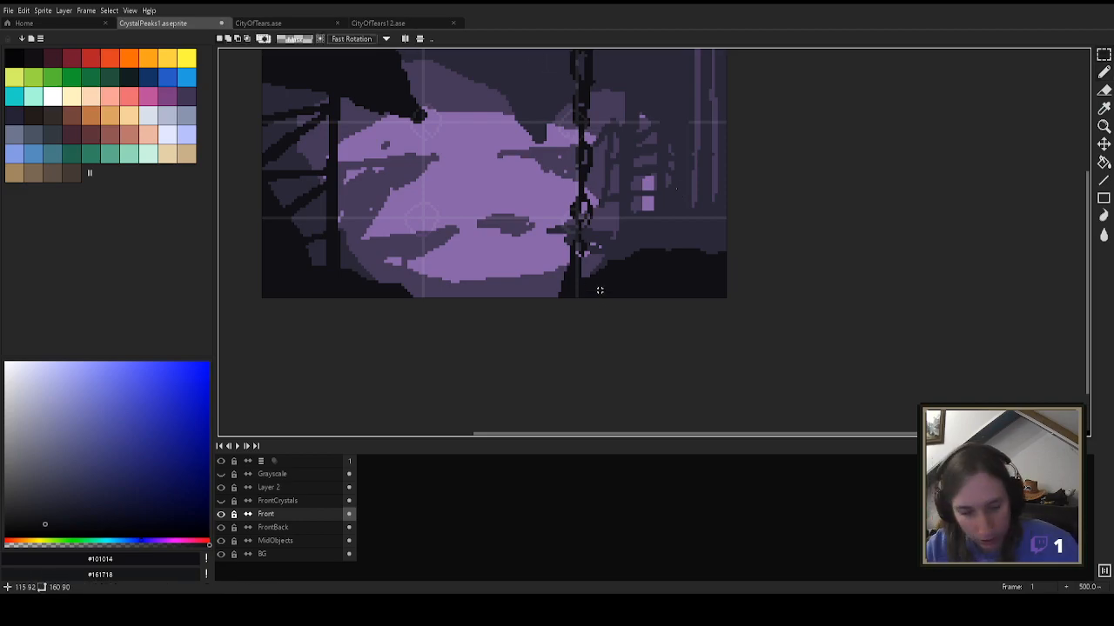
left_click_drag(530, 316, 549, 113)
left_click_drag(625, 5, 624, 5)
key("ctrl+z")
mouse_move(558, 75)
left_mouse_down()
mouse_move(613, 327)
mouse_move(610, 304)
left_mouse_up()
key("Right")
key("Right")
key("Right")
key("Right")
key("Right")
key("Right")
key("Right")
key("Right")
key("Right")
key("Right")
key("Right")
key("Right")
key("Right")
key("Right")
key("Right")
key("Right")
key("Right")
key("Right")
key("Right")
key("Right")
key("Up")
key("Up")
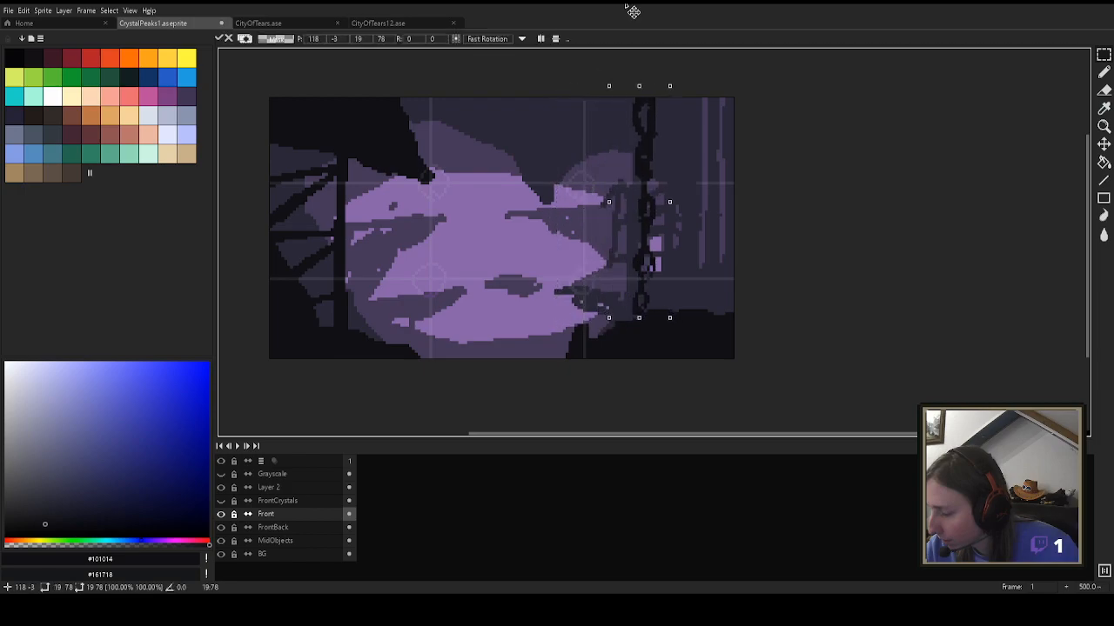
key("ctrl+d")
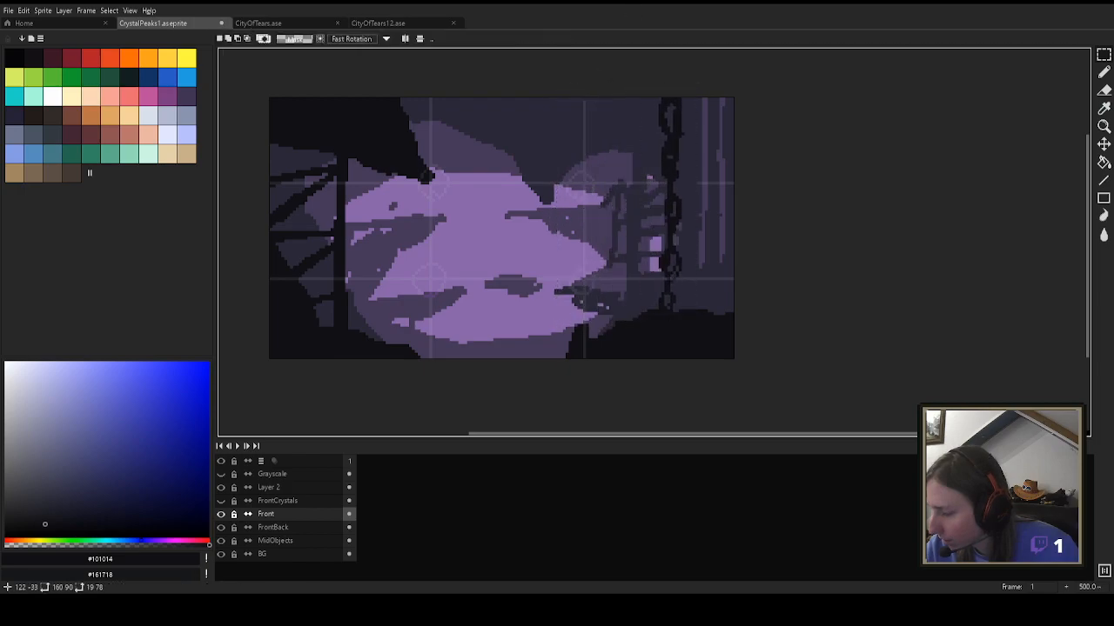
left_click(221, 500)
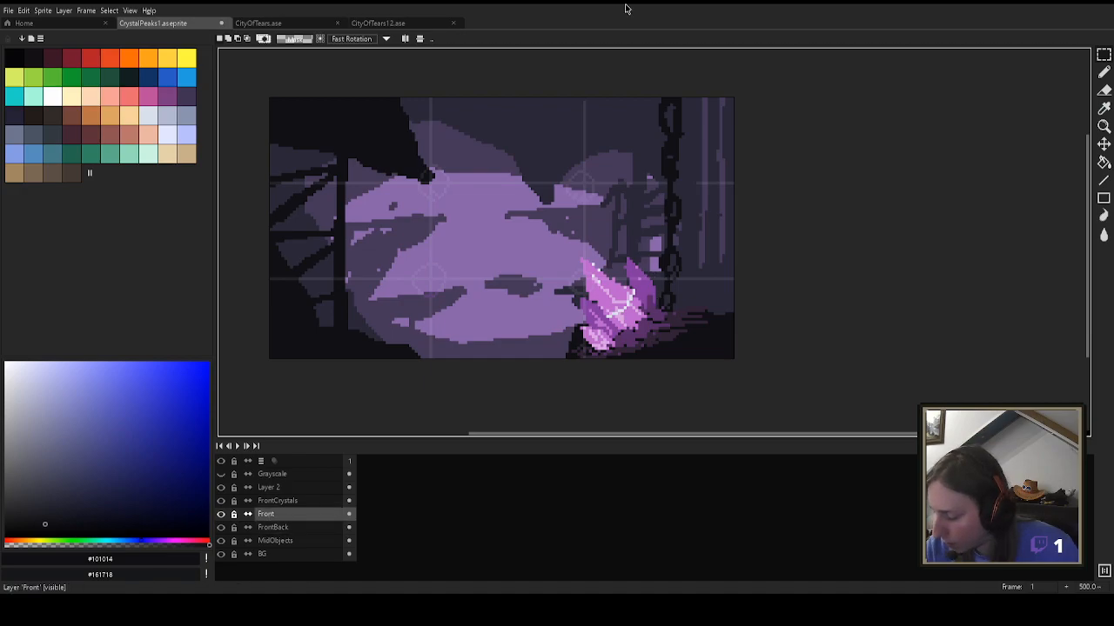
Step: Add reflected light in dark purple #562b68 and pink #bc62cd to the chain's lower links on the side facing the crystals
left_click(654, 313, "alt")
key("b")
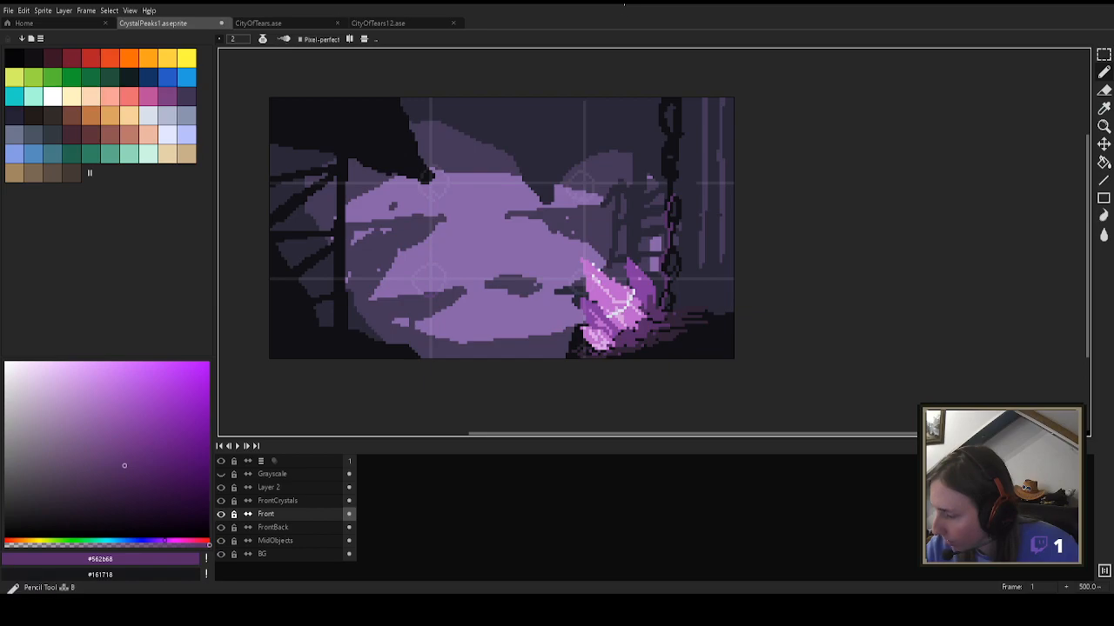
key("i")
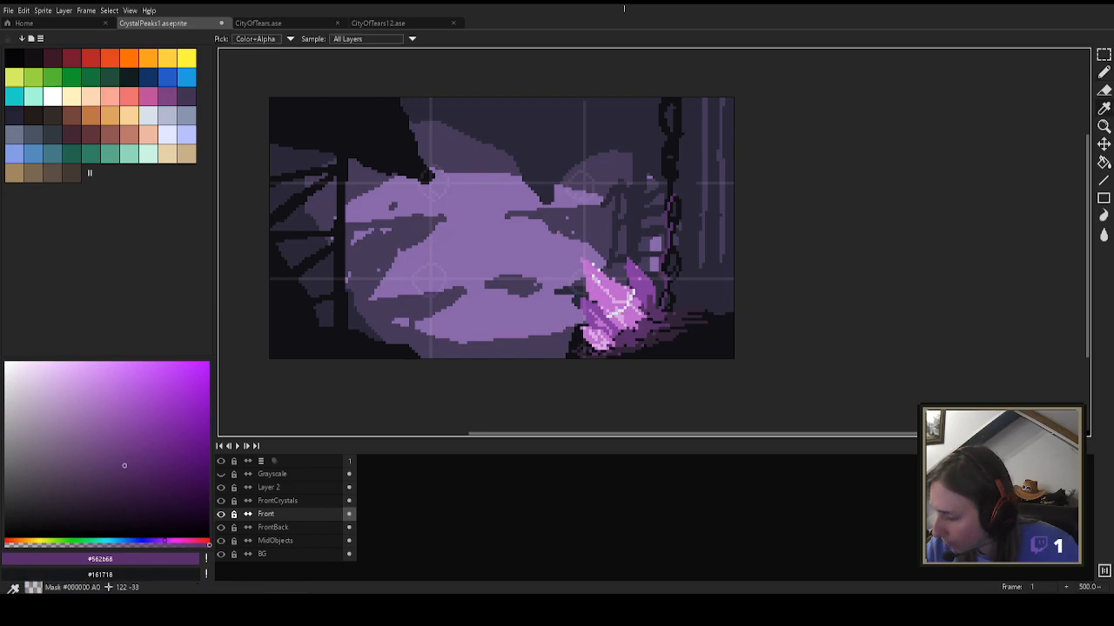
left_click(614, 293, "alt")
left_click_drag(661, 258, 670, 229)
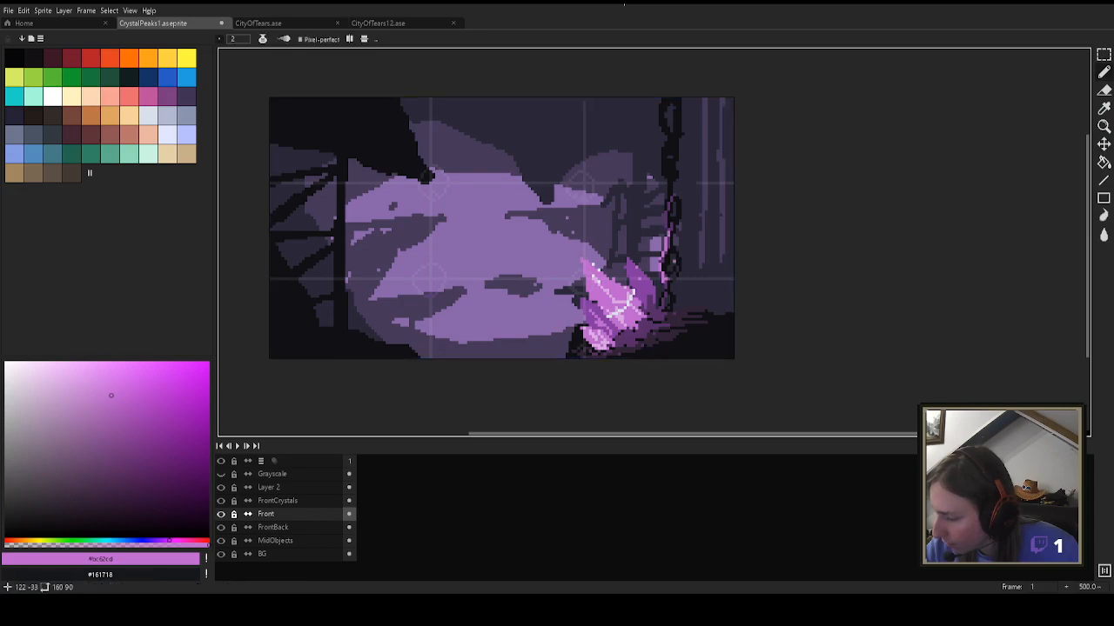
left_click_drag(659, 308, 663, 292)
key("ctrl+z")
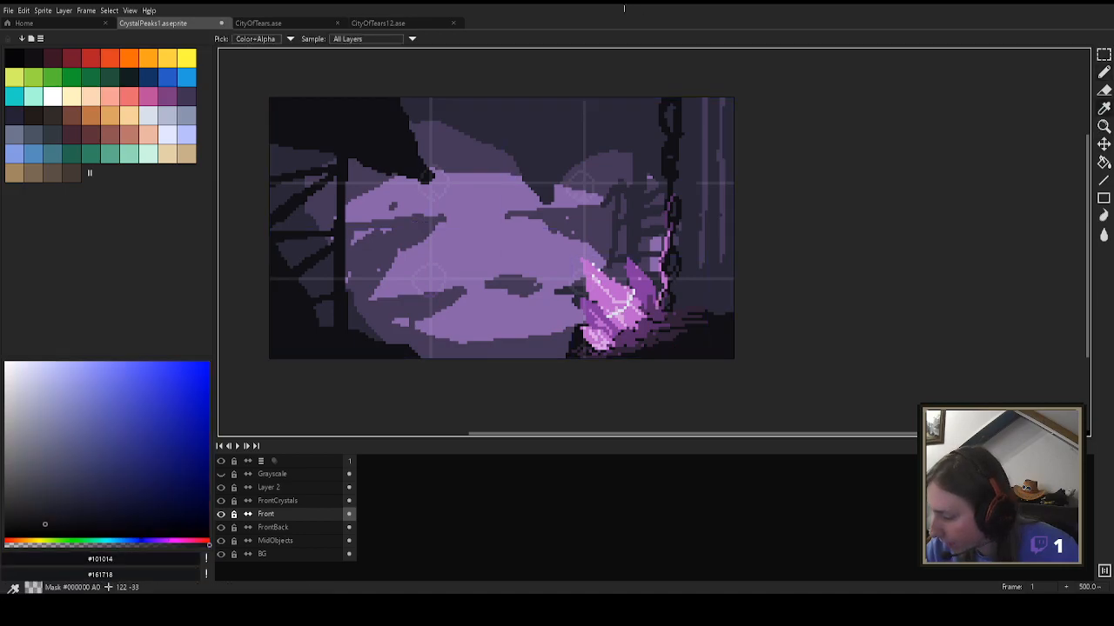
left_click_drag(670, 197, 670, 179)
key("ctrl+z")
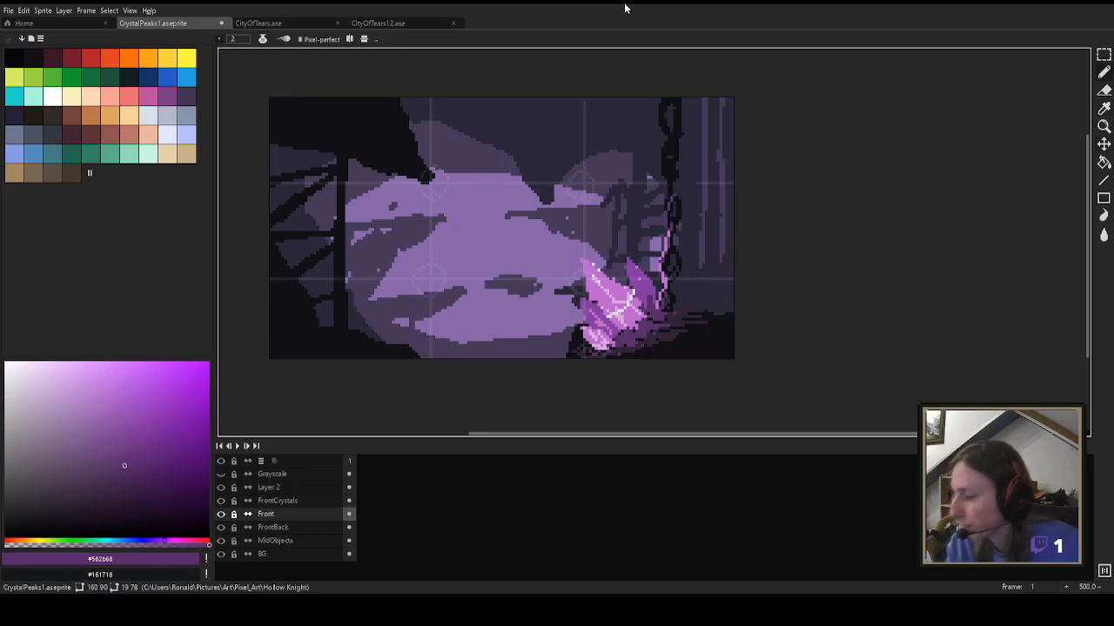
Step: Compare the Crystal Peak scene's composition and level of detail with the CityOfTears.ase blockout and the finished CityOfTears12.ase animation
scroll(683, 231, "down", 3)
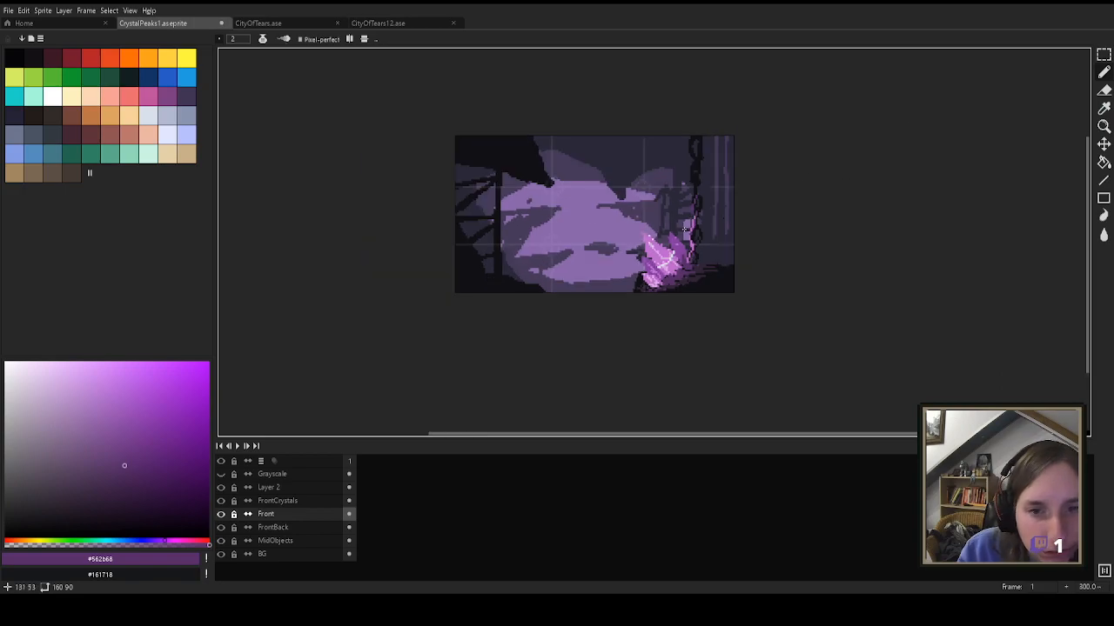
scroll(683, 231, "up", 1)
scroll(683, 230, "up", 2)
scroll(722, 223, "left", 2)
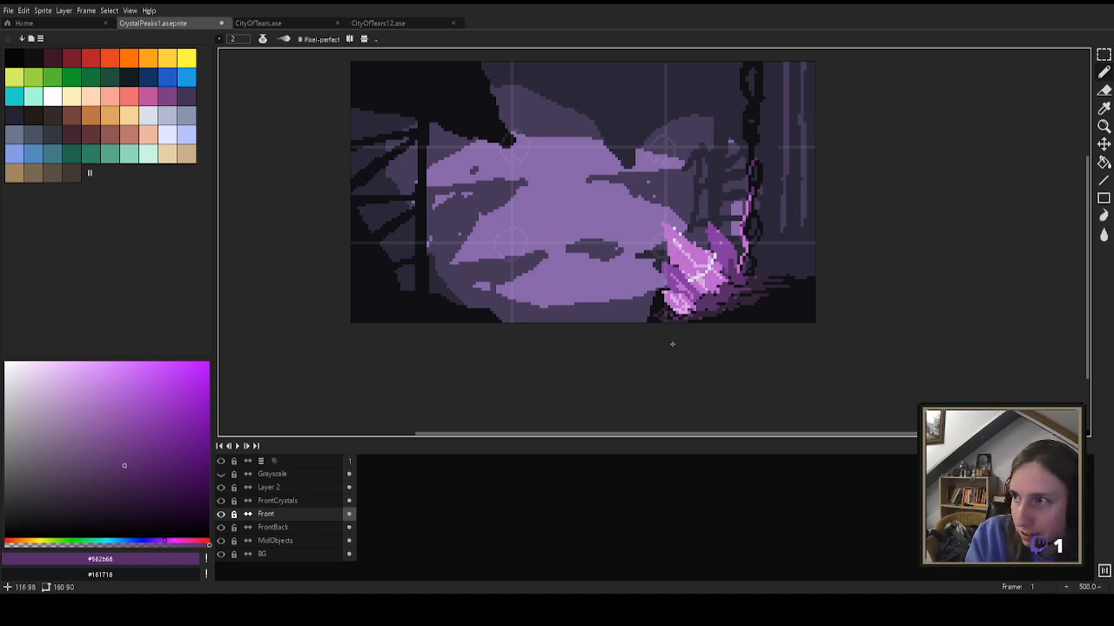
left_click(266, 23)
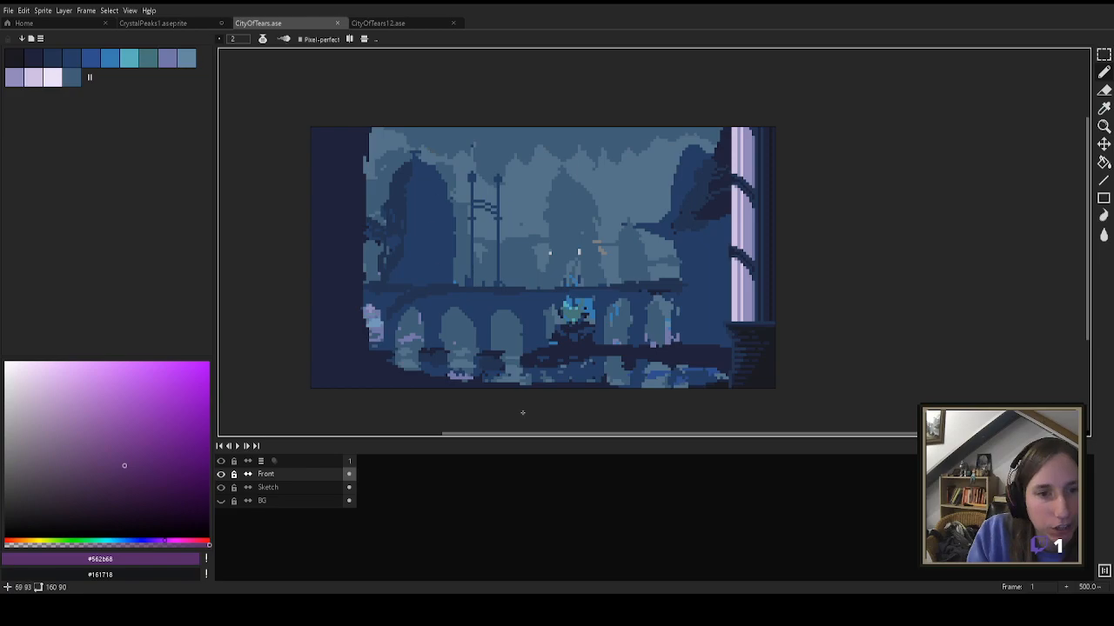
left_click(185, 24)
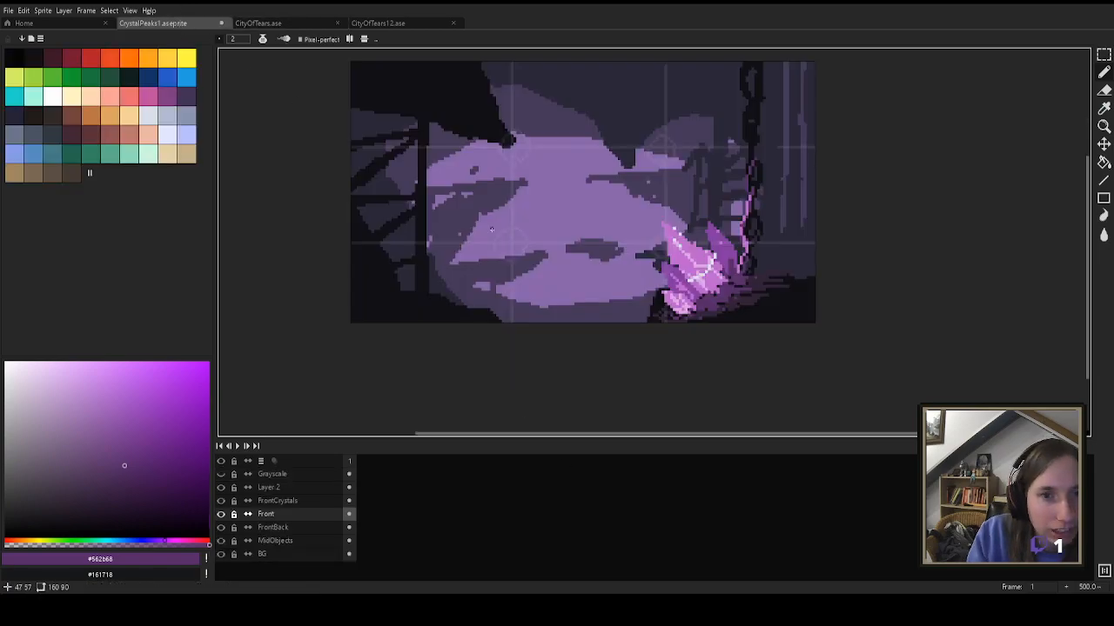
left_click(263, 23)
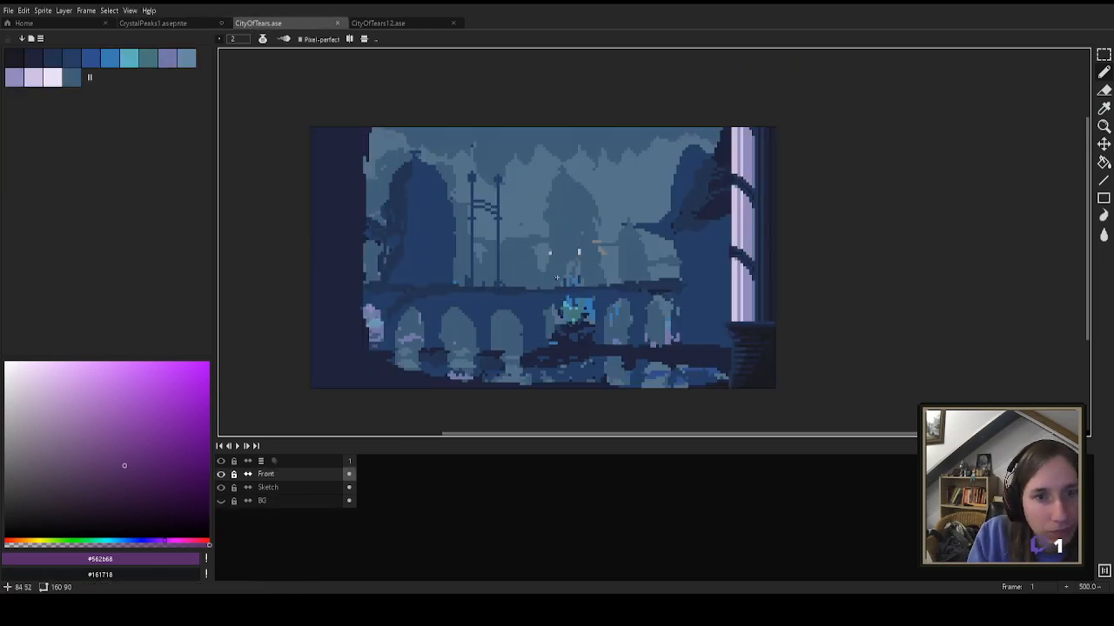
key("ctrl+shift+Tab")
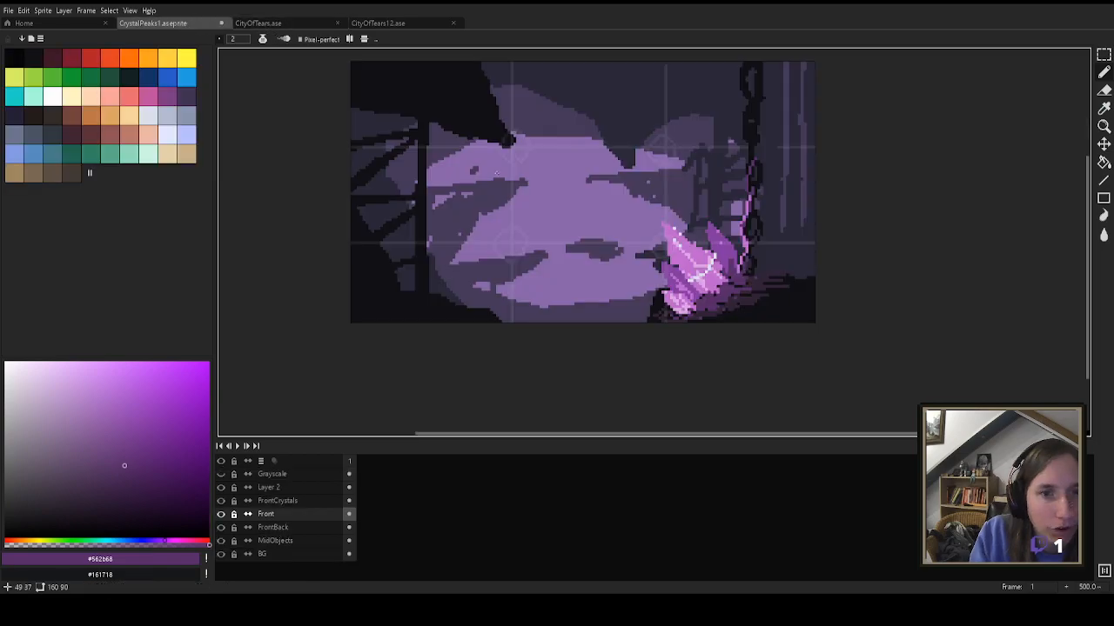
left_click(296, 23)
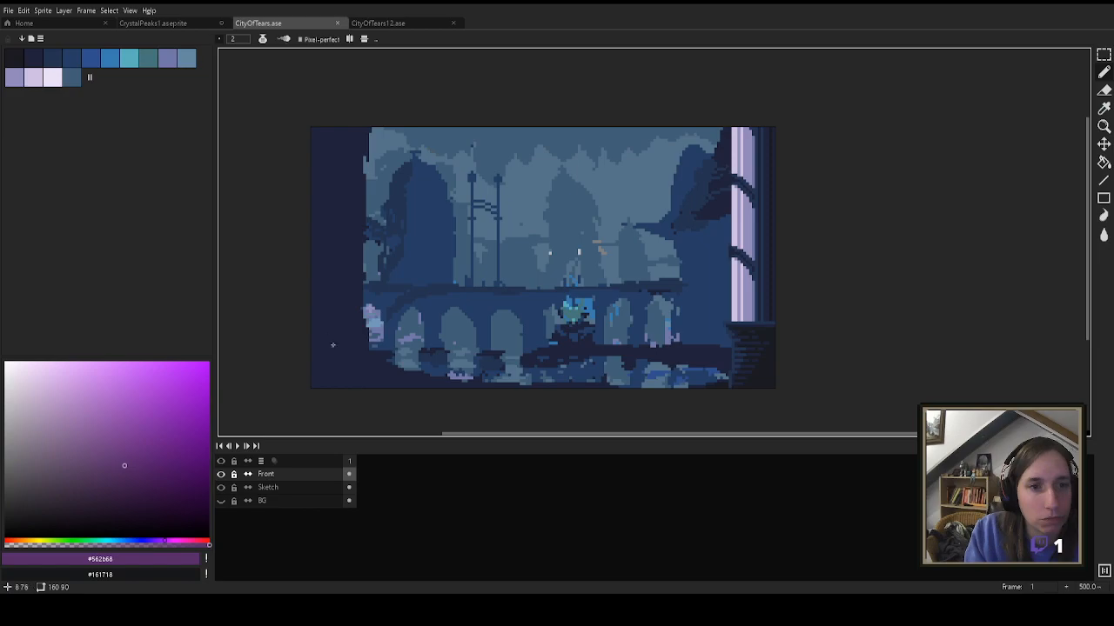
left_click(162, 24)
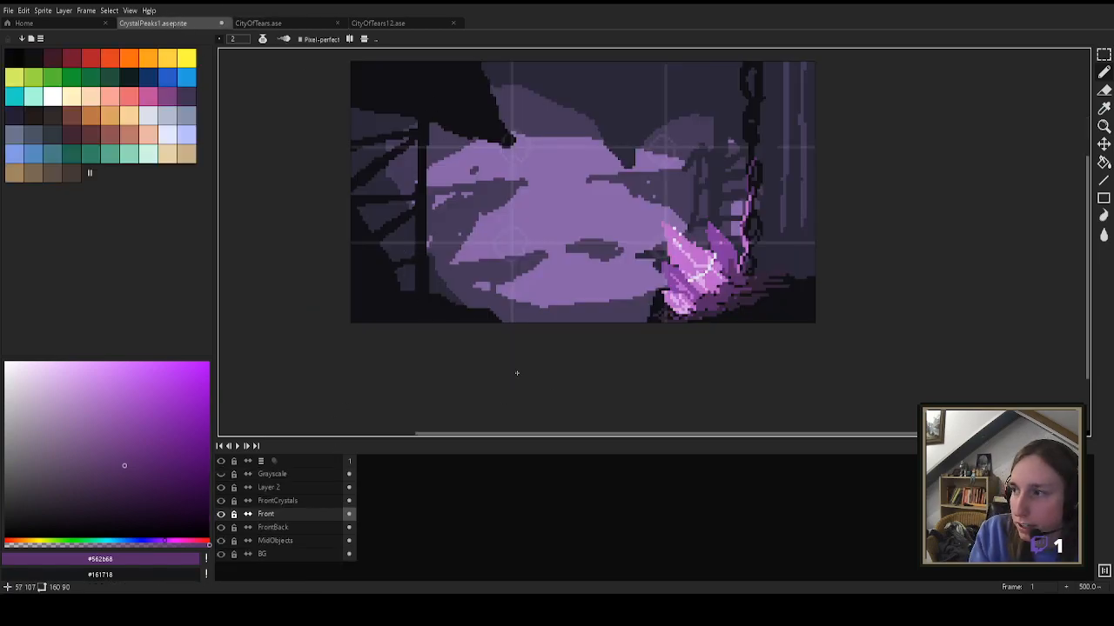
left_click(287, 23)
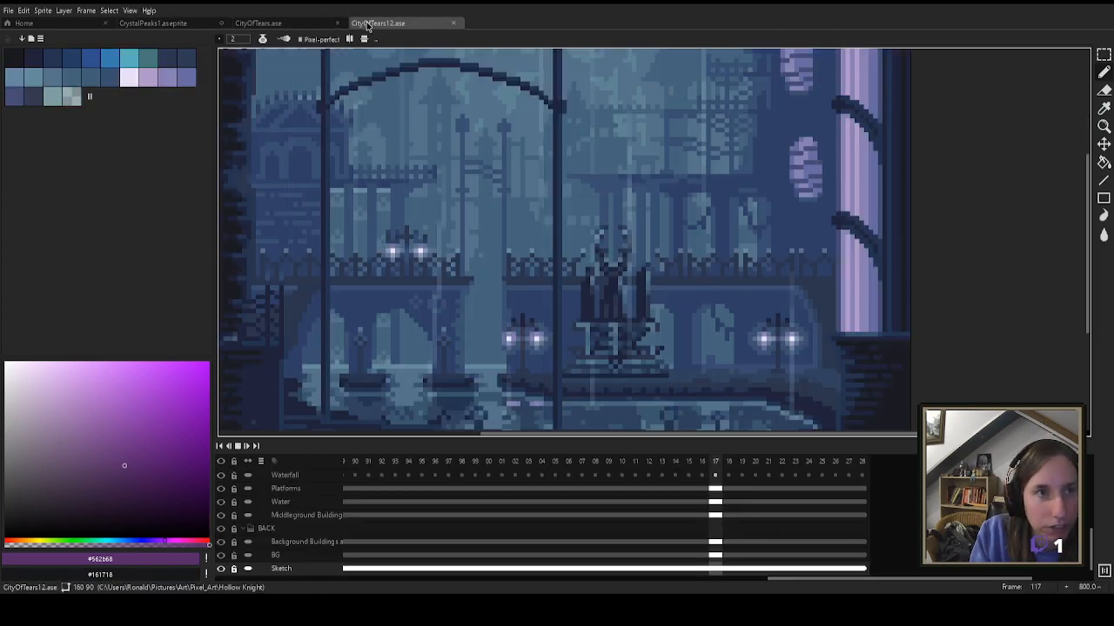
left_click(377, 23)
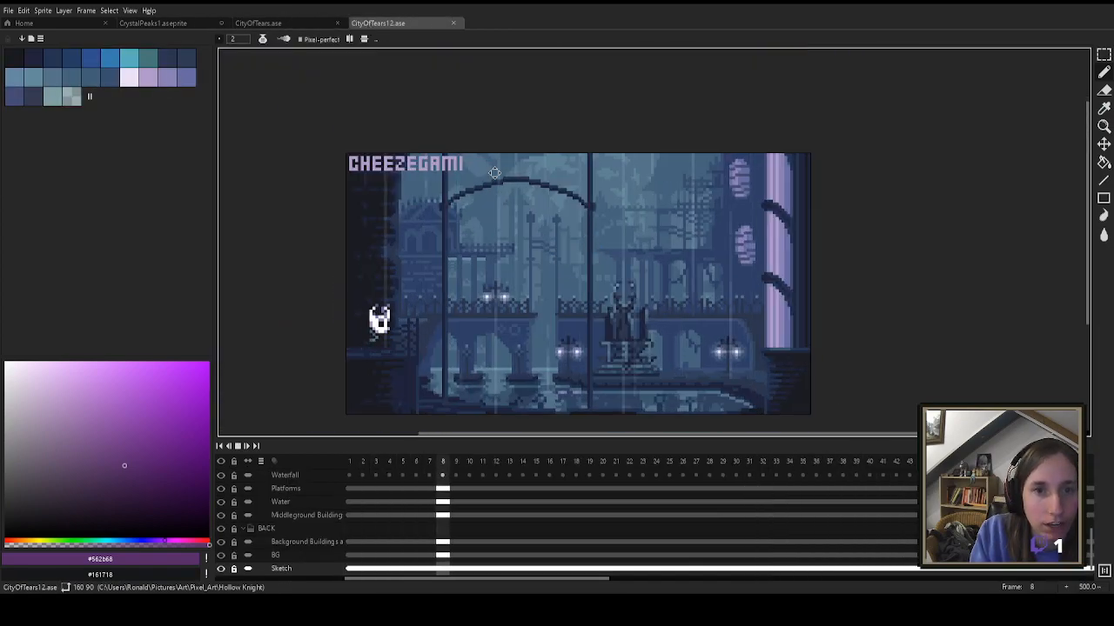
left_click(257, 23)
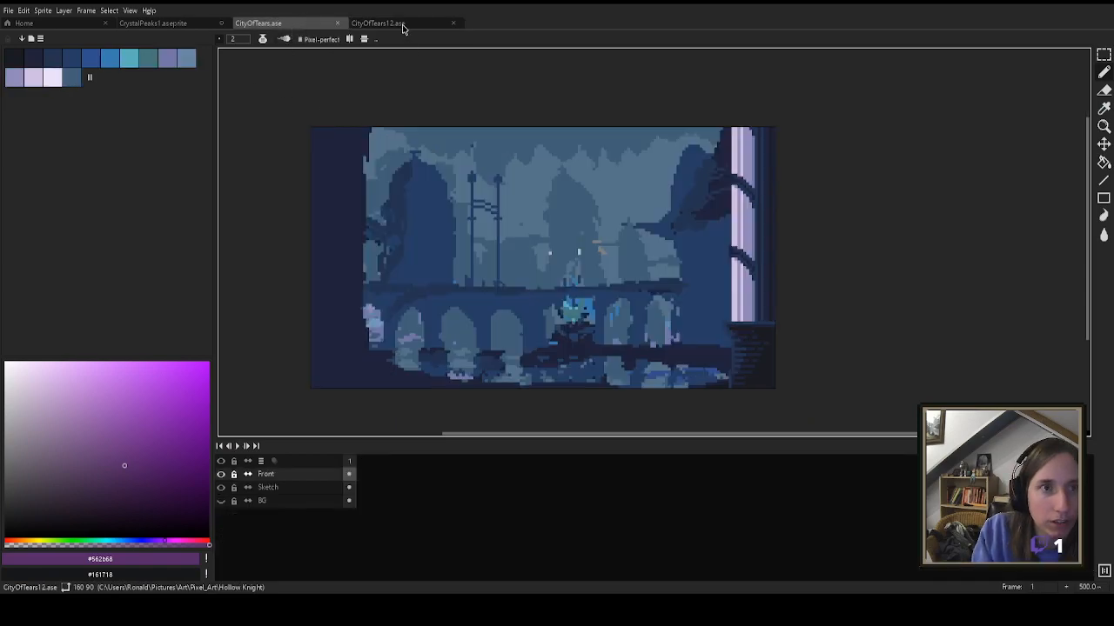
Step: Study the rough CityOfTears.ase blockout against the statue and lamp details in CityOfTears12.ase, and return to CrystalPeaks1.aseprite
left_click(378, 23)
left_click(257, 23)
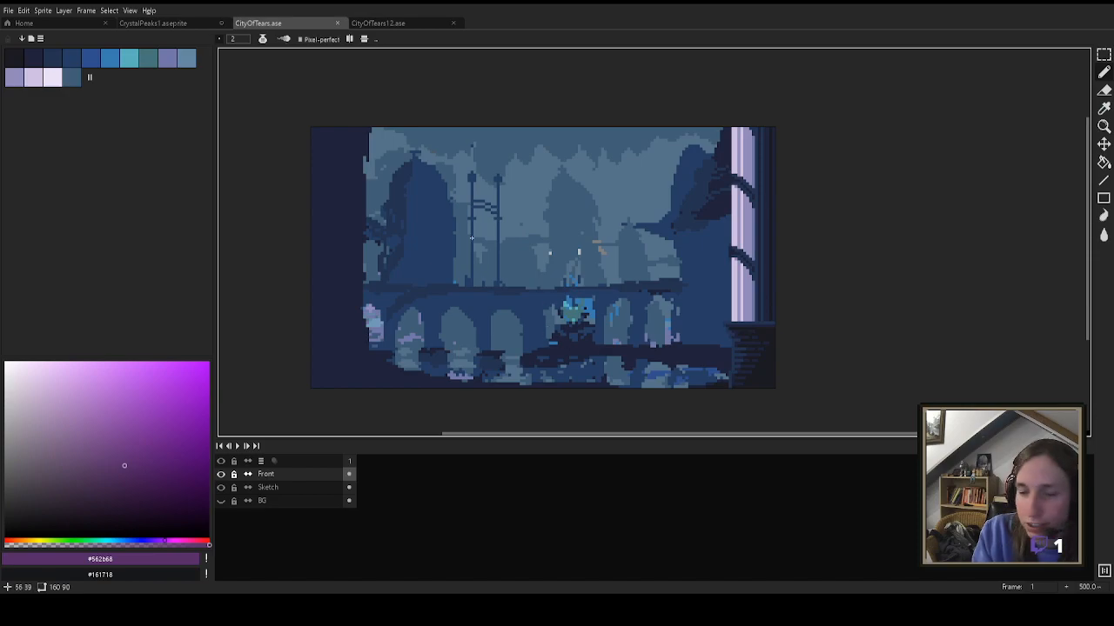
key("ctrl+Tab")
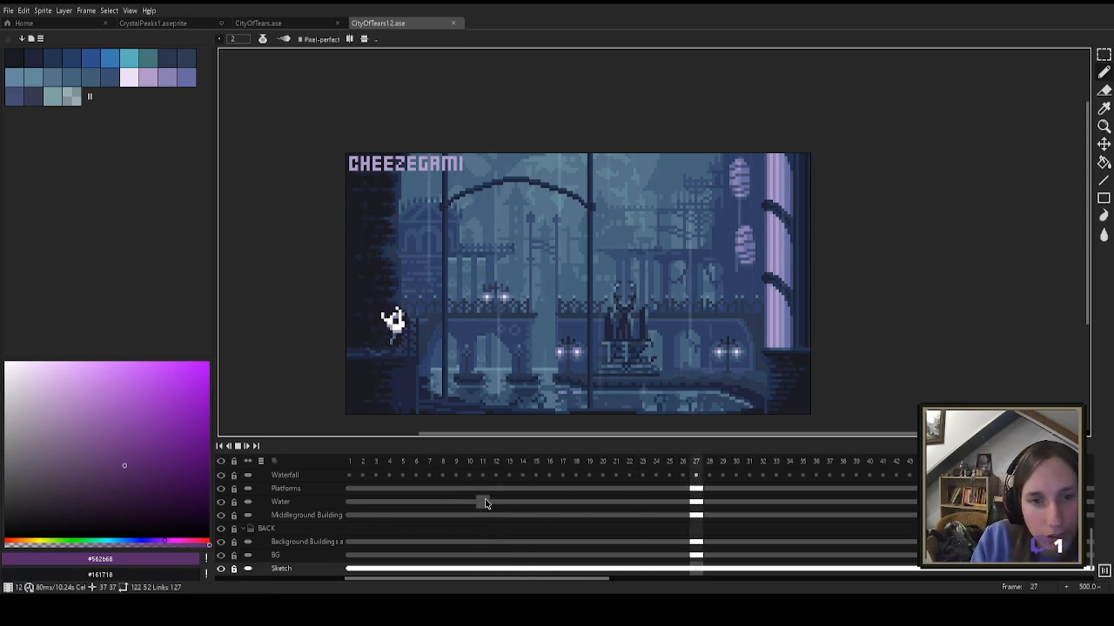
scroll(679, 371, "up", 5)
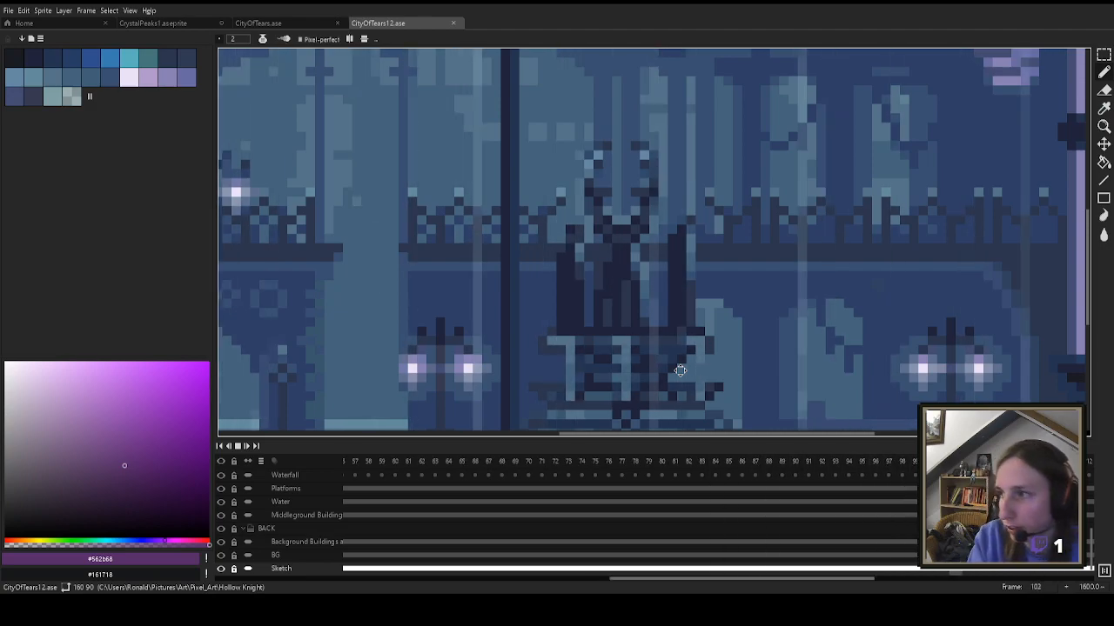
scroll(449, 103, "down", 4)
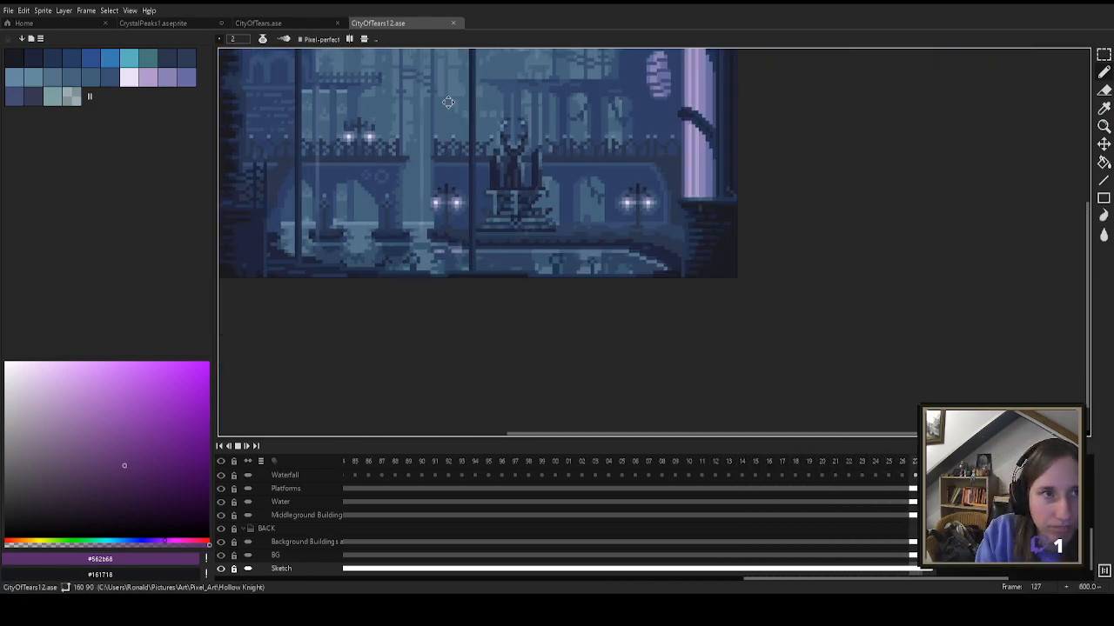
scroll(449, 103, "up", 1)
left_click(170, 25)
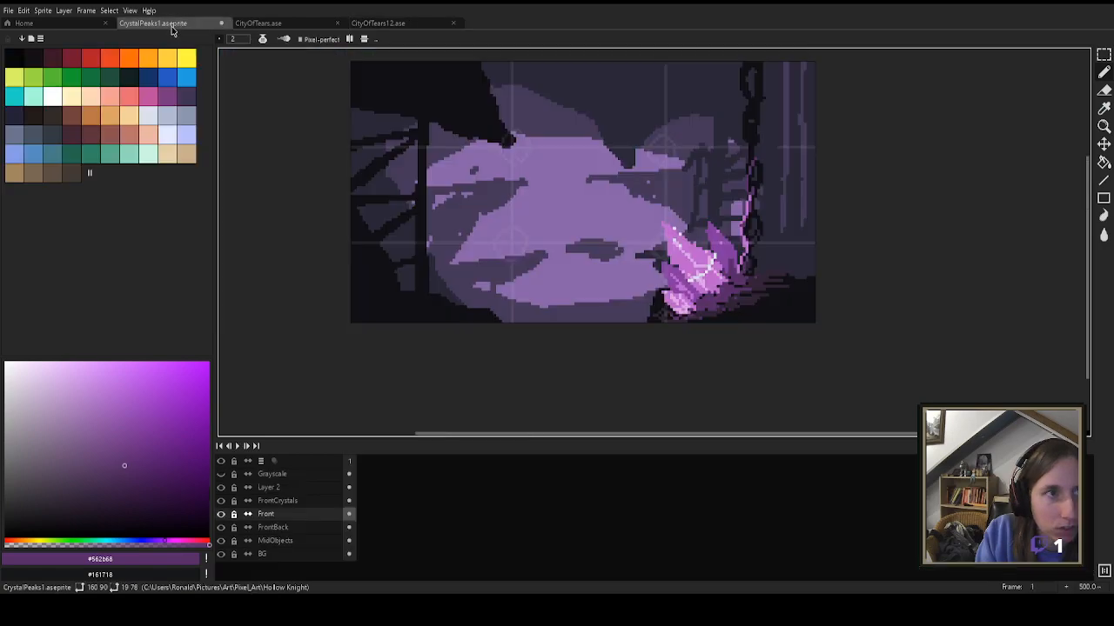
left_click(248, 22)
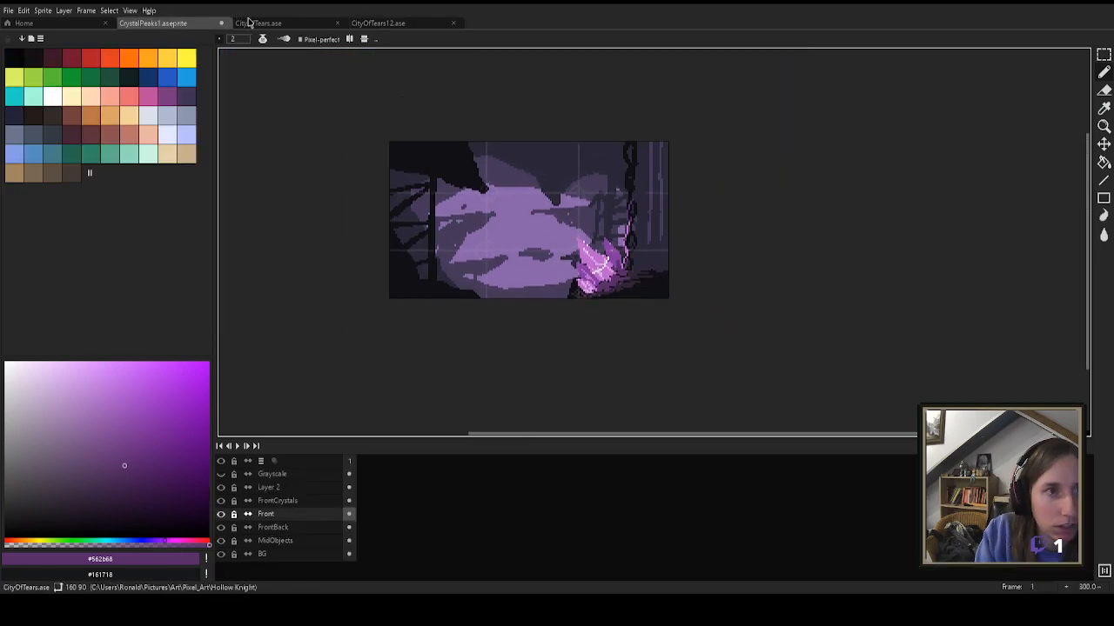
left_click(268, 24)
scroll(593, 313, "up", 2)
scroll(653, 315, "down", 2)
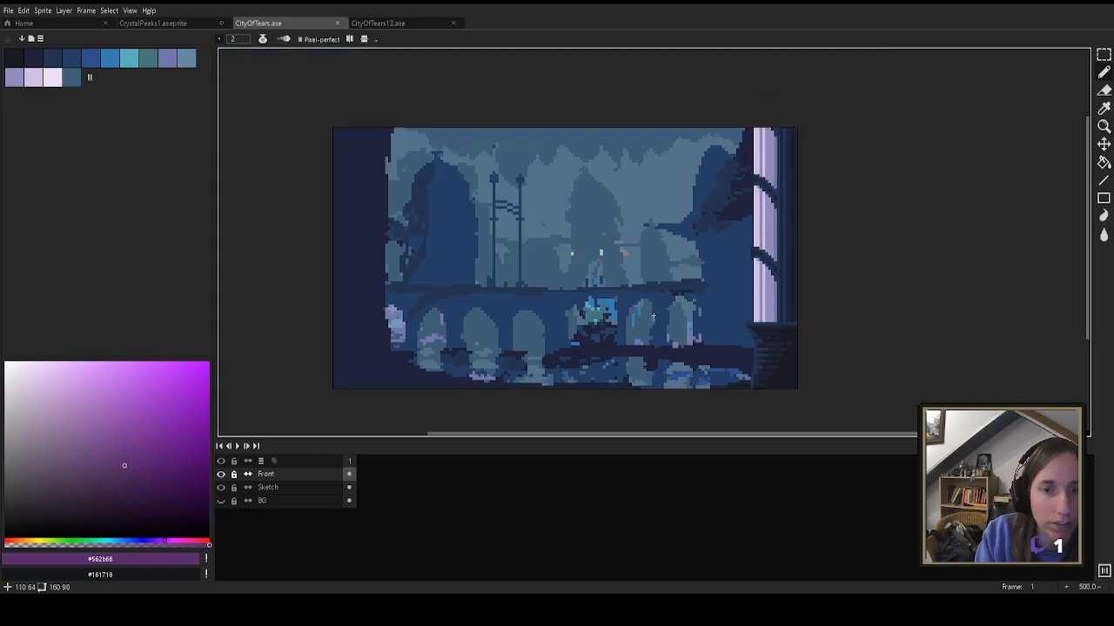
left_click(179, 23)
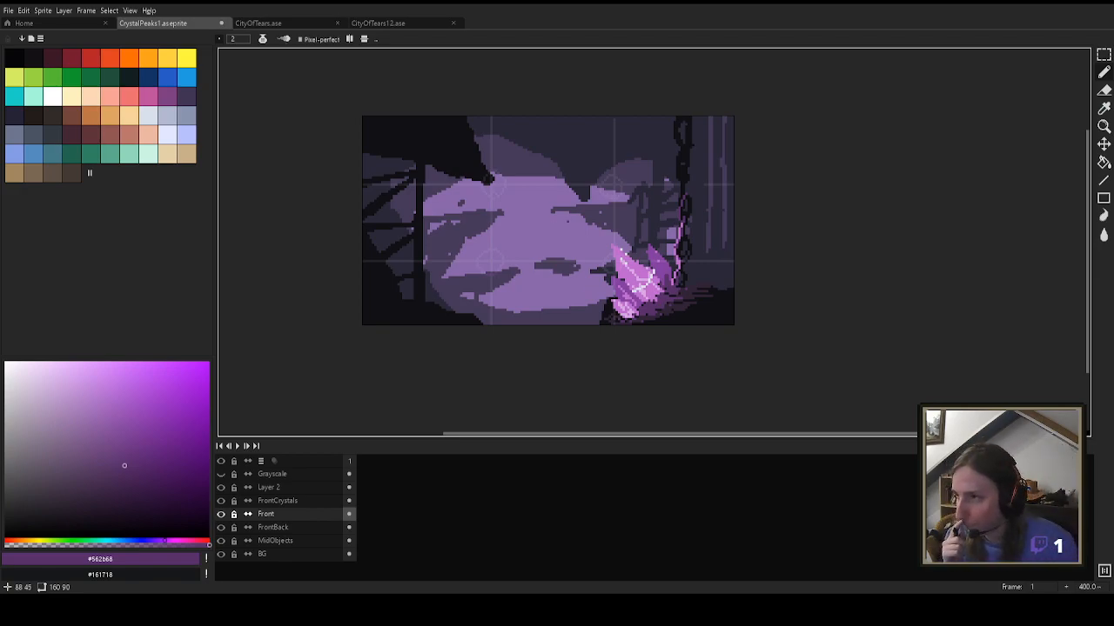
Step: Add a new layer directly above MidObjects in the Crystal Peak scene
left_click(297, 540)
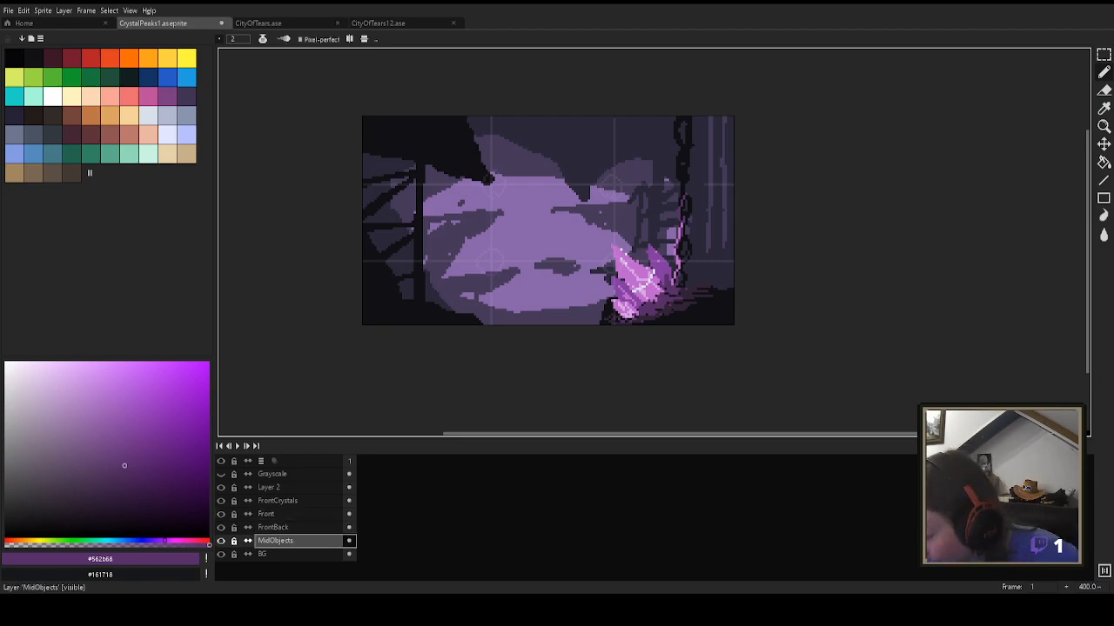
key("i")
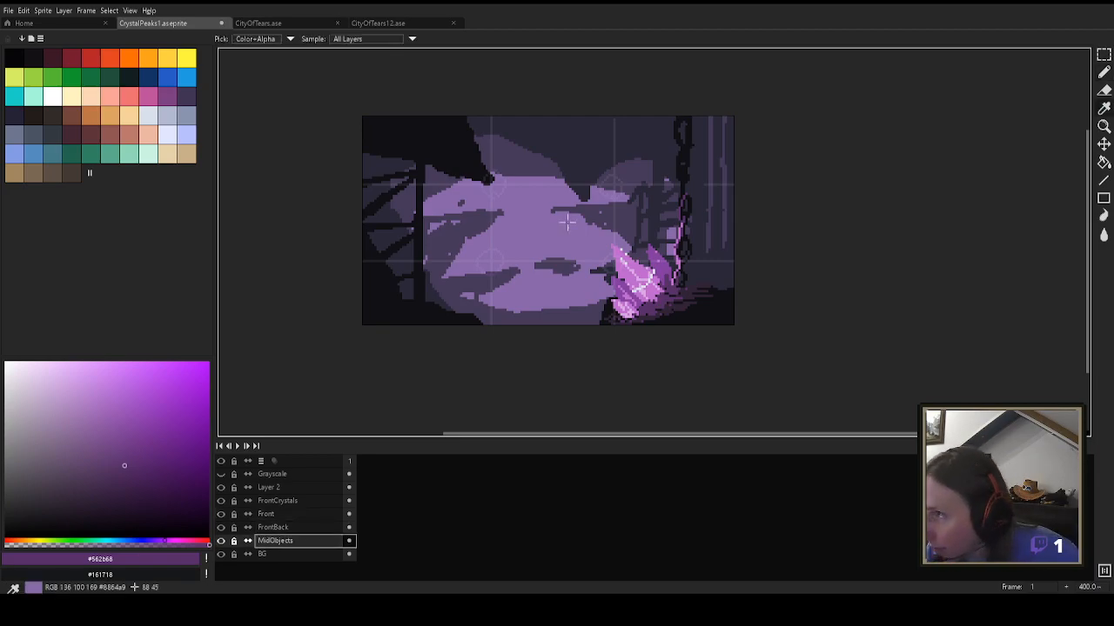
left_click(567, 221)
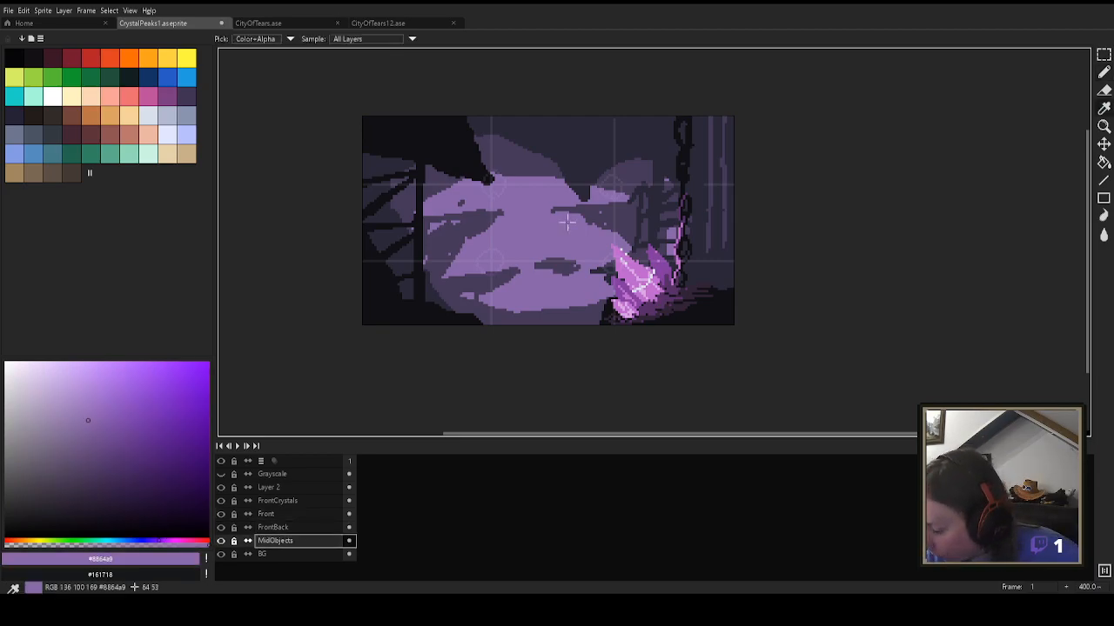
left_click(296, 554)
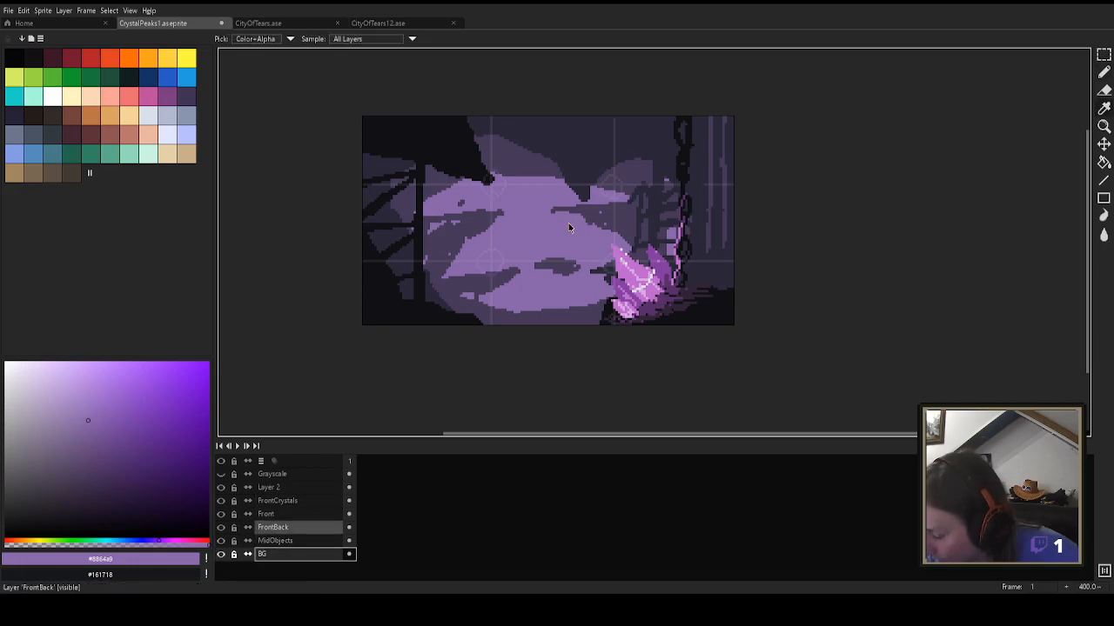
left_click(298, 541)
key("b")
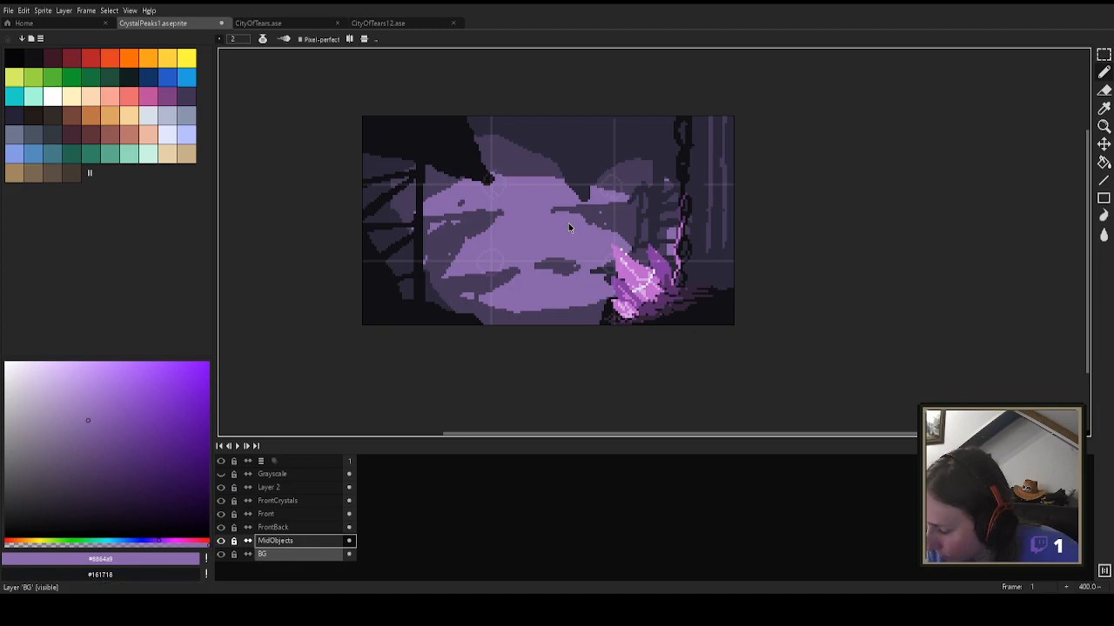
left_click(296, 554)
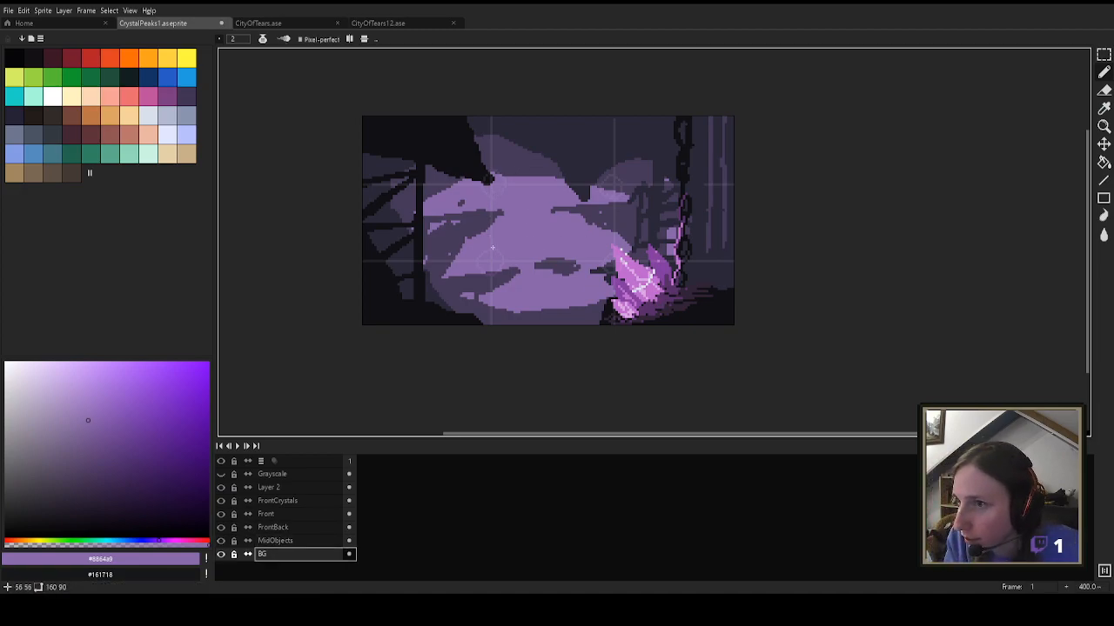
left_click(277, 544)
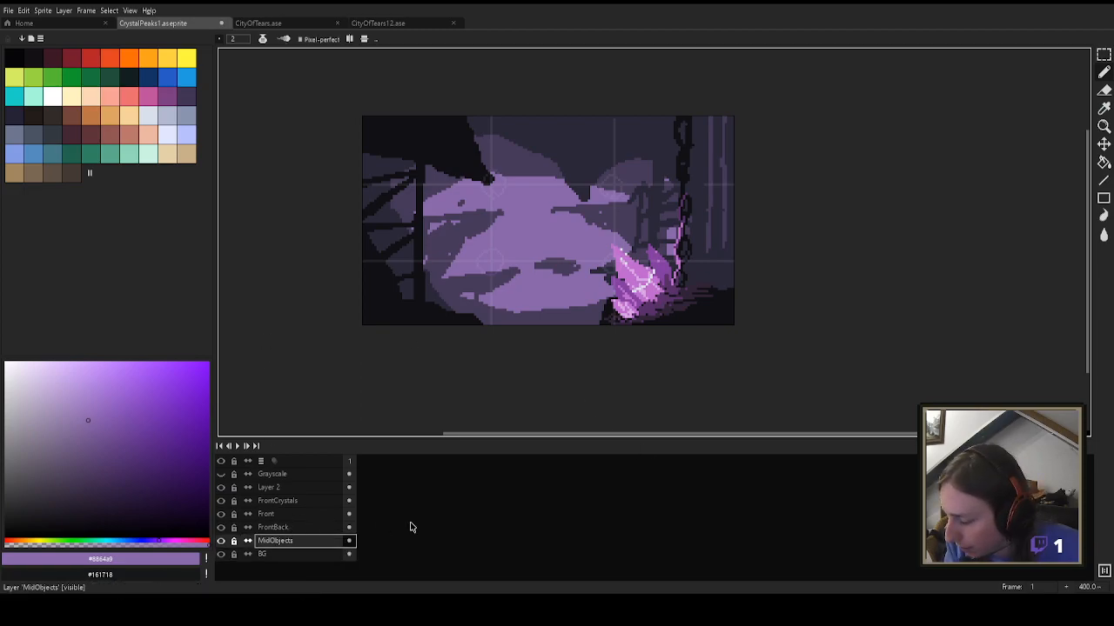
key("shift+n")
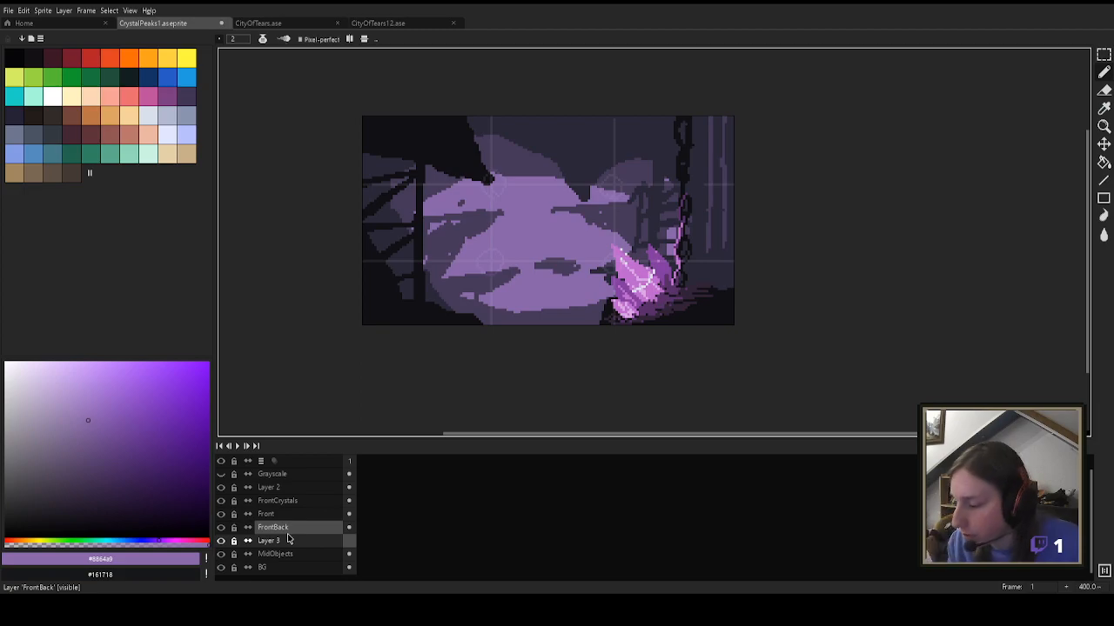
Step: Try to paint an upward-slanting light pink crystal on Layer 3, beside the dark wooden frame at the scene's left
key("i")
left_click(630, 271)
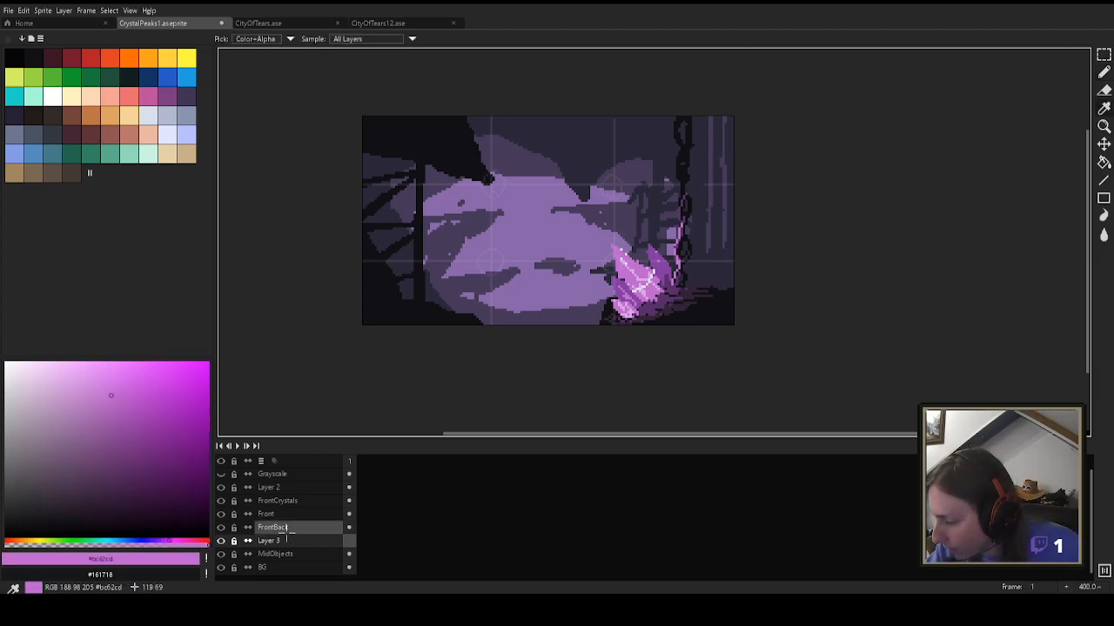
key("b")
left_click_drag(428, 268, 448, 256)
key("ctrl+z")
left_click(286, 530)
mouse_move(424, 275)
left_mouse_down()
mouse_move(453, 259)
mouse_move(440, 282)
mouse_move(463, 258)
mouse_move(442, 268)
left_mouse_up()
key("ctrl+z")
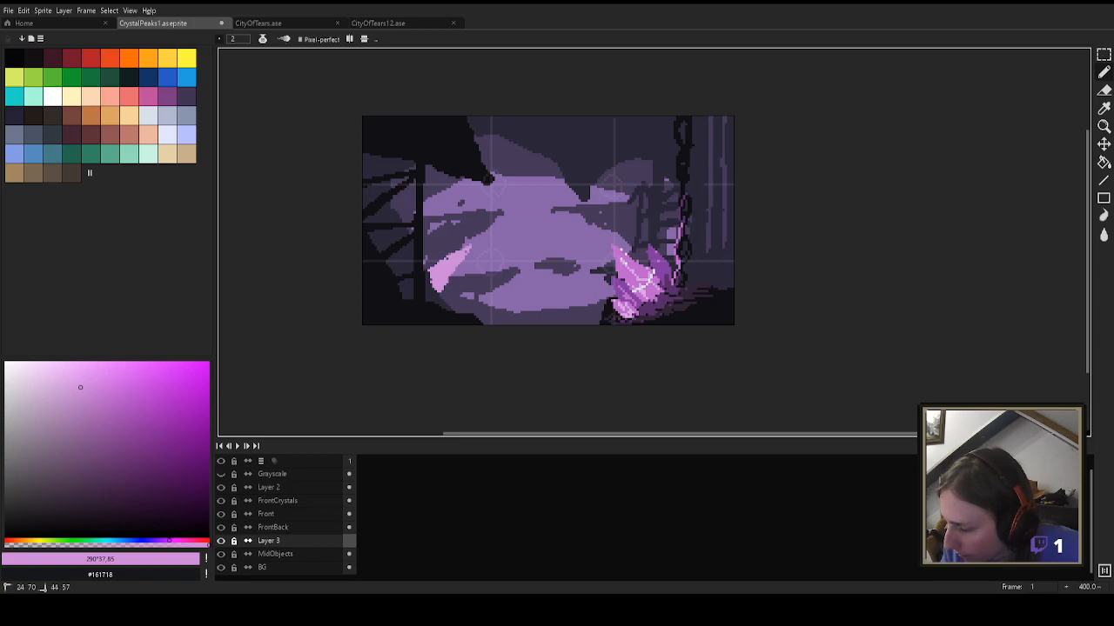
mouse_move(418, 253)
left_mouse_down()
mouse_move(462, 234)
mouse_move(399, 213)
mouse_move(440, 233)
mouse_move(433, 254)
left_mouse_up()
key("e")
key("ctrl+z")
key("ctrl+z")
key("ctrl+z")
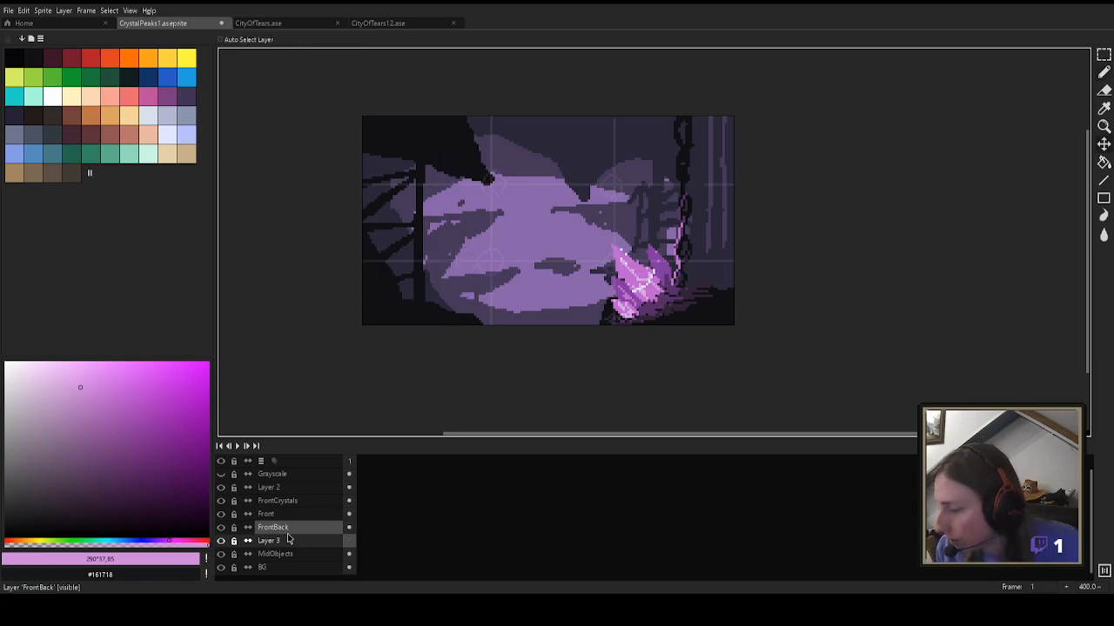
Step: Outline a light pink crystal pointing right from the left wooden frame on Layer 3, and fill it with a 5-pixel brush
mouse_move(424, 249)
left_mouse_down()
mouse_move(482, 266)
mouse_move(430, 277)
left_mouse_up()
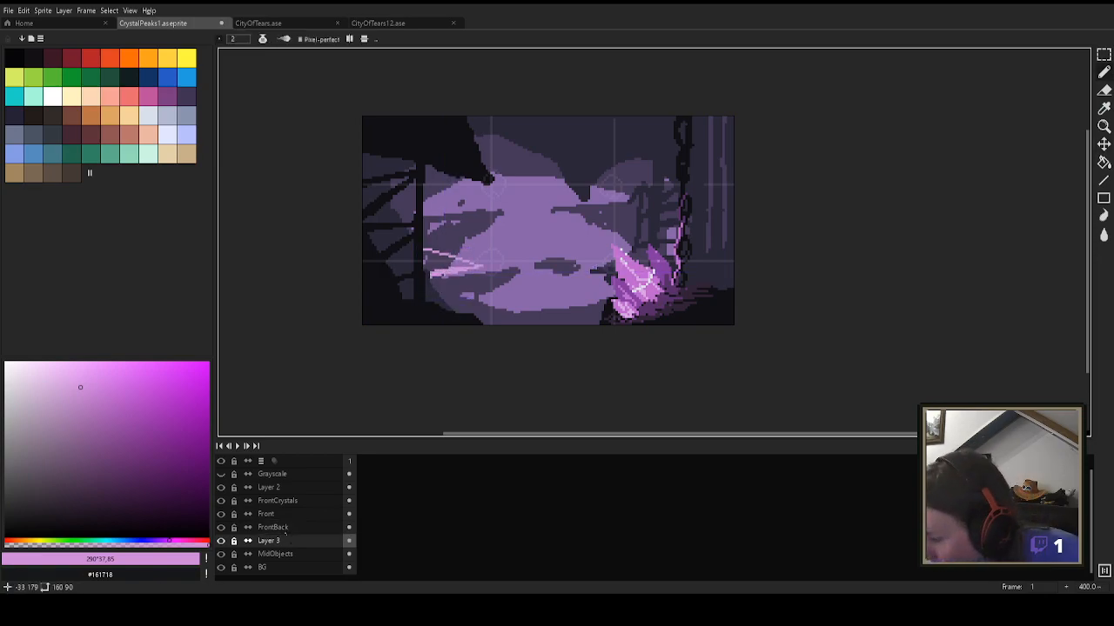
key("plus")
key("plus")
key("plus")
left_click(280, 528)
mouse_move(426, 255)
left_mouse_down()
mouse_move(428, 269)
mouse_move(470, 264)
mouse_move(439, 261)
left_mouse_up()
key("ctrl+z")
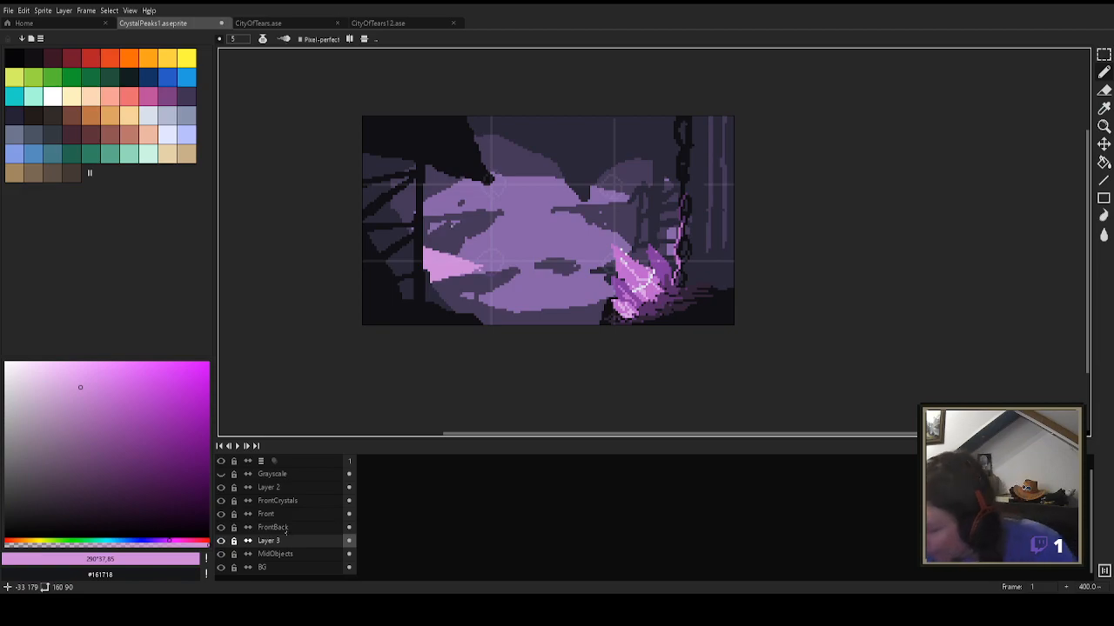
Step: Paint two more crystals below the first one in #cc88d9 and shade their sides in a darker pink (hue 290°, saturation 42, value 74)
mouse_move(446, 309)
left_mouse_down()
mouse_move(473, 283)
mouse_move(488, 323)
left_mouse_up()
left_click(66, 406)
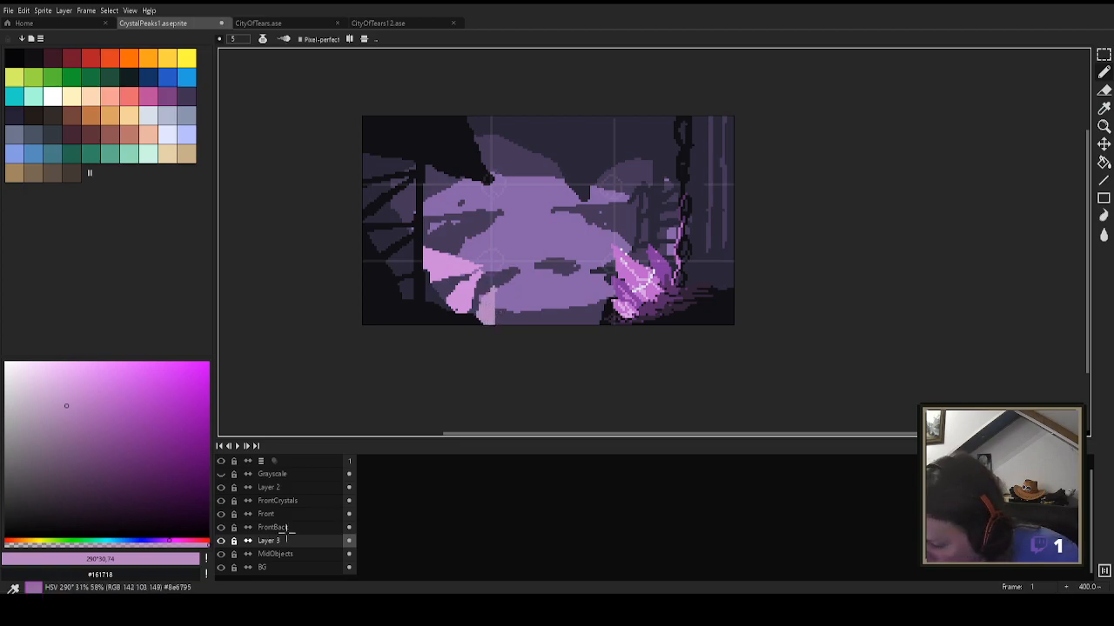
left_click(64, 436)
left_click_drag(470, 323, 493, 291)
key("ctrl+z")
left_click(72, 446)
key("ctrl+z")
left_click(85, 456)
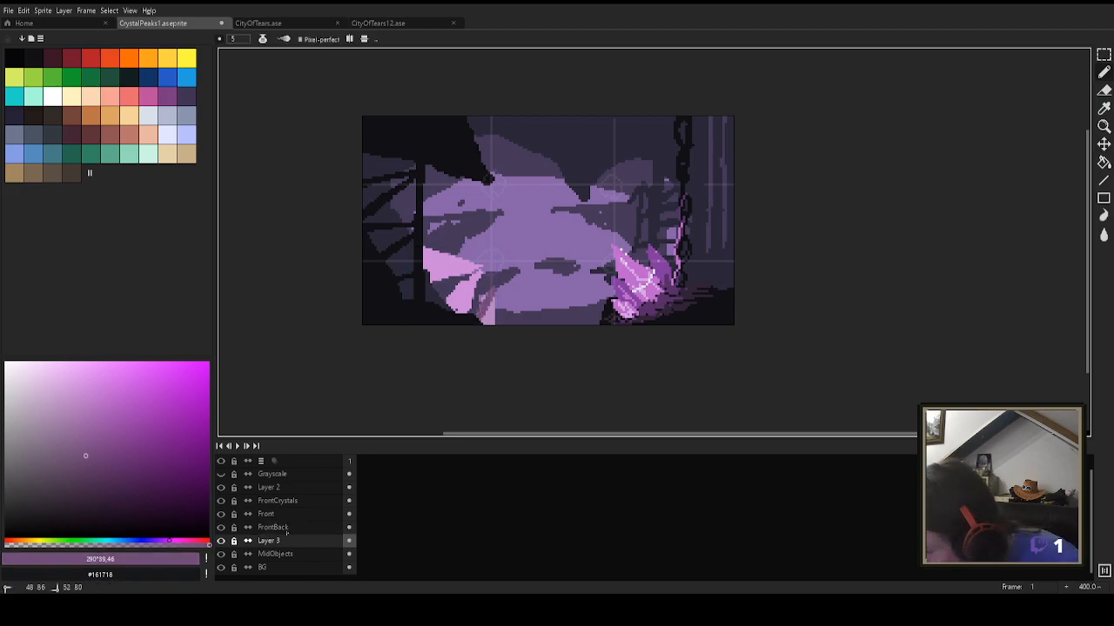
key("ctrl+z")
key("alt")
left_click(472, 304, "alt")
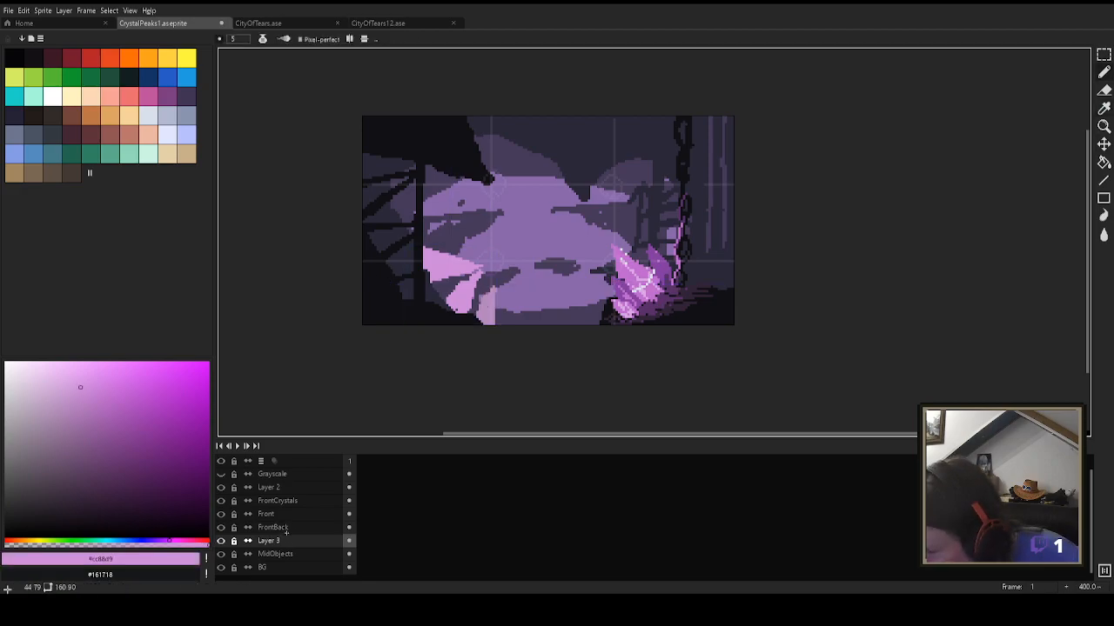
left_click(91, 406)
mouse_move(488, 296)
left_mouse_down()
mouse_move(487, 317)
mouse_move(495, 303)
left_mouse_up()
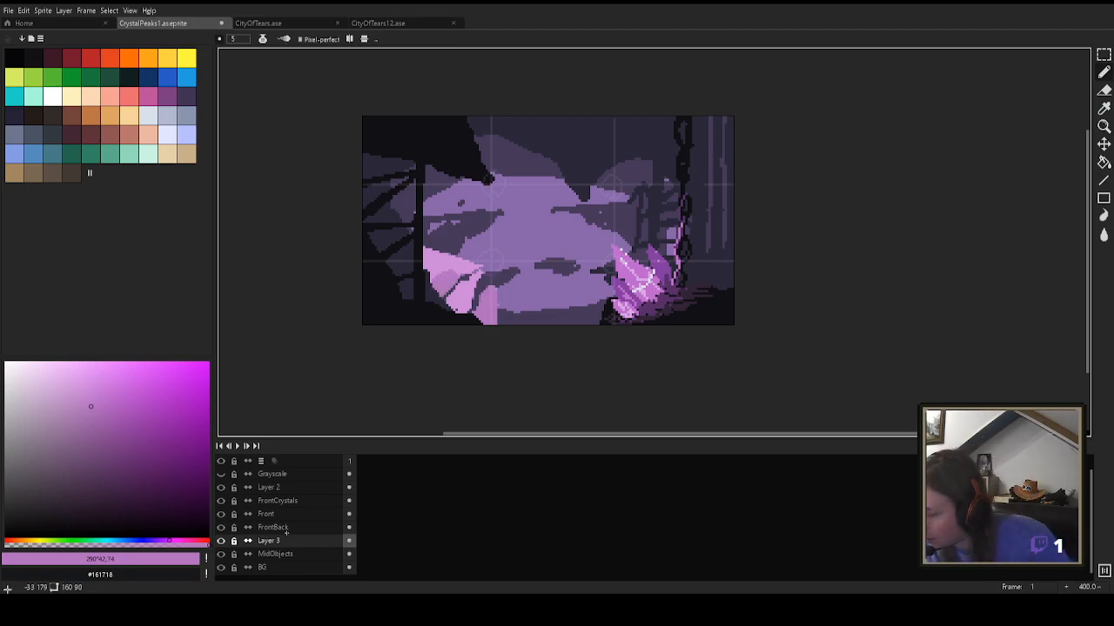
Step: Undo all the pink crystals painted on Layer 3 at the scene's left
scroll(323, 514, "down", 1)
scroll(408, 409, "down", 3)
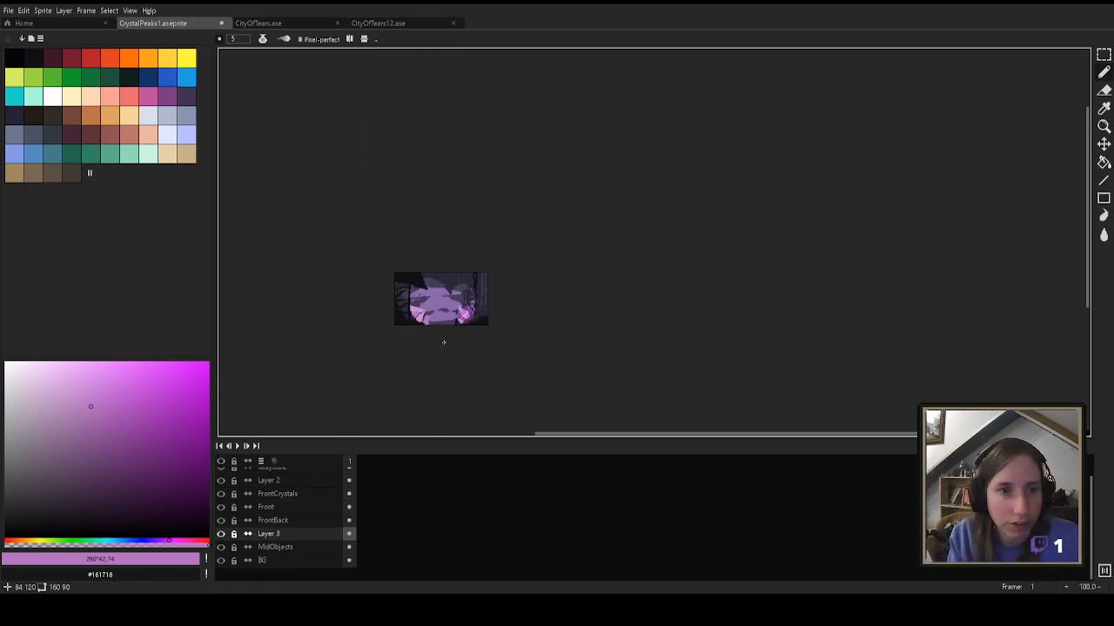
scroll(438, 335, "up", 2)
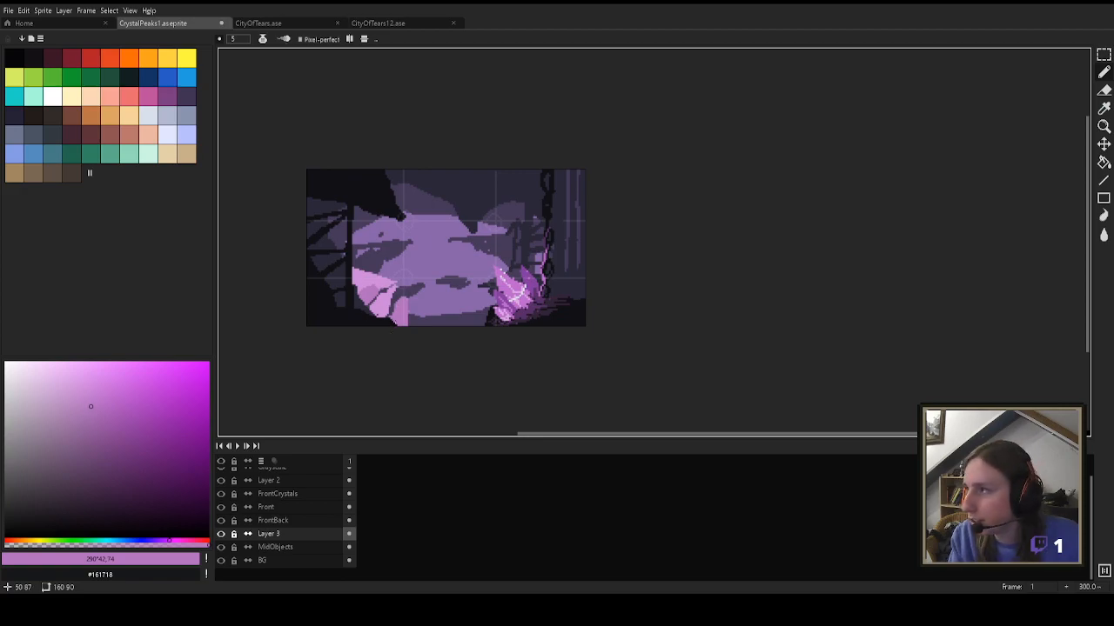
key("ctrl")
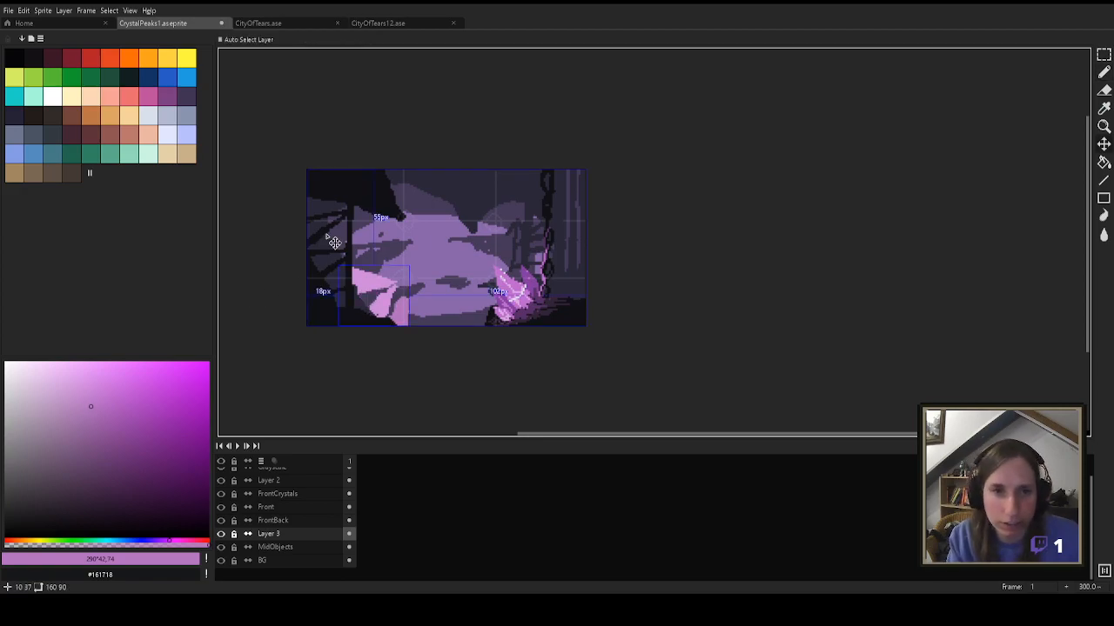
key("ctrl+z")
key("ctrl")
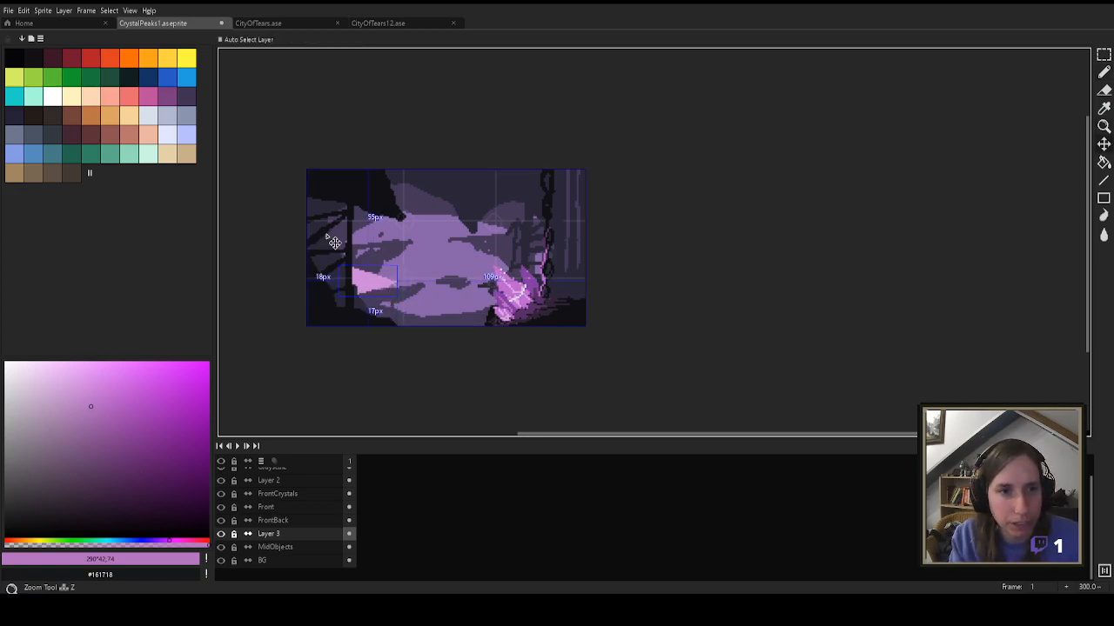
key("ctrl+z")
key("z")
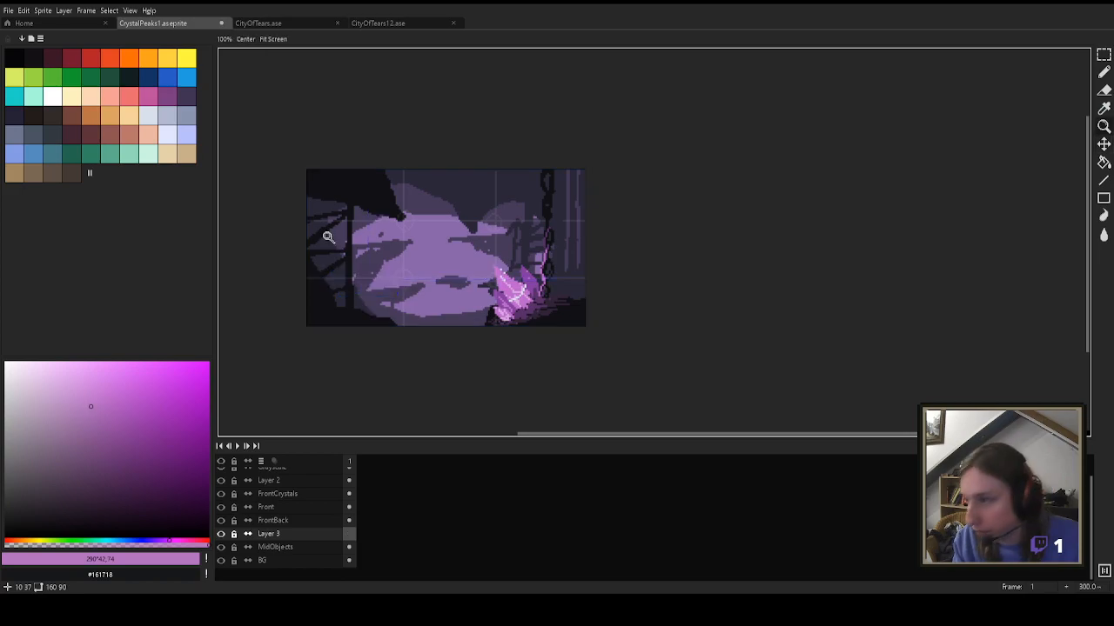
scroll(328, 236, "up", 4)
scroll(327, 237, "down", 8)
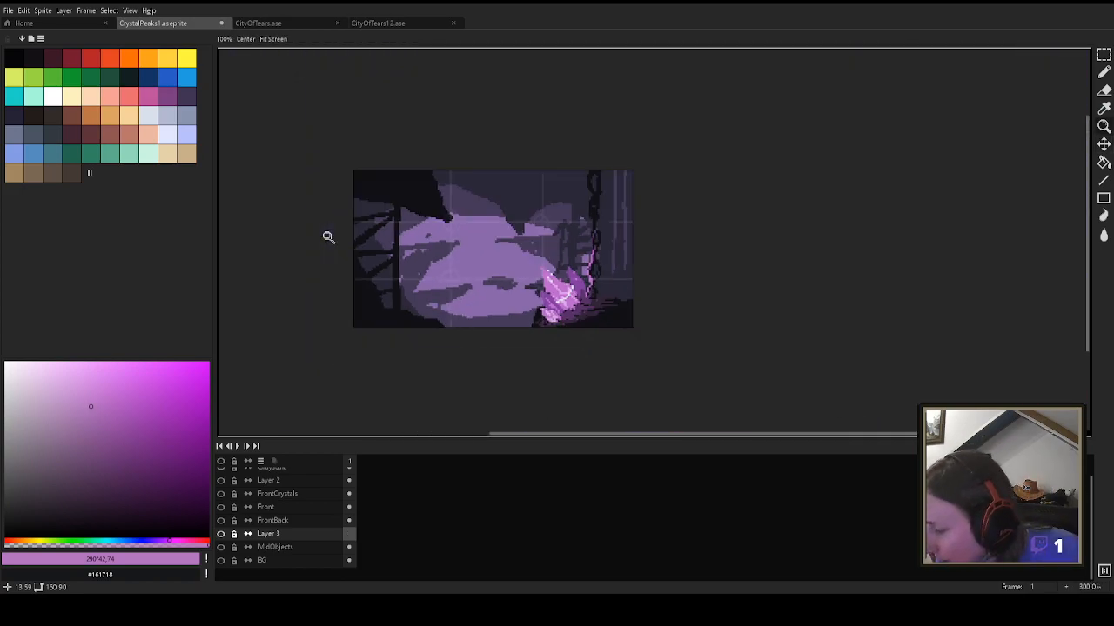
scroll(327, 237, "up", 4)
scroll(327, 237, "down", 1)
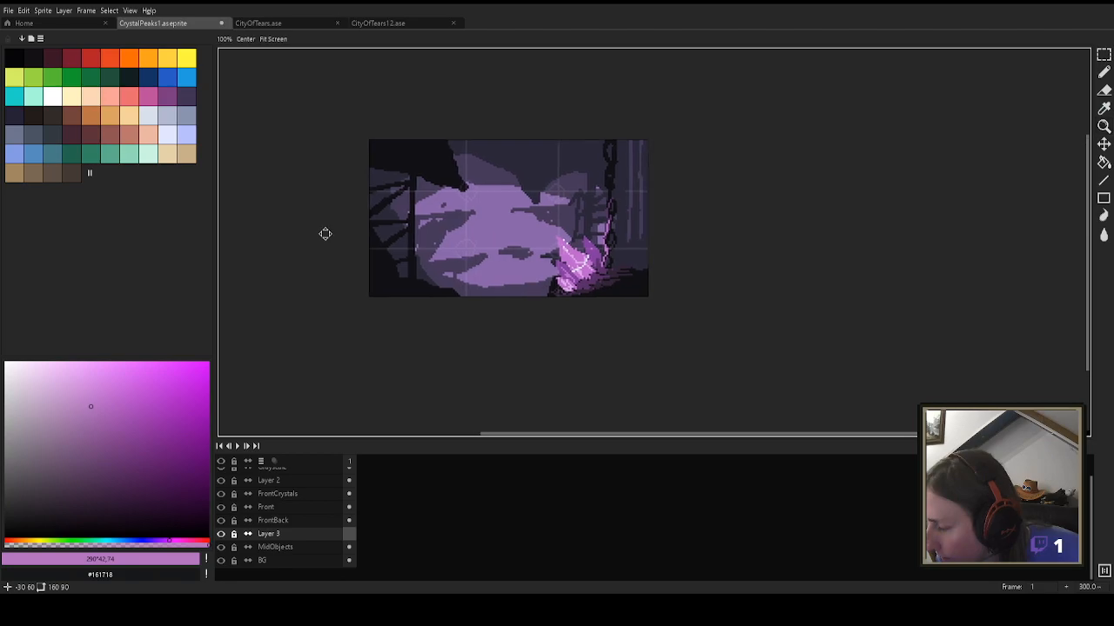
Step: Paint pink crystals on Layer 3 beside the hanging chain, discarding the trial strokes made around the left wooden frame
key("b")
left_click_drag(405, 296, 425, 302)
key("ctrl+z")
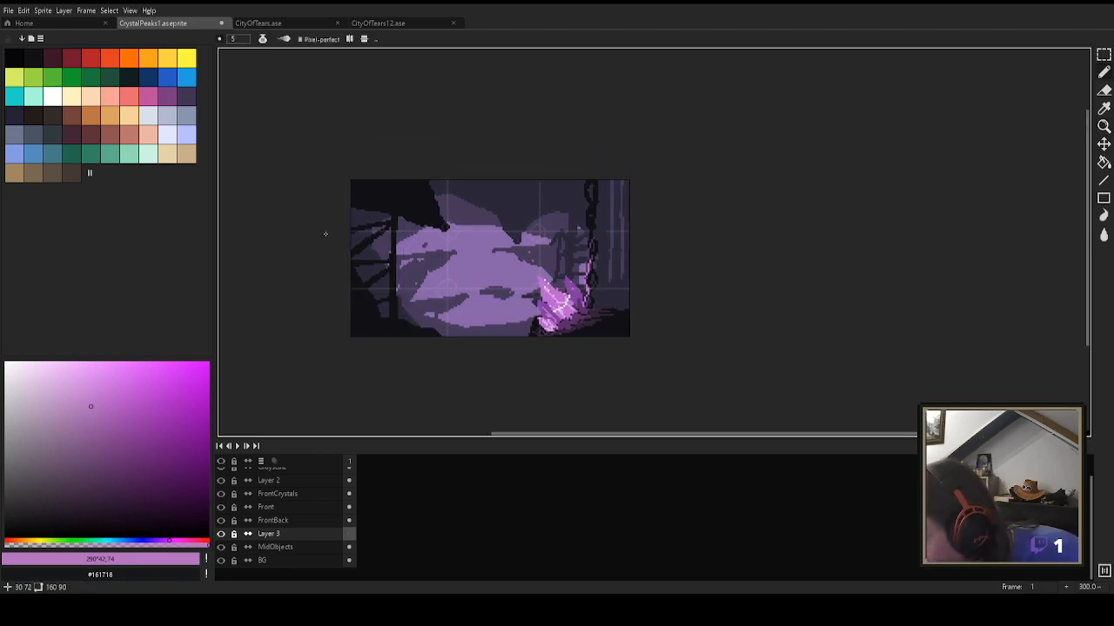
mouse_move(368, 247)
left_mouse_down()
mouse_move(409, 247)
mouse_move(377, 237)
left_mouse_up()
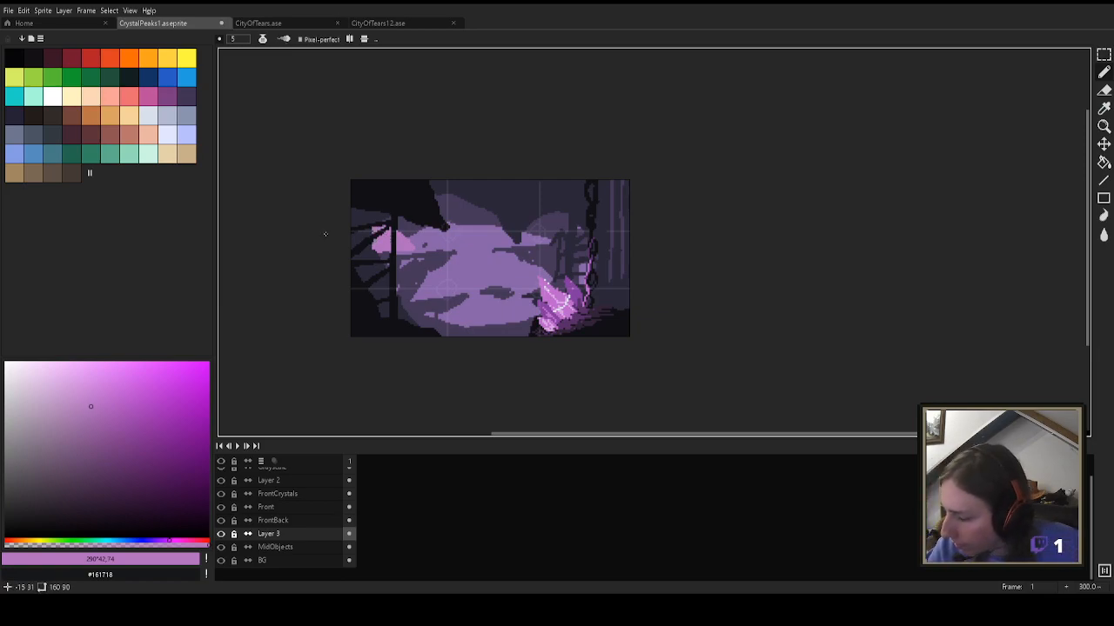
key("ctrl+z")
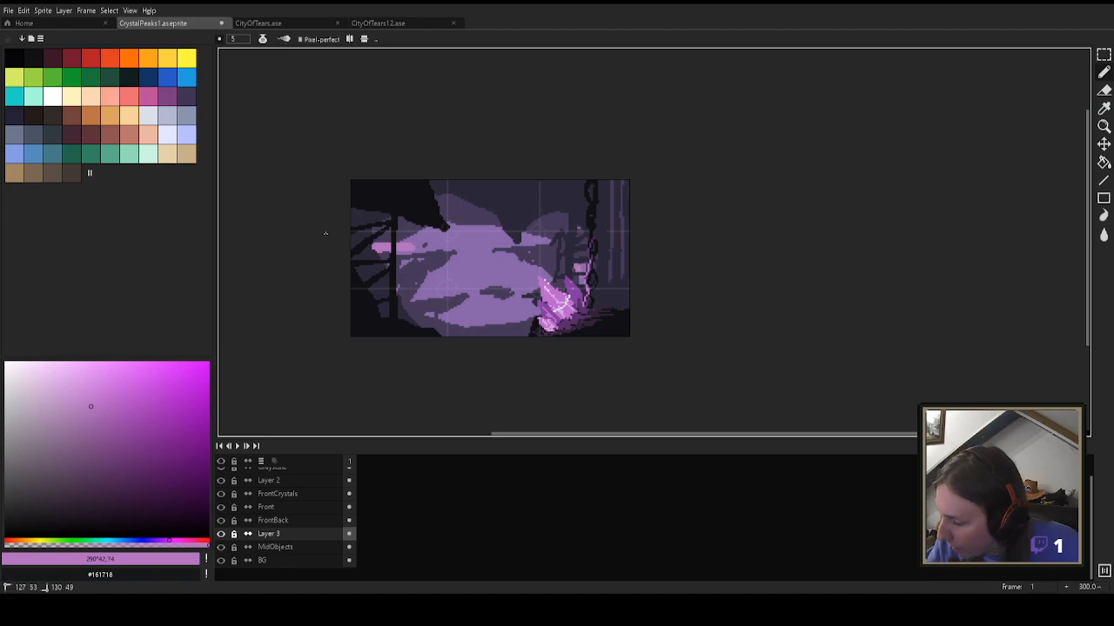
key("ctrl+z")
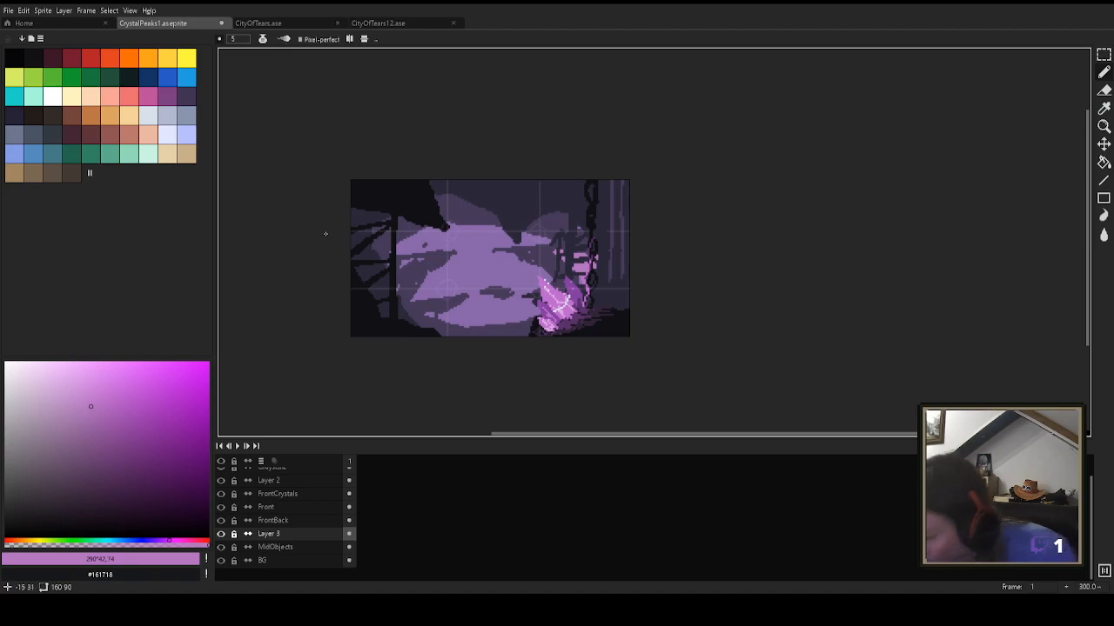
Step: On the FrontBack layer, paint two vertical beams in #2a2738 between the left wooden frame and the bright background opening
left_click(273, 521)
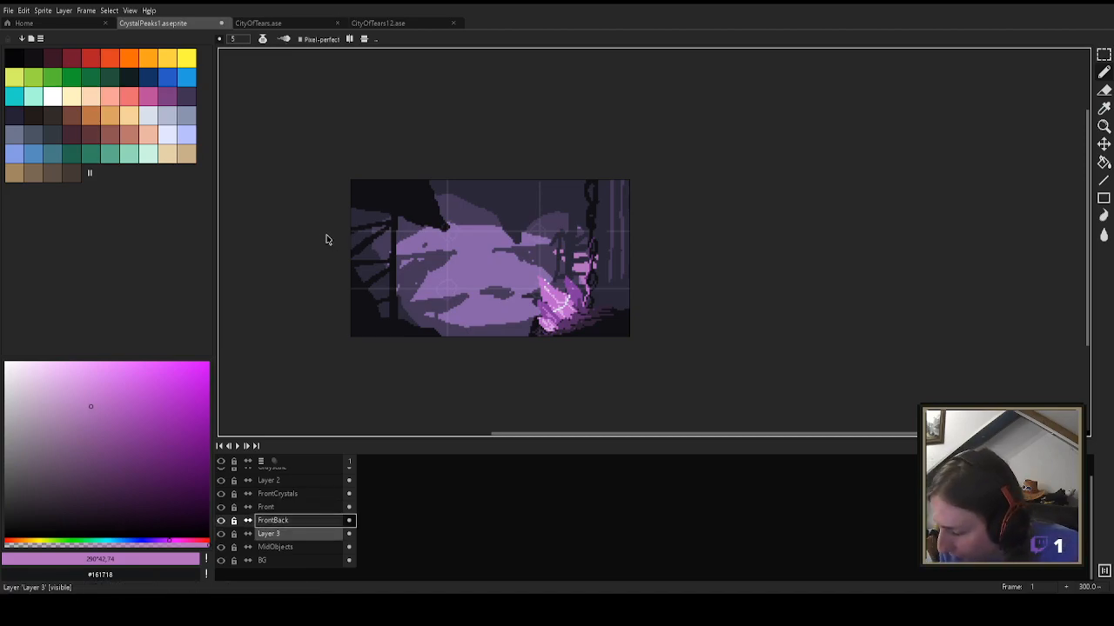
key("i")
left_click(376, 279)
key("b")
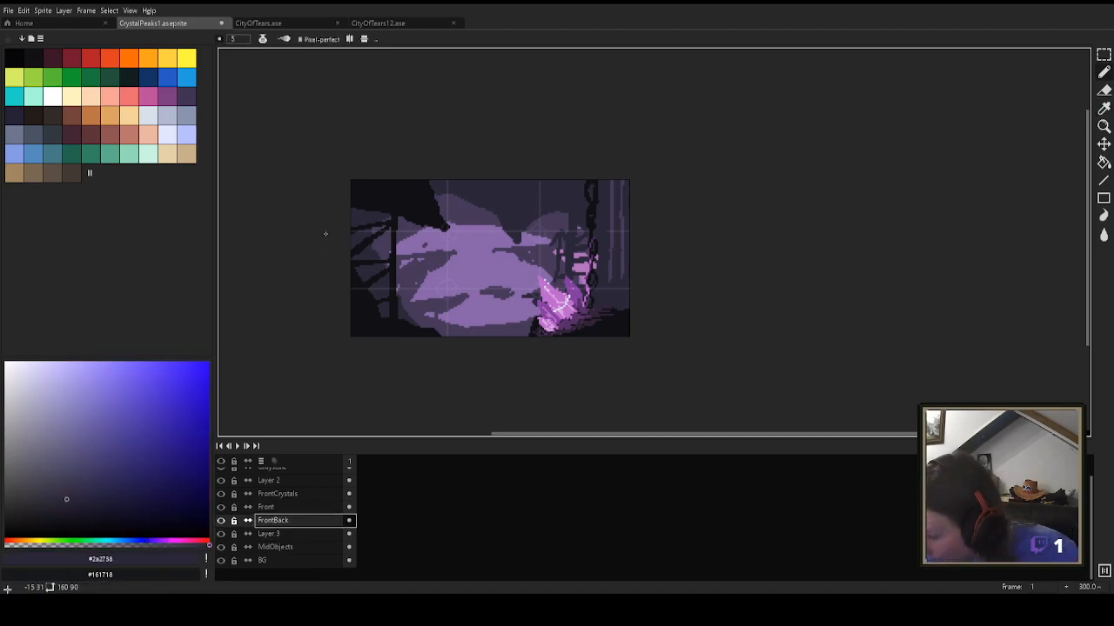
left_click_drag(411, 323, 416, 226)
left_click(431, 338)
left_click_drag(430, 338, 443, 188)
left_click(420, 301)
left_click_drag(419, 276, 428, 246)
key("ctrl+z")
key("ctrl+z")
key("ctrl+z")
key("ctrl+z")
key("ctrl+z")
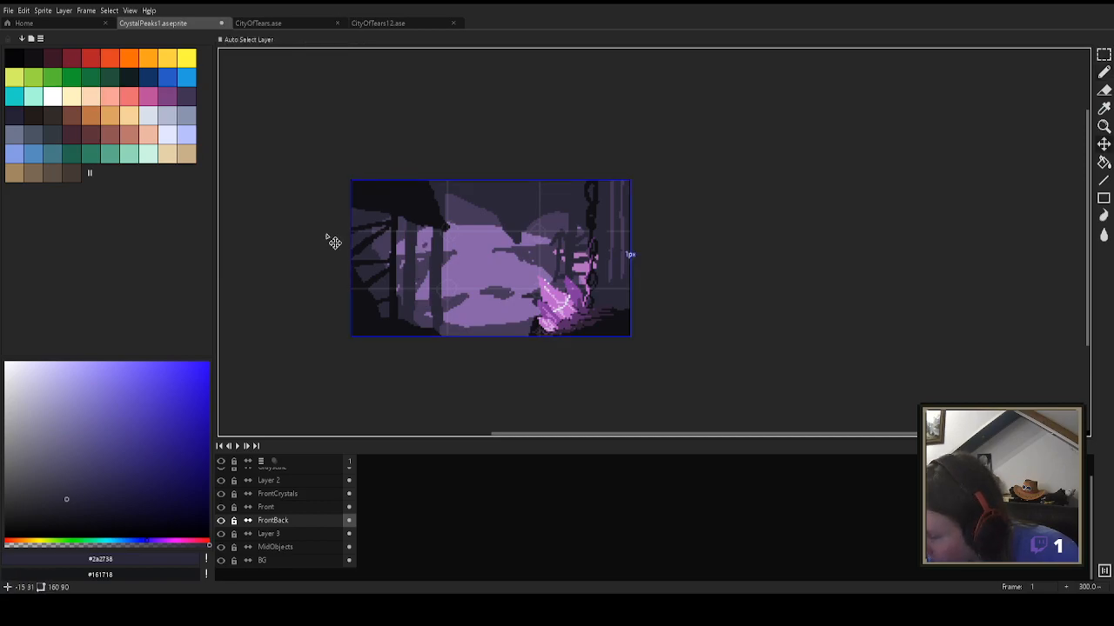
Step: Repaint the beam nearest the bright opening on FrontBack and connect the two beams with horizontal and diagonal braces
left_click_drag(434, 327, 439, 200)
key("ctrl+z")
mouse_move(441, 331)
left_mouse_down()
mouse_move(448, 194)
mouse_move(439, 334)
left_mouse_up()
key("ctrl+z")
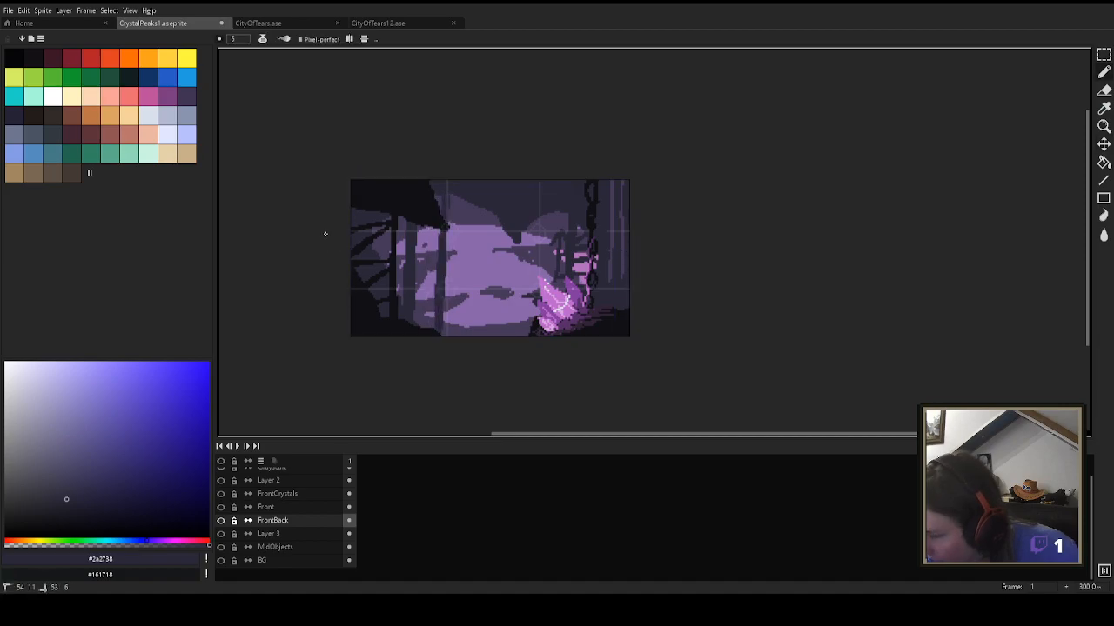
mouse_move(437, 230)
left_mouse_down()
mouse_move(417, 251)
mouse_move(438, 235)
mouse_move(419, 241)
mouse_move(433, 267)
mouse_move(432, 325)
mouse_move(435, 272)
left_mouse_up()
key("ctrl+z")
key("ctrl+z")
key("ctrl+z")
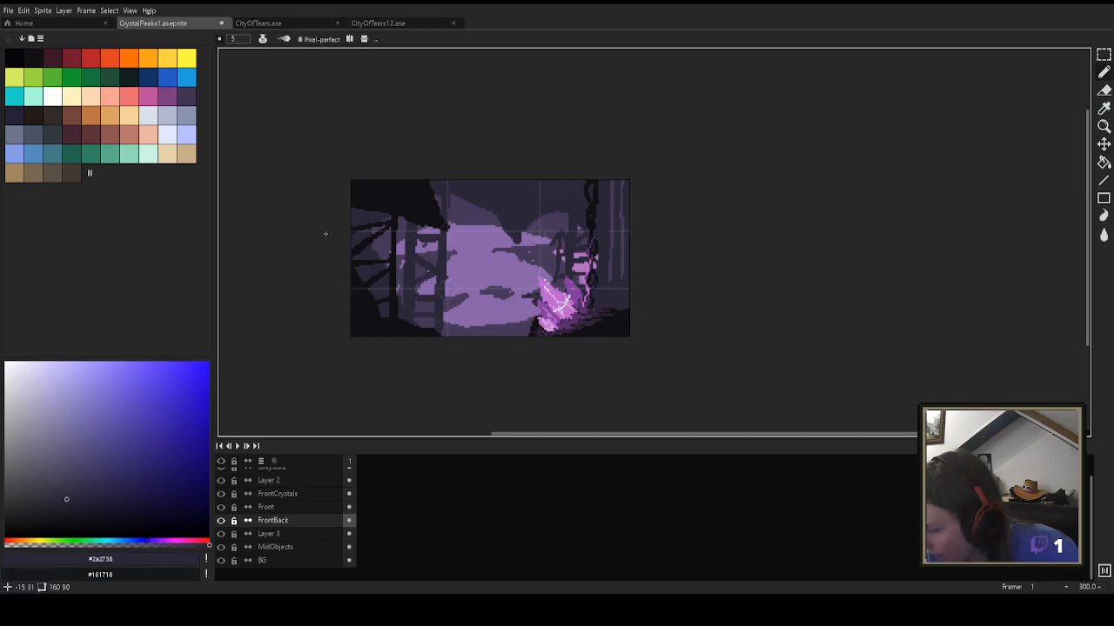
Step: On Layer 3, paint crystals behind the left scaffold in the pink sampled from the crystals beside the chain
left_click(298, 534)
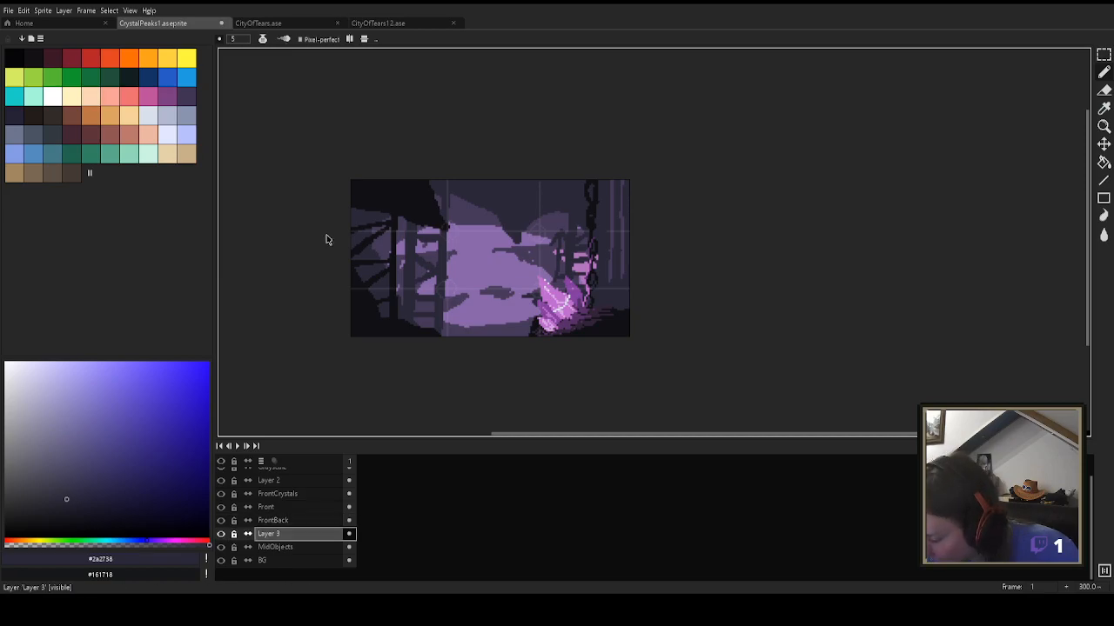
left_click(581, 261, "alt")
left_click_drag(392, 287, 435, 279)
key("ctrl+z")
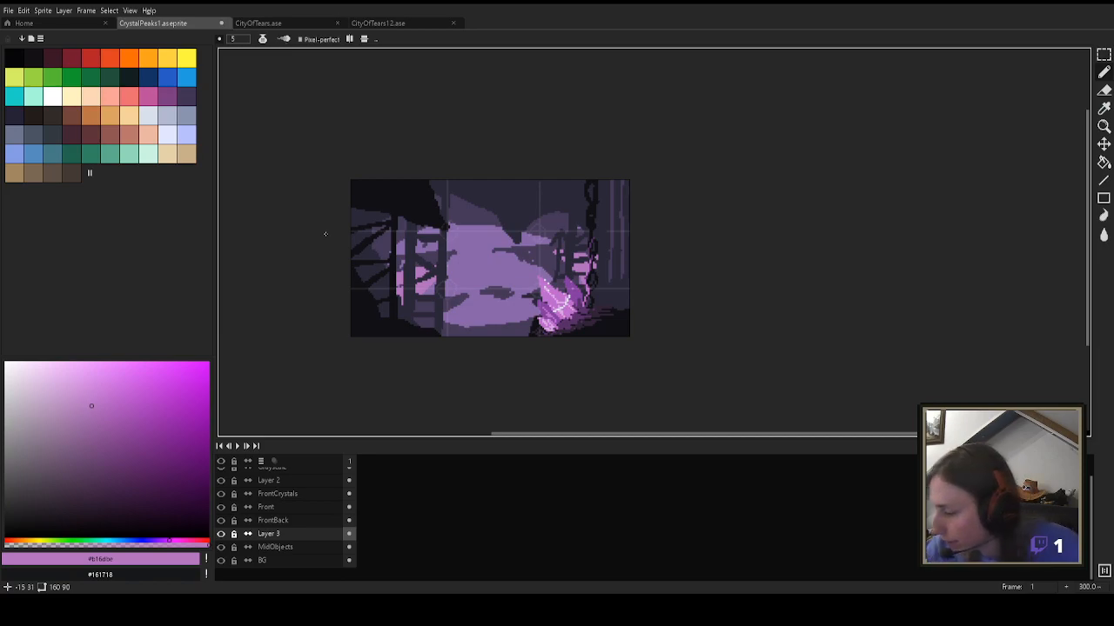
left_click_drag(380, 222, 399, 220)
Step: Add purple #8946a6 crystals on Layer 3 behind the left wooden frame and at the base of the scaffold
left_click(570, 288, "alt")
mouse_move(377, 260)
left_mouse_down()
mouse_move(398, 259)
mouse_move(381, 245)
mouse_move(374, 261)
left_mouse_up()
key("ctrl+z")
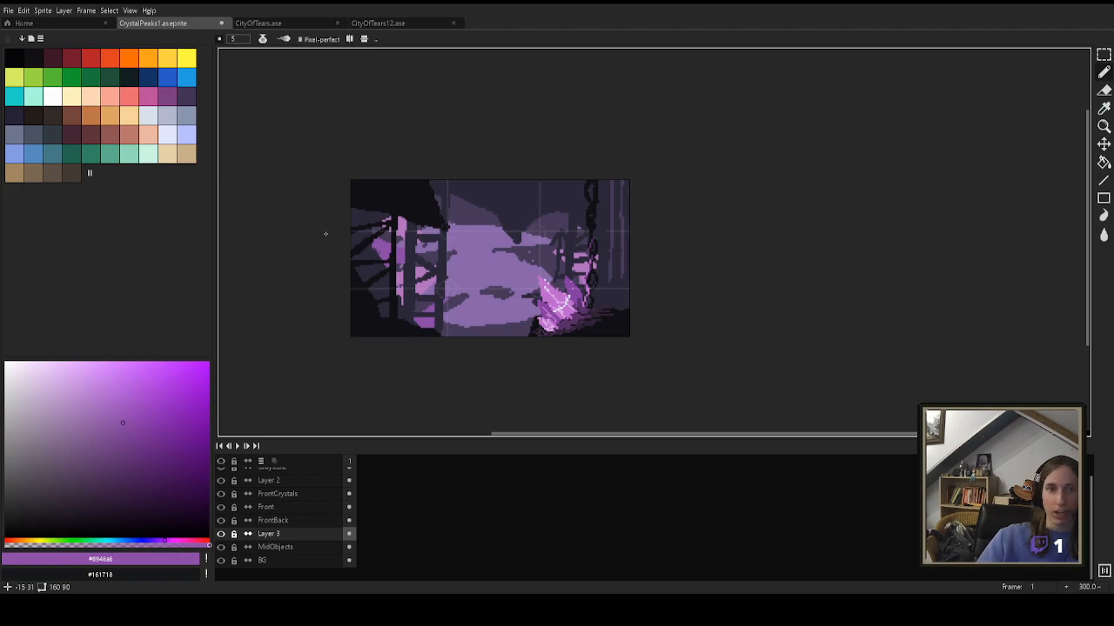
Step: Compare the Crystal Peak scene with the finished CityOfTears.ase artwork
left_click(271, 24)
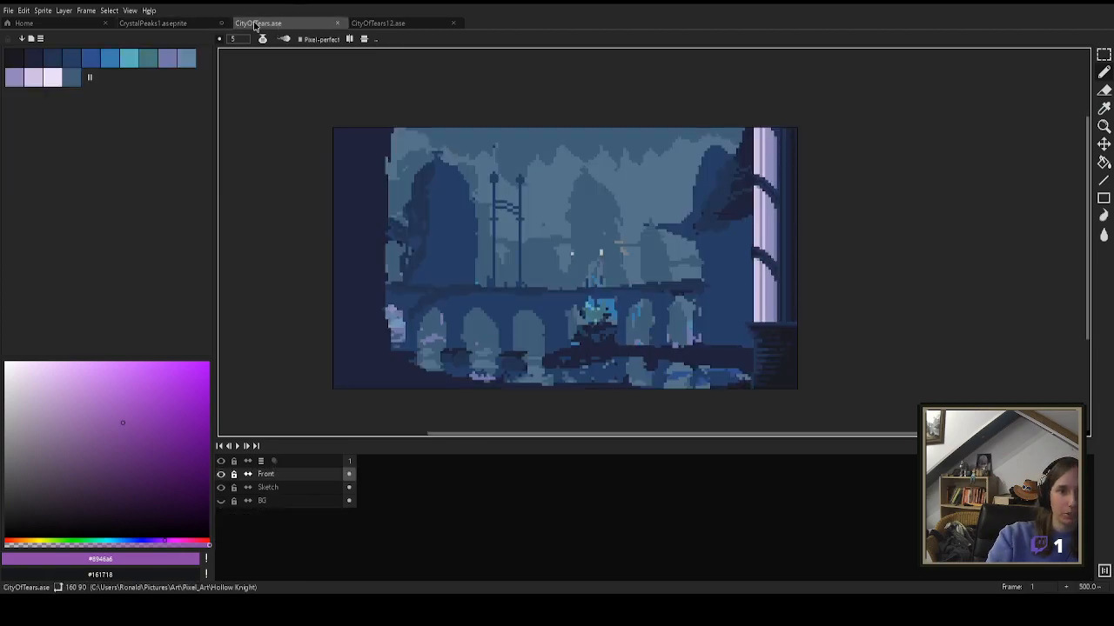
left_click(164, 24)
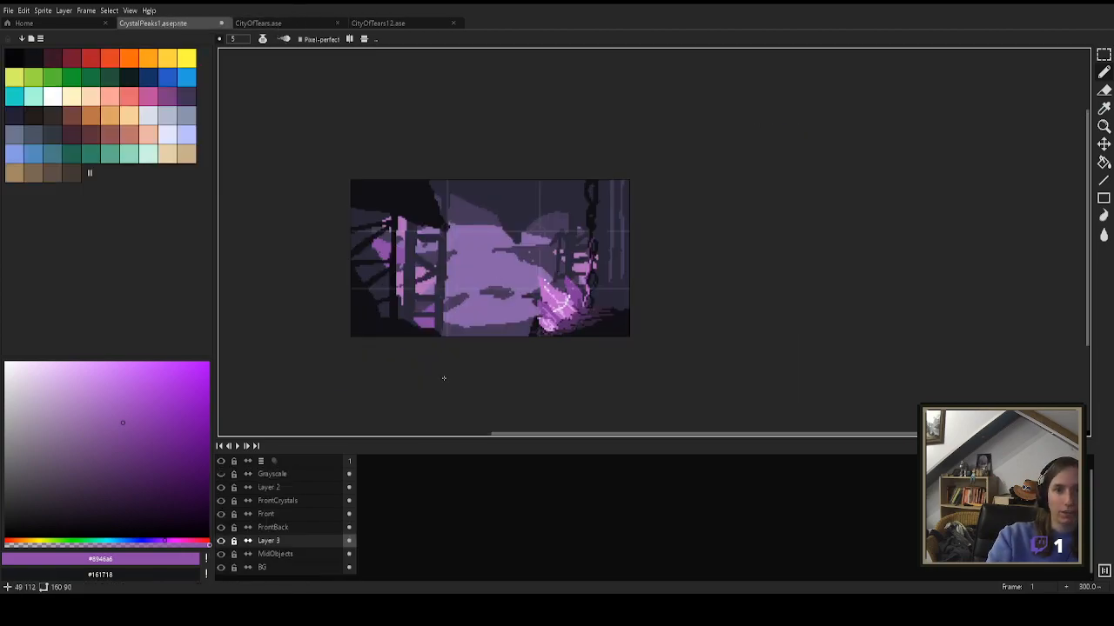
left_click(296, 24)
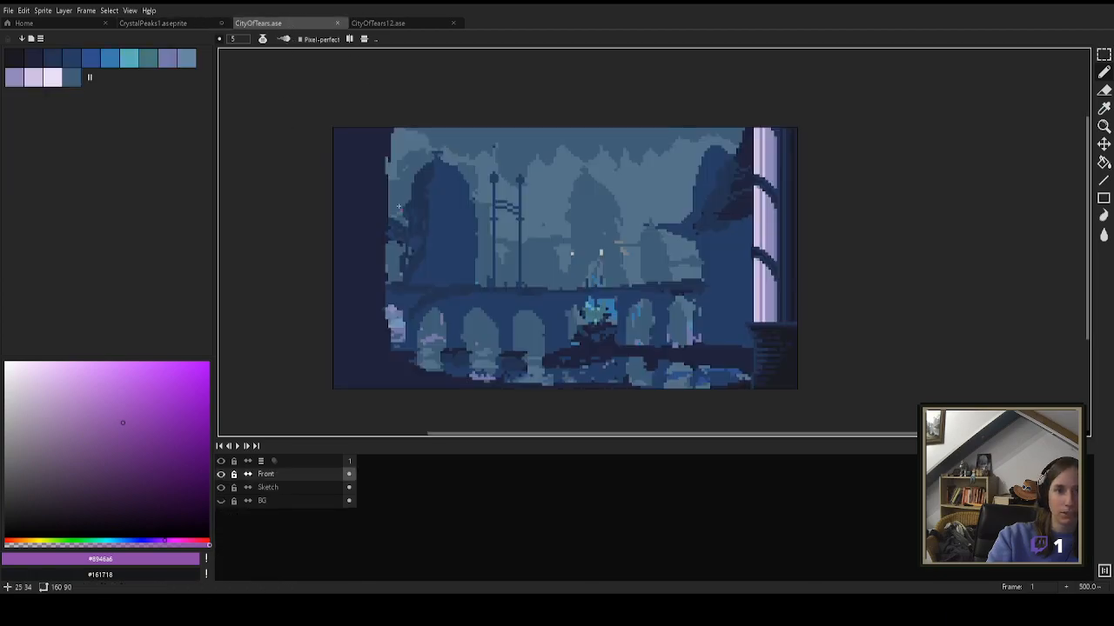
key("ctrl+shift+Tab")
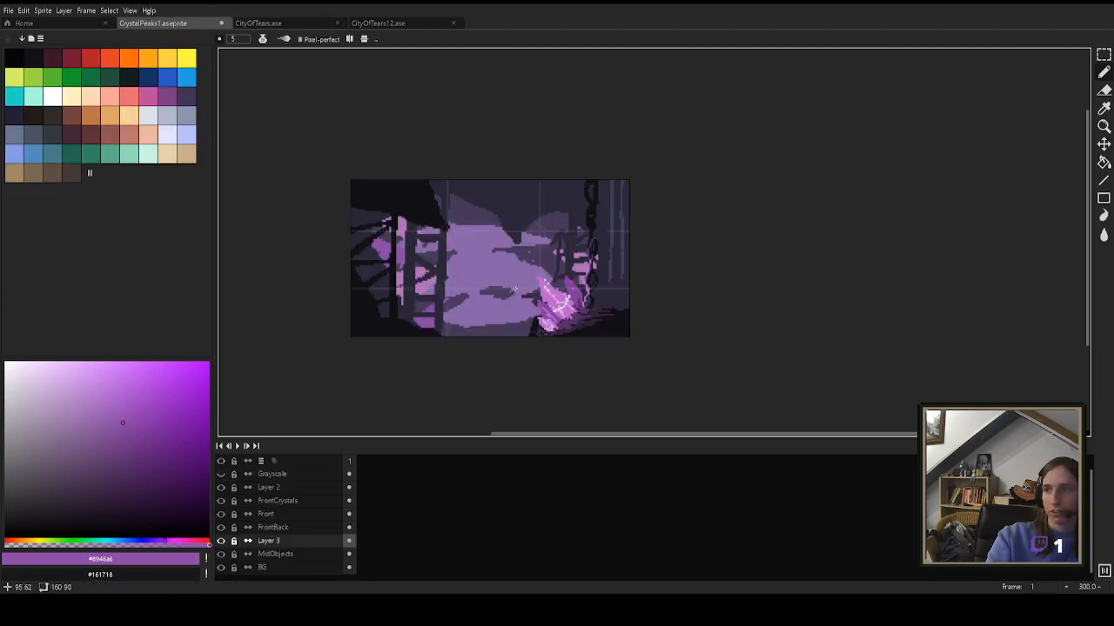
Step: Paint tall light pink crystals on Layer 3 rising from the bottom edge between the scaffold and the foreground crystal cluster
scroll(526, 289, "up", 2)
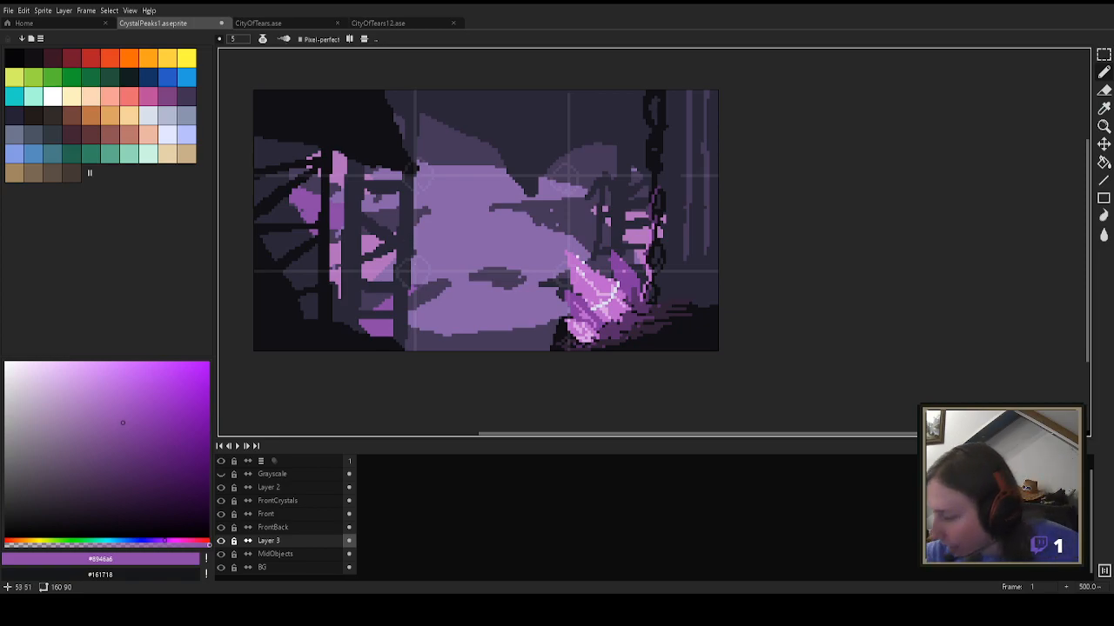
left_click(409, 238, "alt")
mouse_move(403, 352)
left_mouse_down()
mouse_move(448, 293)
mouse_move(448, 334)
mouse_move(428, 346)
mouse_move(469, 261)
mouse_move(462, 352)
mouse_move(497, 354)
left_mouse_up()
mouse_move(513, 316)
left_mouse_down()
mouse_move(533, 302)
mouse_move(515, 350)
mouse_move(481, 322)
left_mouse_up()
Step: Shade the bases of the rising bottom crystals with purple #8946a6 and a mid pink sampled from the artwork
left_click(379, 270, "alt")
key("i")
left_click(378, 327)
key("b")
mouse_move(421, 363)
left_mouse_down()
mouse_move(442, 333)
mouse_move(449, 340)
left_mouse_up()
mouse_move(531, 346)
left_mouse_down()
mouse_move(539, 317)
mouse_move(543, 339)
left_mouse_up()
key("ctrl+z")
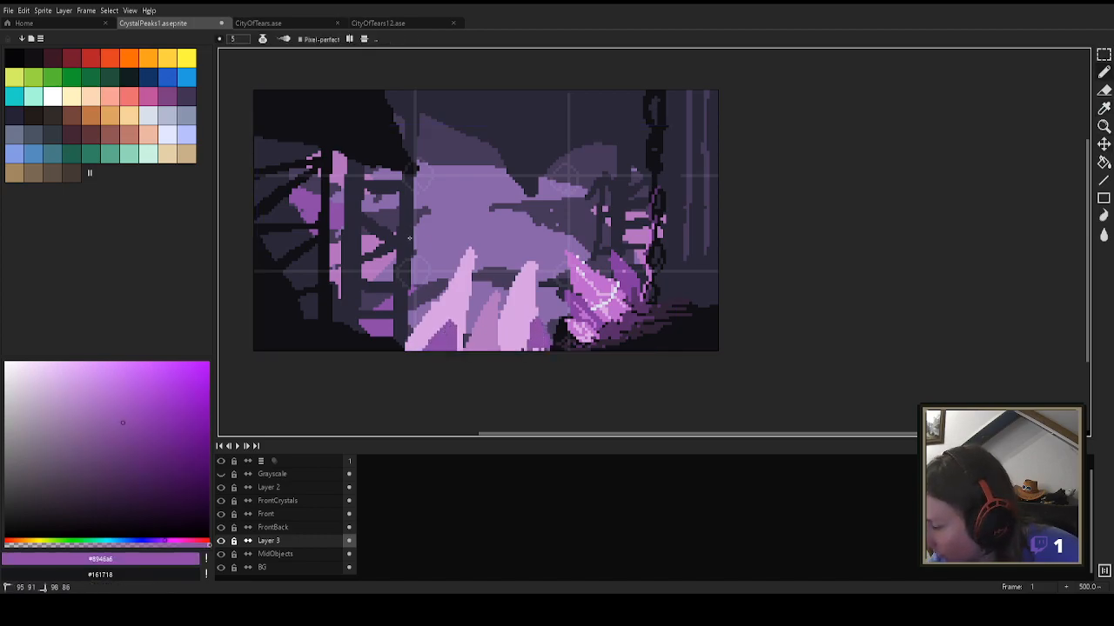
key("i")
left_click(533, 347)
key("b")
mouse_move(527, 354)
left_mouse_down()
mouse_move(547, 348)
mouse_move(537, 346)
left_mouse_up()
Step: Trim the tip of the shorter light crystal and extend the tallest one upward in #d6a0e0 on Layer 3
scroll(409, 237, "down", 4)
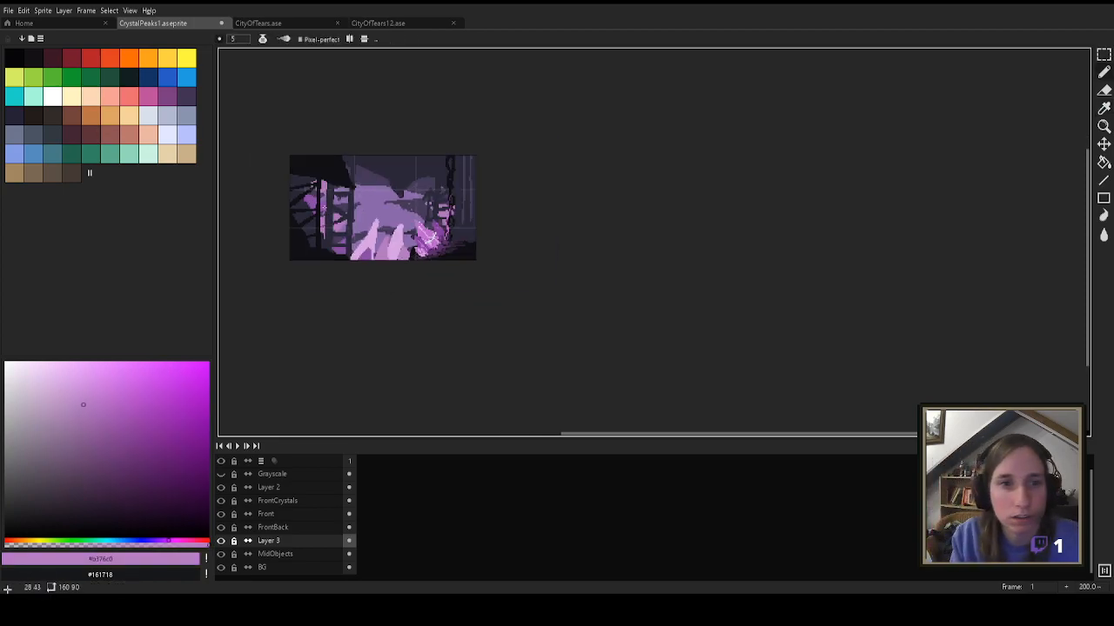
scroll(370, 240, "up", 2)
scroll(370, 239, "up", 3)
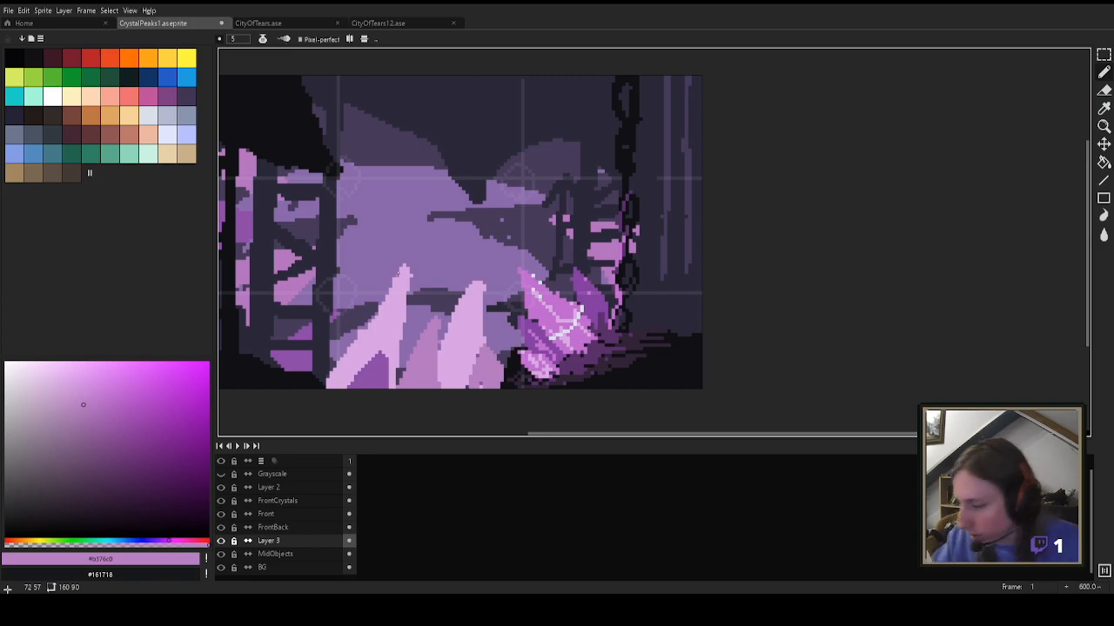
key("e")
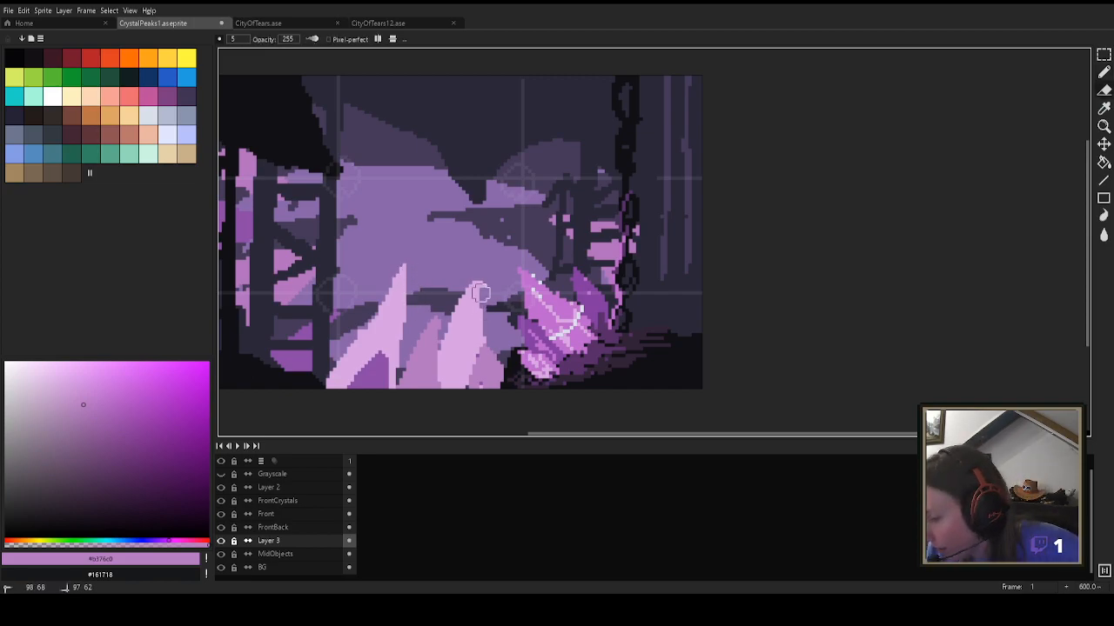
left_click(398, 274, "alt")
key("b")
mouse_move(401, 270)
left_mouse_down()
mouse_move(409, 247)
mouse_move(404, 298)
left_mouse_up()
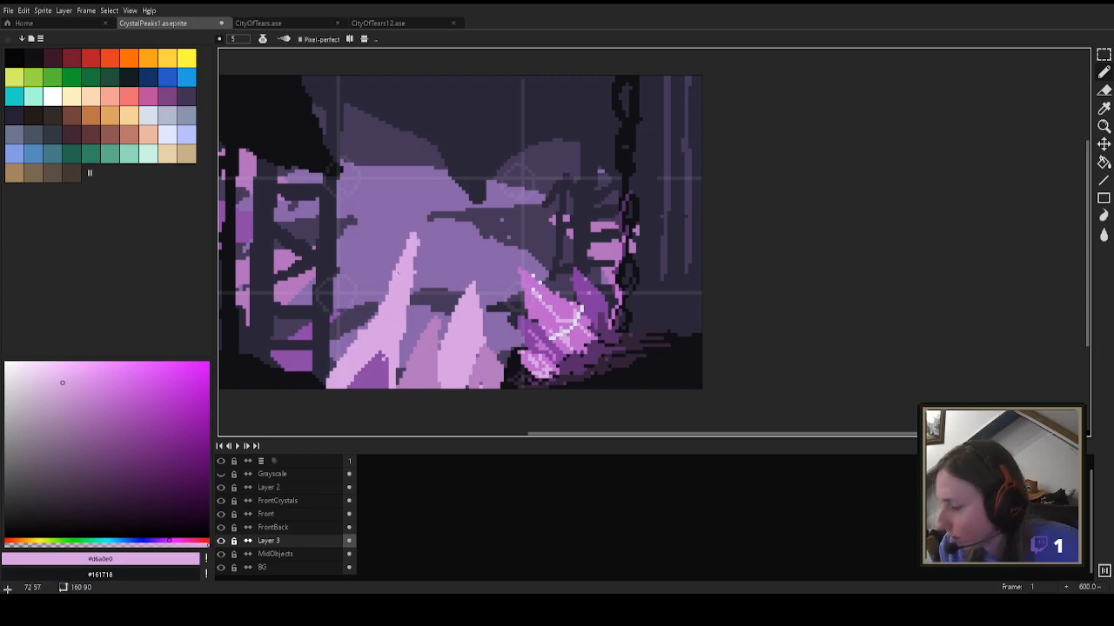
Step: Try to paint pink crystals hanging from the scene's top edge on the FrontCrystals layer, and undo them
scroll(457, 276, "down", 2)
scroll(458, 242, "up", 1)
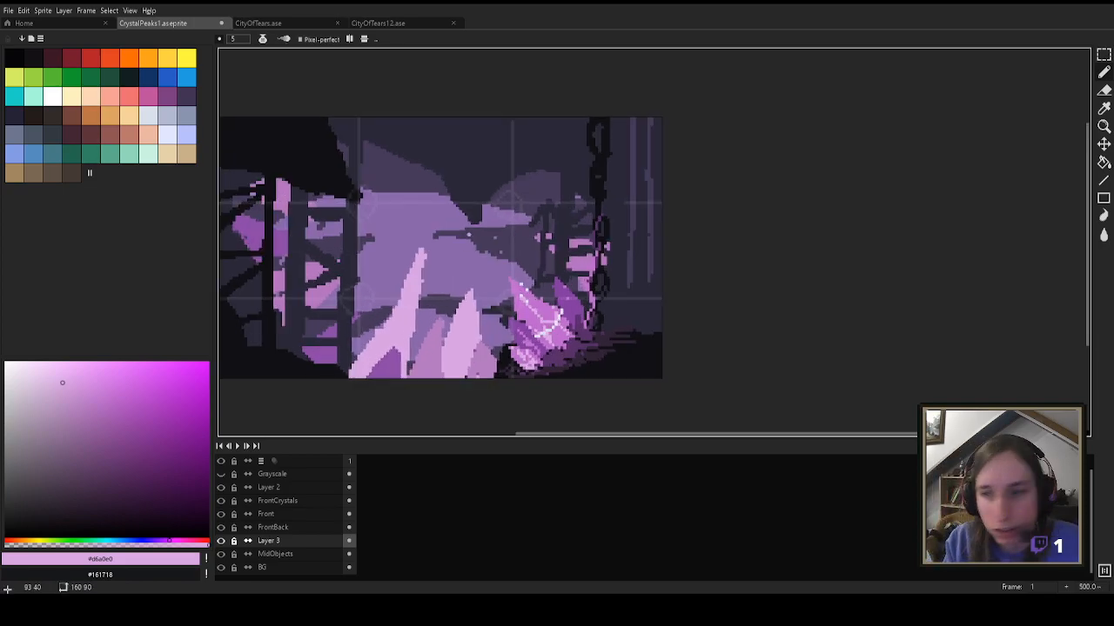
key("alt")
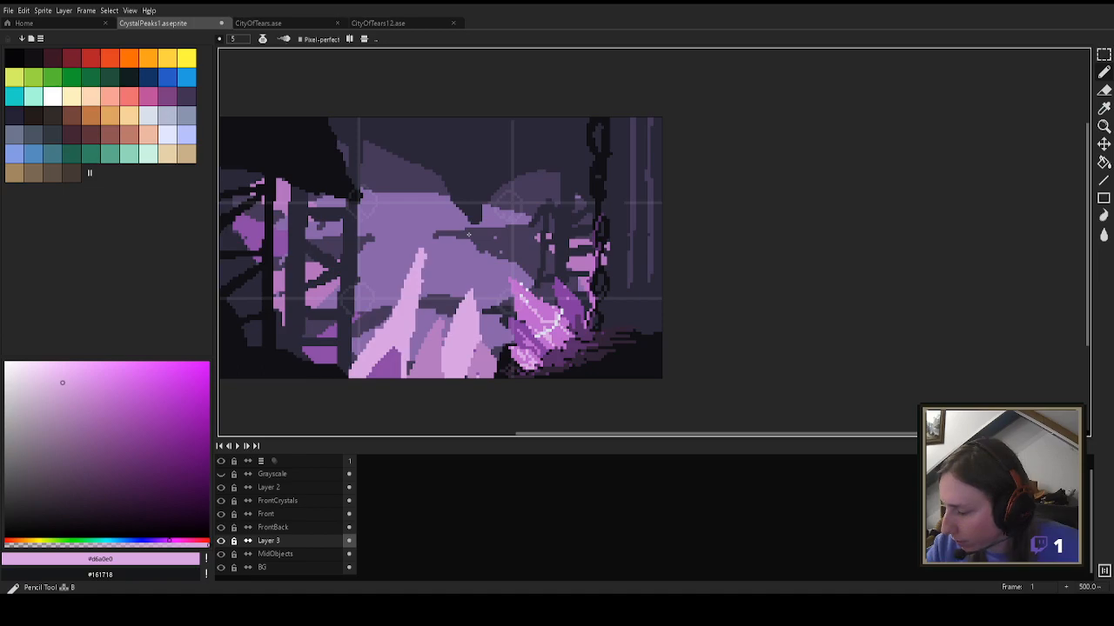
left_click(296, 502)
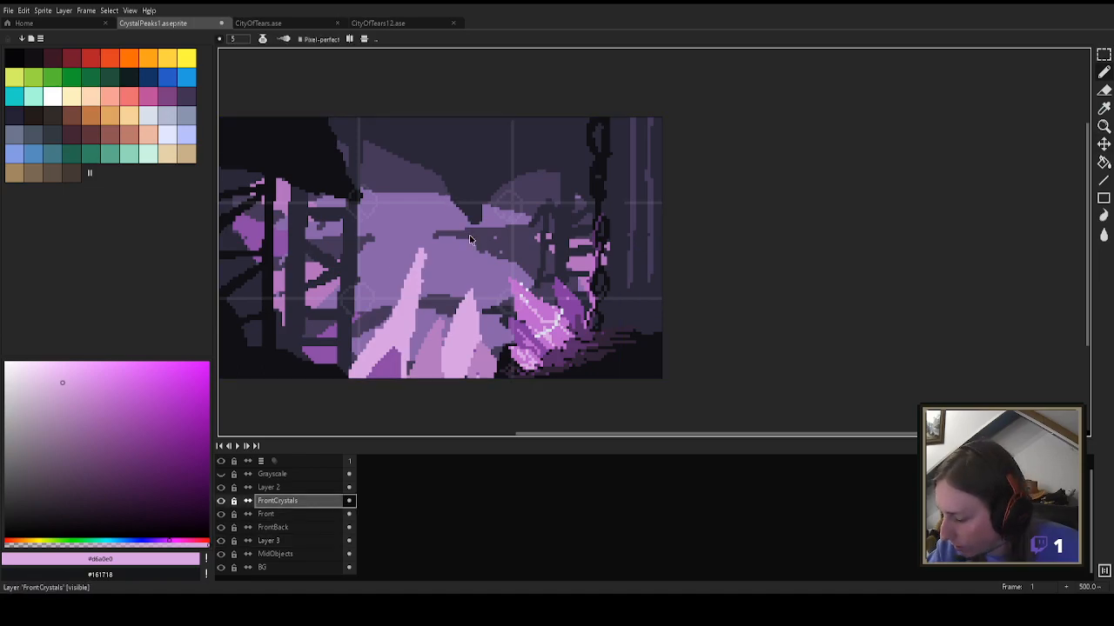
left_click_drag(399, 103, 443, 116)
left_click_drag(425, 161, 425, 179)
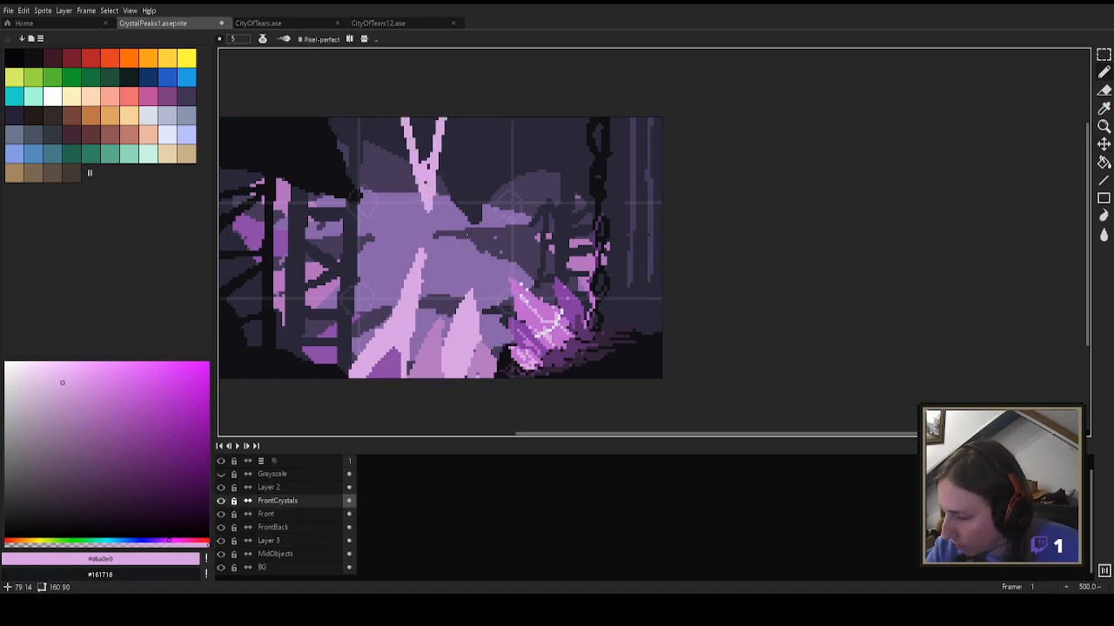
key("ctrl+z")
key("ctrl+z")
mouse_move(374, 108)
left_mouse_down()
mouse_move(394, 174)
mouse_move(387, 120)
mouse_move(384, 146)
mouse_move(403, 176)
mouse_move(392, 119)
mouse_move(411, 166)
left_mouse_up()
left_click(526, 310, "alt")
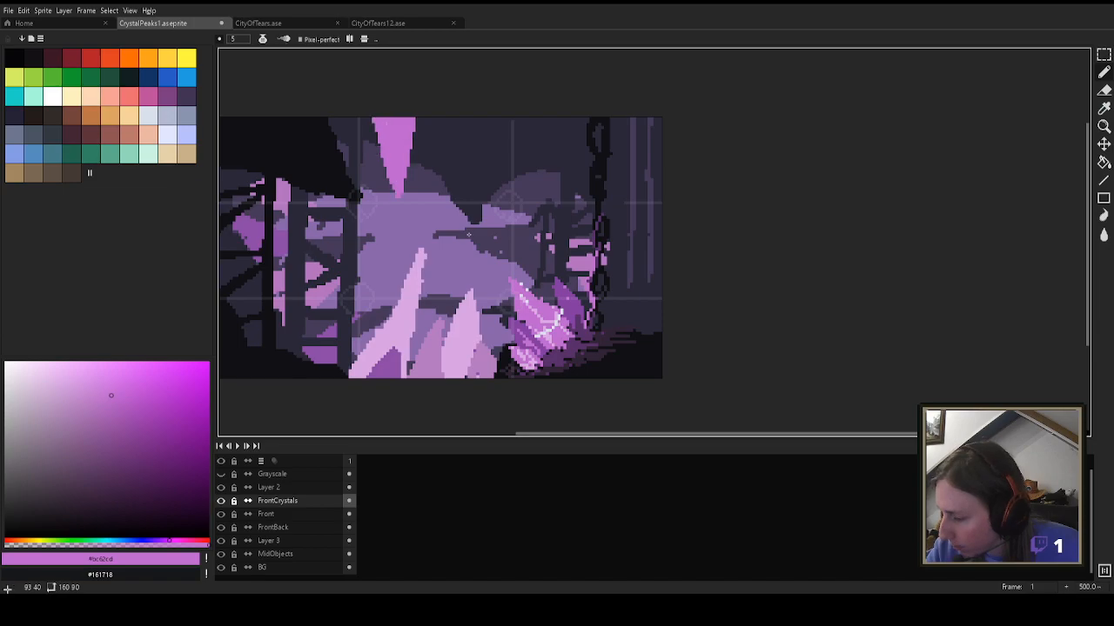
mouse_move(487, 207)
left_mouse_down()
mouse_move(522, 121)
mouse_move(505, 187)
mouse_move(544, 121)
mouse_move(540, 104)
mouse_move(550, 130)
left_mouse_up()
key("ctrl")
key("ctrl+z")
key("ctrl+z")
key("ctrl+z")
key("ctrl+z")
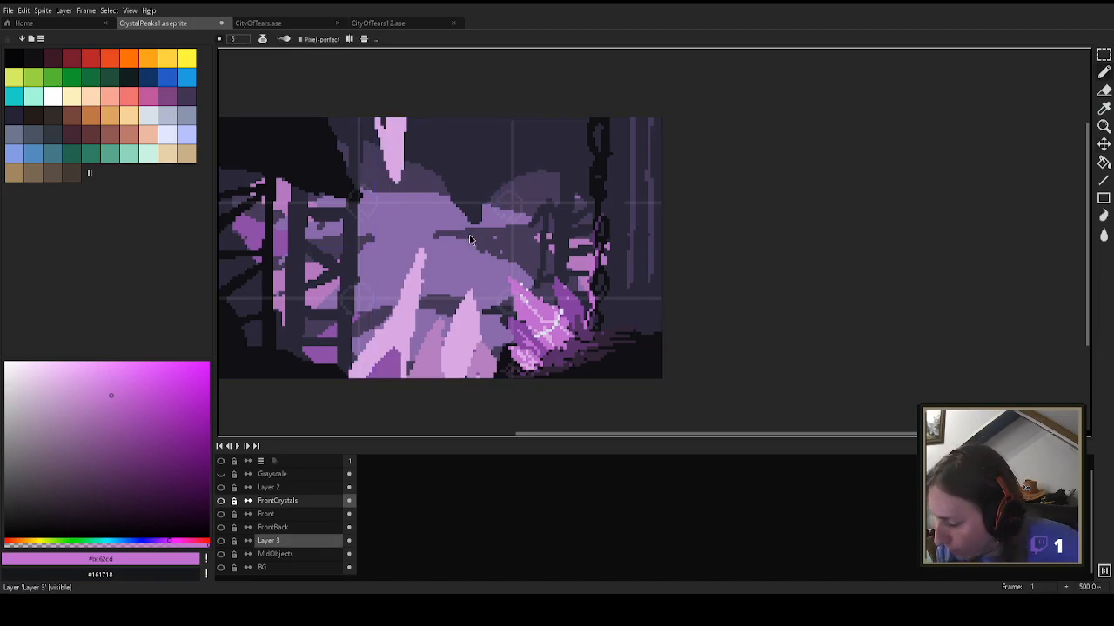
Step: On Layer 3, paint light pink #d6a0e0 crystals hanging from the ceiling rocks above the bright opening
left_click(220, 540)
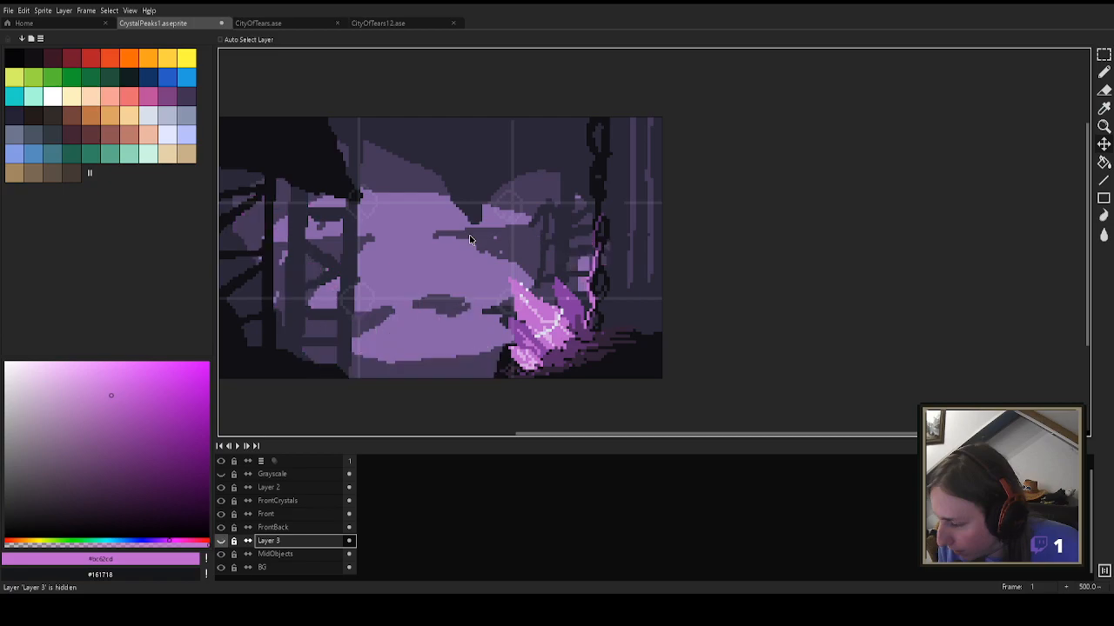
left_click(220, 540)
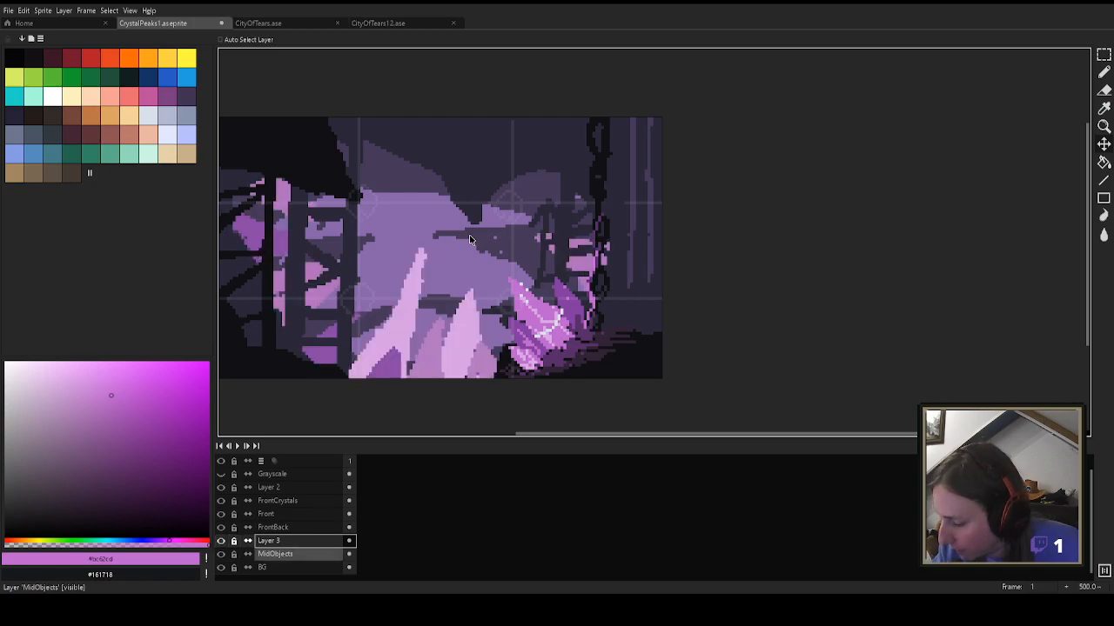
left_click(468, 235, "alt")
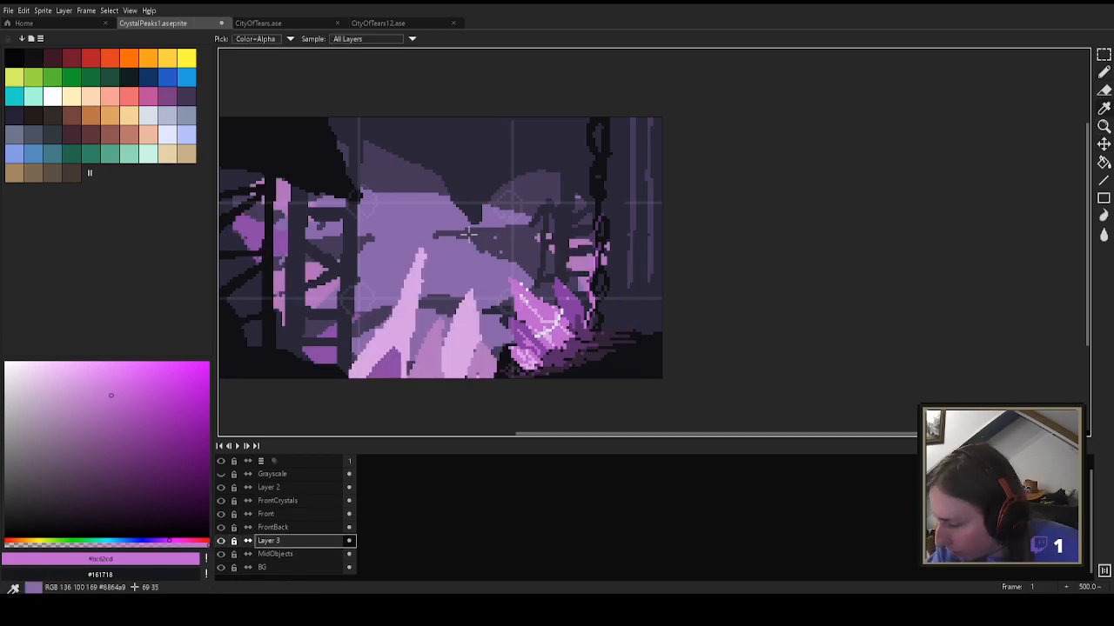
mouse_move(392, 123)
left_mouse_down()
mouse_move(421, 178)
mouse_move(407, 167)
mouse_move(404, 208)
mouse_move(424, 174)
mouse_move(417, 185)
mouse_move(411, 167)
mouse_move(406, 224)
left_mouse_up()
left_click(464, 332, "alt")
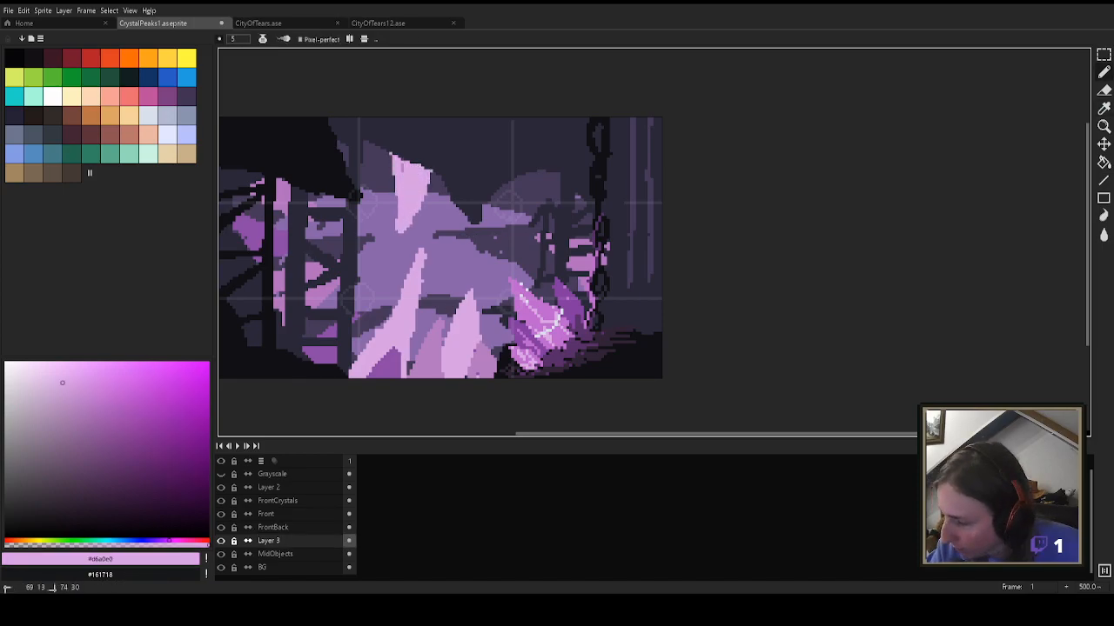
mouse_move(511, 180)
left_mouse_down()
mouse_move(534, 173)
mouse_move(524, 192)
left_mouse_up()
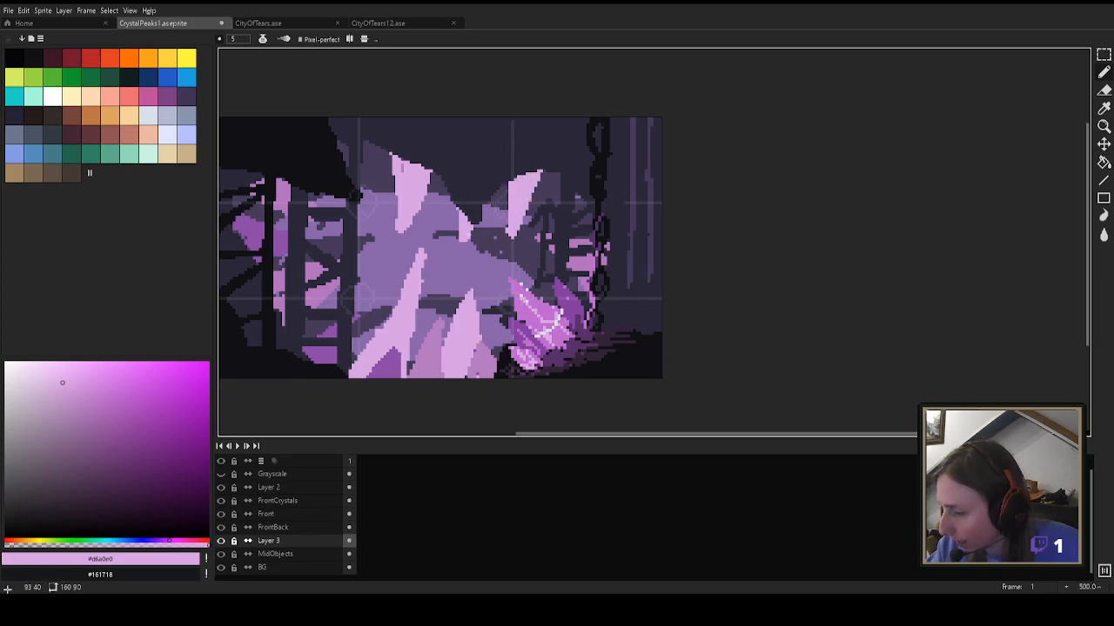
Step: Shade the large hanging crystal nearest the scaffold with the mid pink sampled from the bottom crystals
left_click(431, 348, "alt")
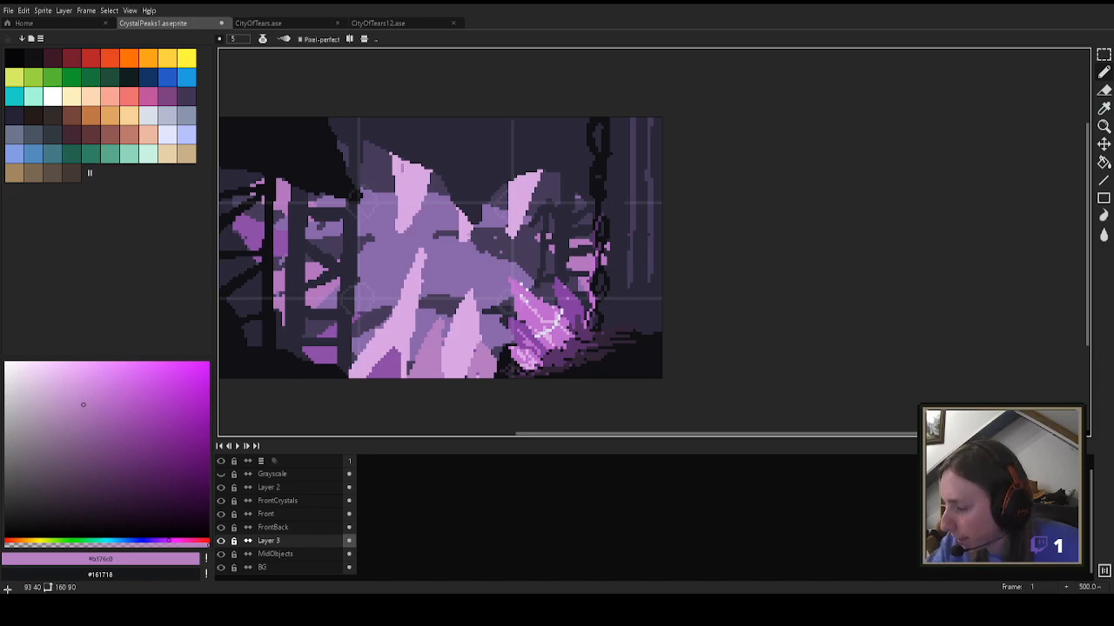
mouse_move(397, 162)
left_mouse_down()
mouse_move(394, 234)
mouse_move(420, 178)
mouse_move(430, 181)
mouse_move(403, 217)
mouse_move(416, 175)
left_mouse_up()
left_click(409, 175, "alt")
key("space")
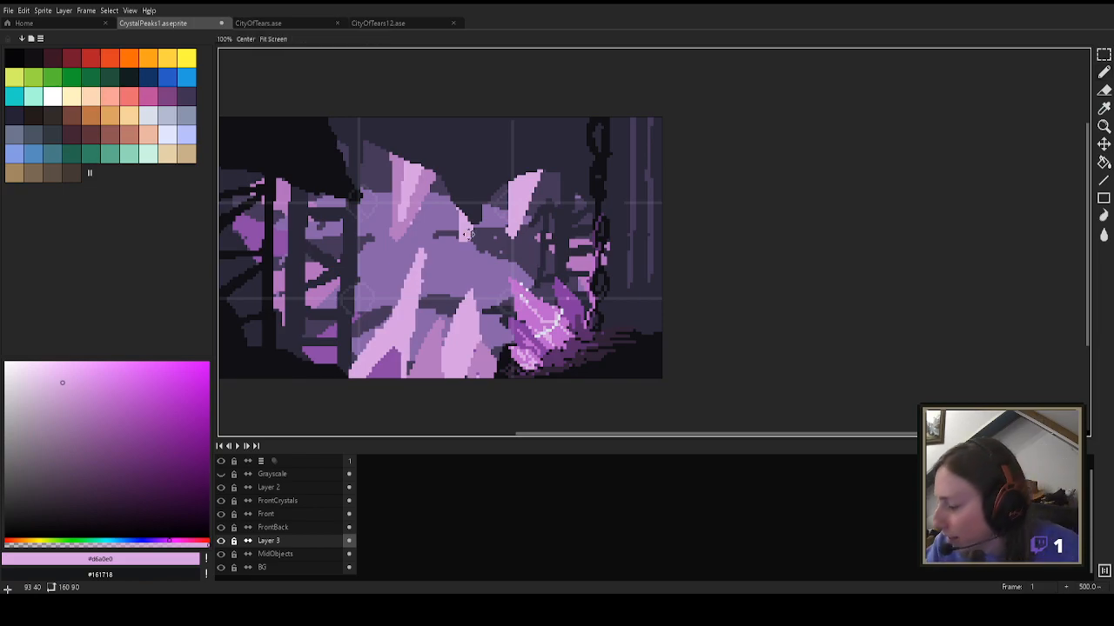
left_click_drag(409, 238, 469, 235)
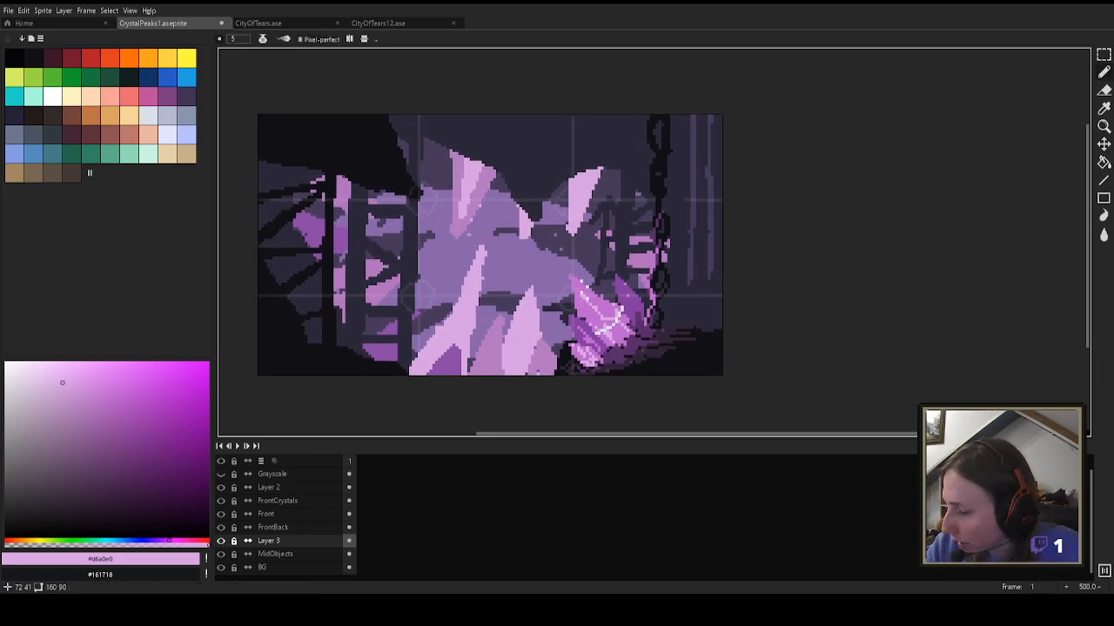